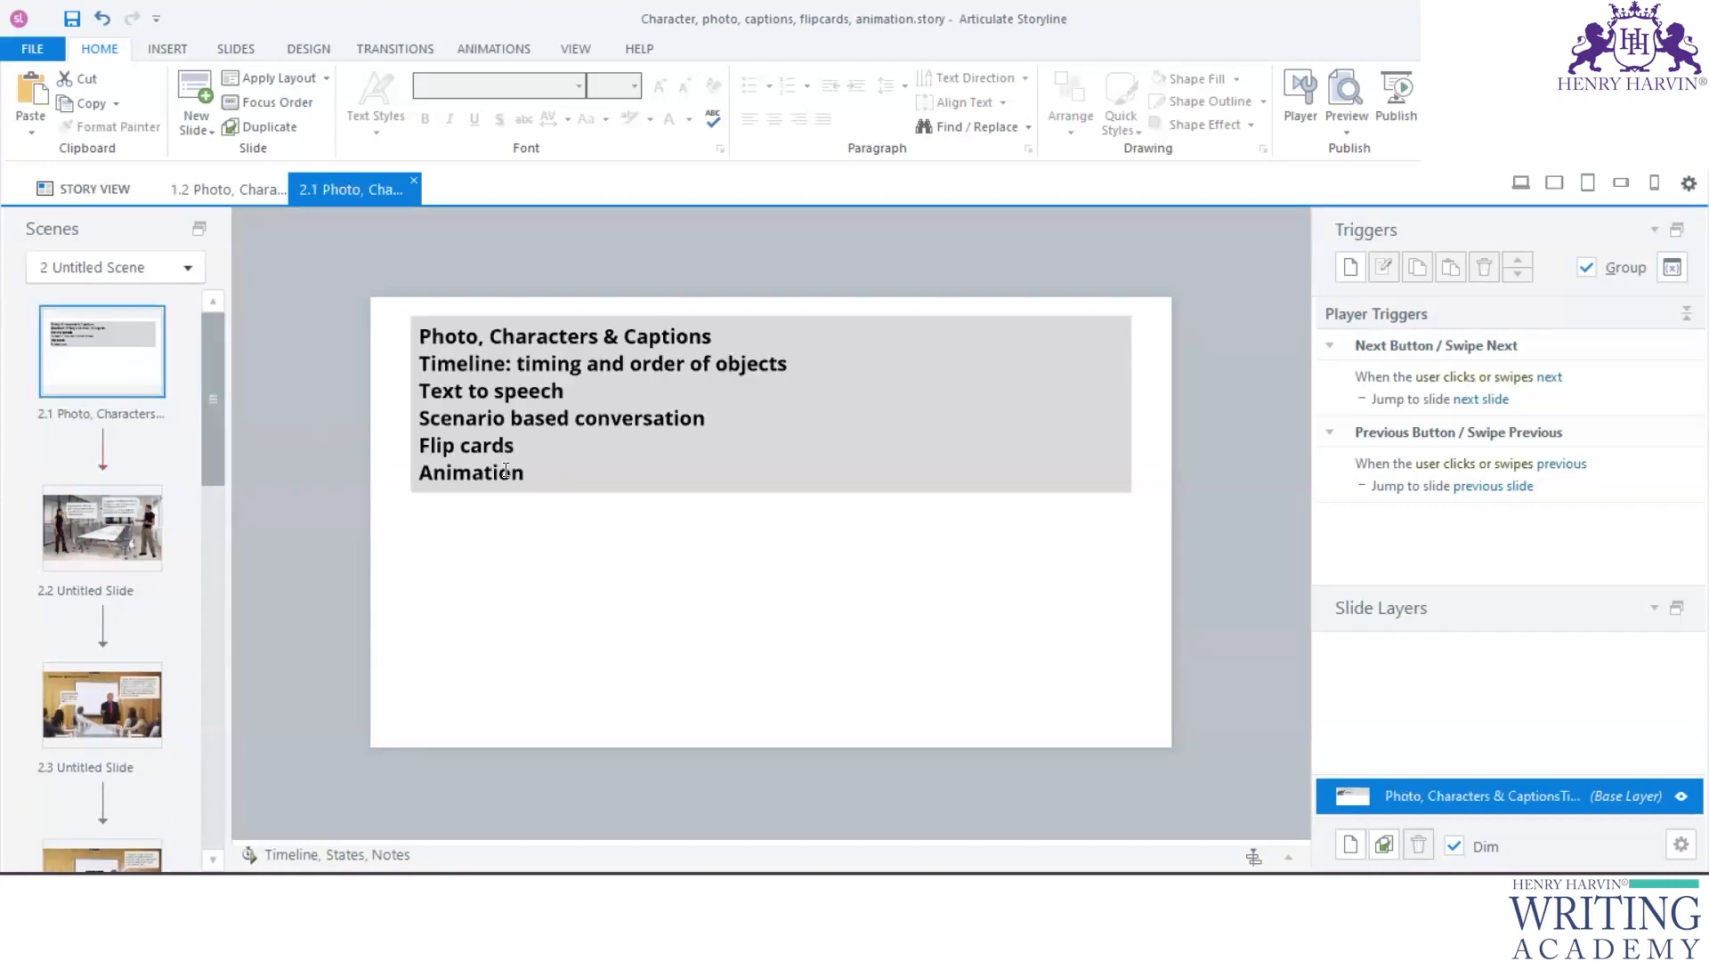
- Open the blank slide 2.5 that follows the whiteboard presentation slide 2.4
drag(518, 454, 417, 449)
scroll(58, 609, down, 5)
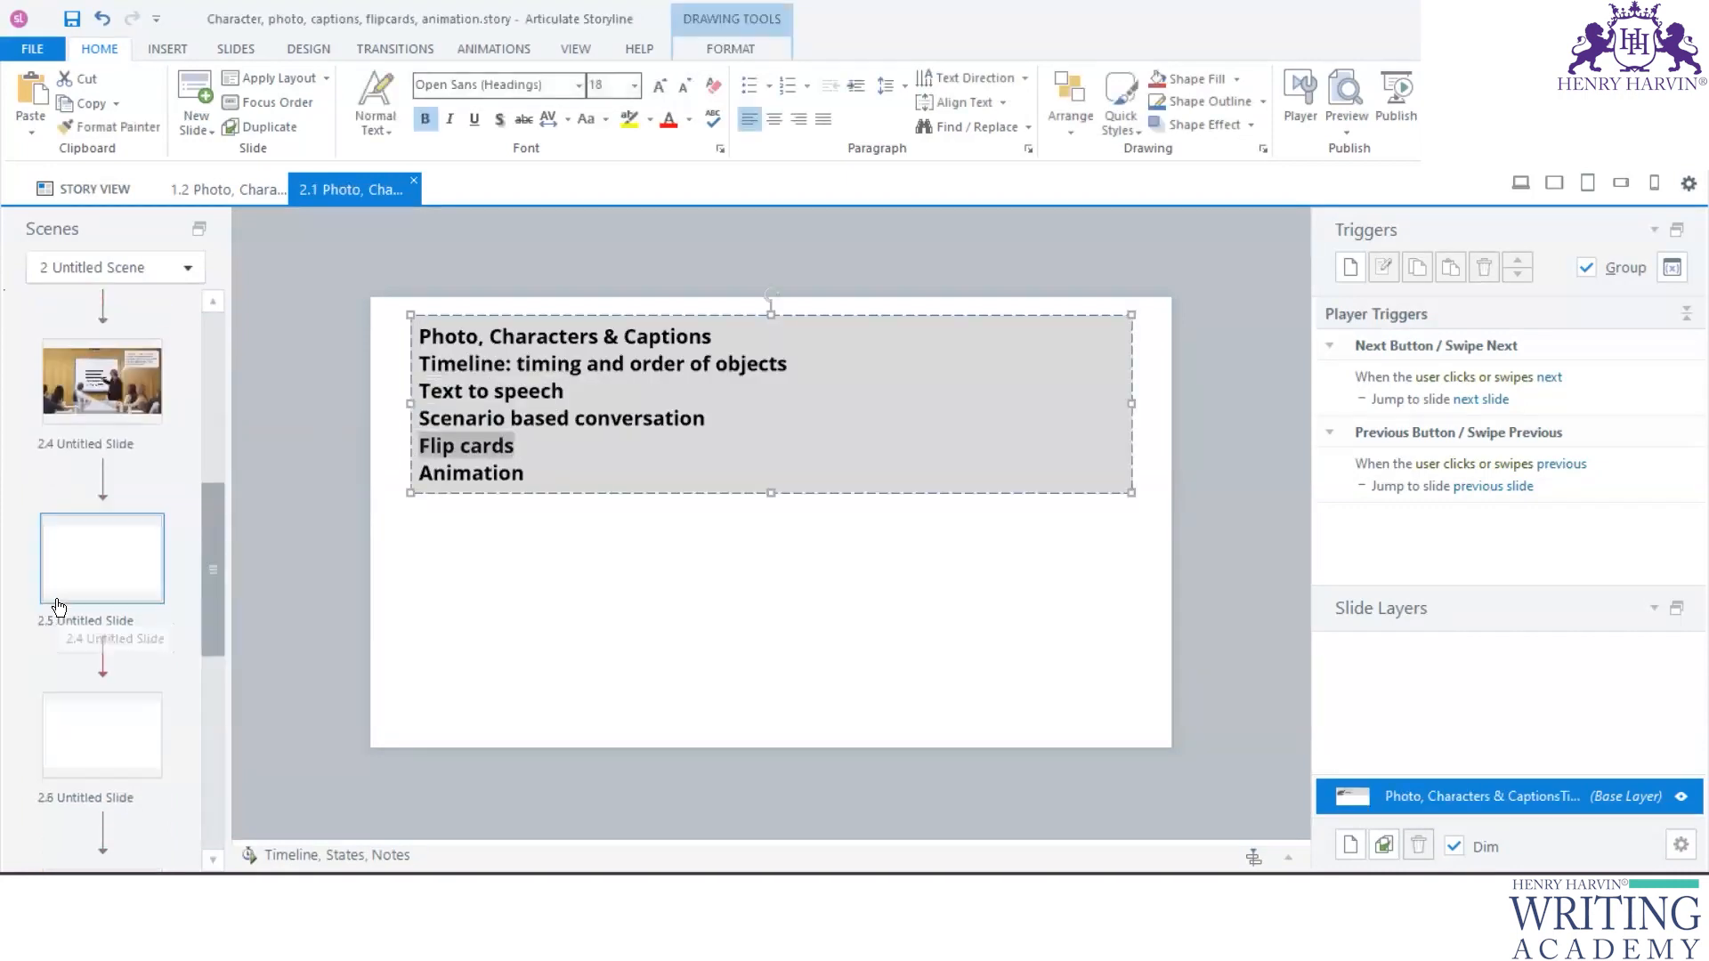
click(114, 583)
click(160, 409)
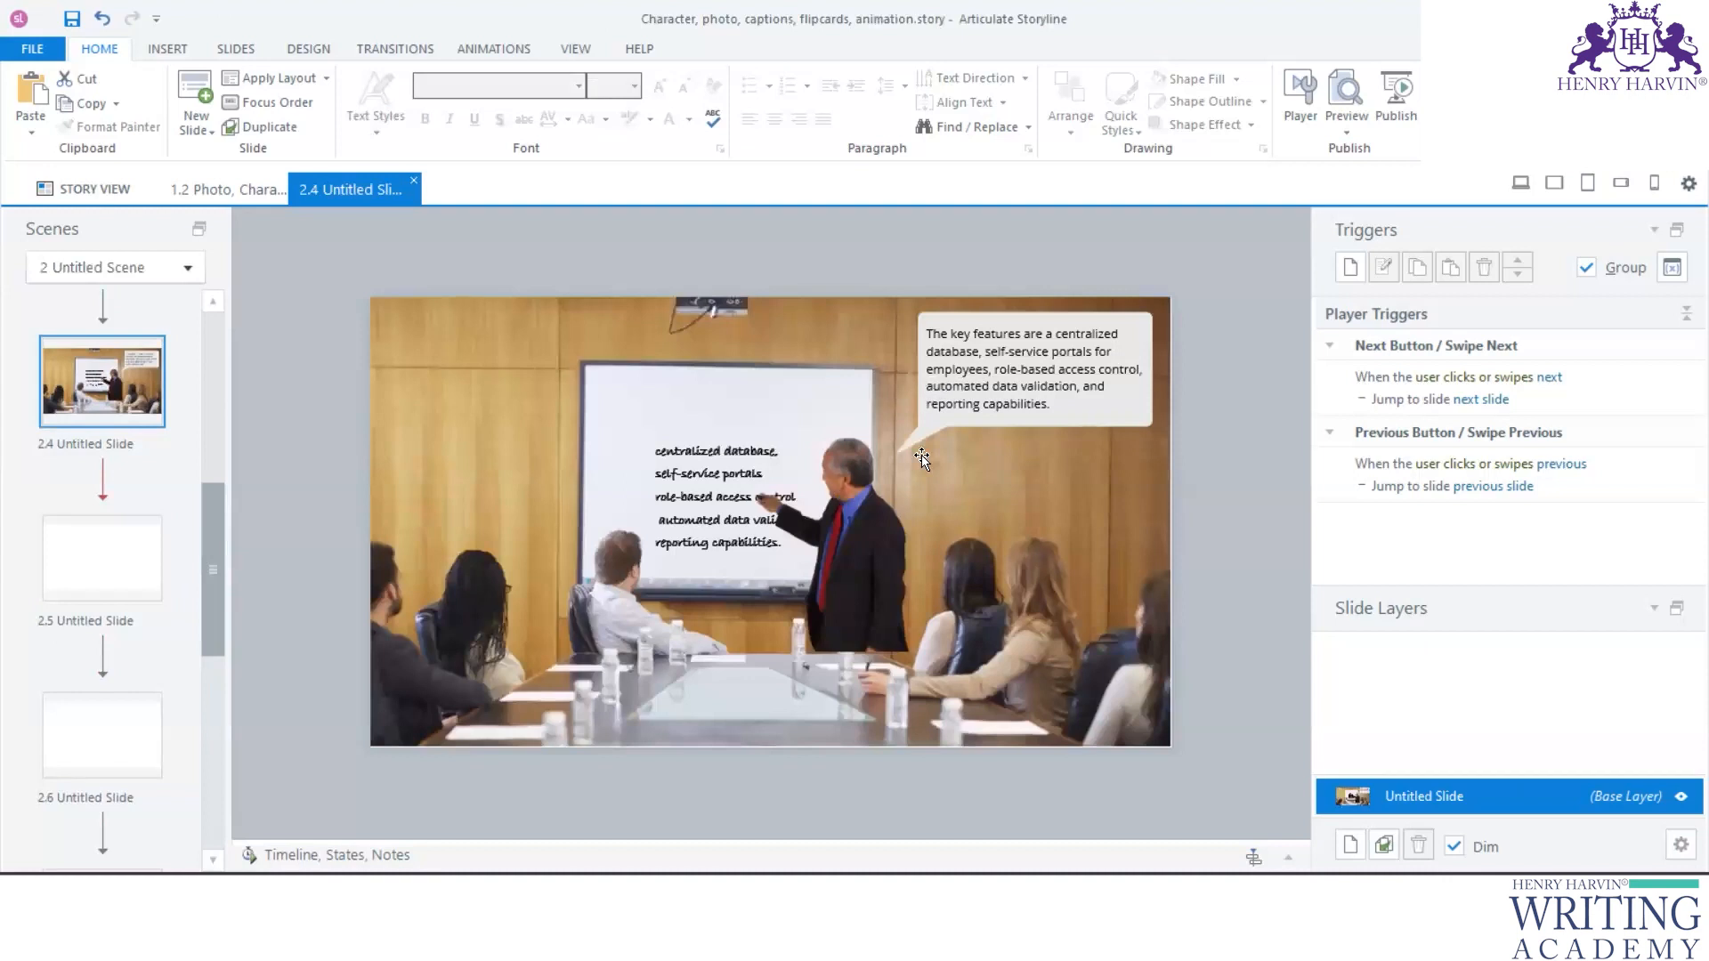
click(81, 568)
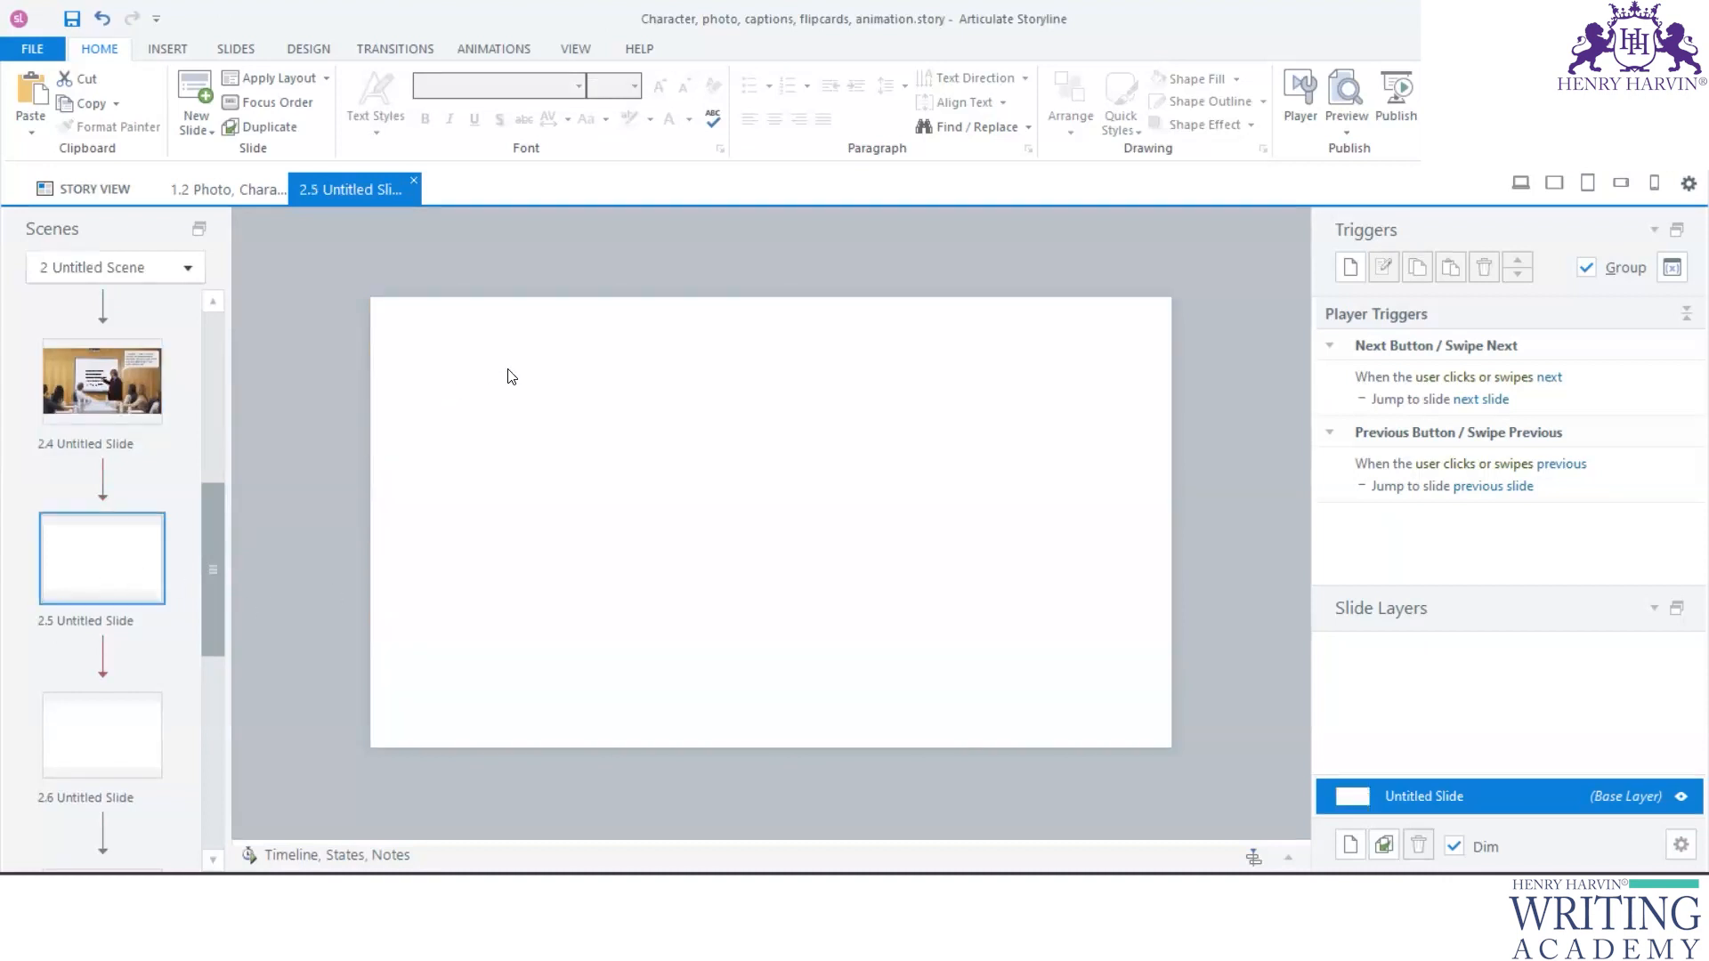
- Add a text box across the upper part of the slide reading "Click to know more about the projects"
click(169, 48)
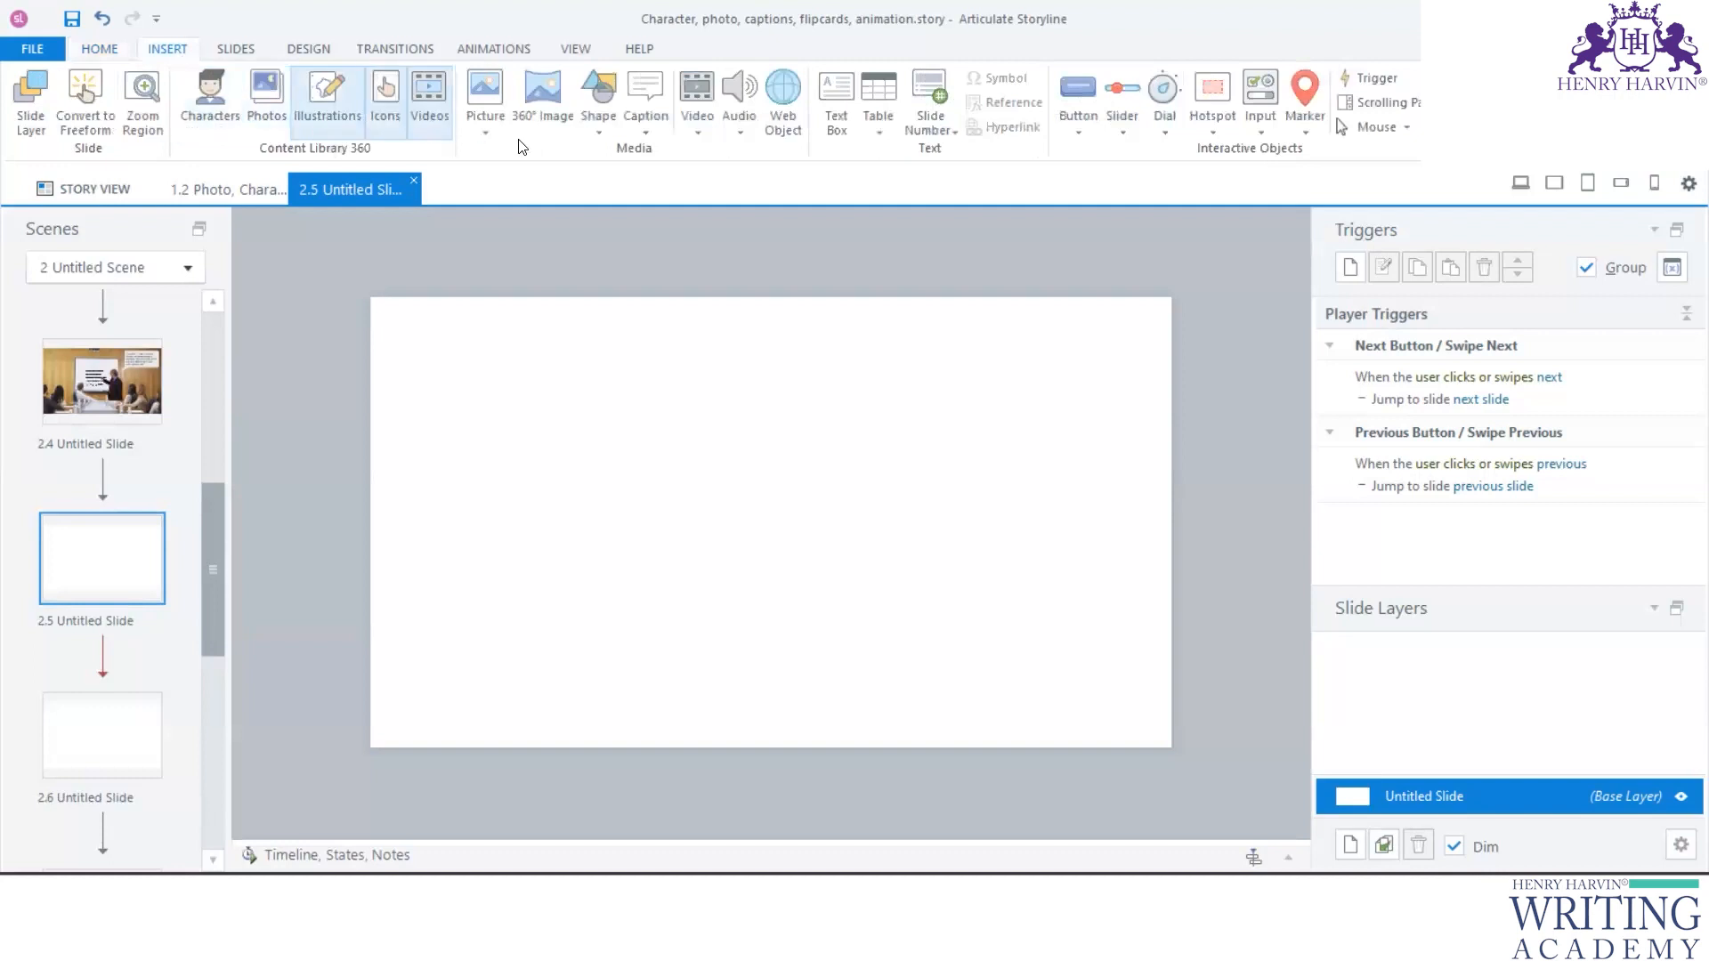
click(837, 102)
drag(409, 313, 777, 335)
text(C)
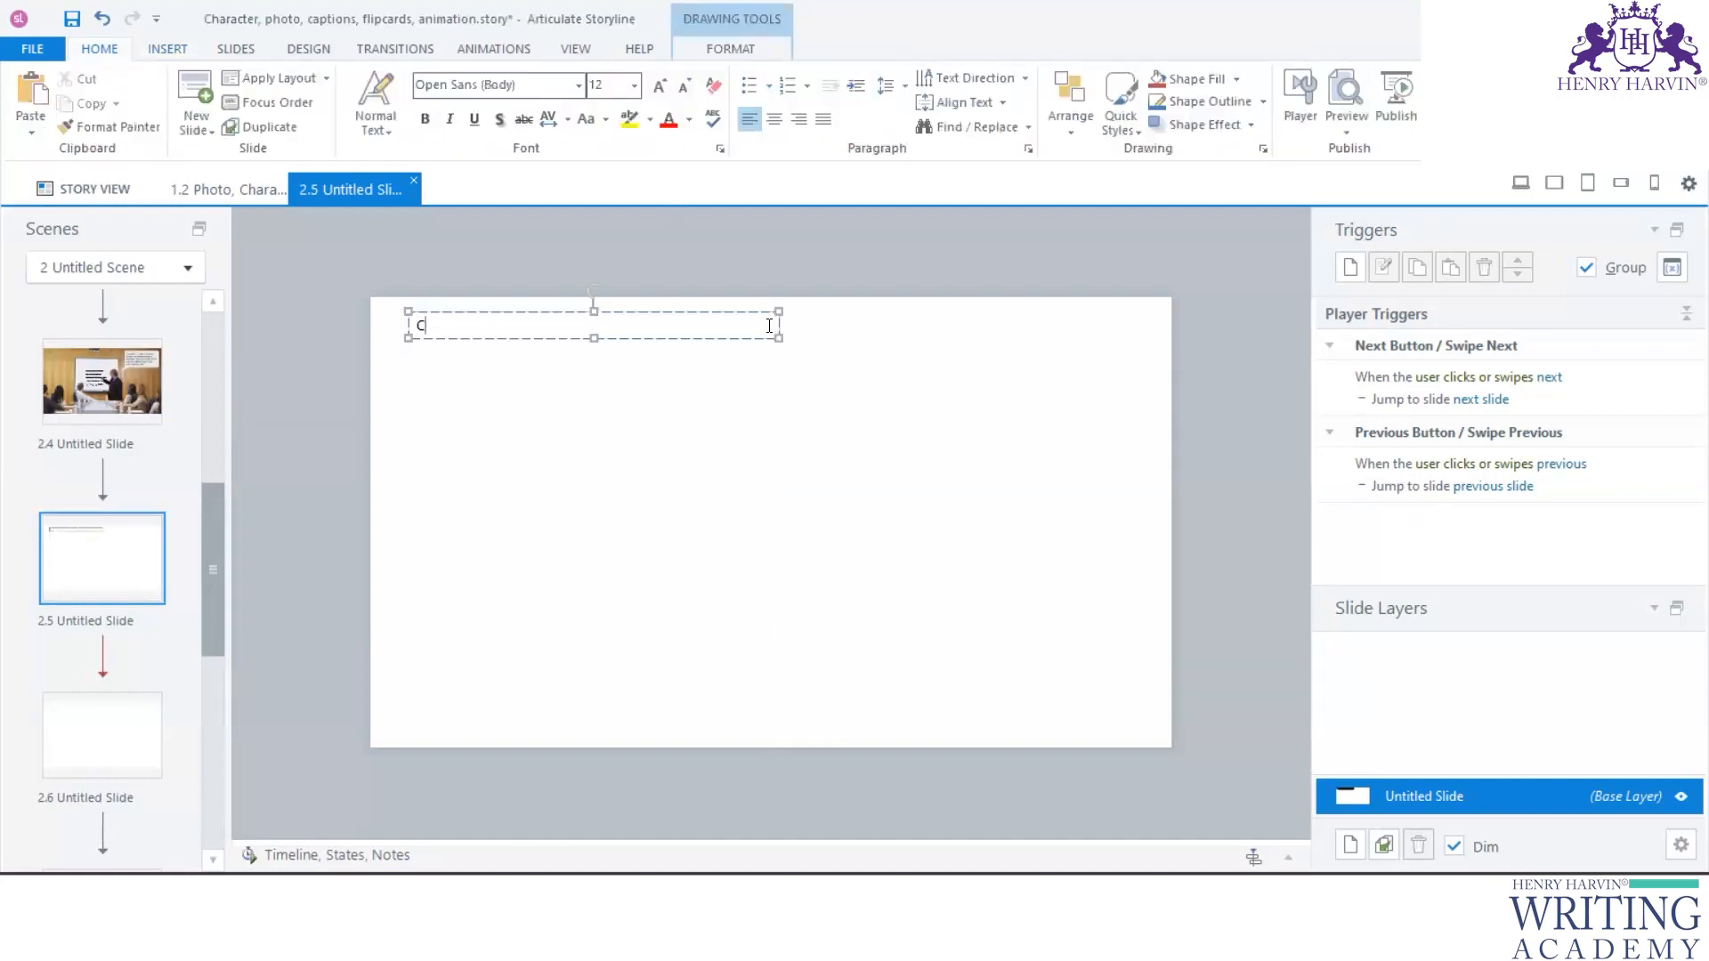
text(lick to know more about the projects)
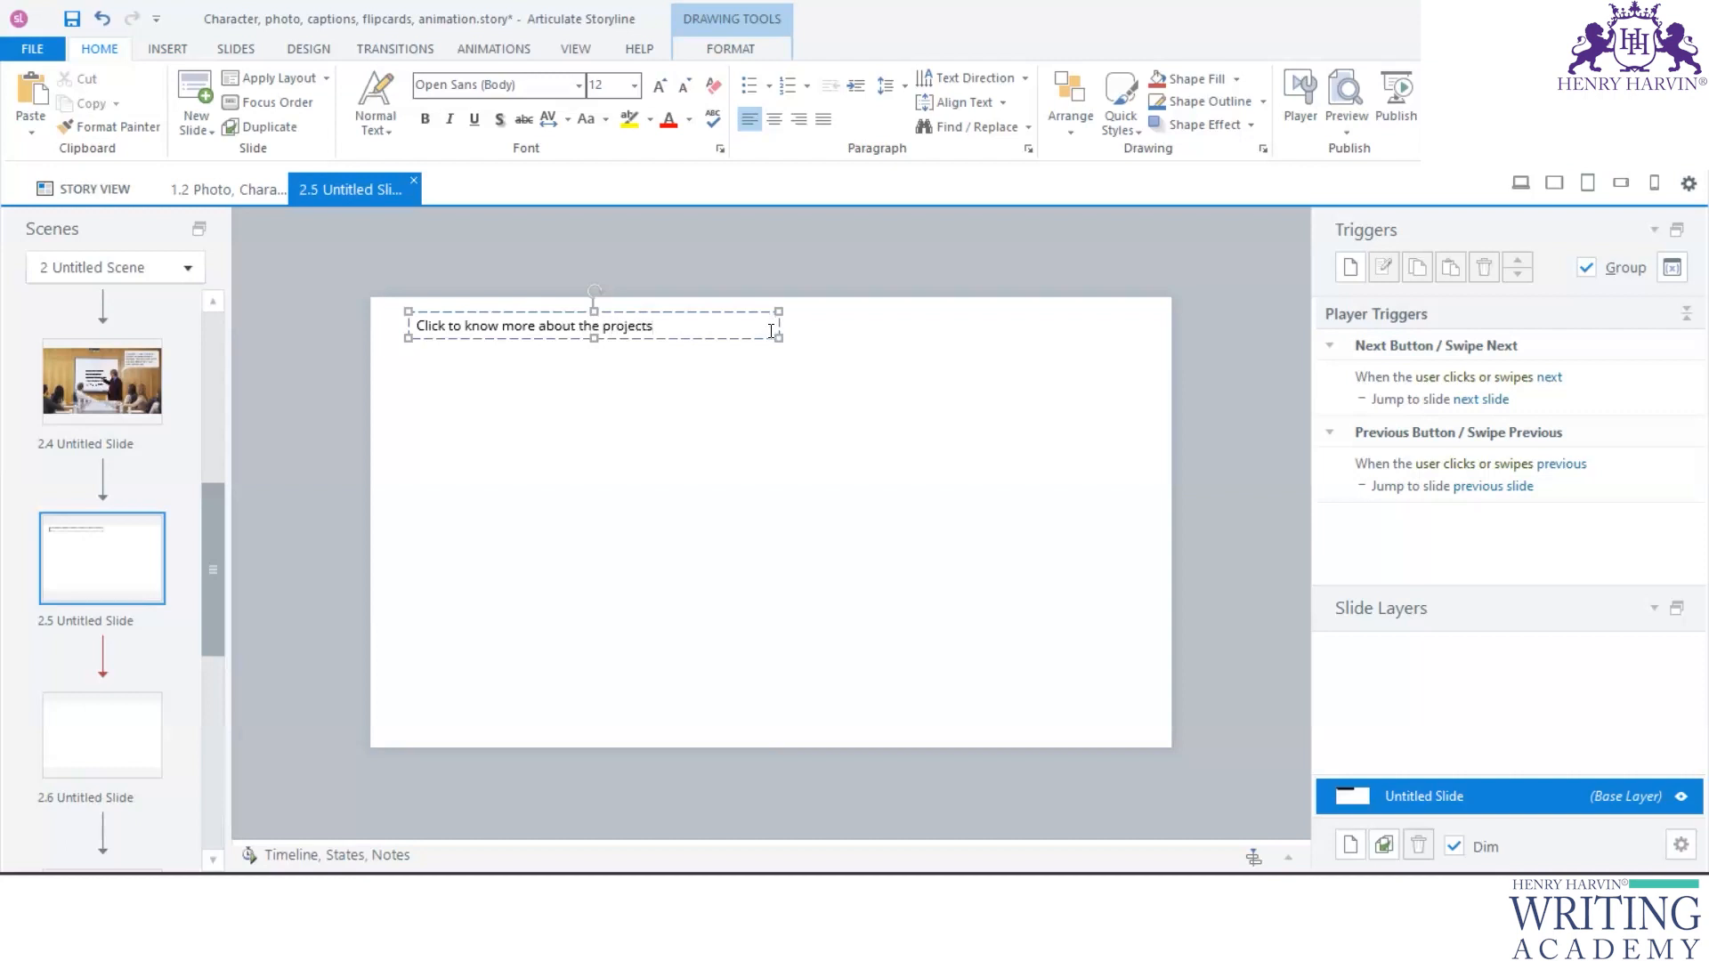
click(751, 427)
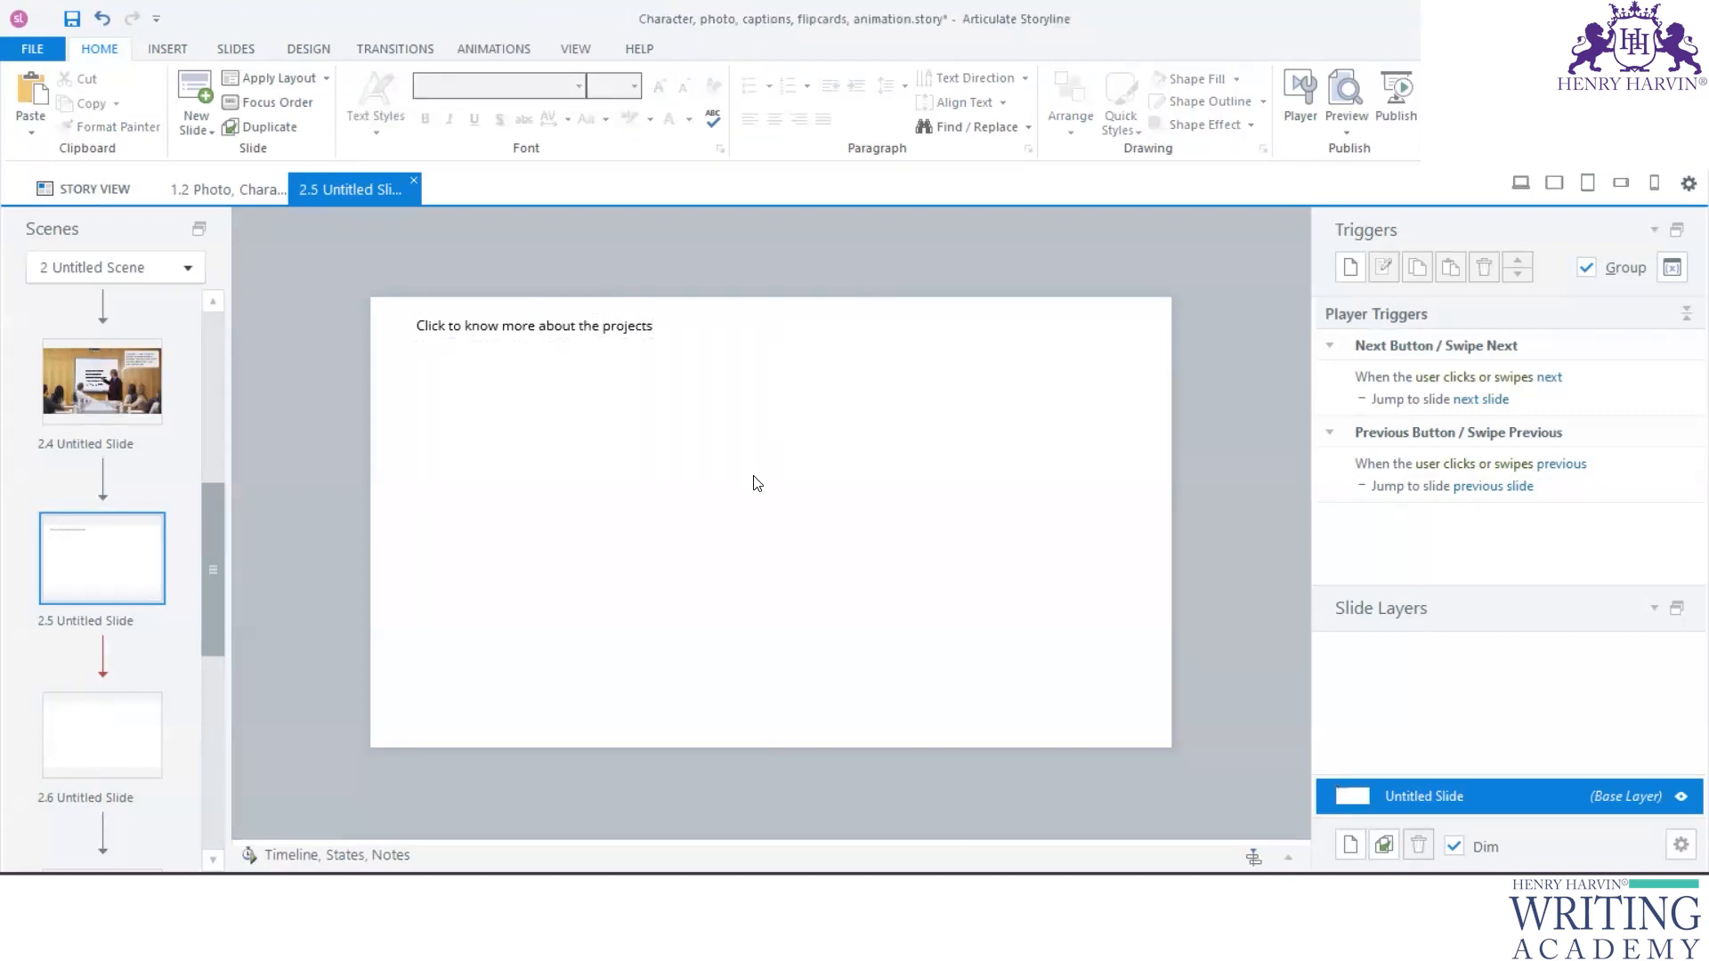
- Insert a square-cornered blue button below the instruction text, at about X 143 px and Y 106 px
click(180, 52)
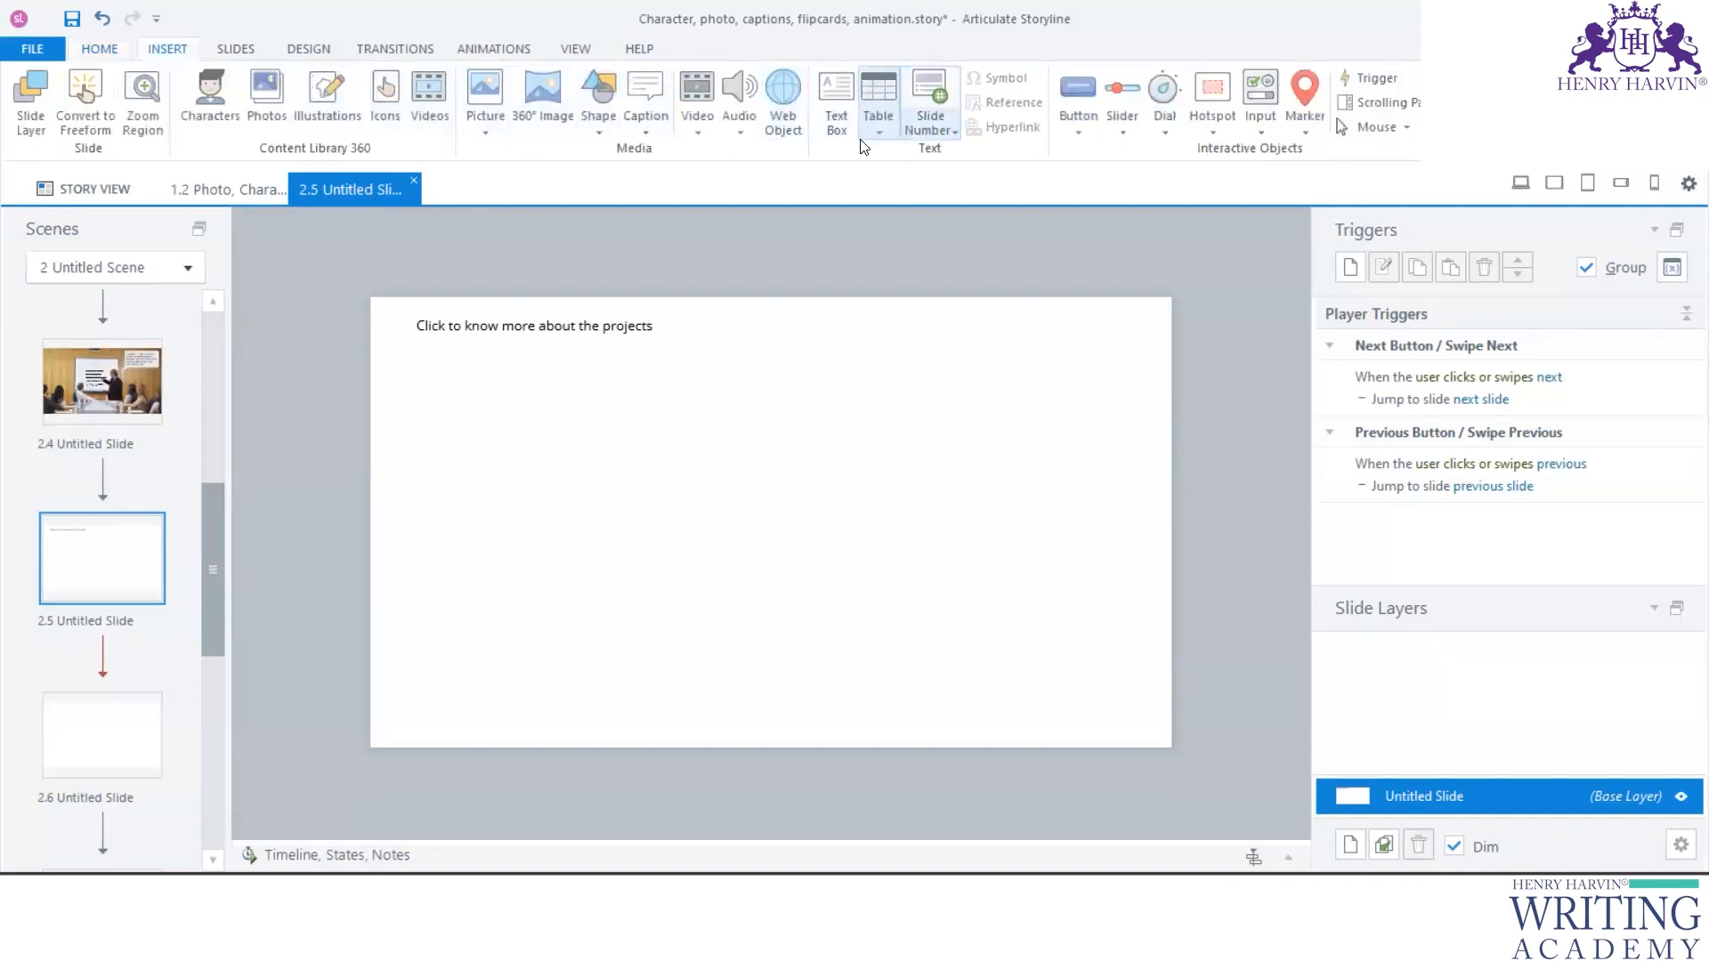
click(1082, 134)
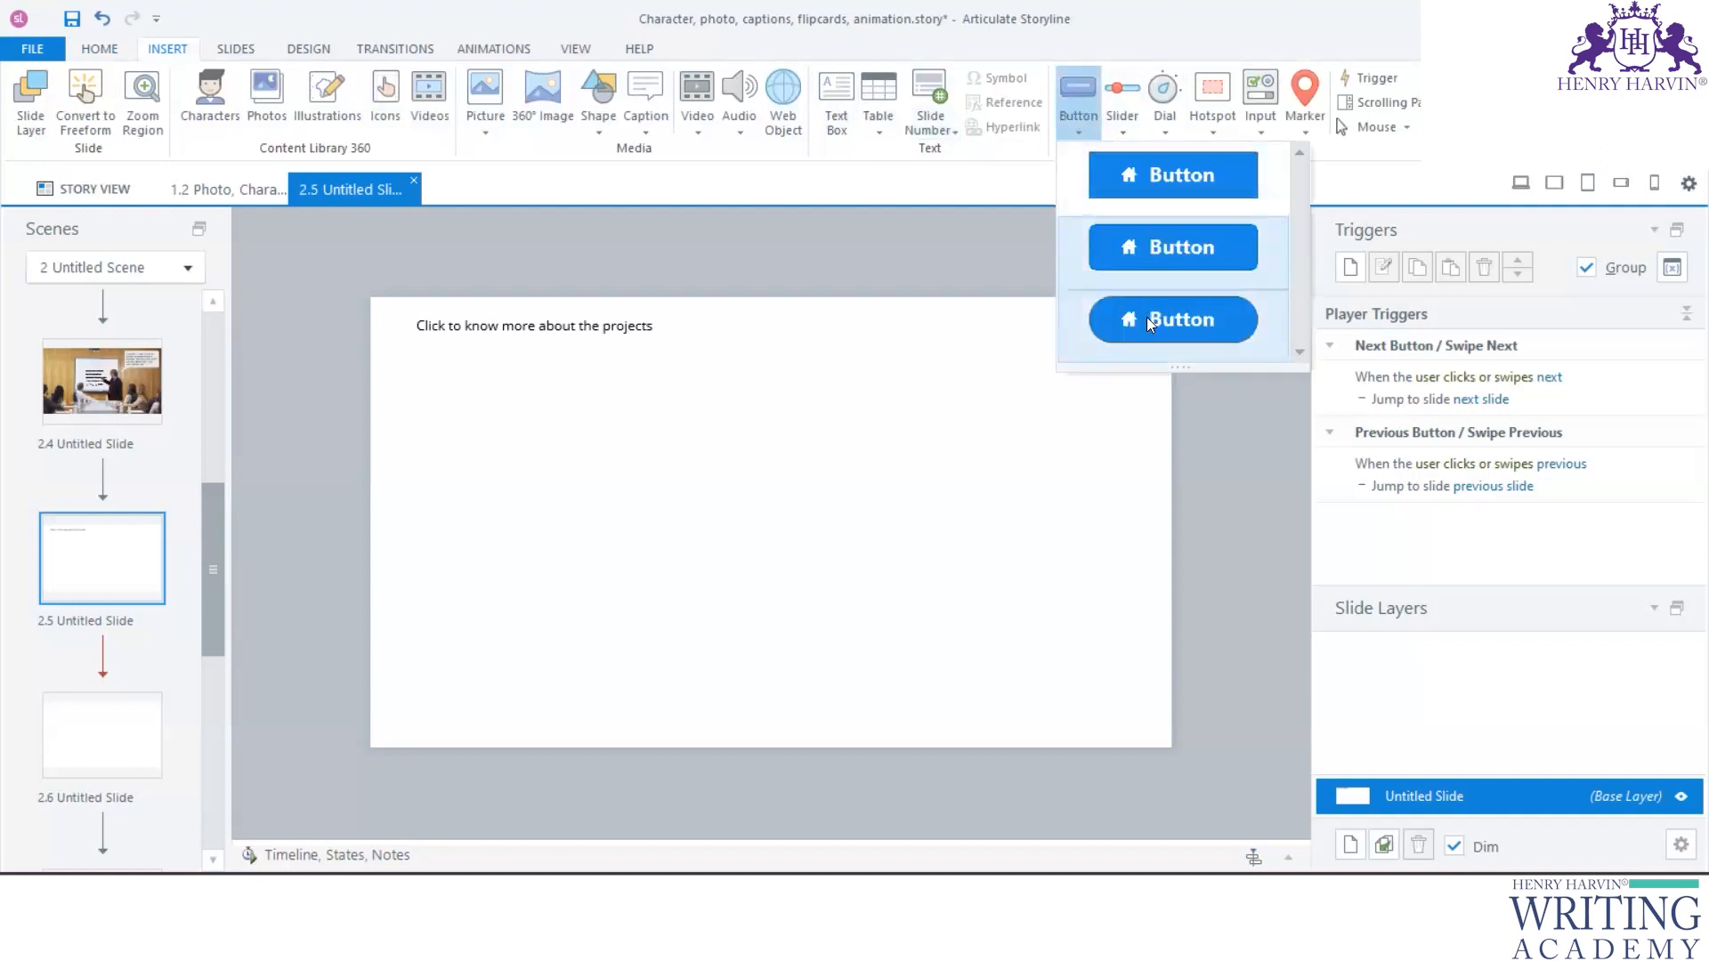
click(1160, 171)
mouse_move(489, 385)
mouse_down()
mouse_move(716, 488)
mouse_move(726, 509)
mouse_up()
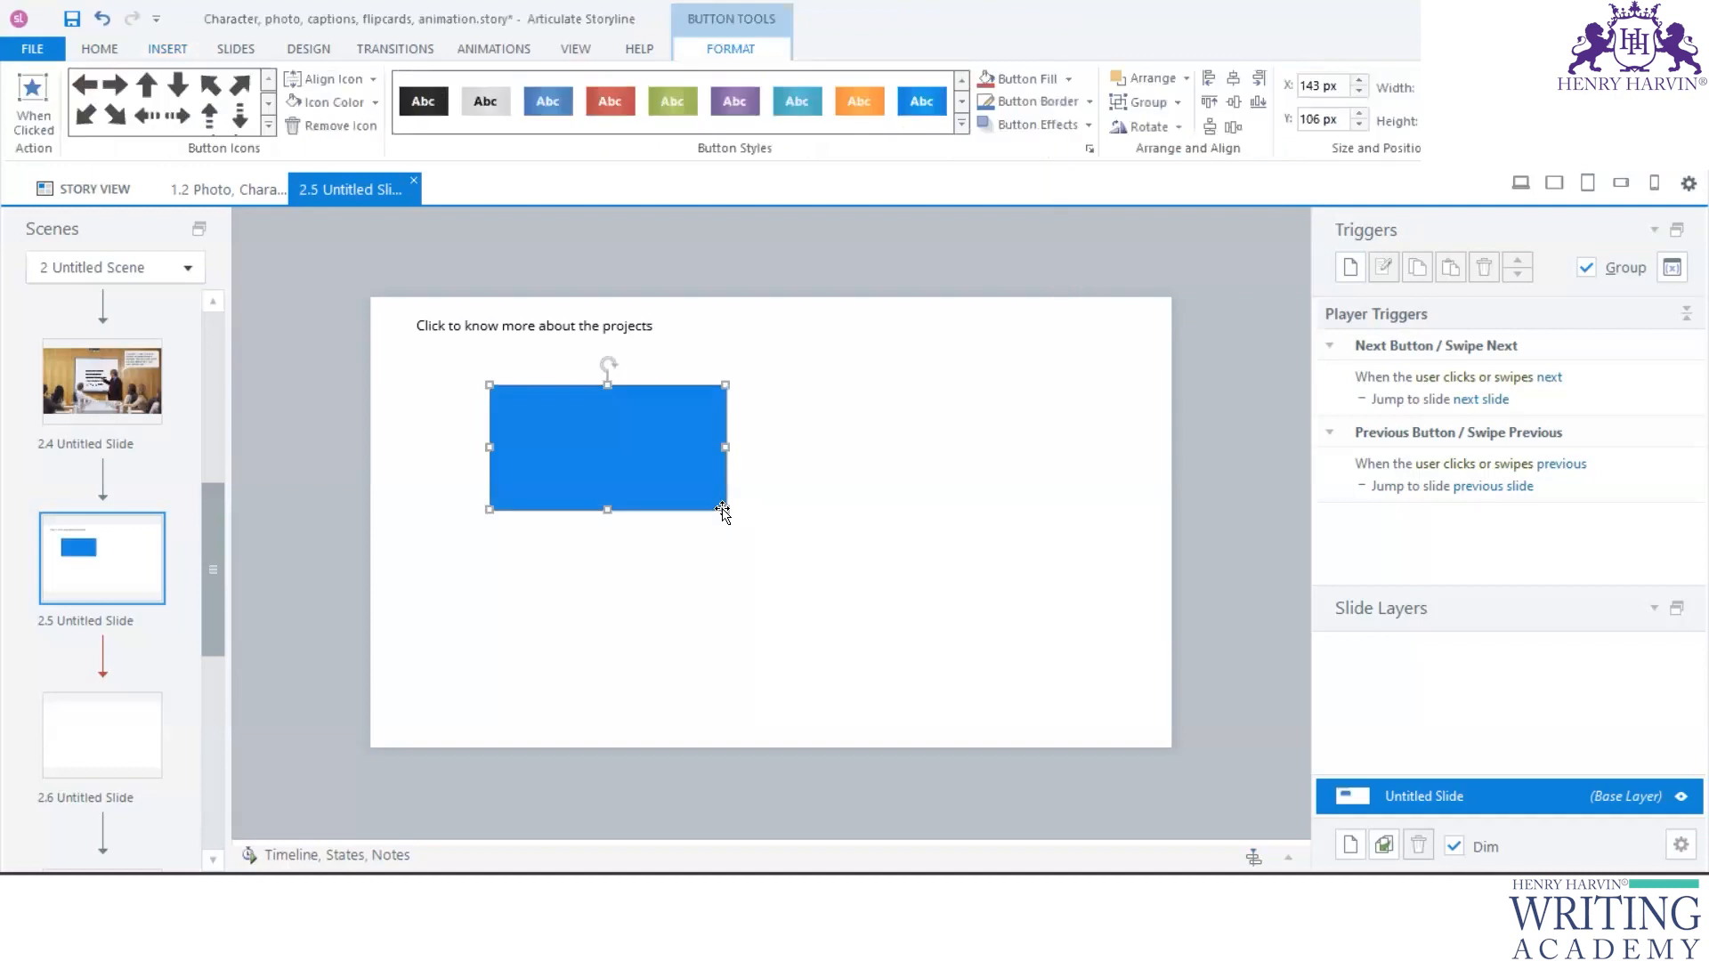
- Add the built-in Selected state to the blue button and finish editing its states
drag(646, 840, 675, 558)
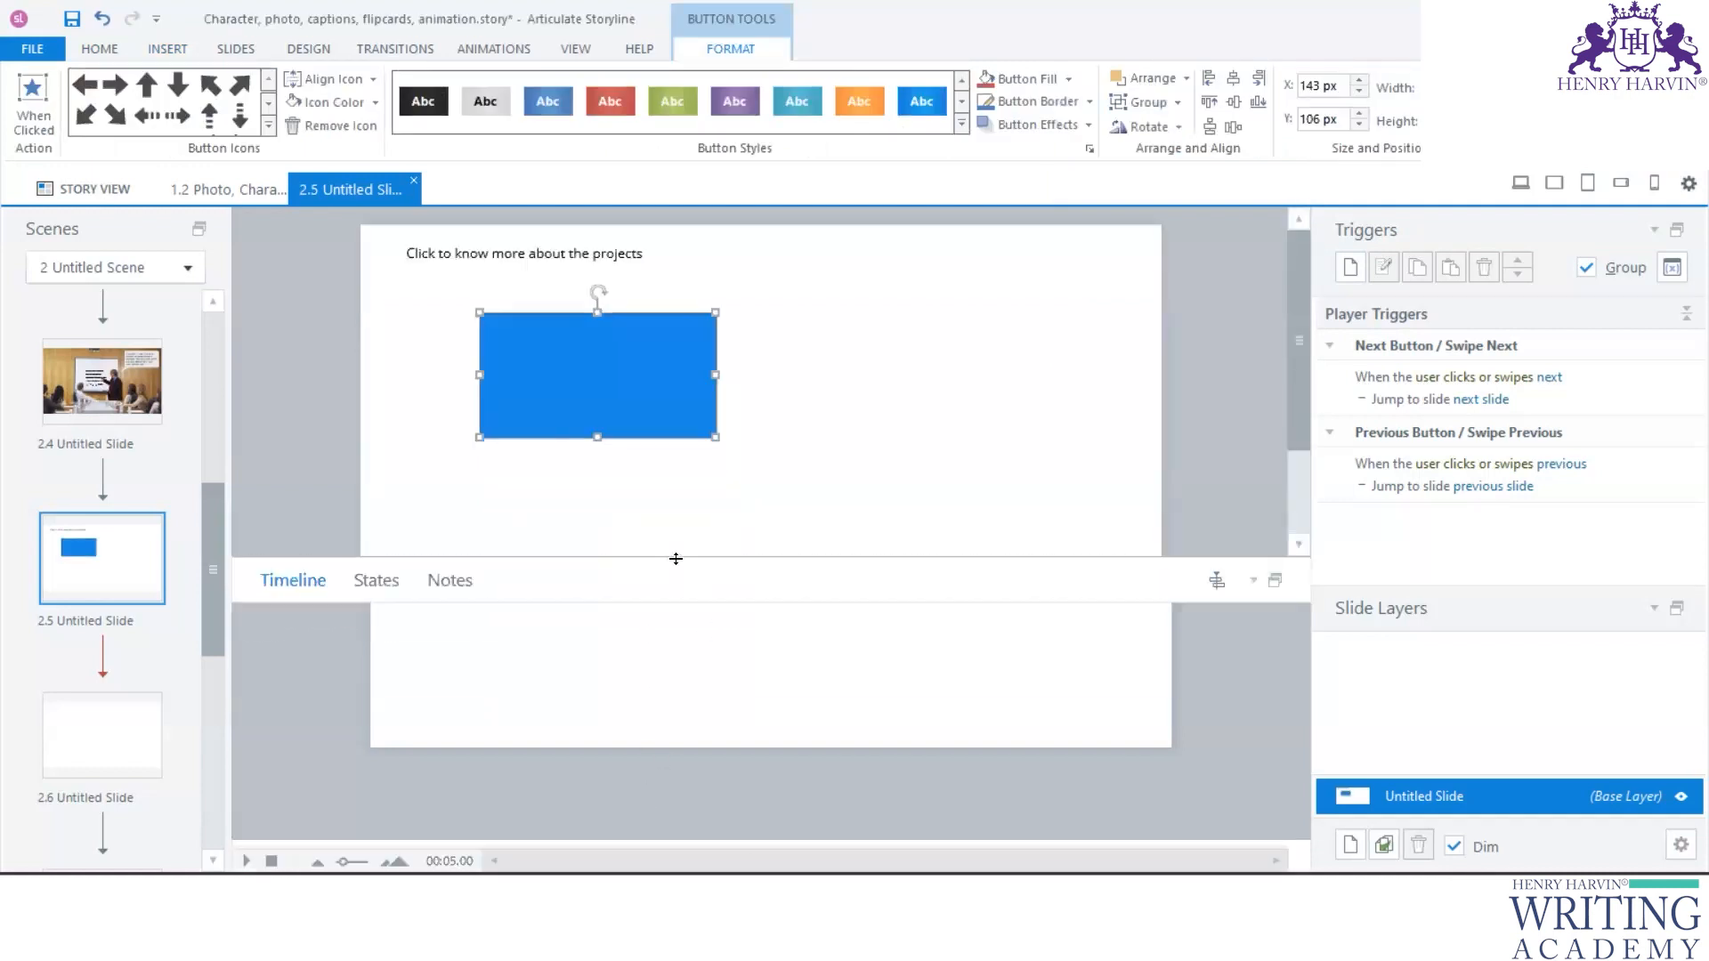
click(377, 580)
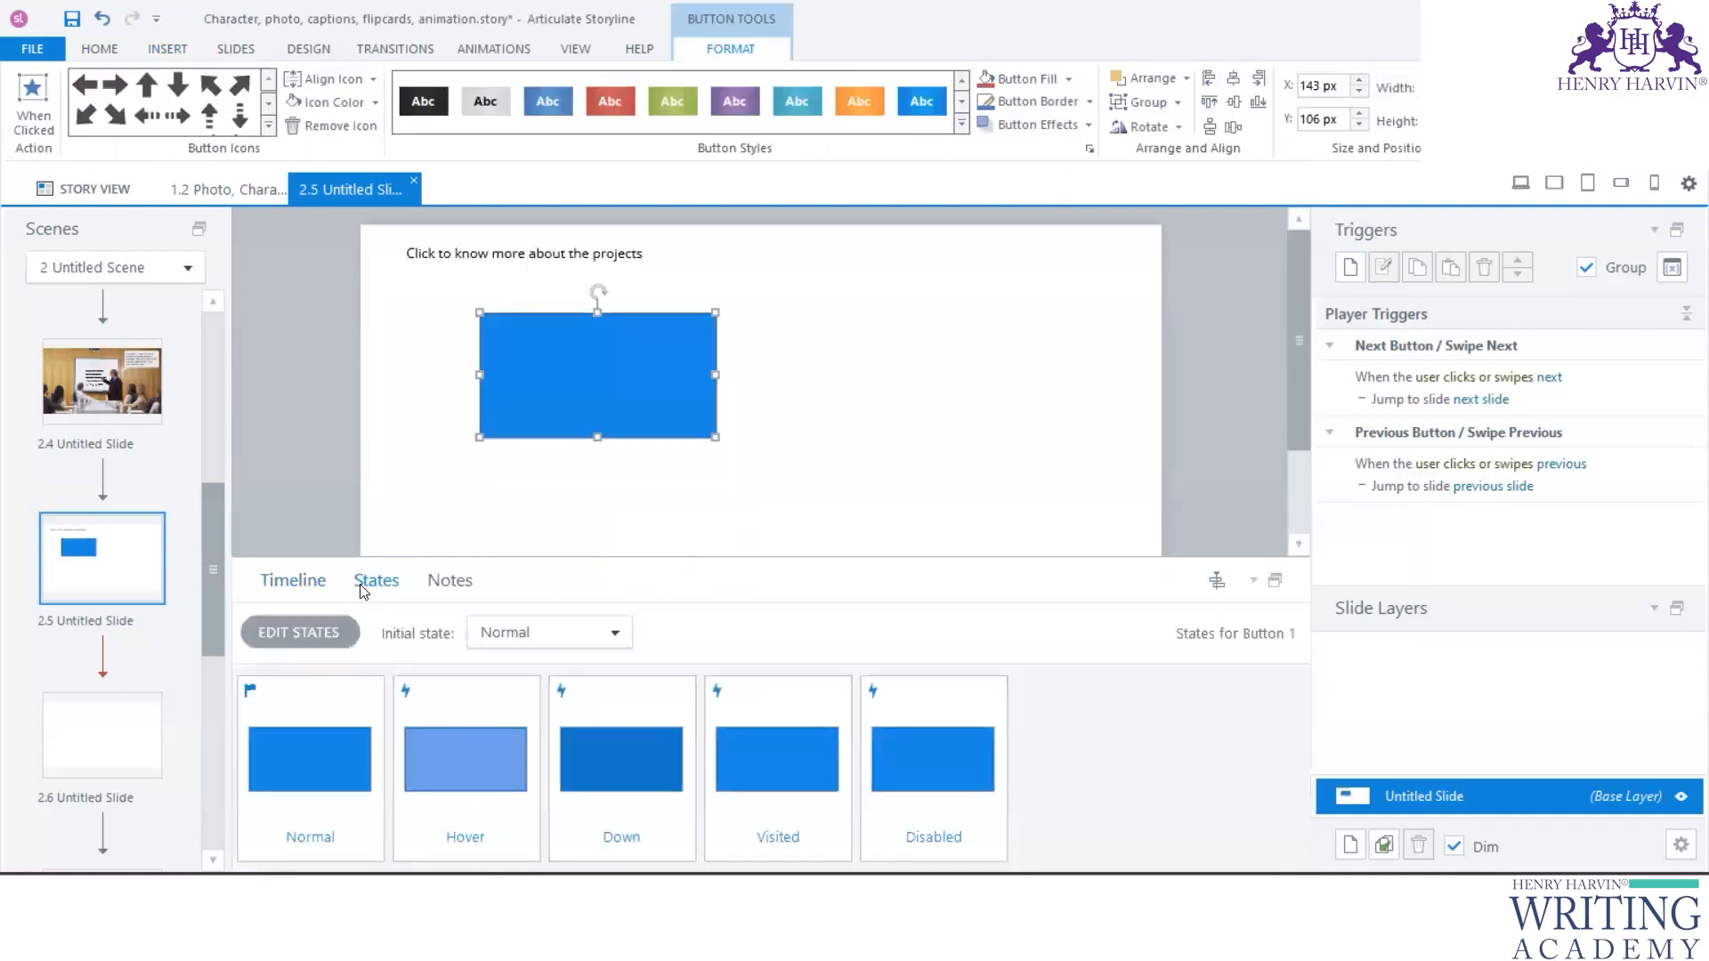
click(290, 583)
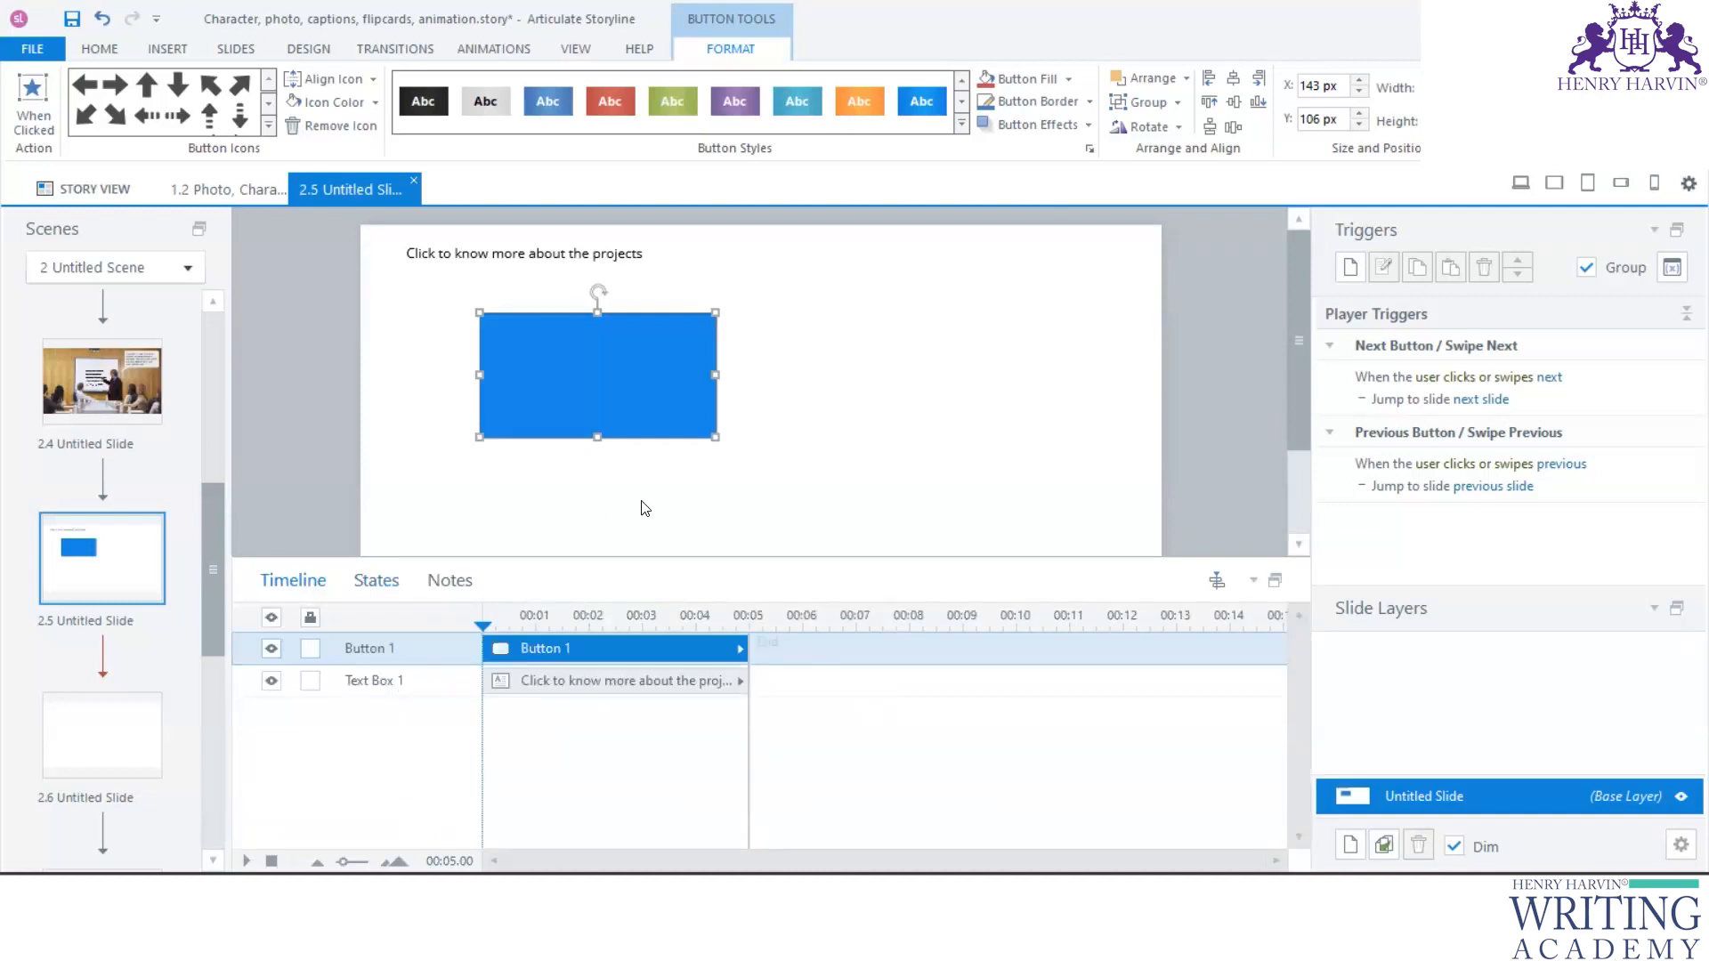
click(370, 586)
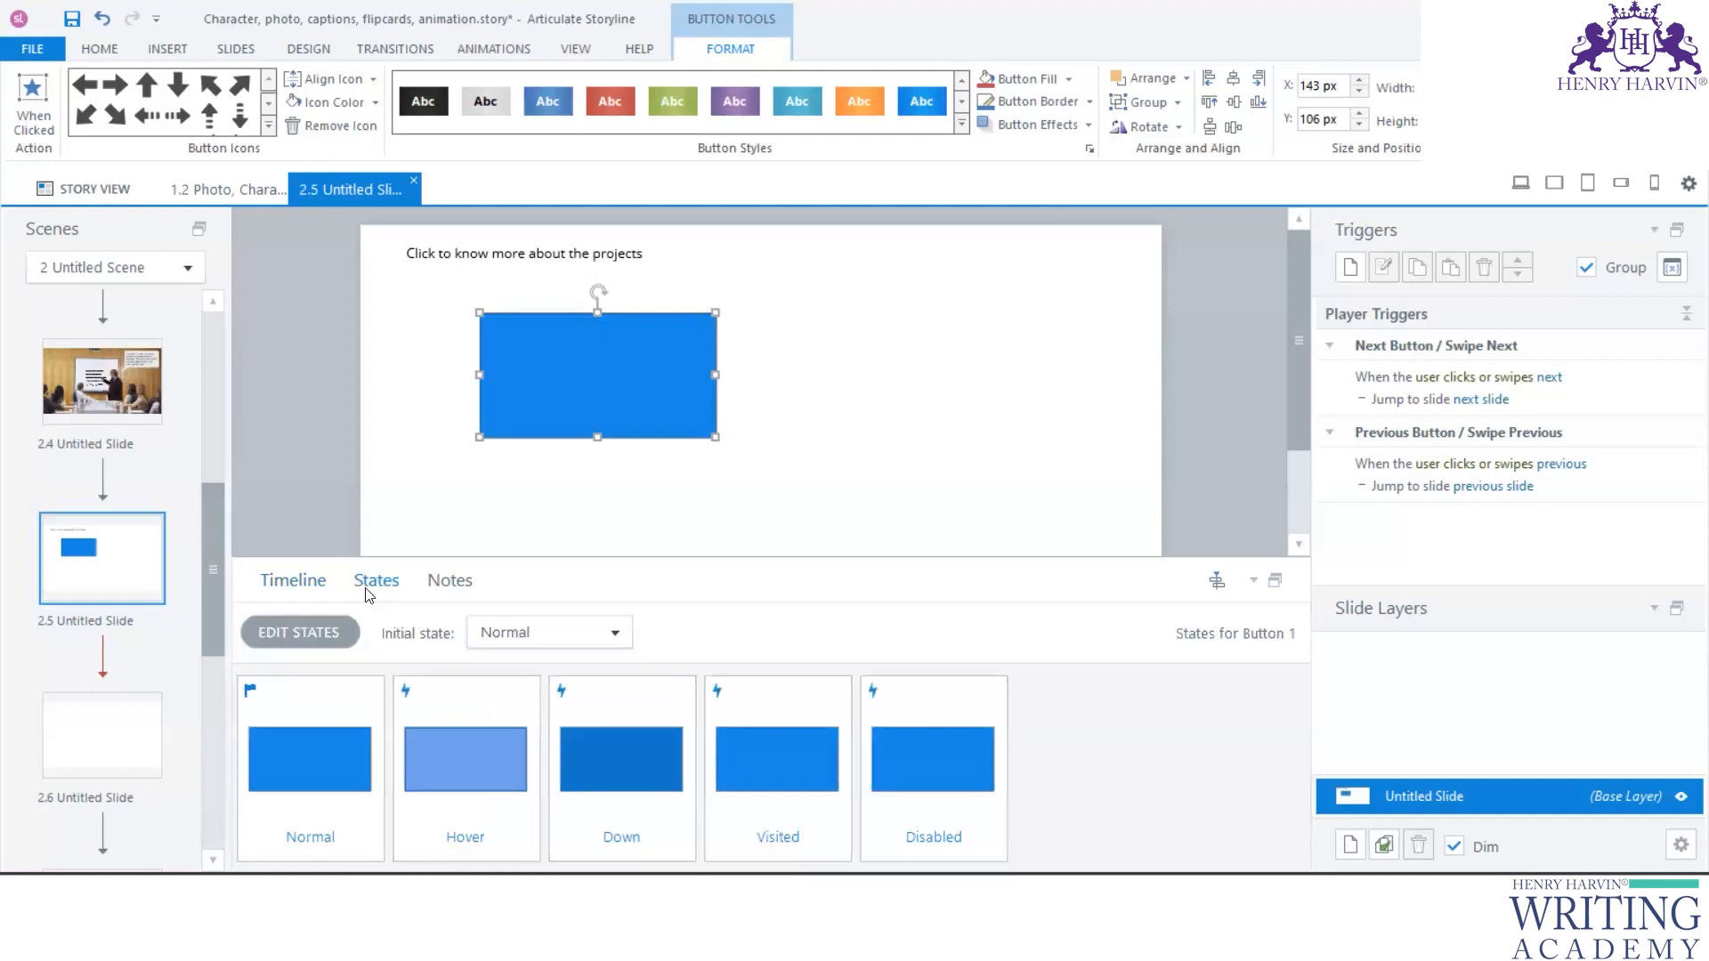
click(295, 591)
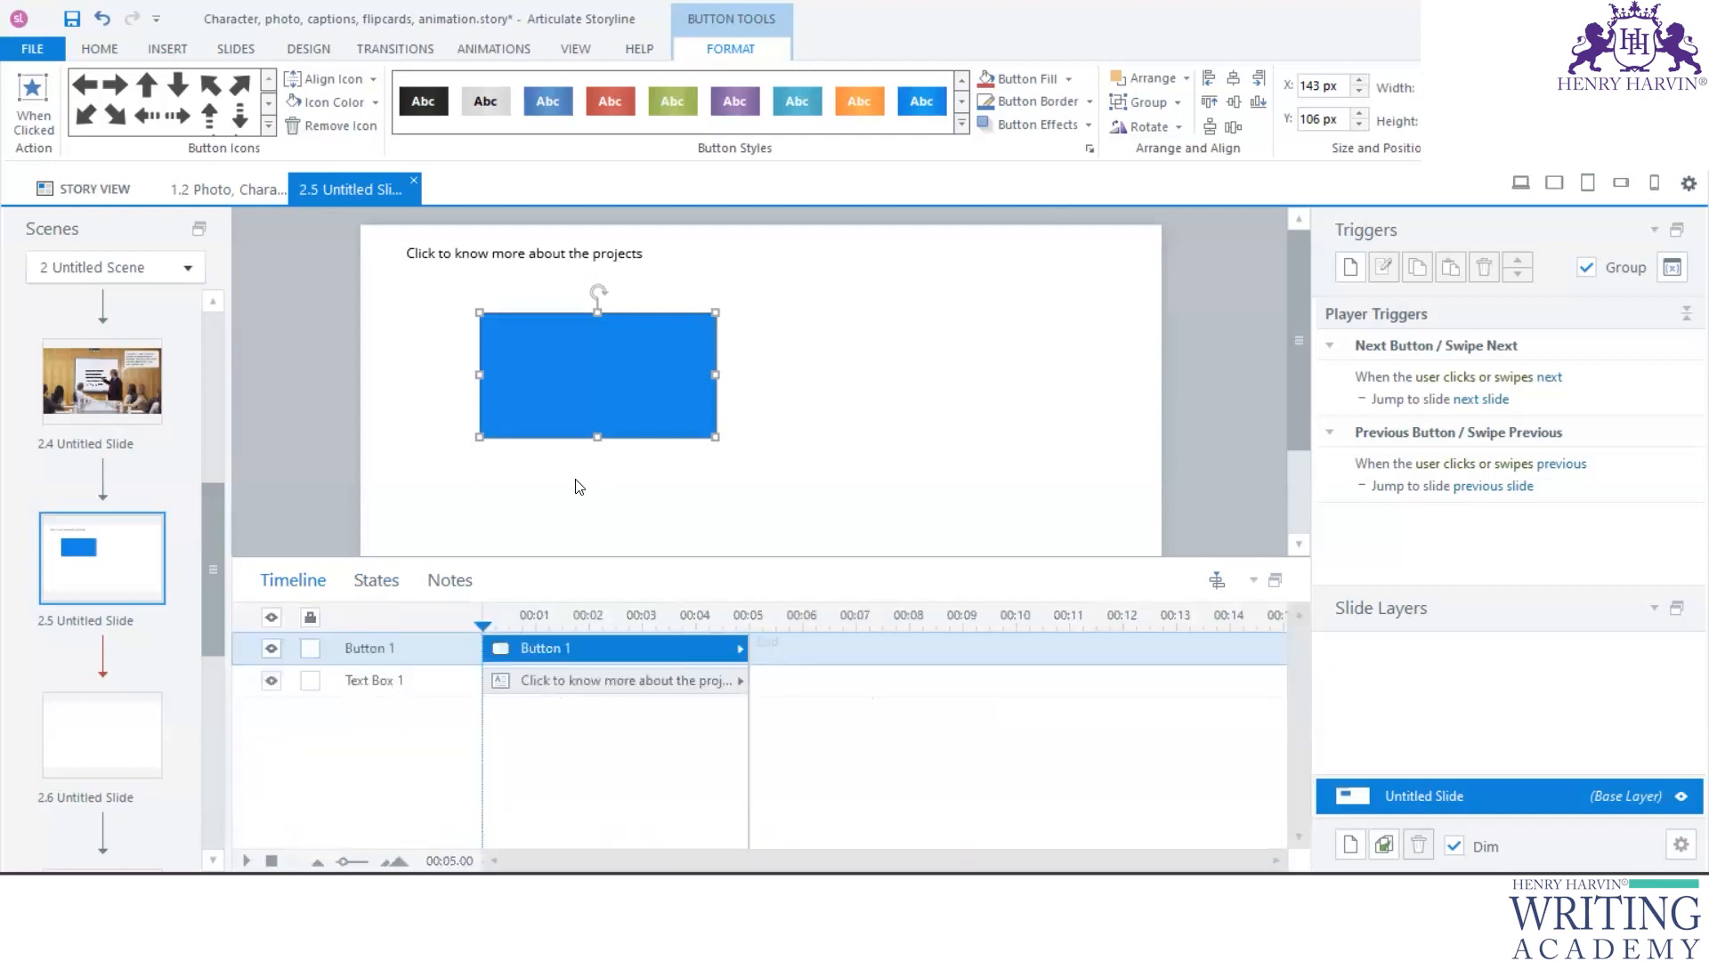
click(377, 583)
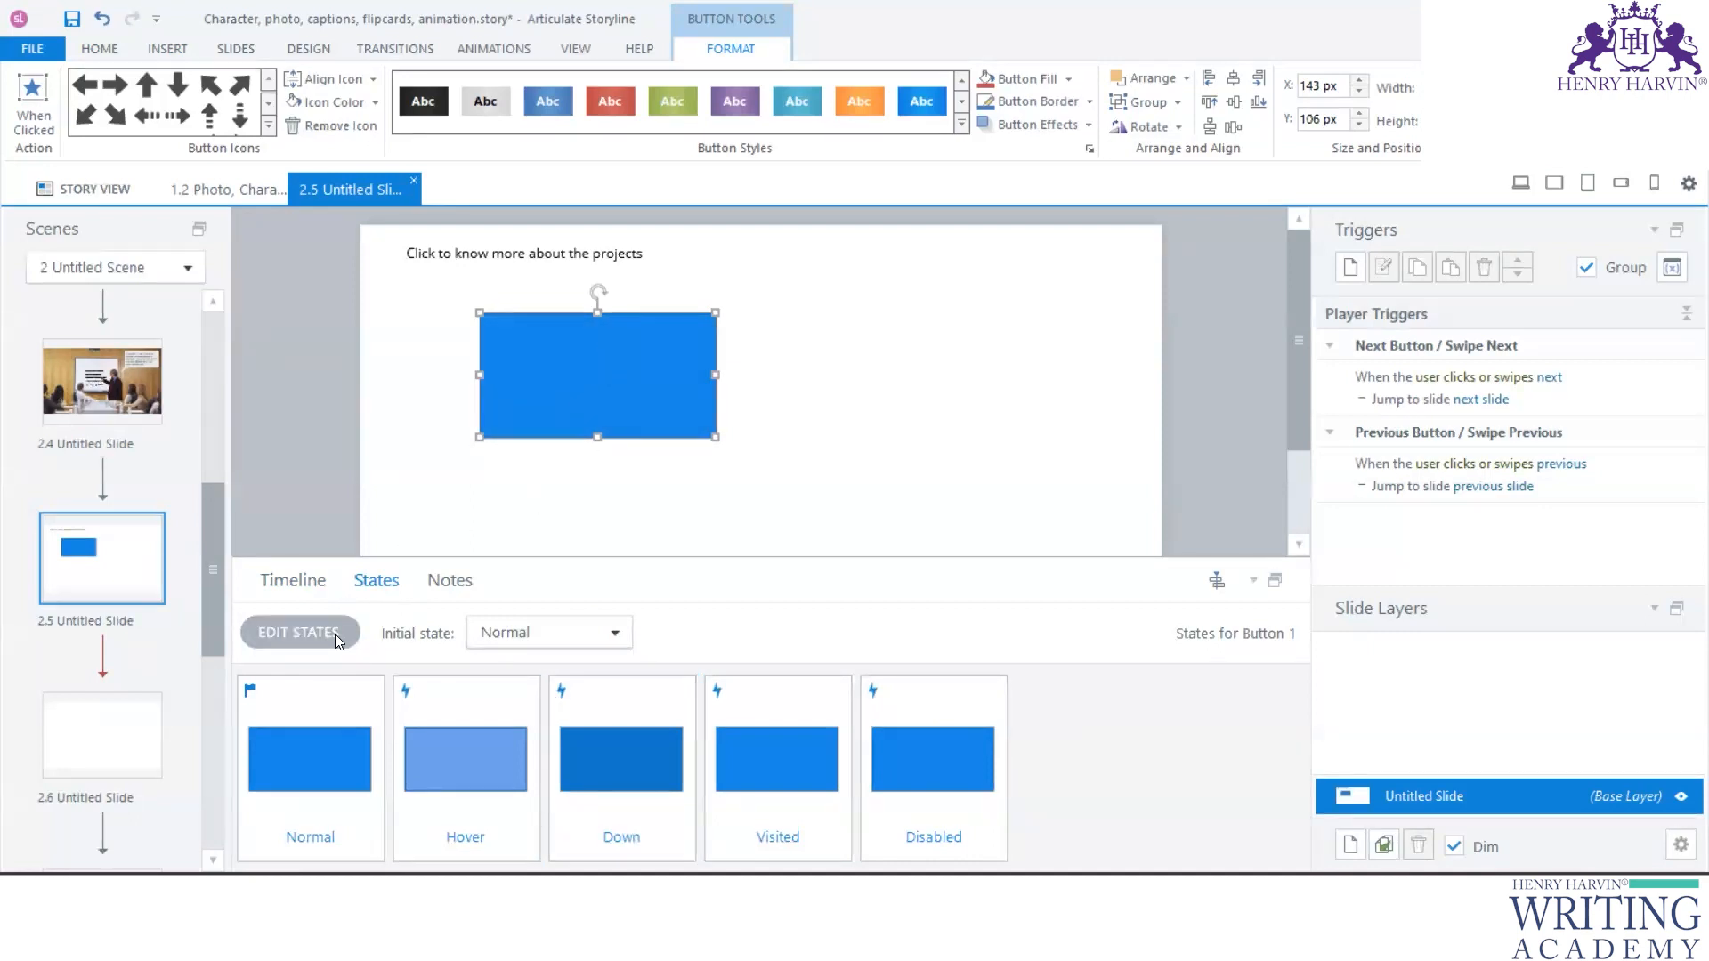
click(299, 633)
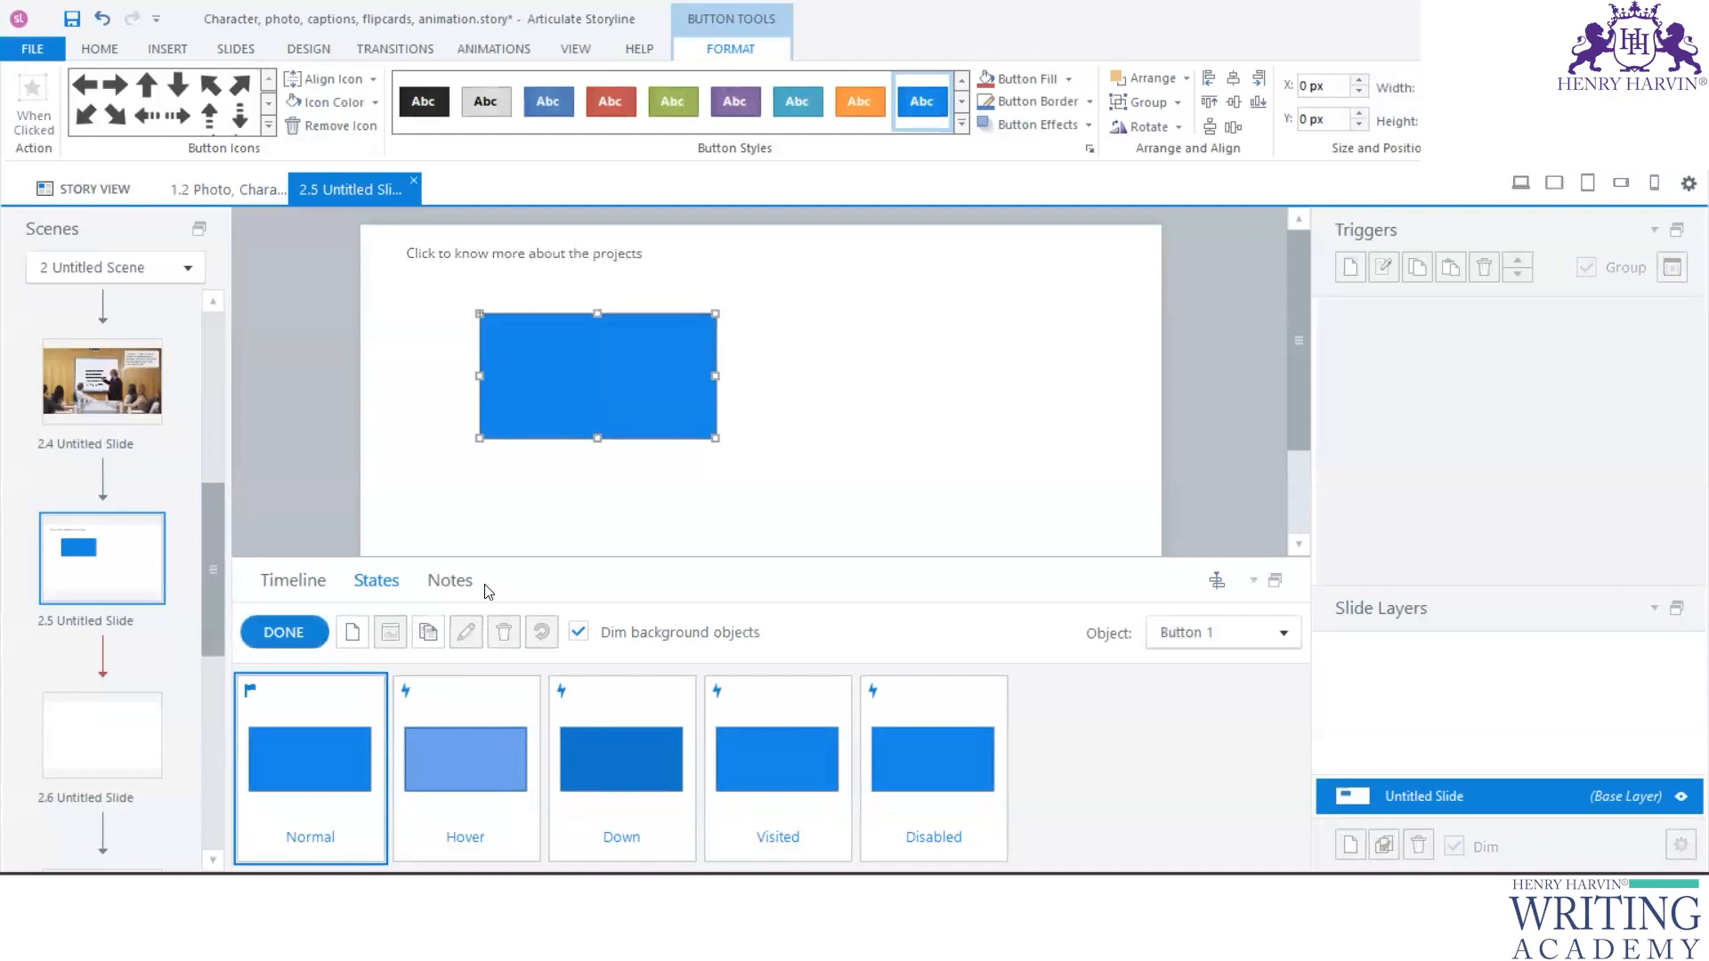
click(353, 633)
click(999, 452)
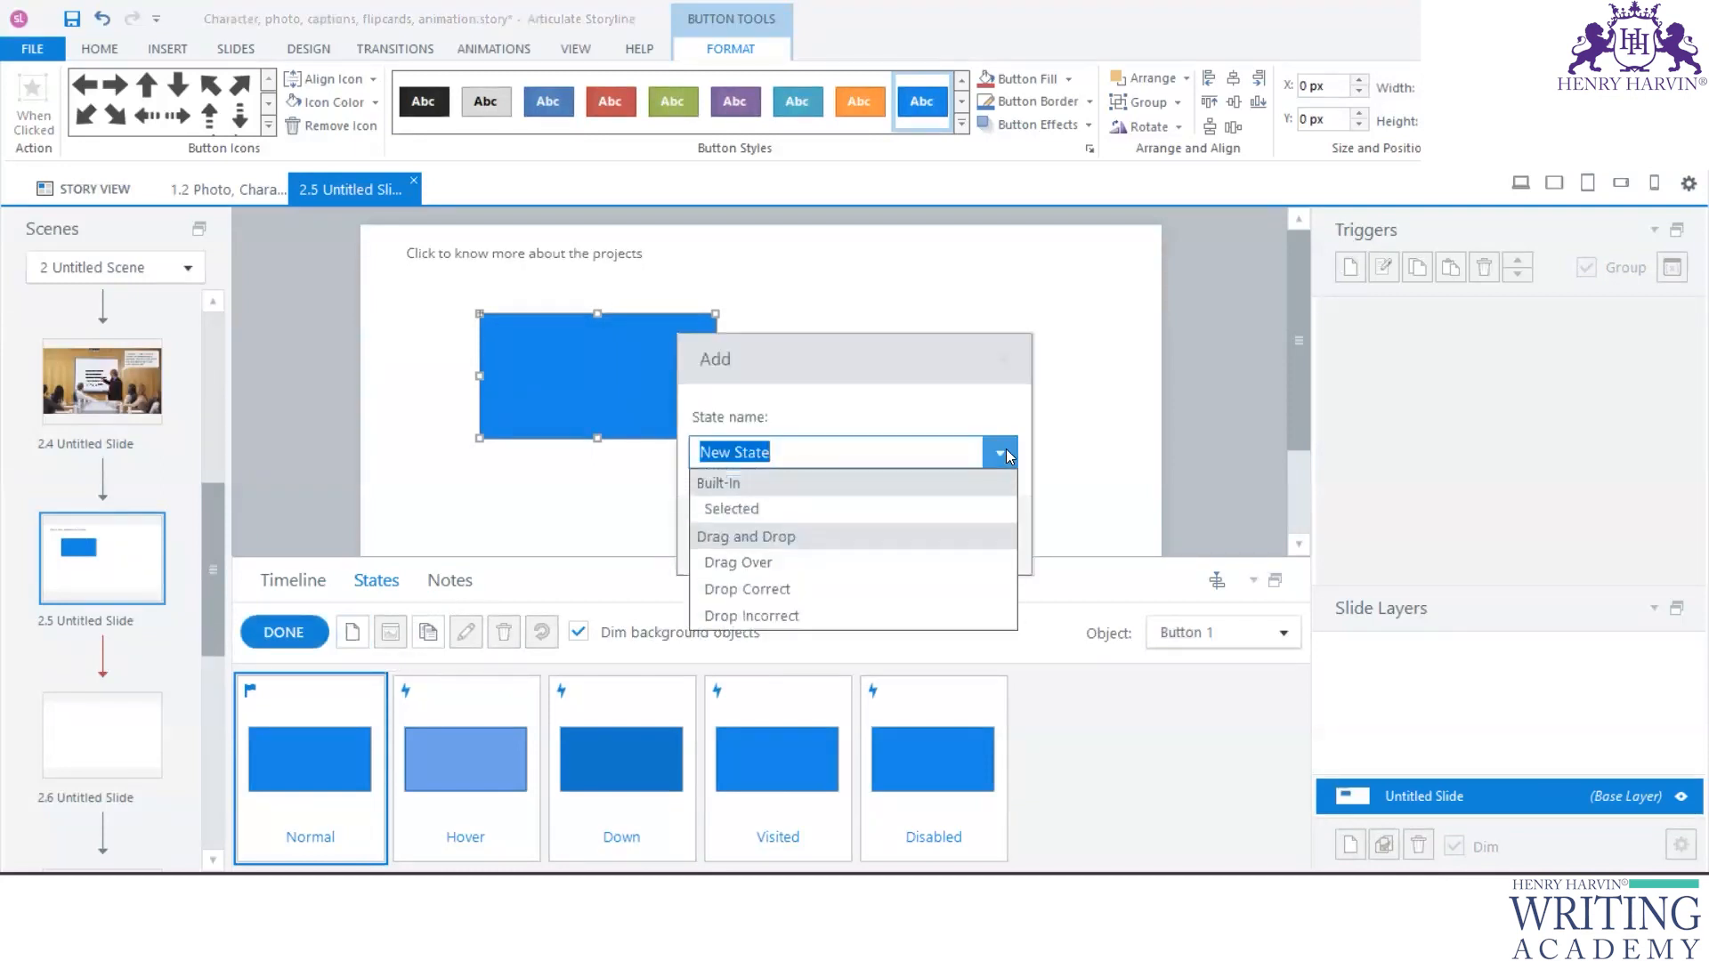
click(783, 518)
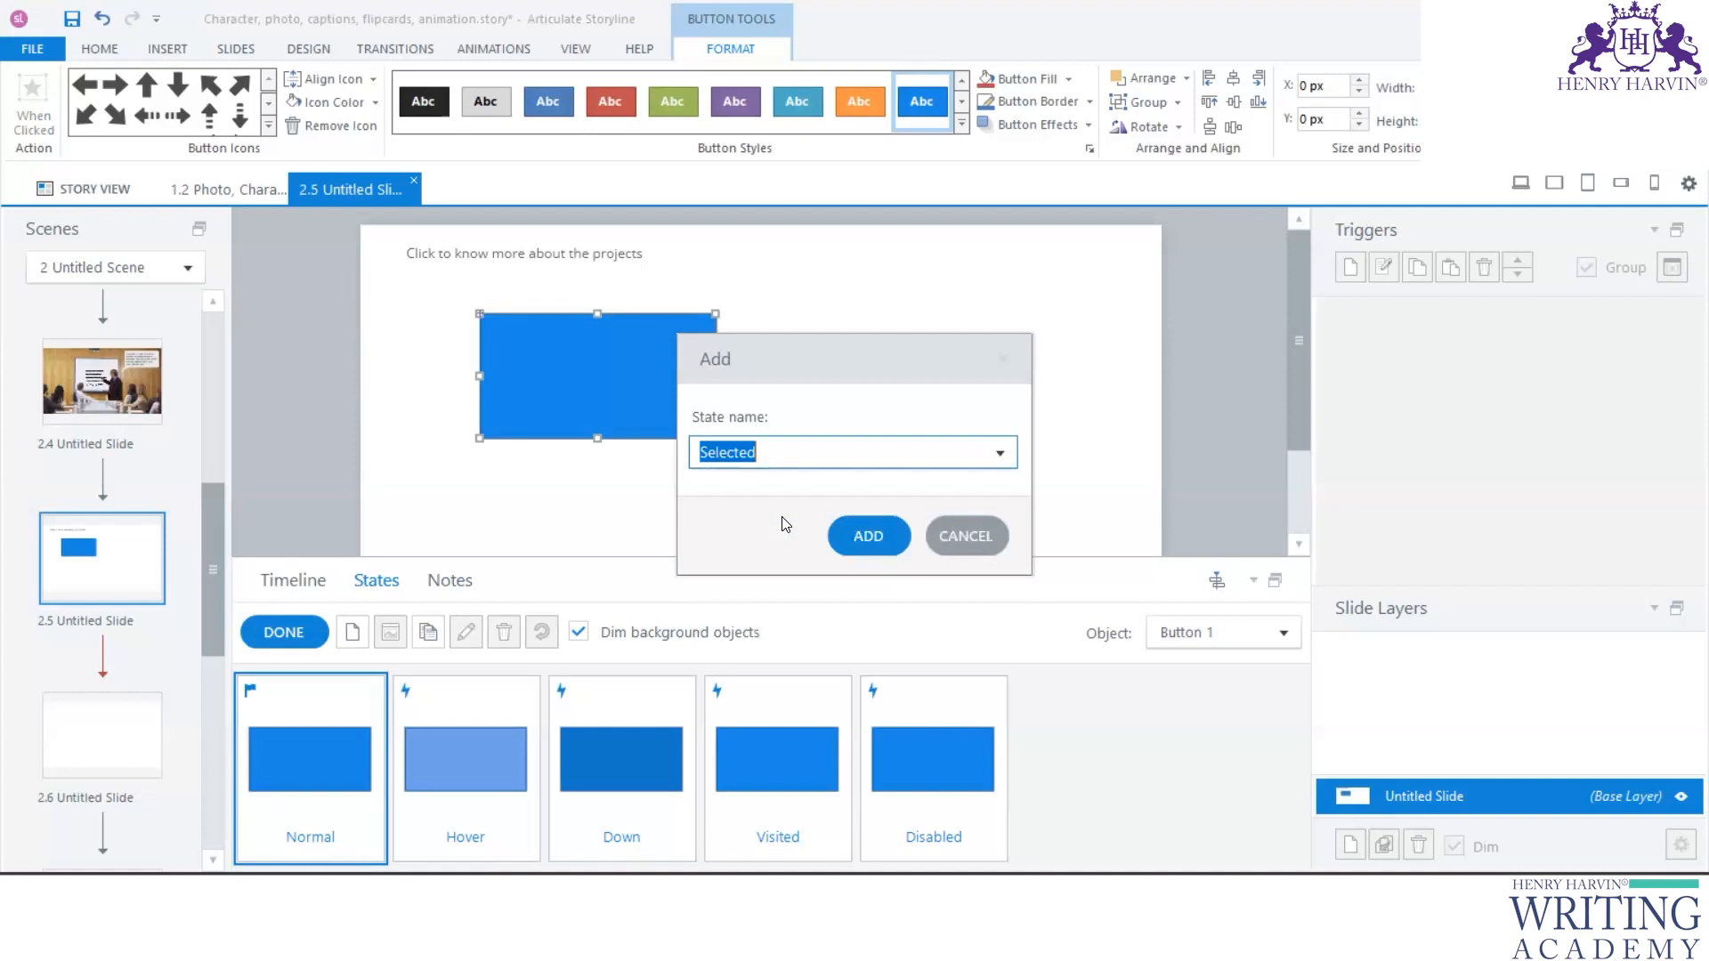
click(878, 541)
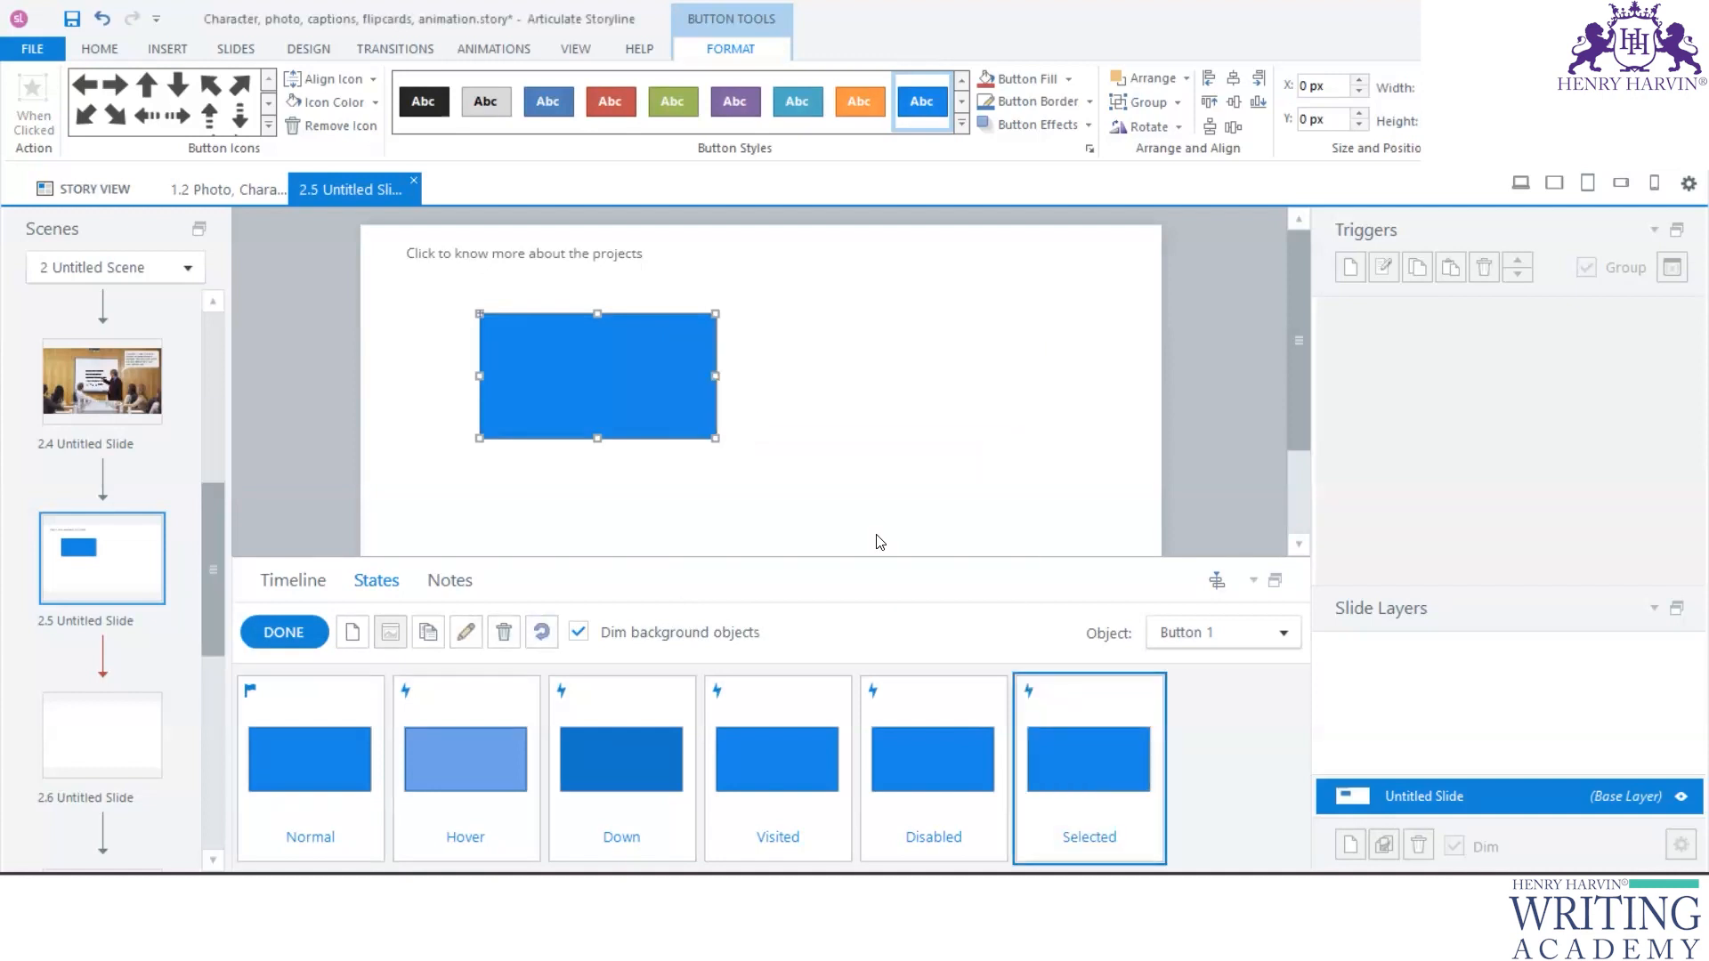
click(298, 634)
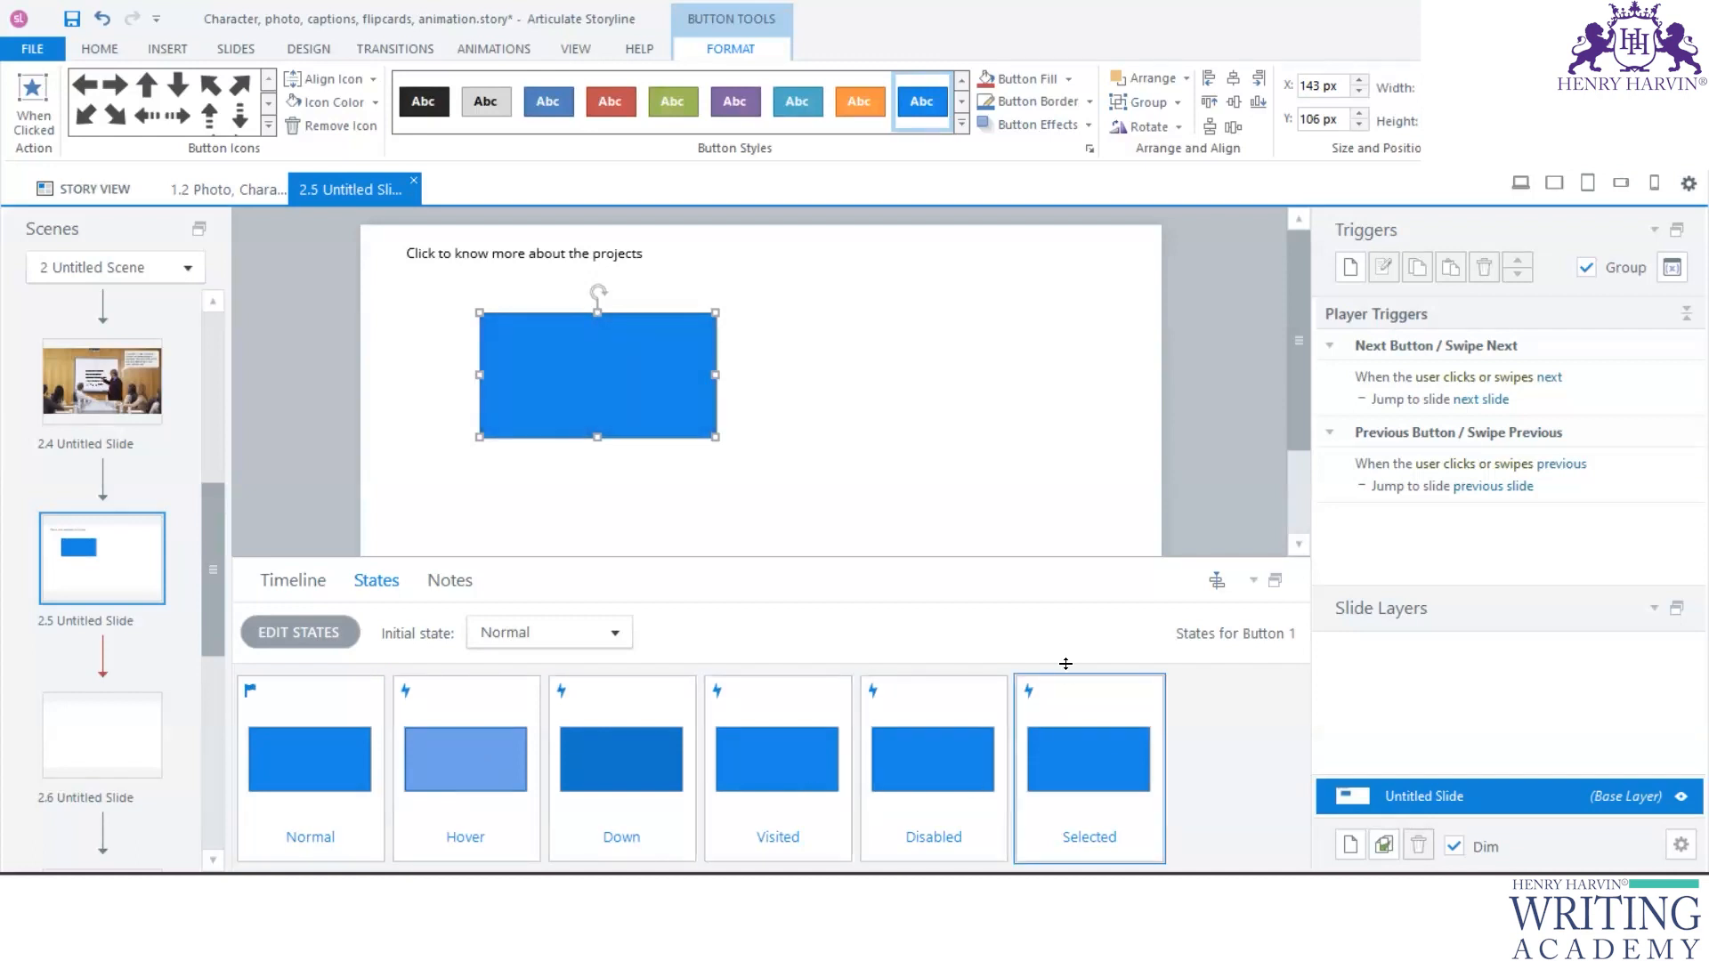
- Duplicate the blue button three times and arrange the four buttons in a two-by-two grid
click(837, 518)
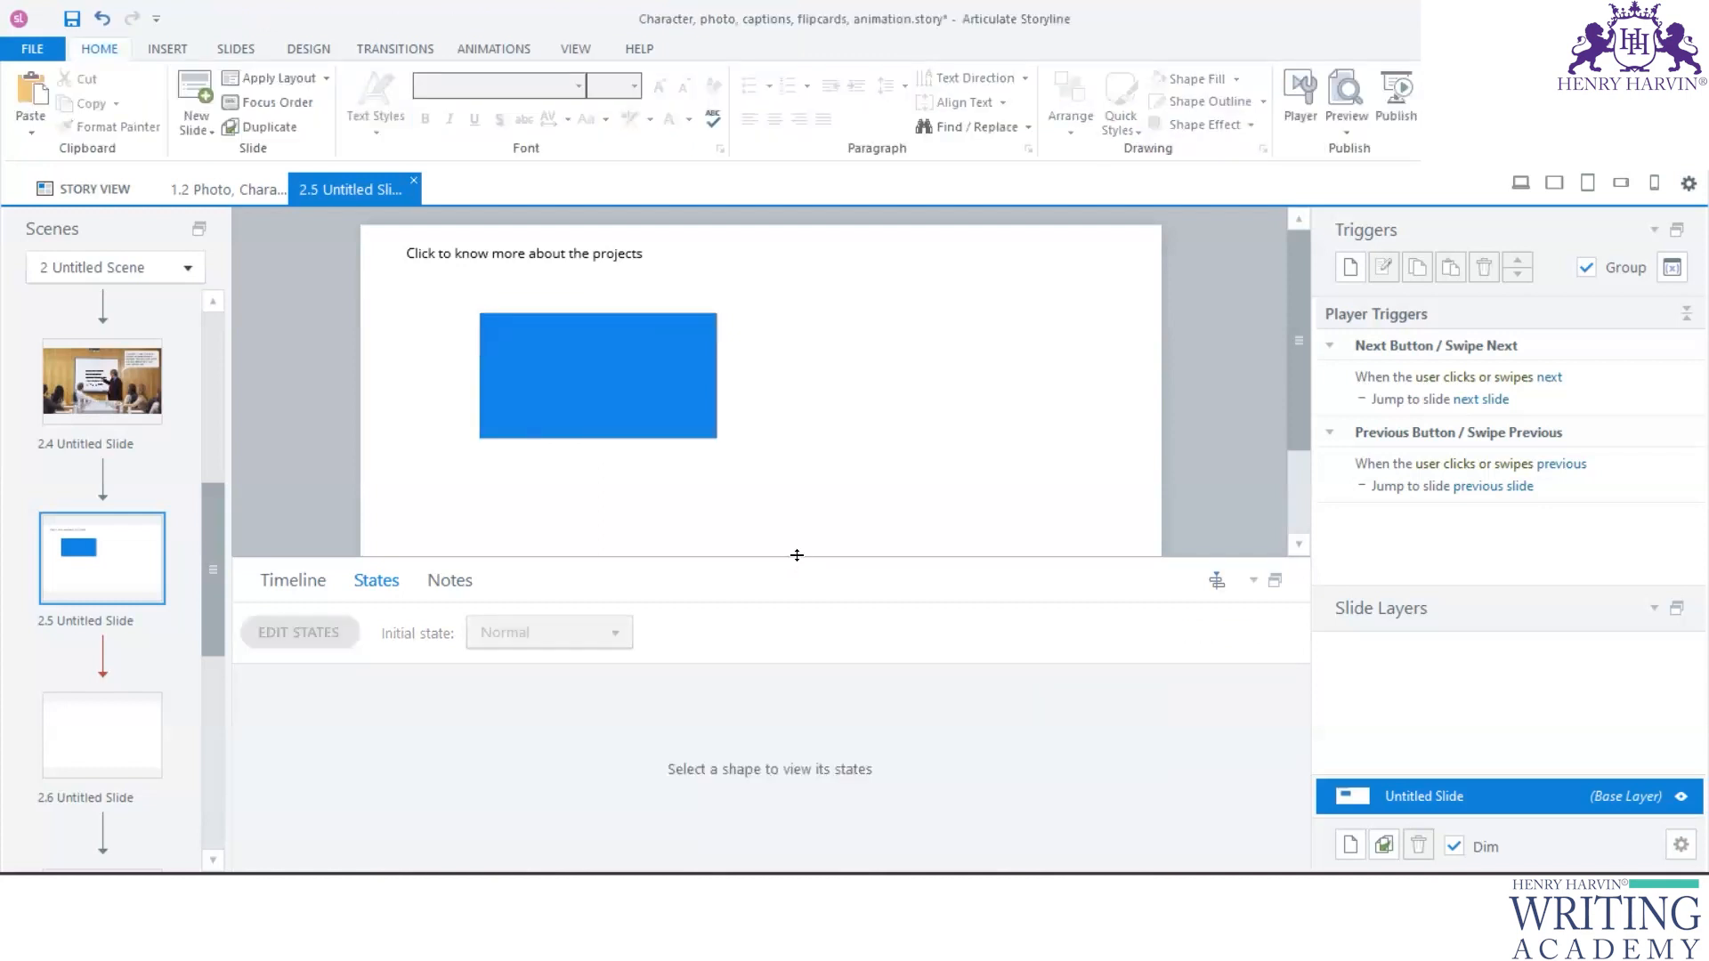
drag(797, 555, 783, 694)
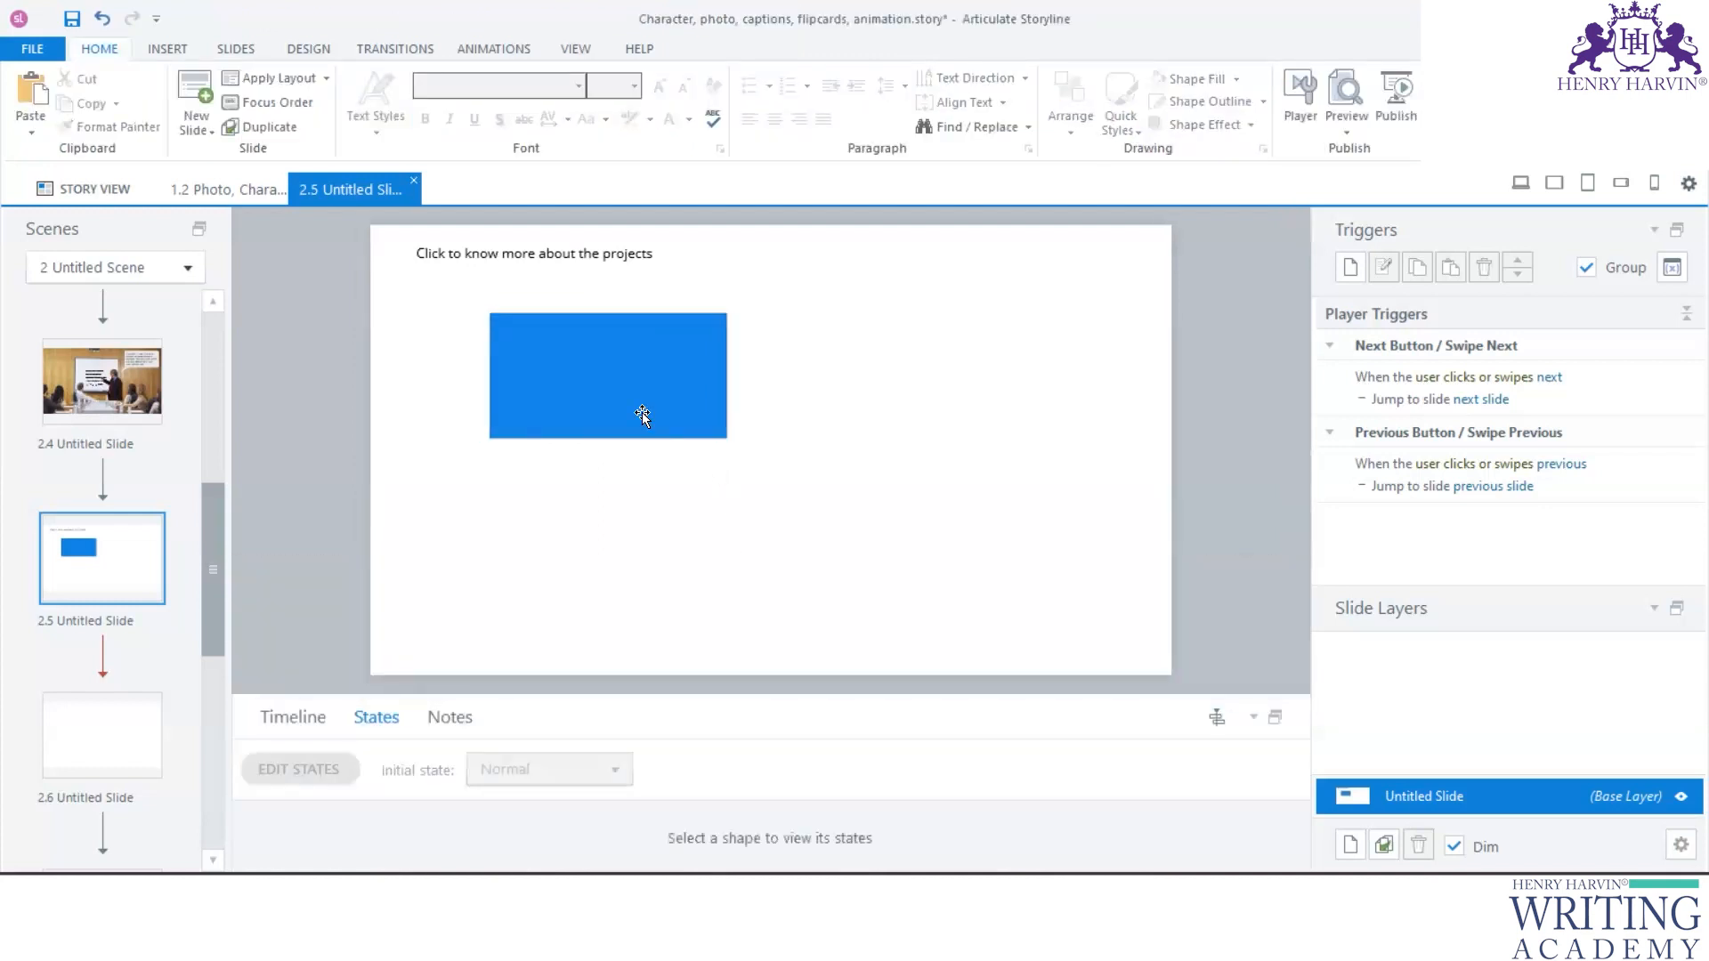
drag(646, 389, 868, 543)
drag(953, 545, 671, 532)
drag(830, 534, 828, 524)
click(1076, 473)
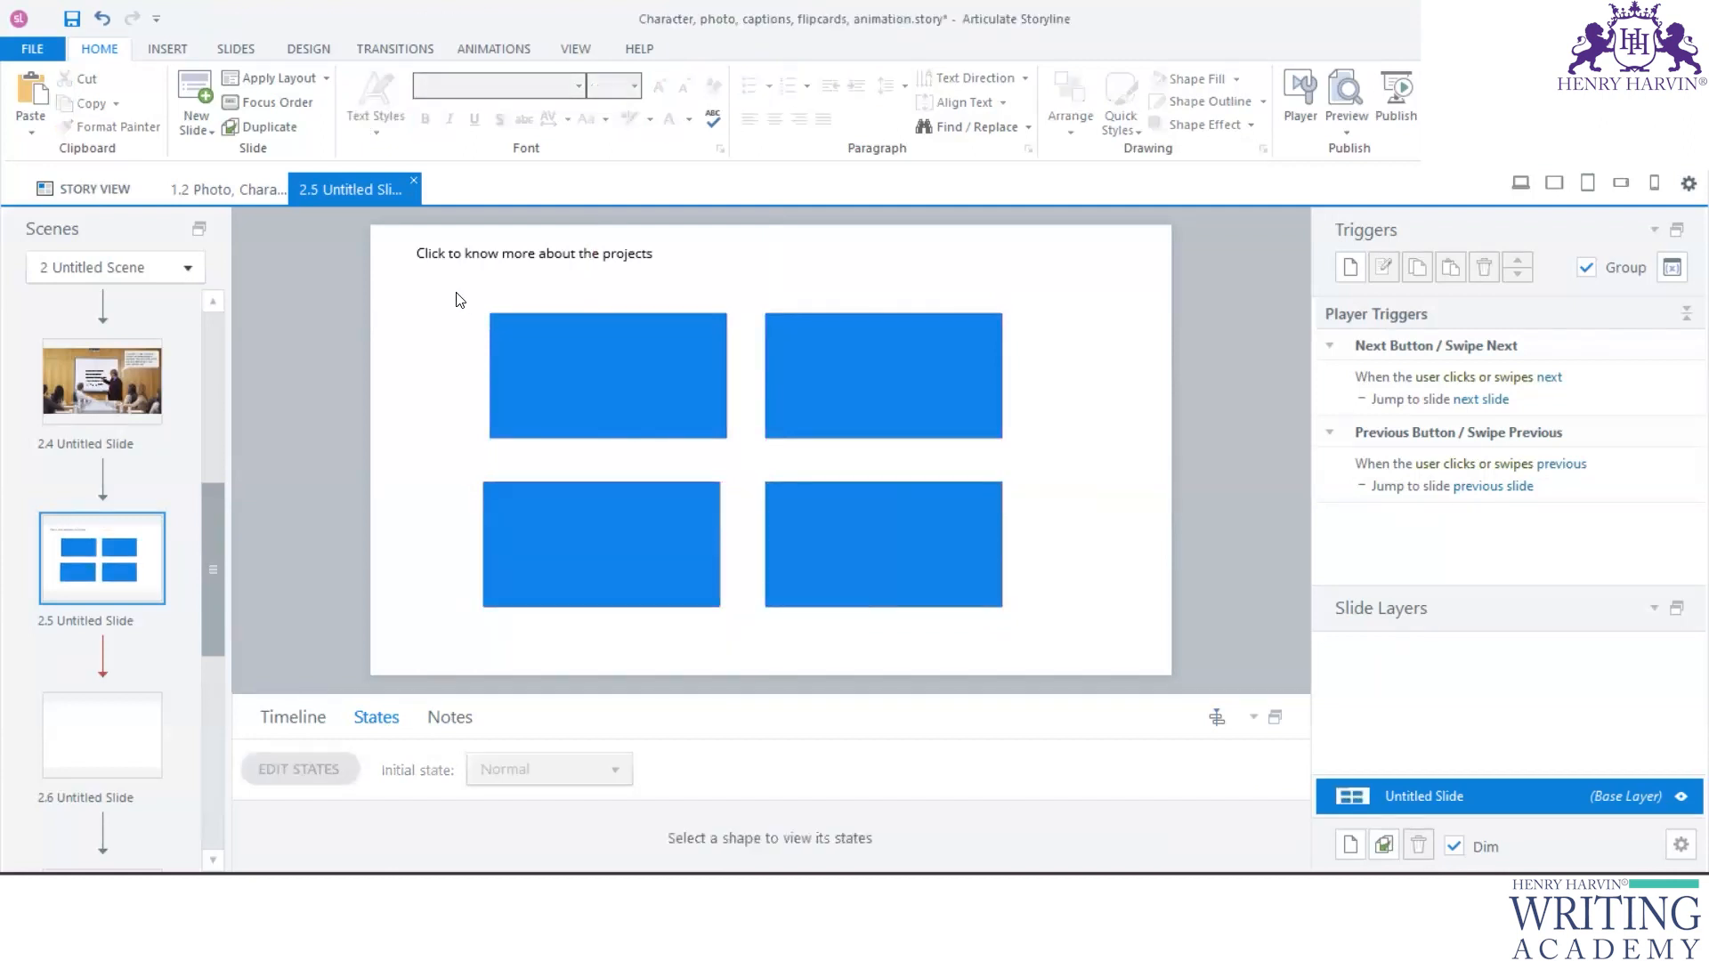
- Try to distribute the four buttons vertically and horizontally, undoing each attempt
drag(456, 294, 1078, 627)
click(783, 56)
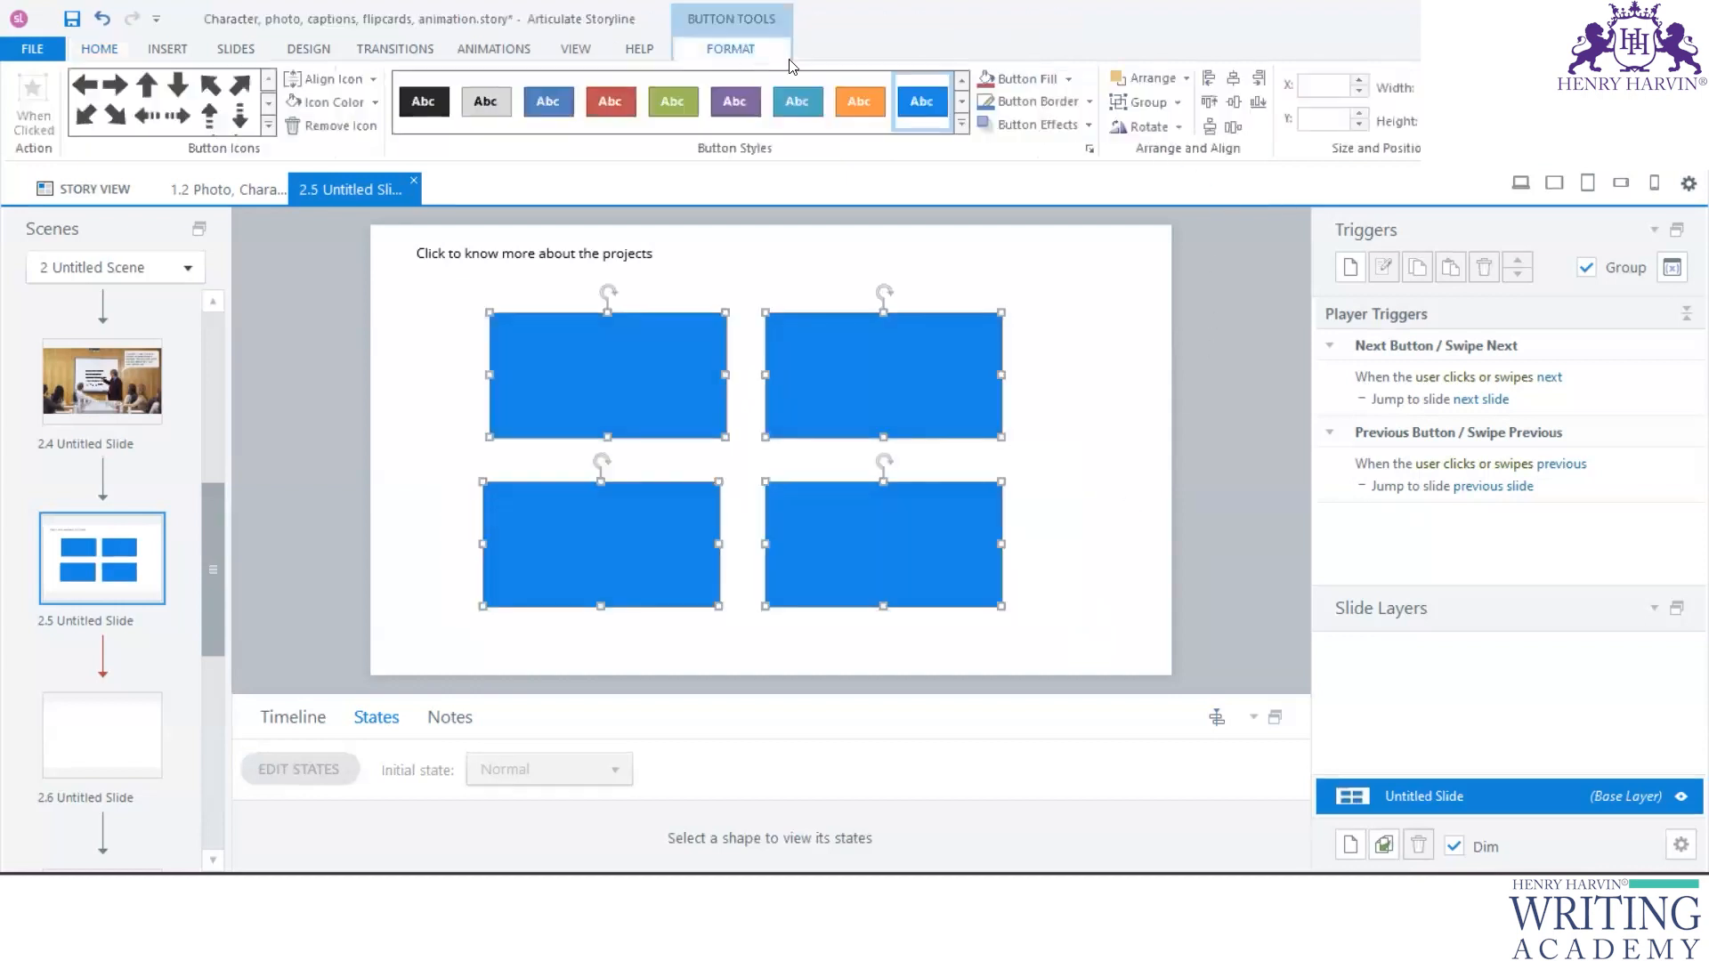
click(1212, 131)
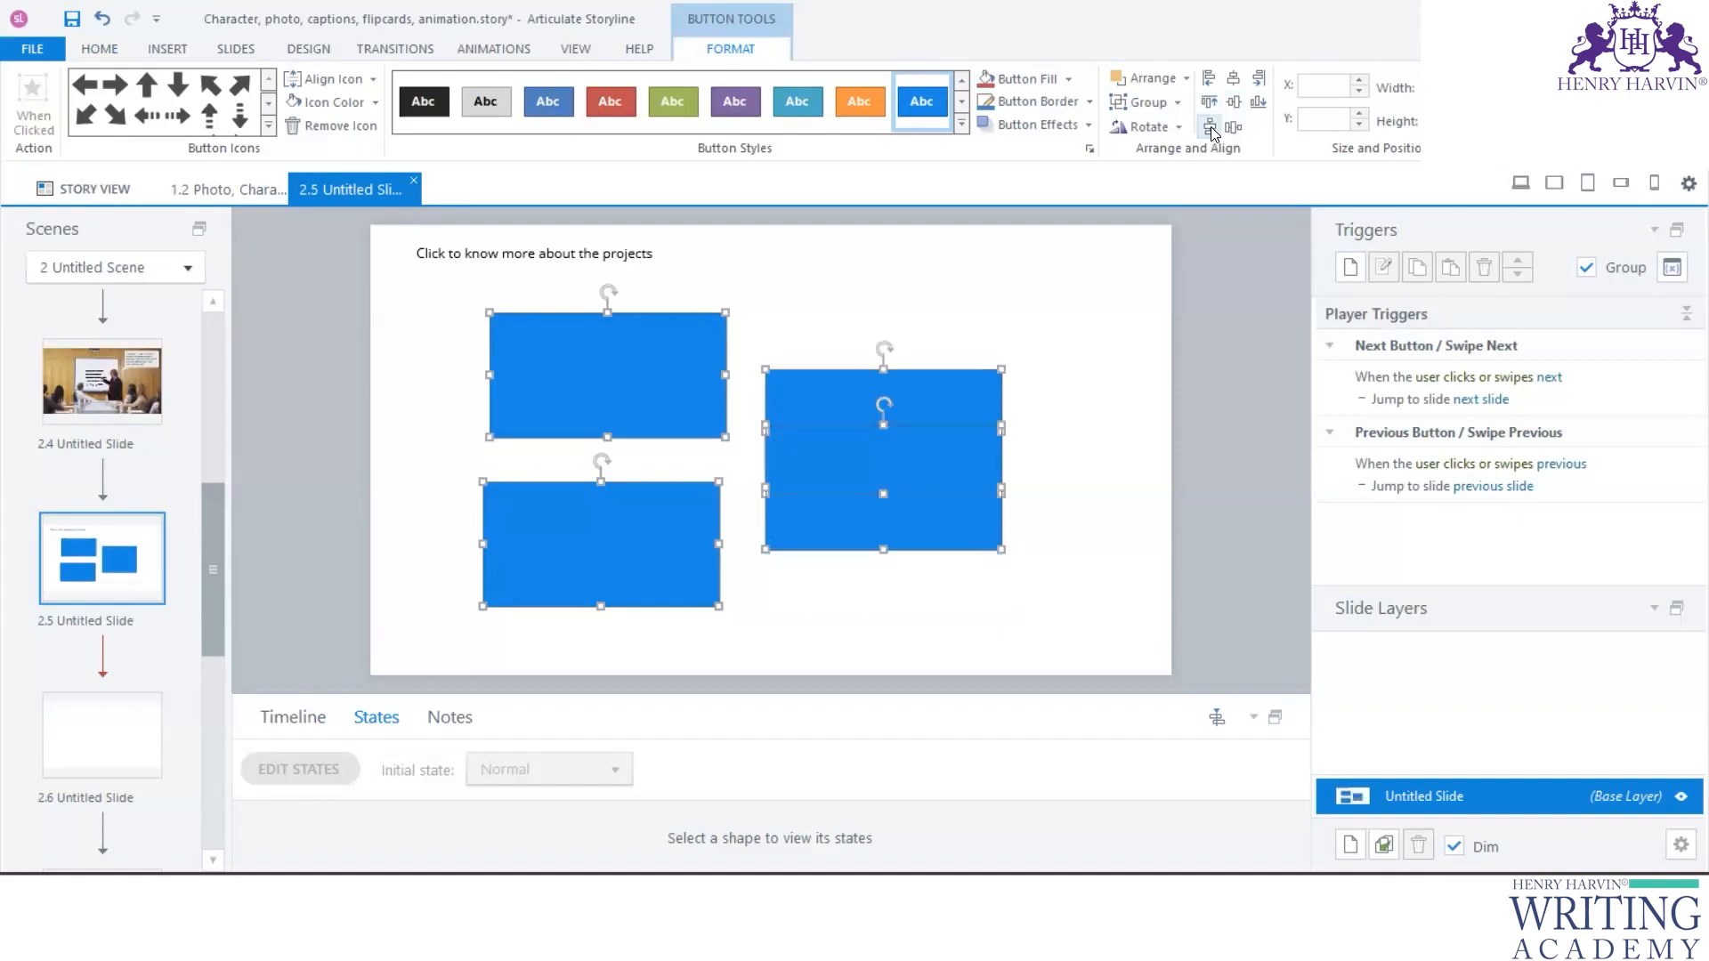
key(ctrl+z)
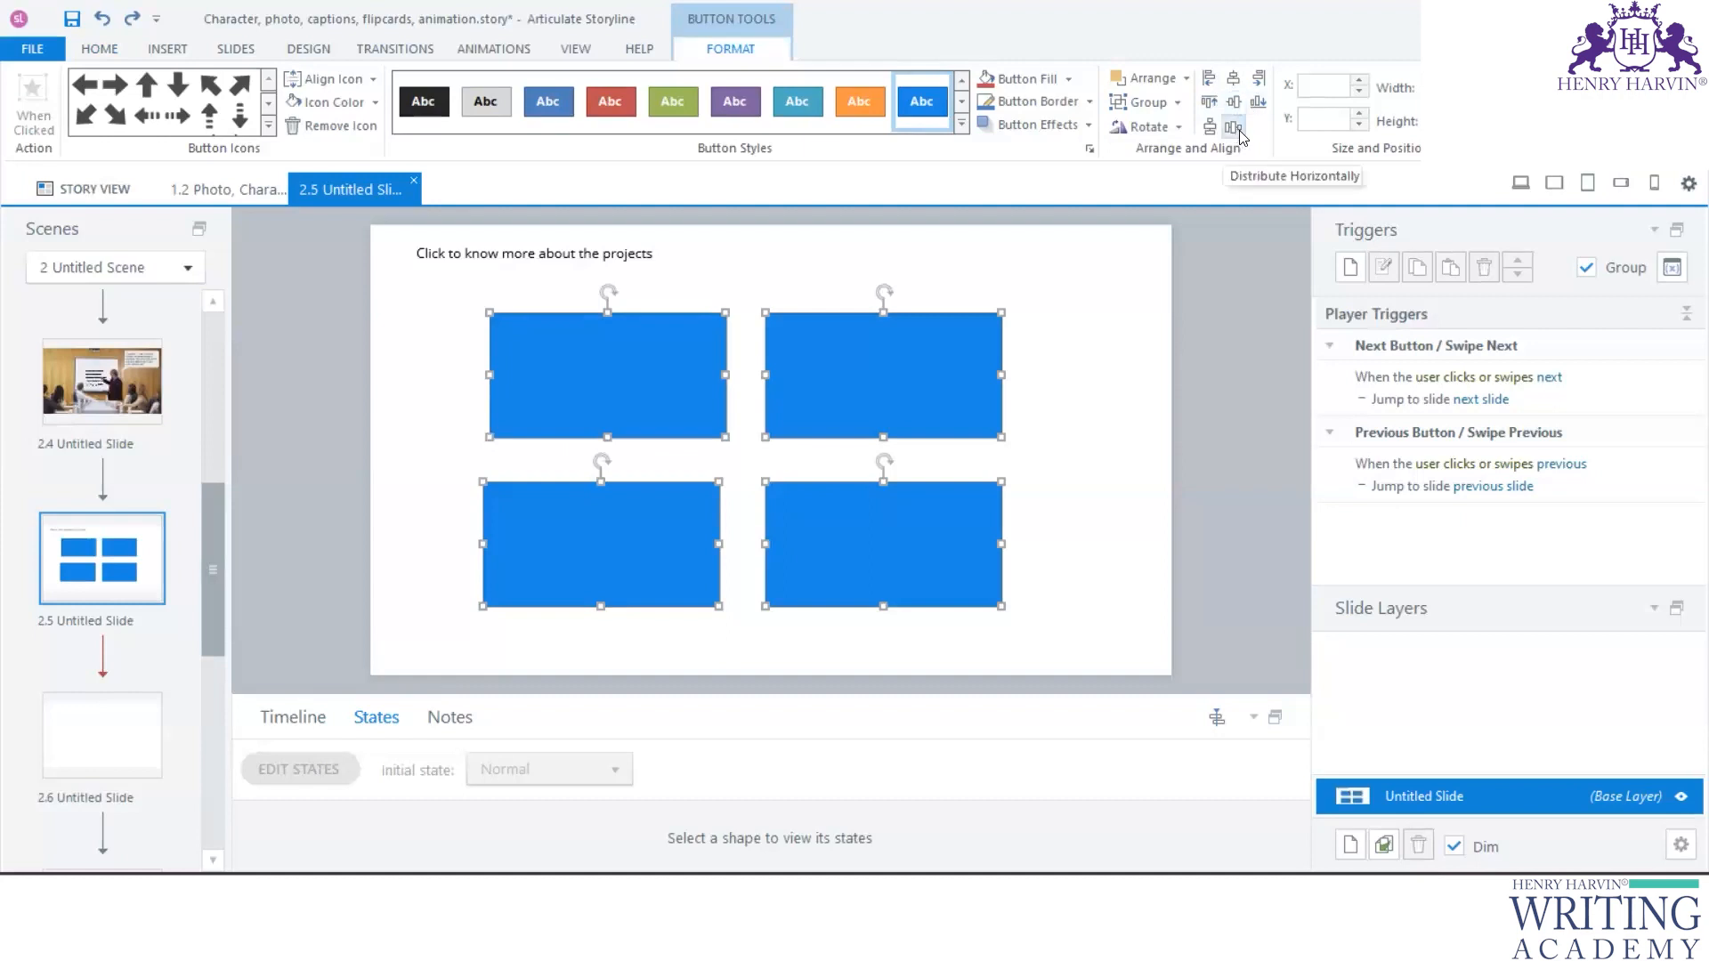
click(1234, 127)
key(ctrl+z)
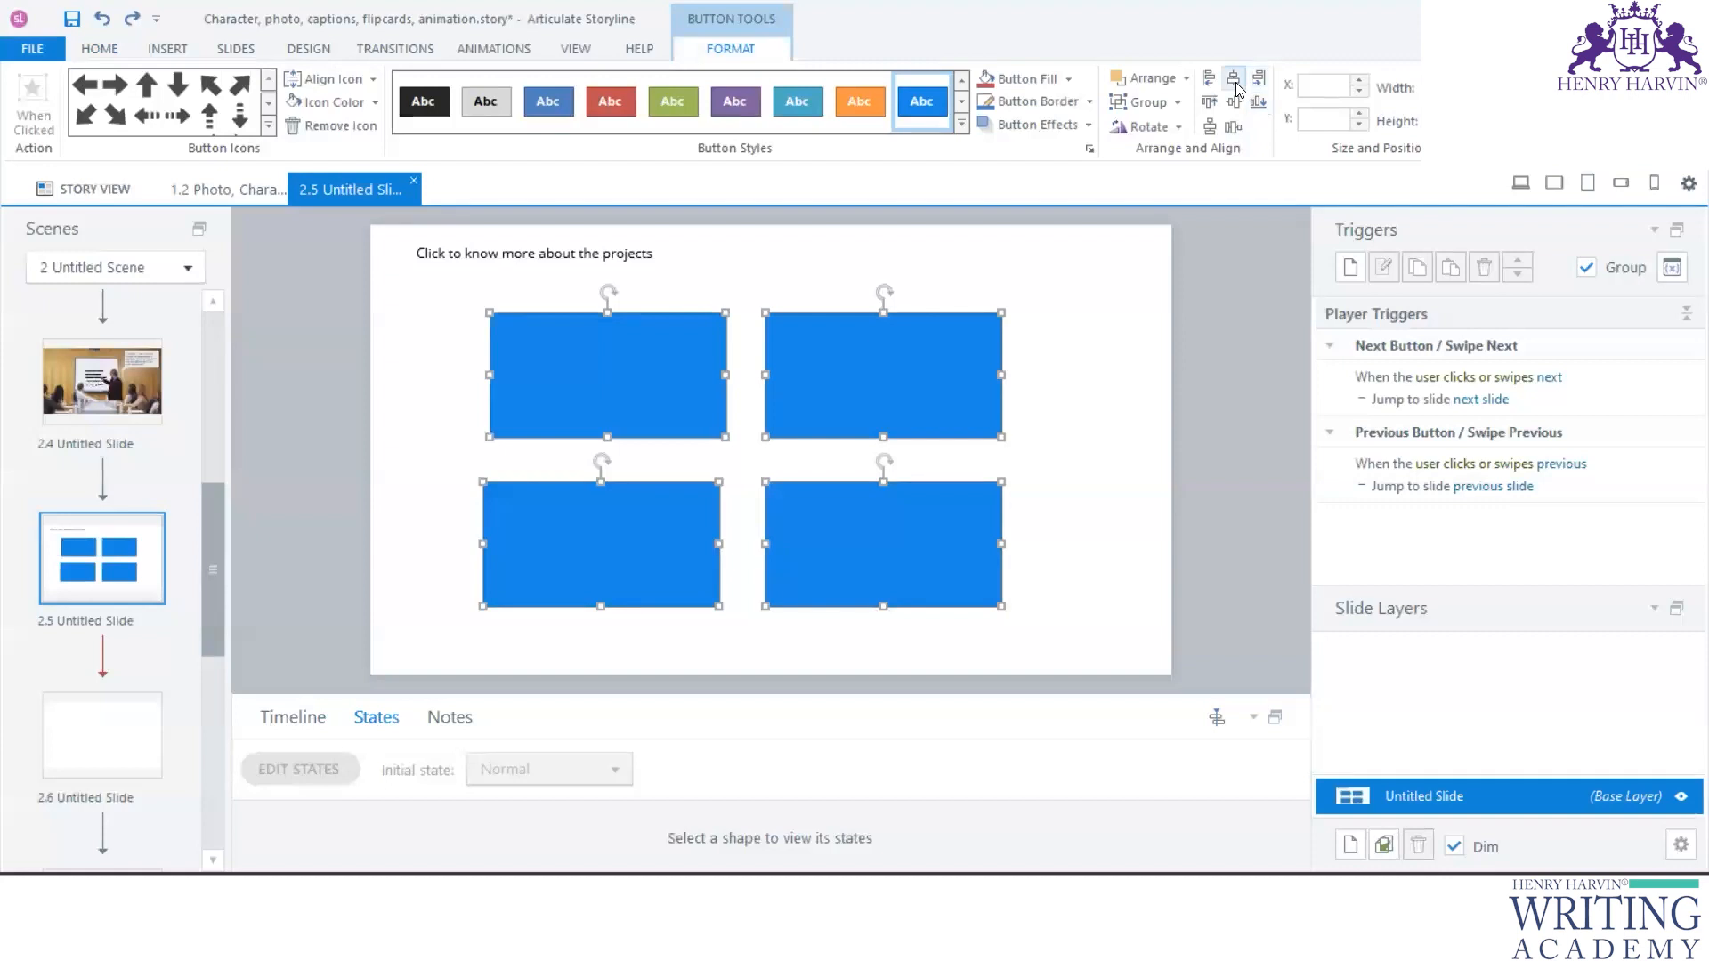
- Move the lower-left button slightly so it lines up with the button above it
click(1111, 388)
click(676, 556)
drag(678, 556, 685, 556)
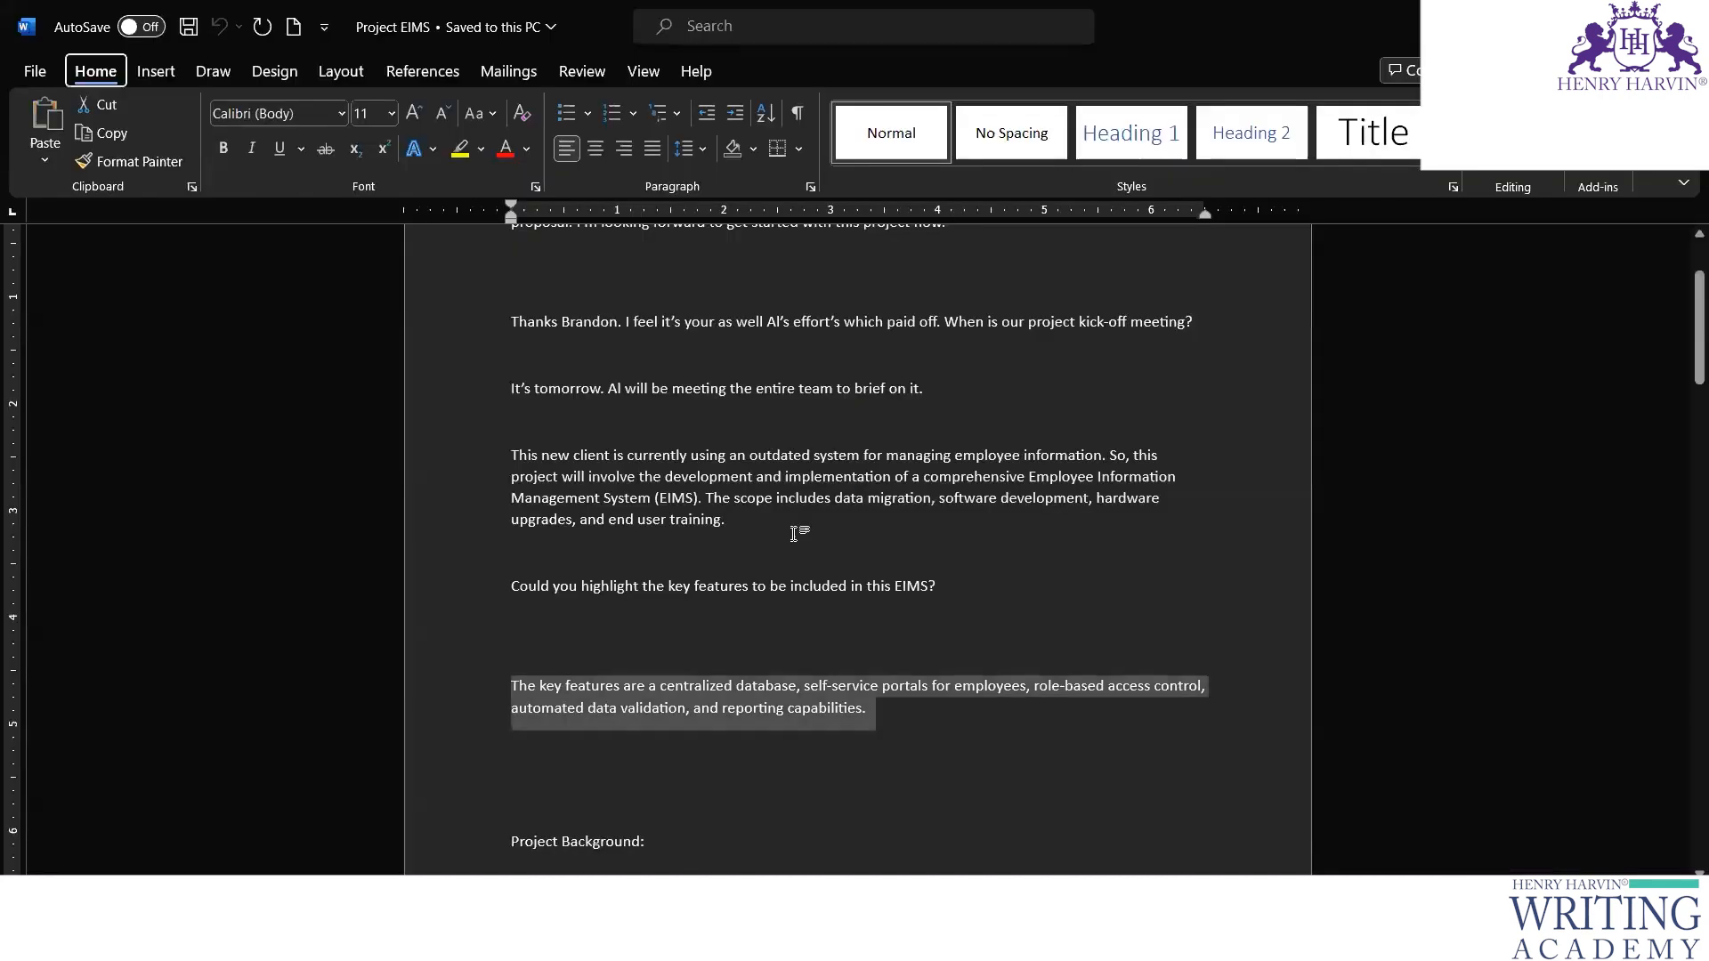
- Switch to the Project EIMS document in Word and select the text that follows the Risks label
scroll(798, 534, down, 10)
scroll(618, 482, down, 10)
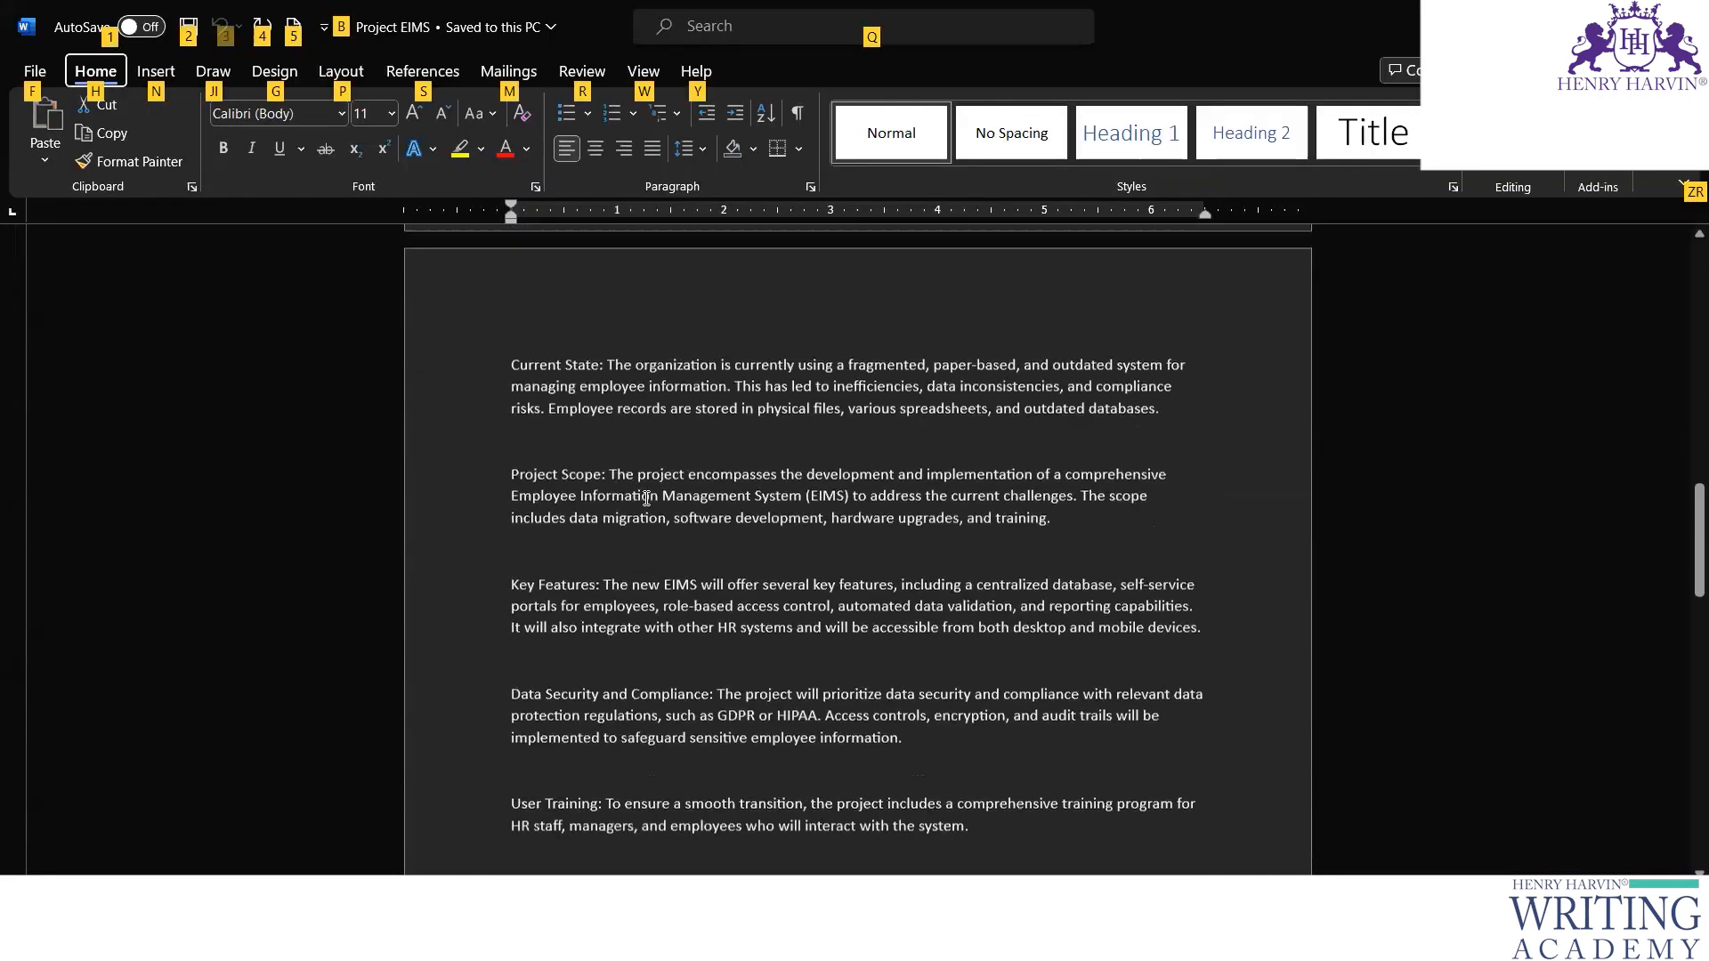
scroll(671, 512, up, 4)
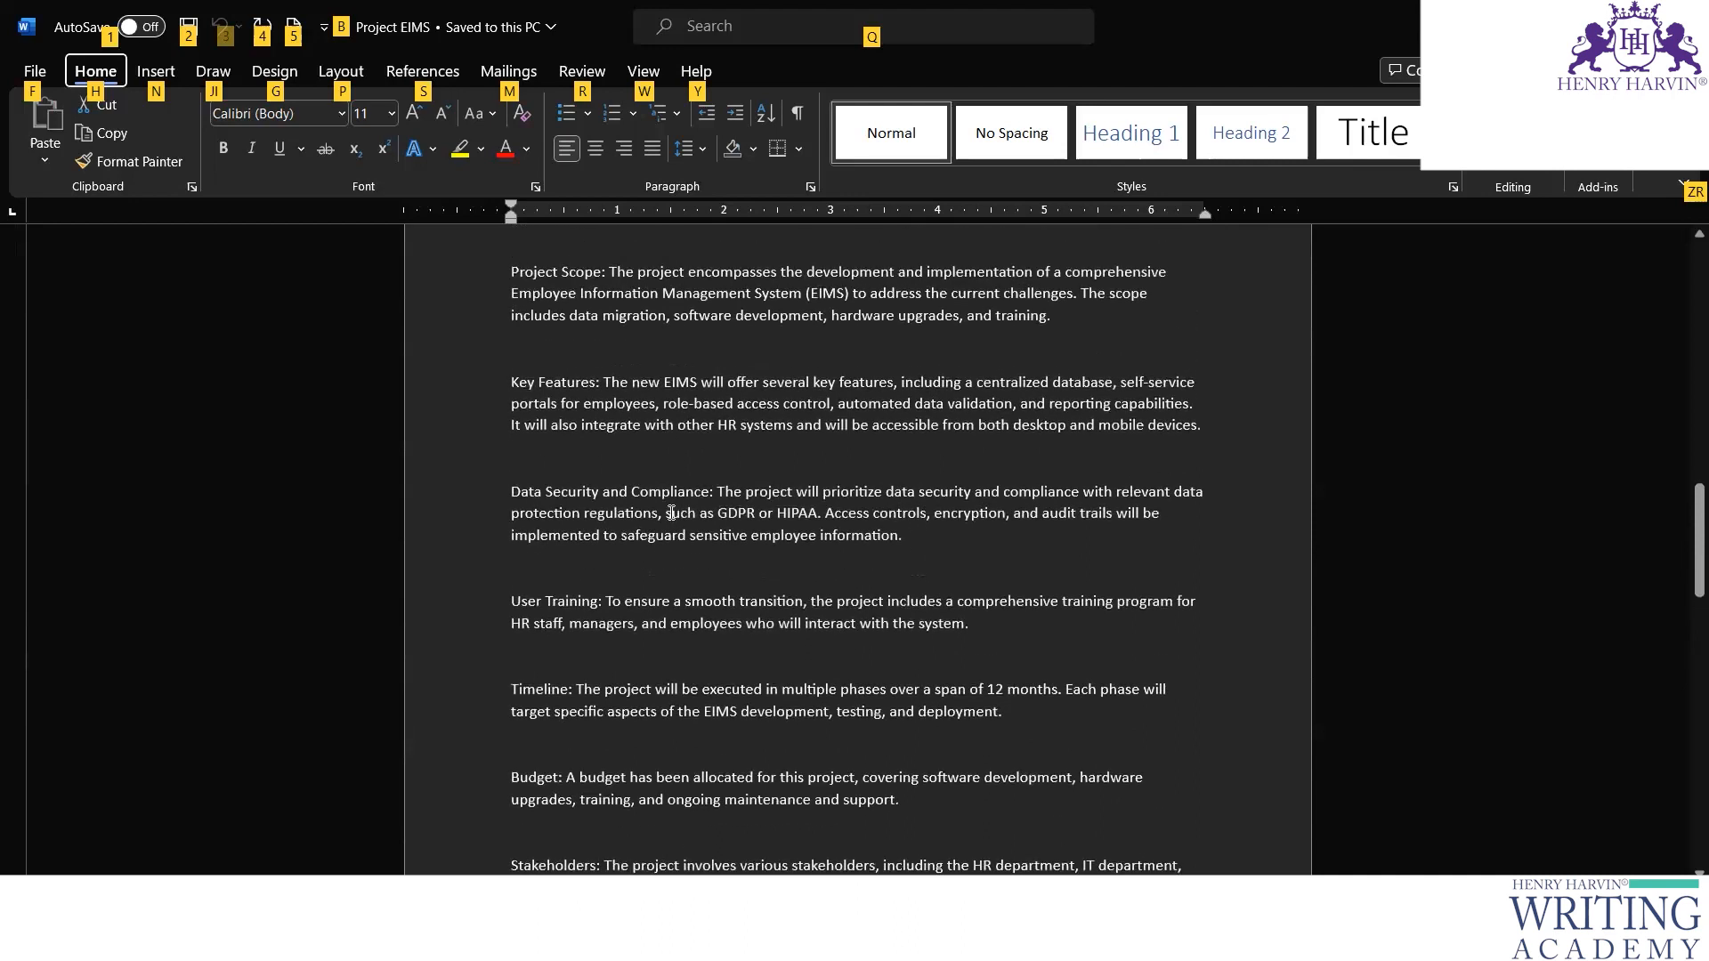
scroll(666, 489, up, 1)
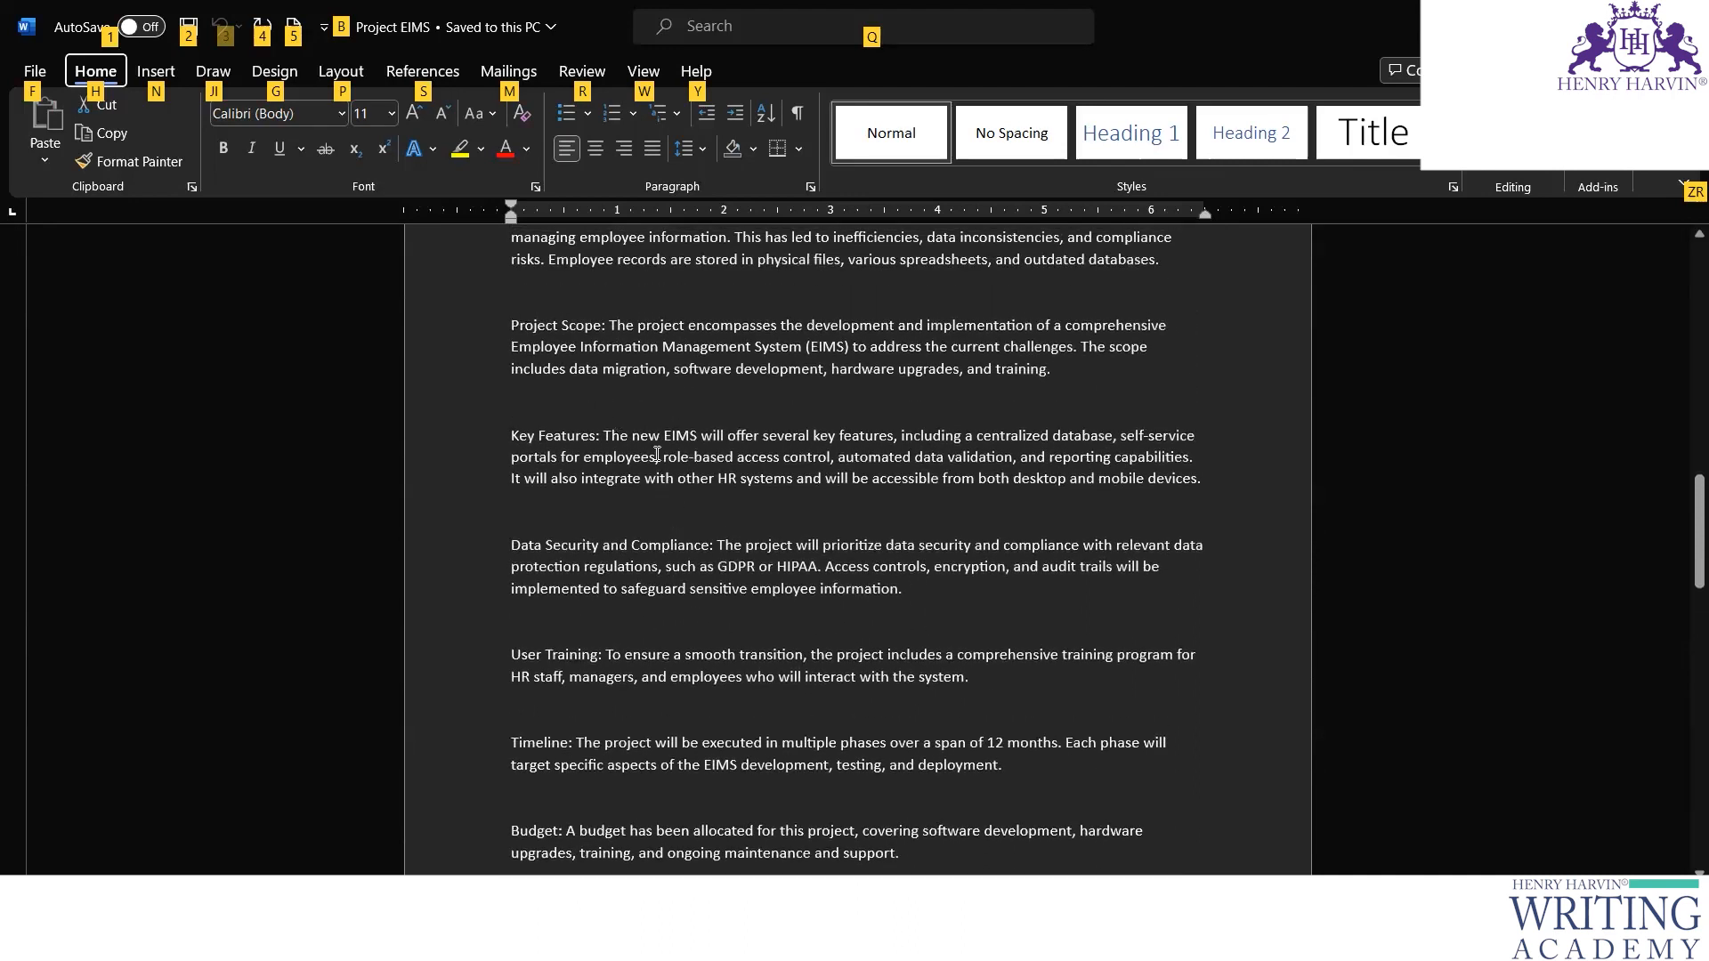
scroll(657, 455, down, 2)
scroll(701, 422, down, 1)
scroll(701, 422, down, 2)
scroll(700, 420, down, 1)
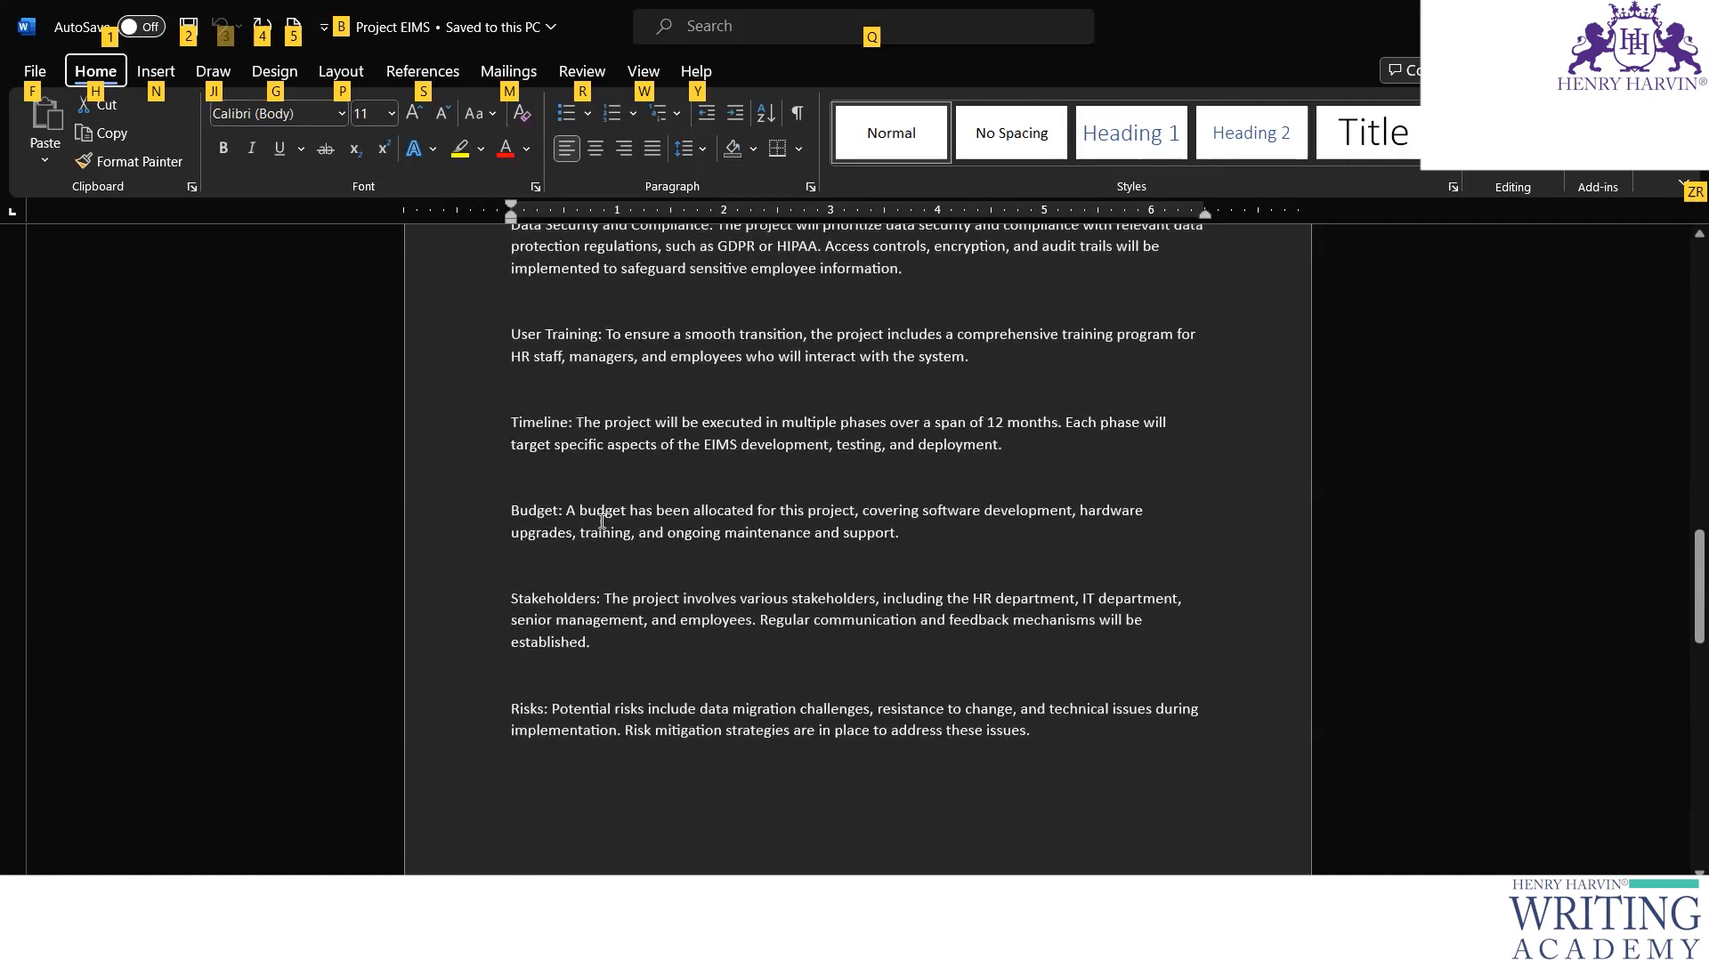
scroll(662, 728, down, 3)
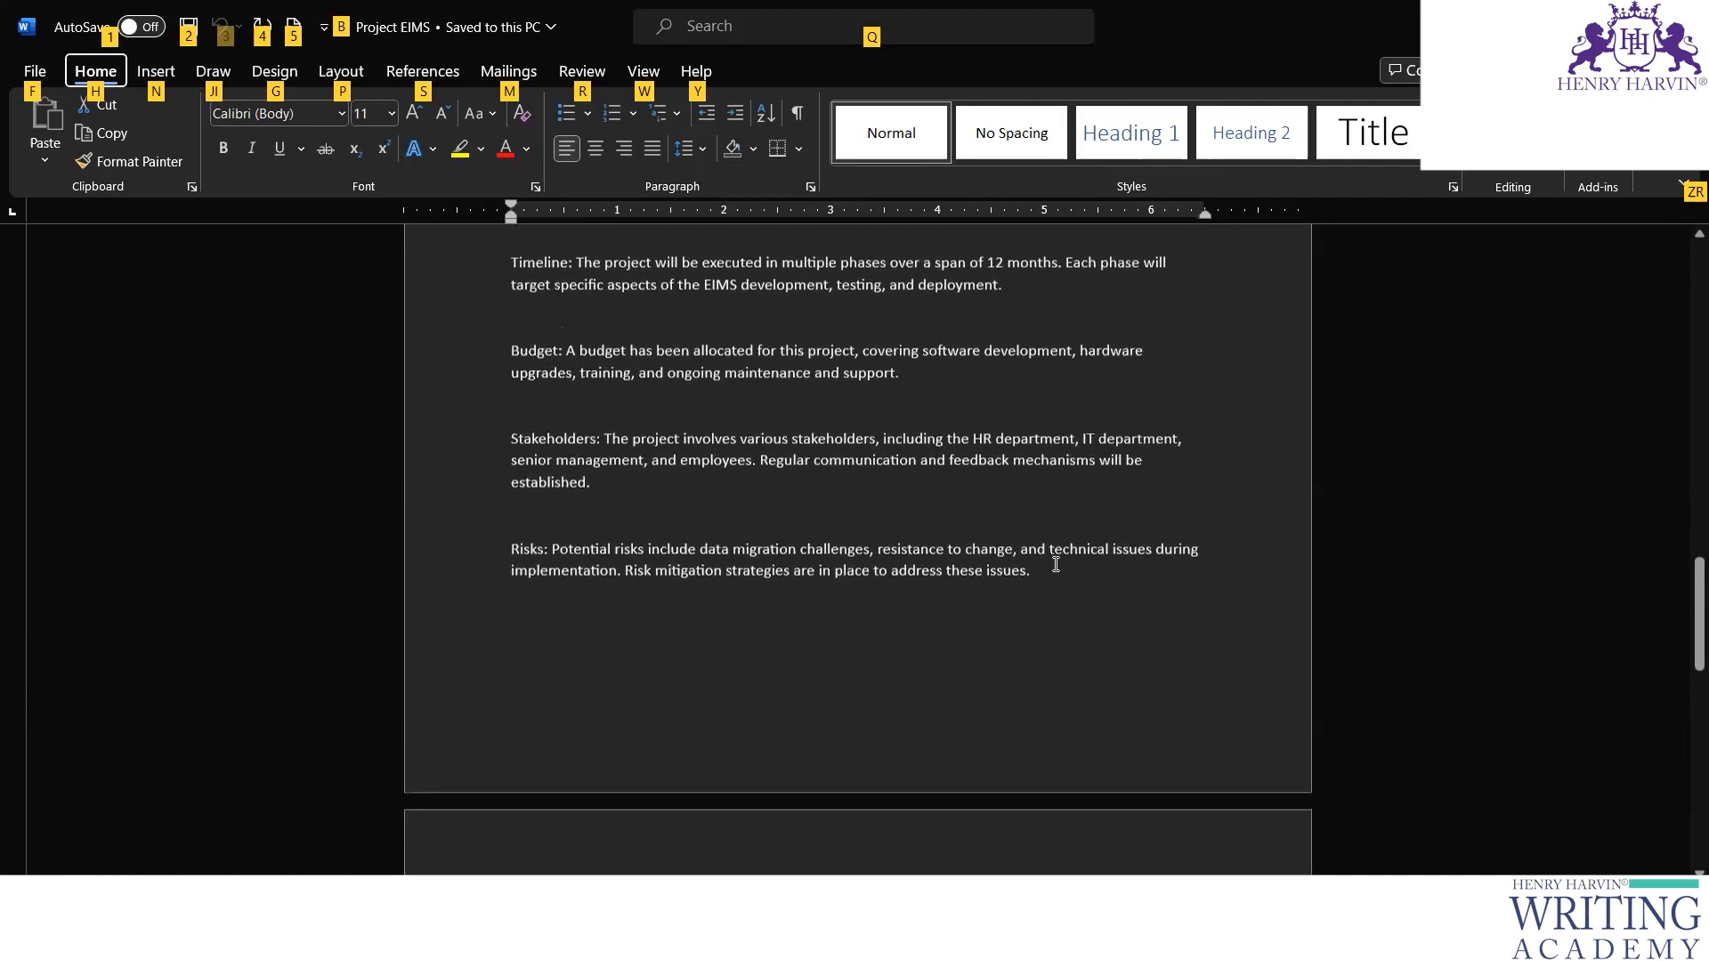
drag(1035, 572, 551, 554)
key(ctrl+c)
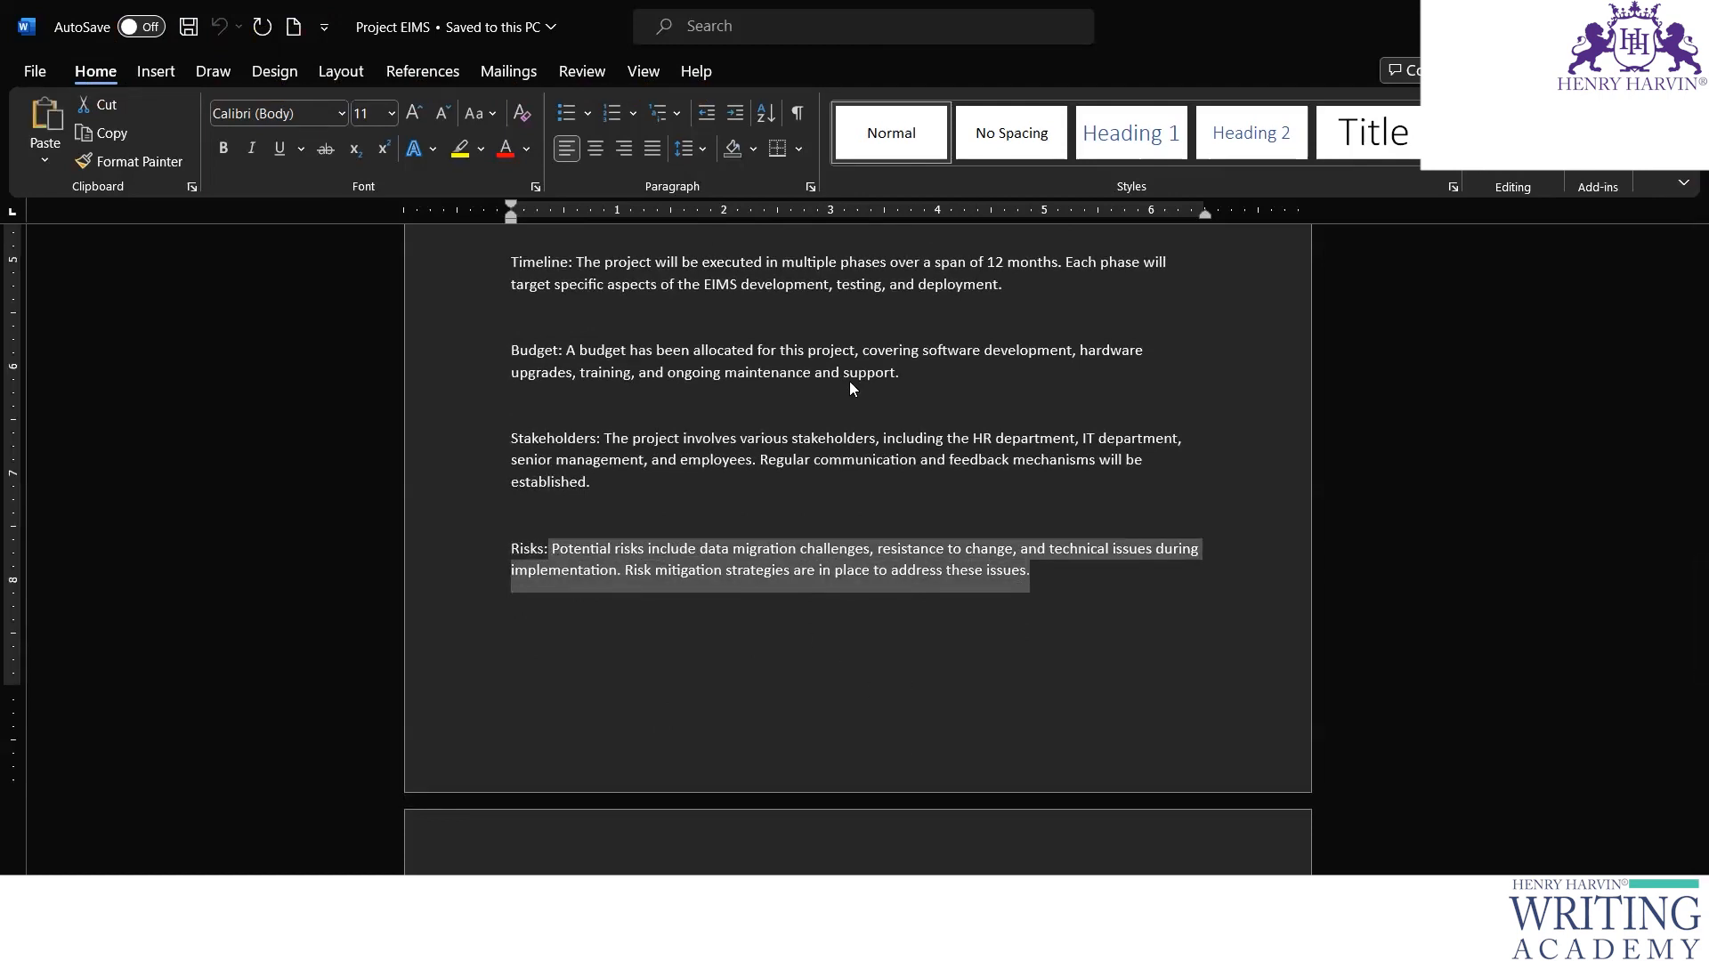
- Switch back to Articulate Storyline and label the upper-left button "Potential project risks"
key(alt+Tab)
click(624, 390)
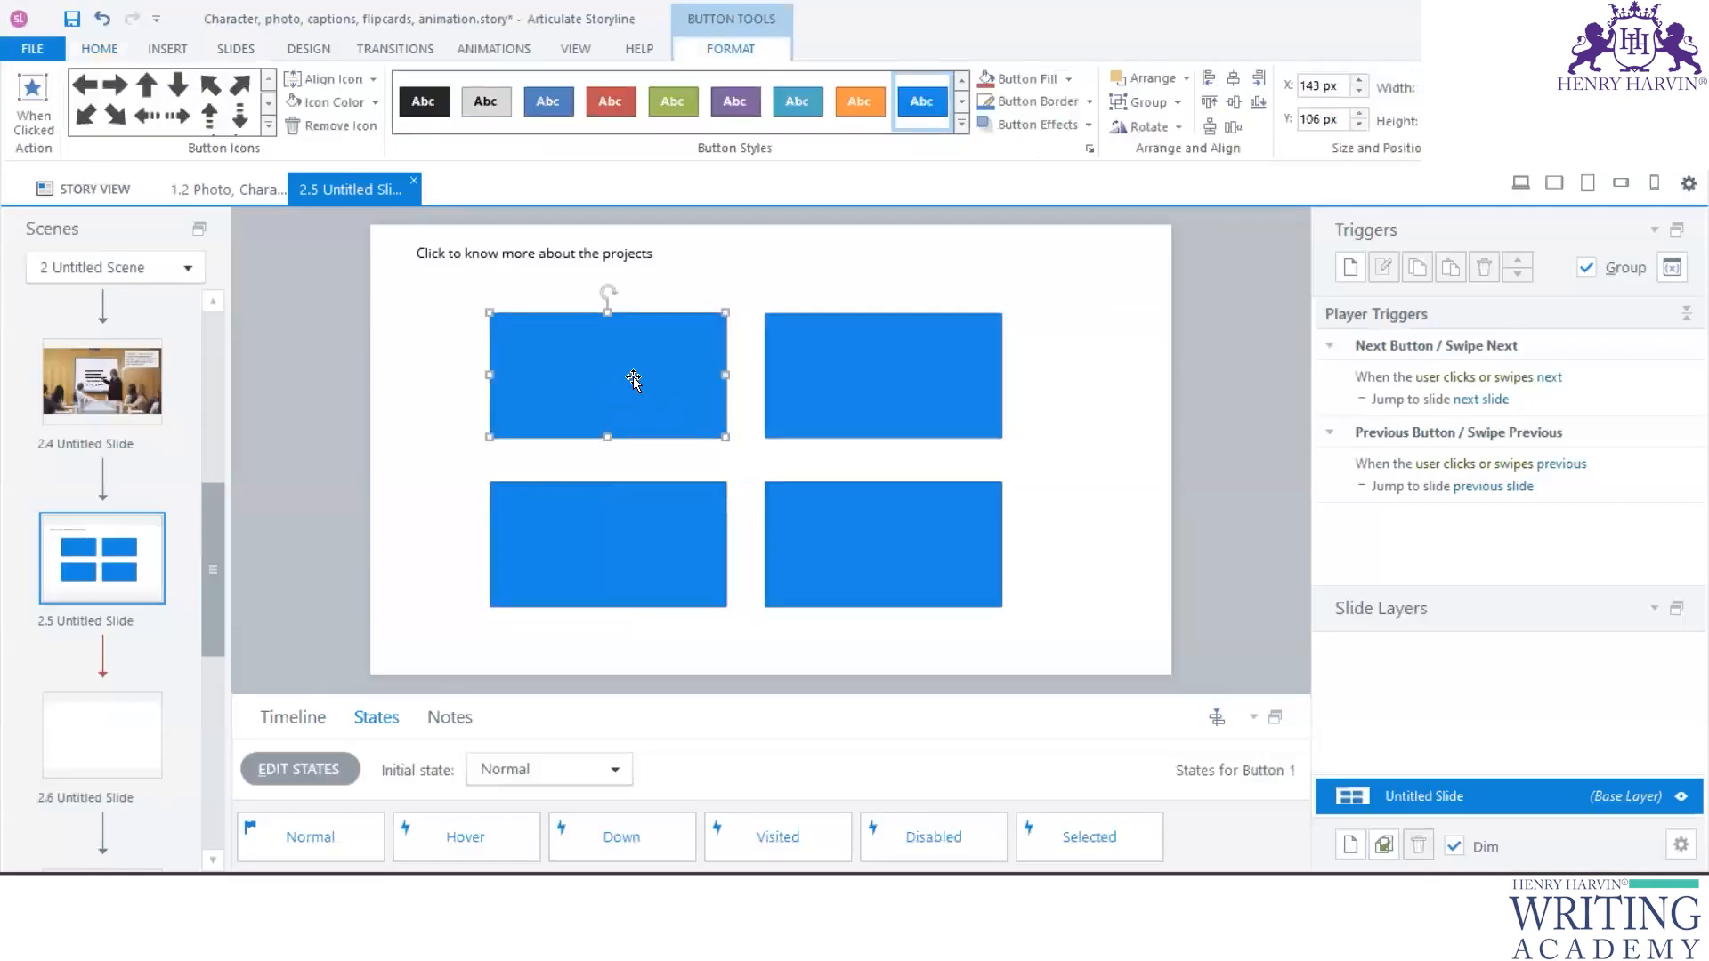
text(Potential project risks)
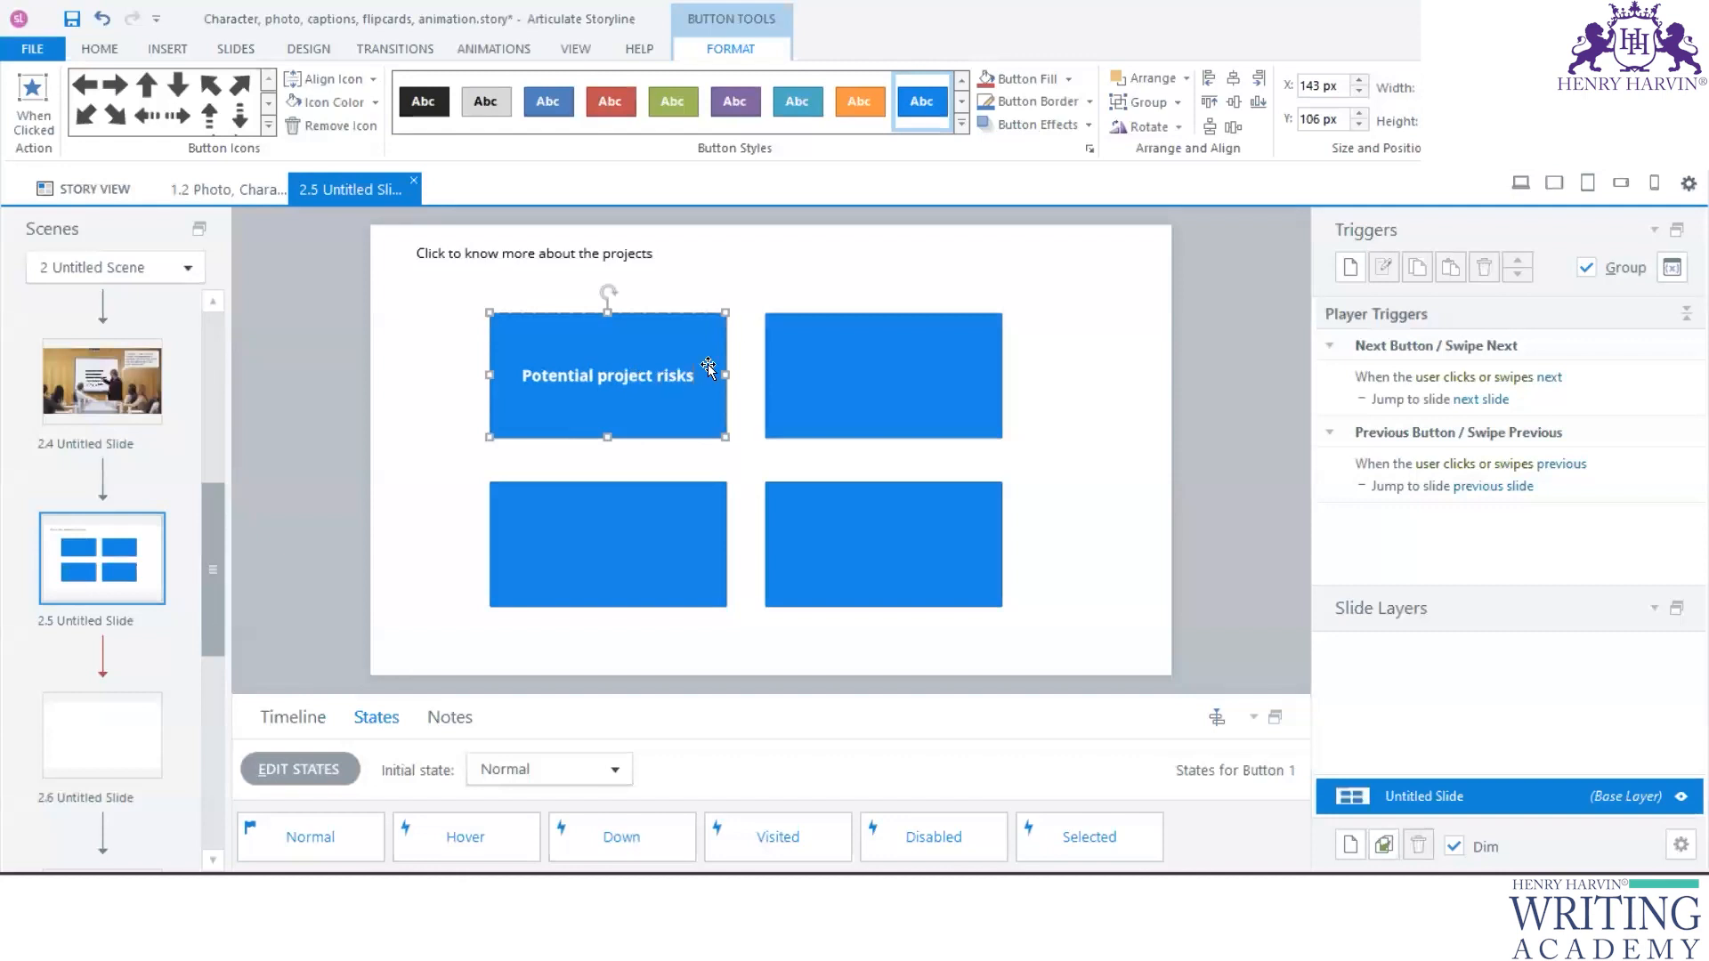
click(732, 304)
click(698, 344)
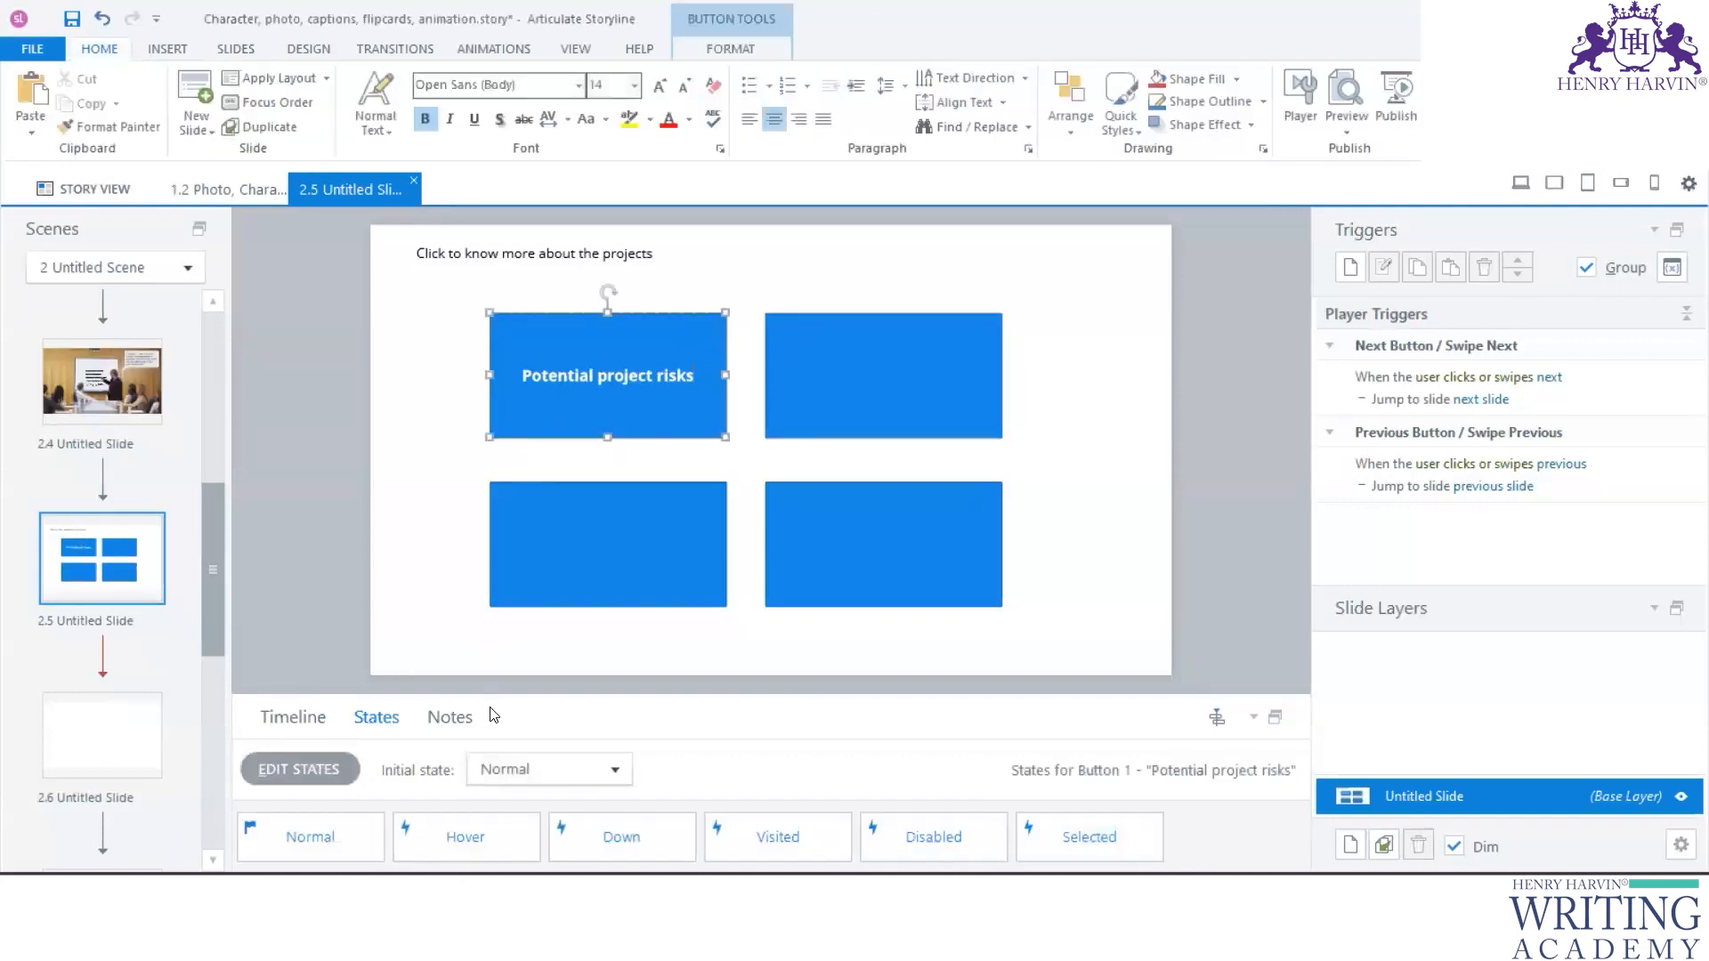
- Replace the text in the "Potential project risks" button's Selected state with the copied risks description and finish editing states
drag(496, 695, 496, 538)
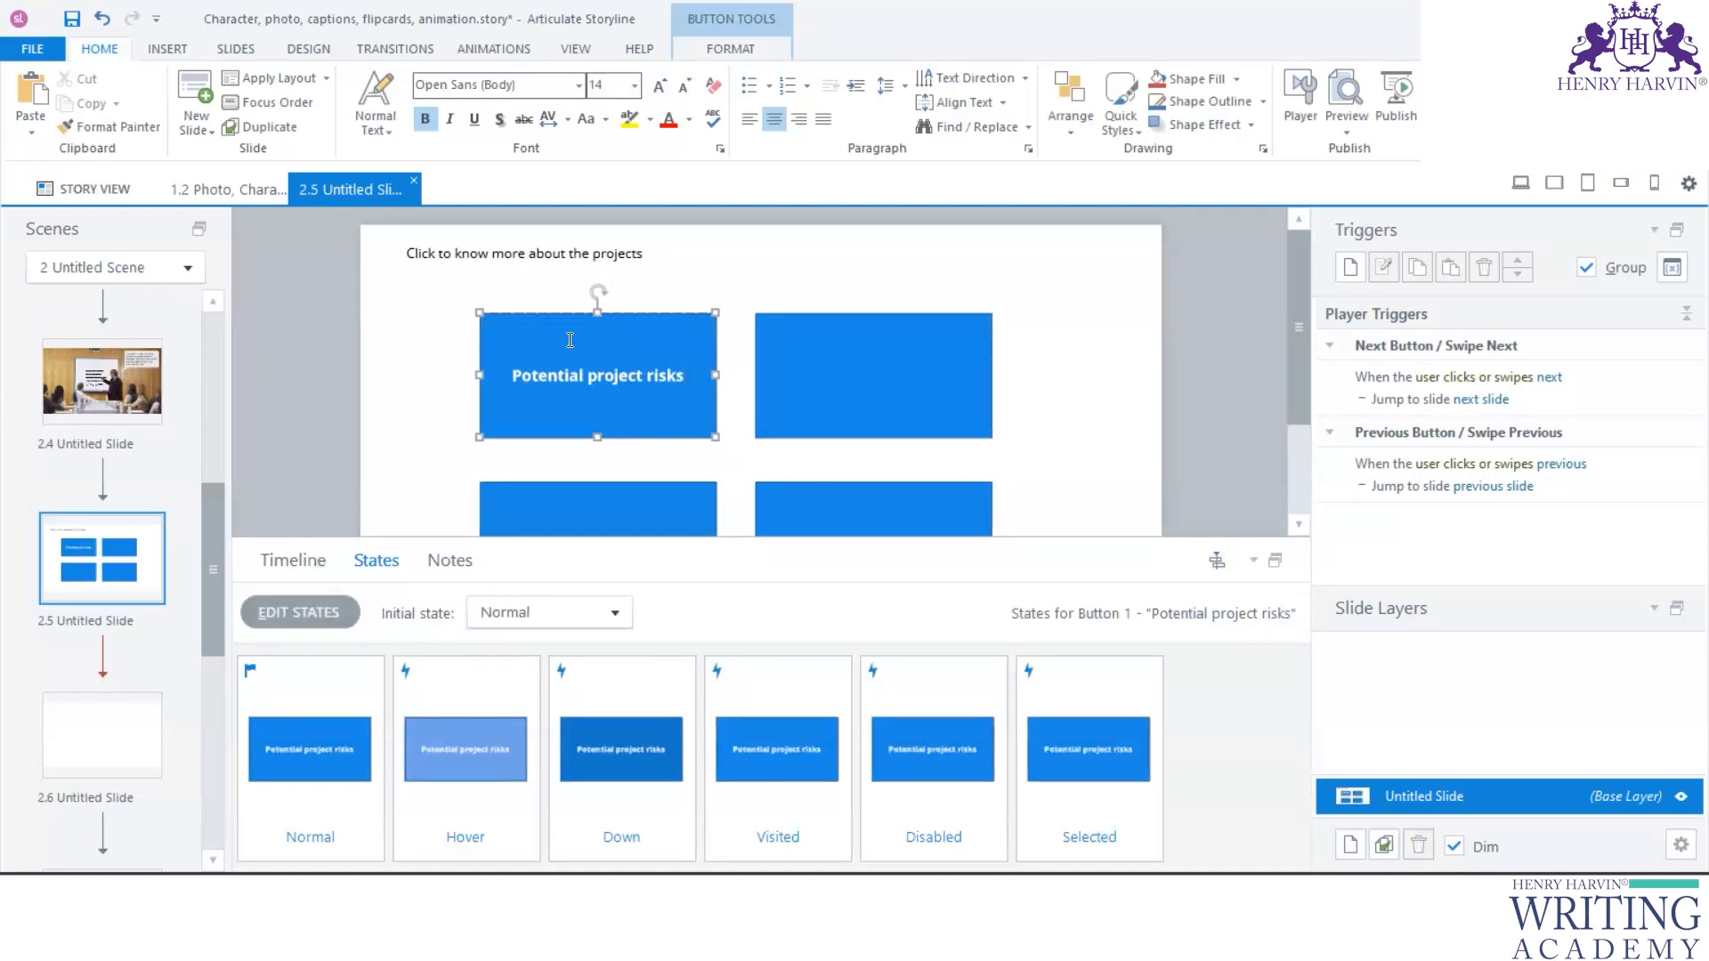
click(311, 616)
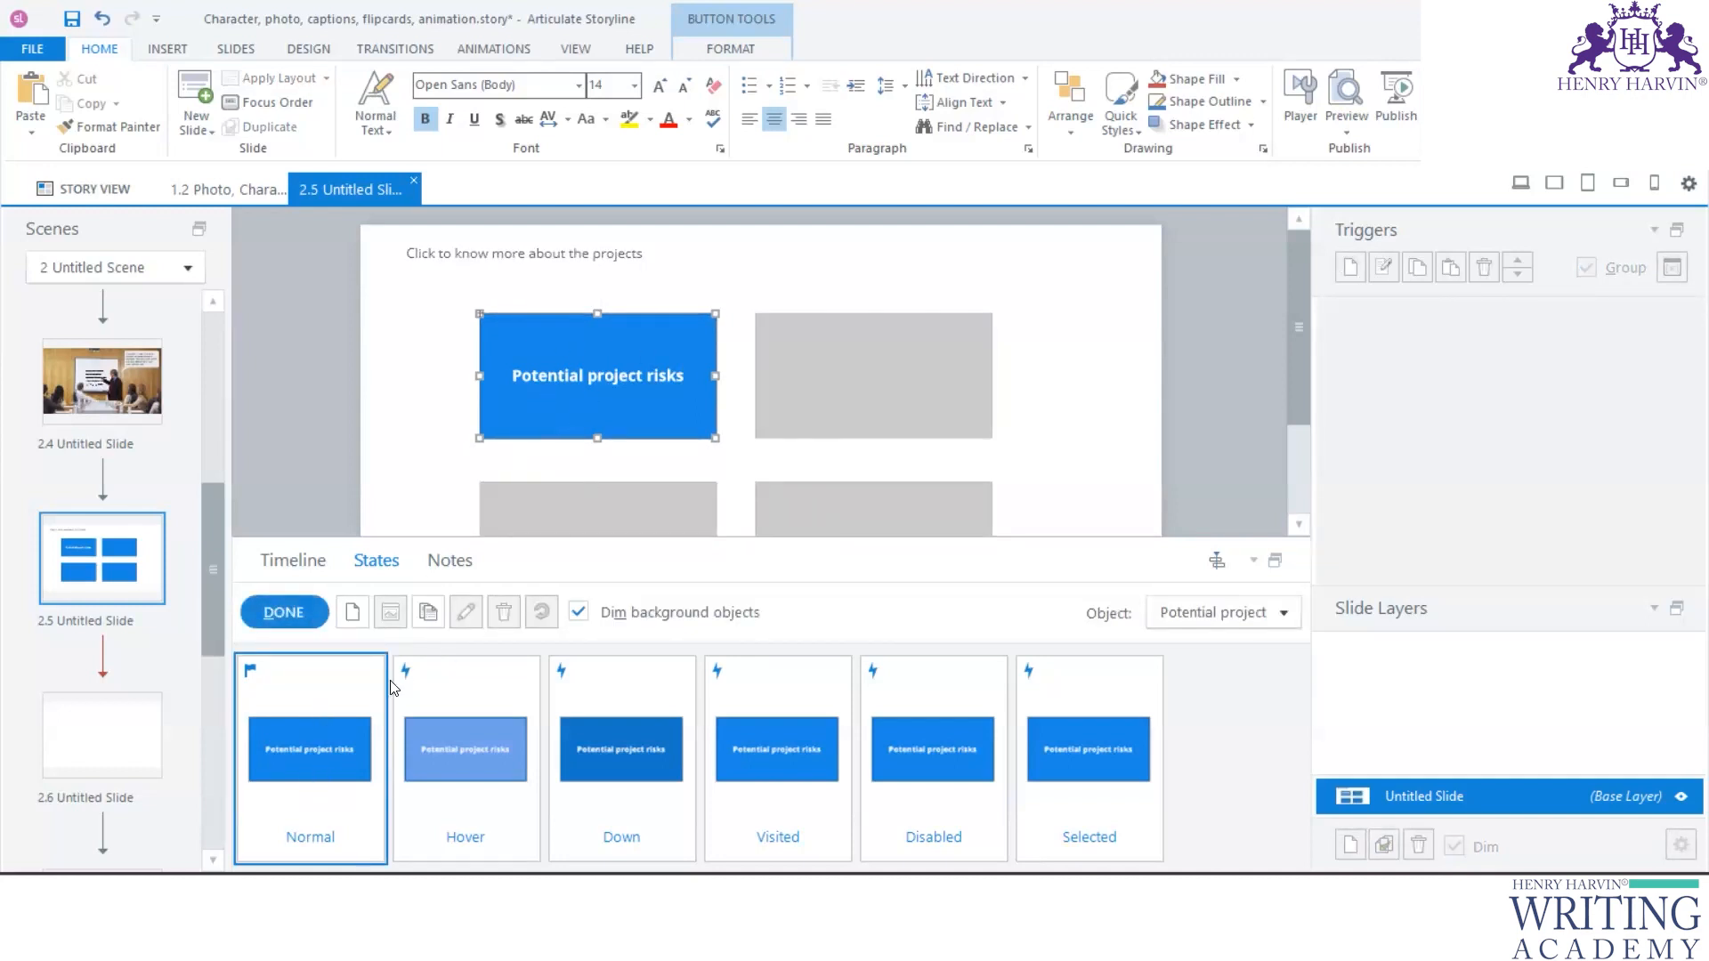
click(1102, 703)
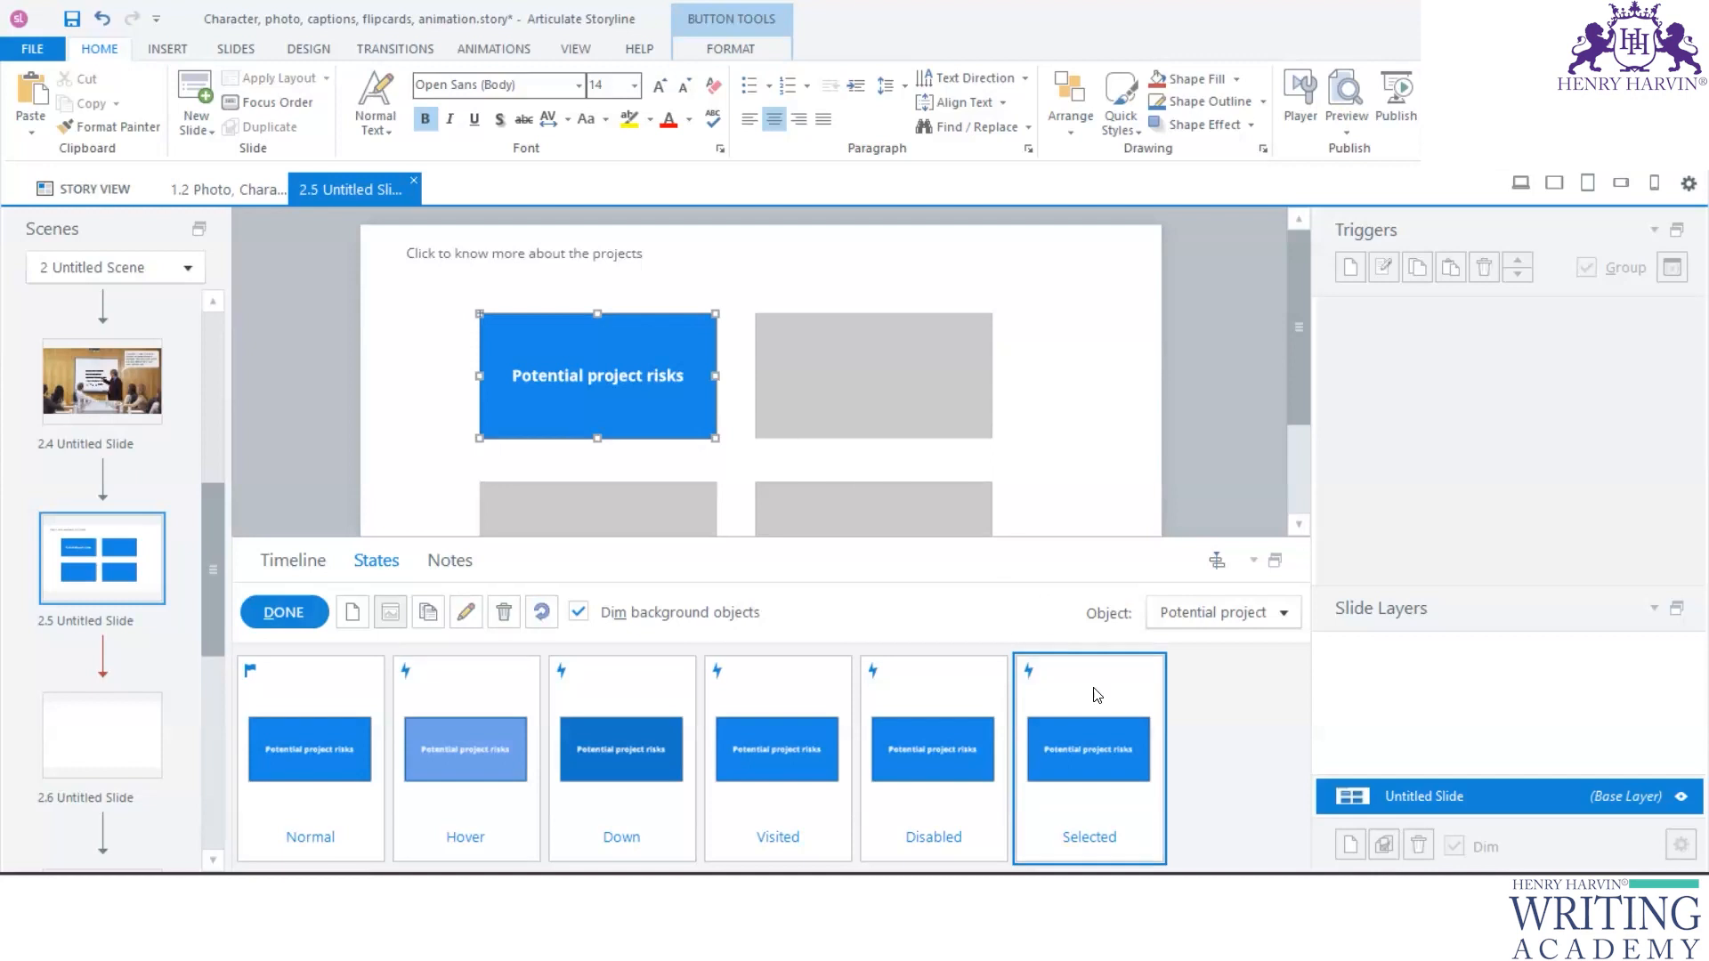
key(ctrl+a)
key(ctrl+v)
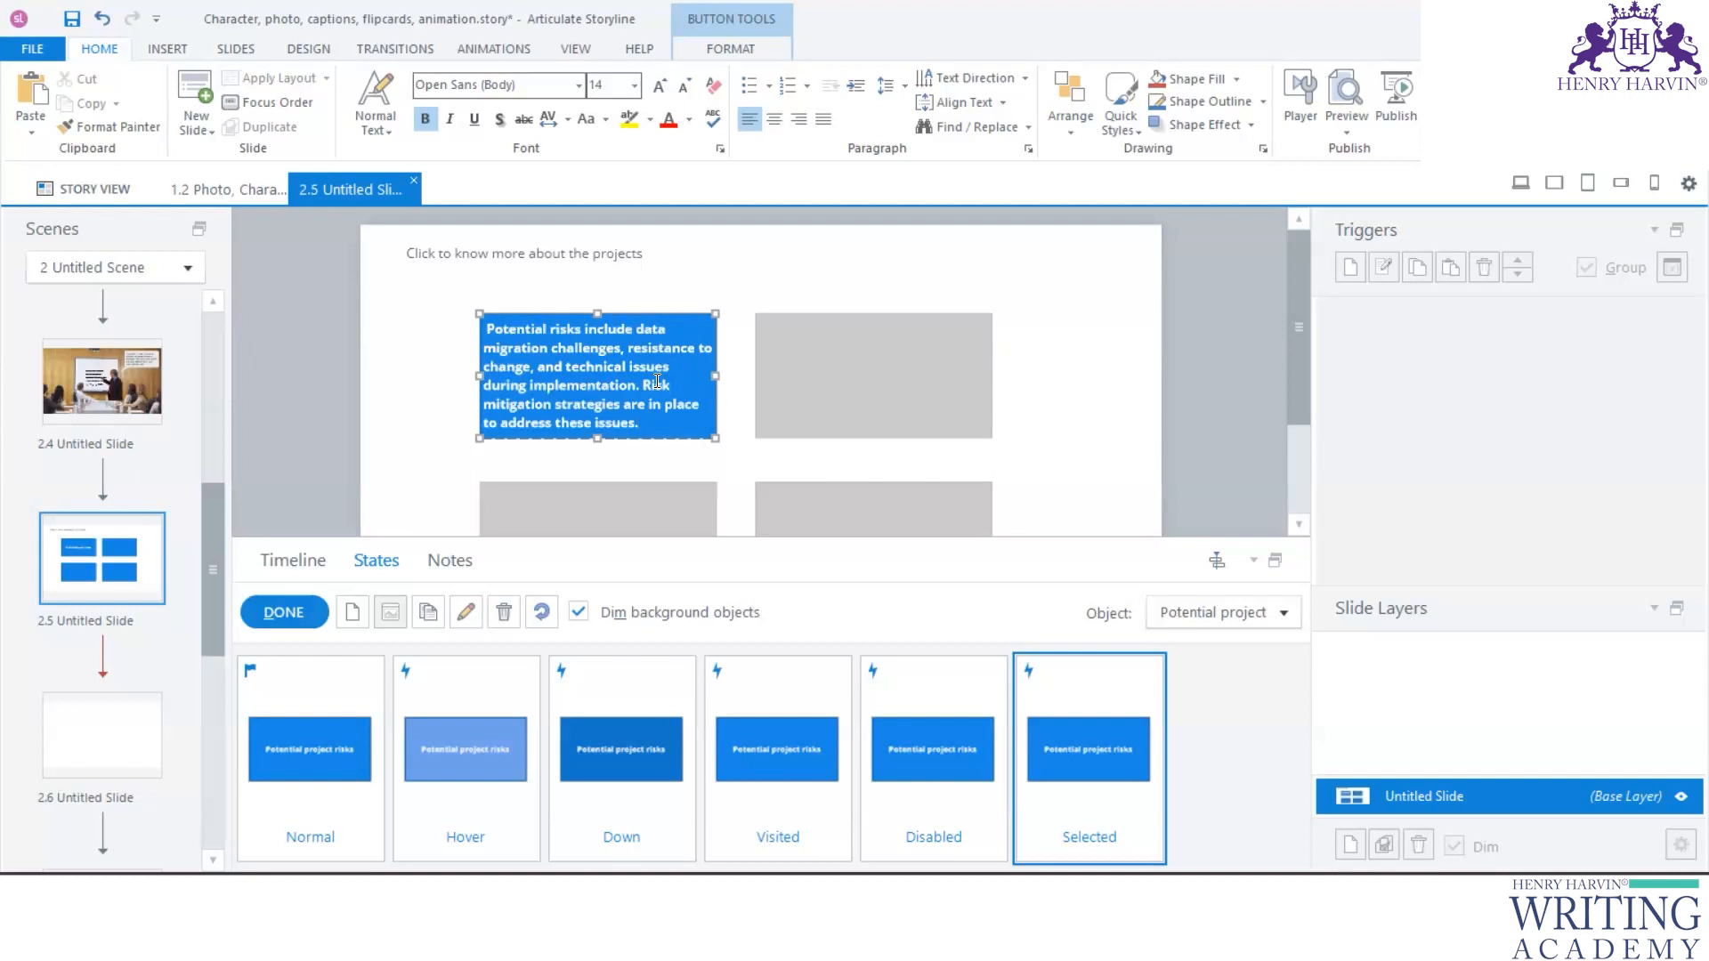
click(294, 615)
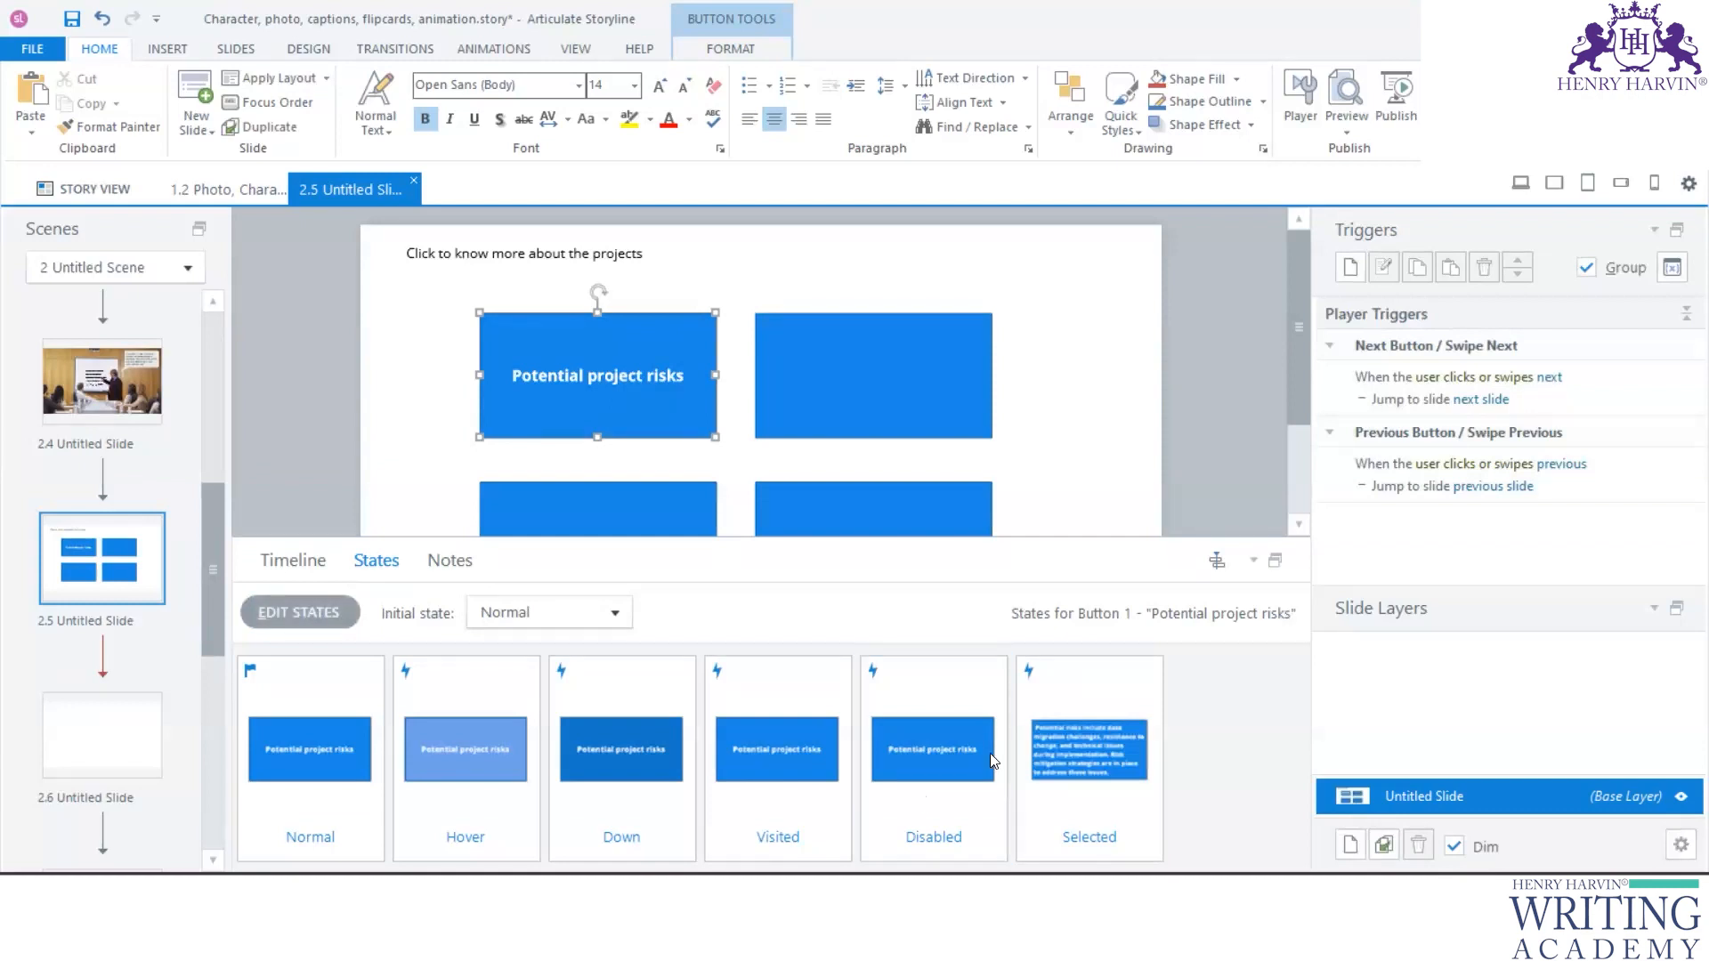
- Switch to the Project EIMS document in Word and copy the text that follows the Benefits label
key(alt+Tab)
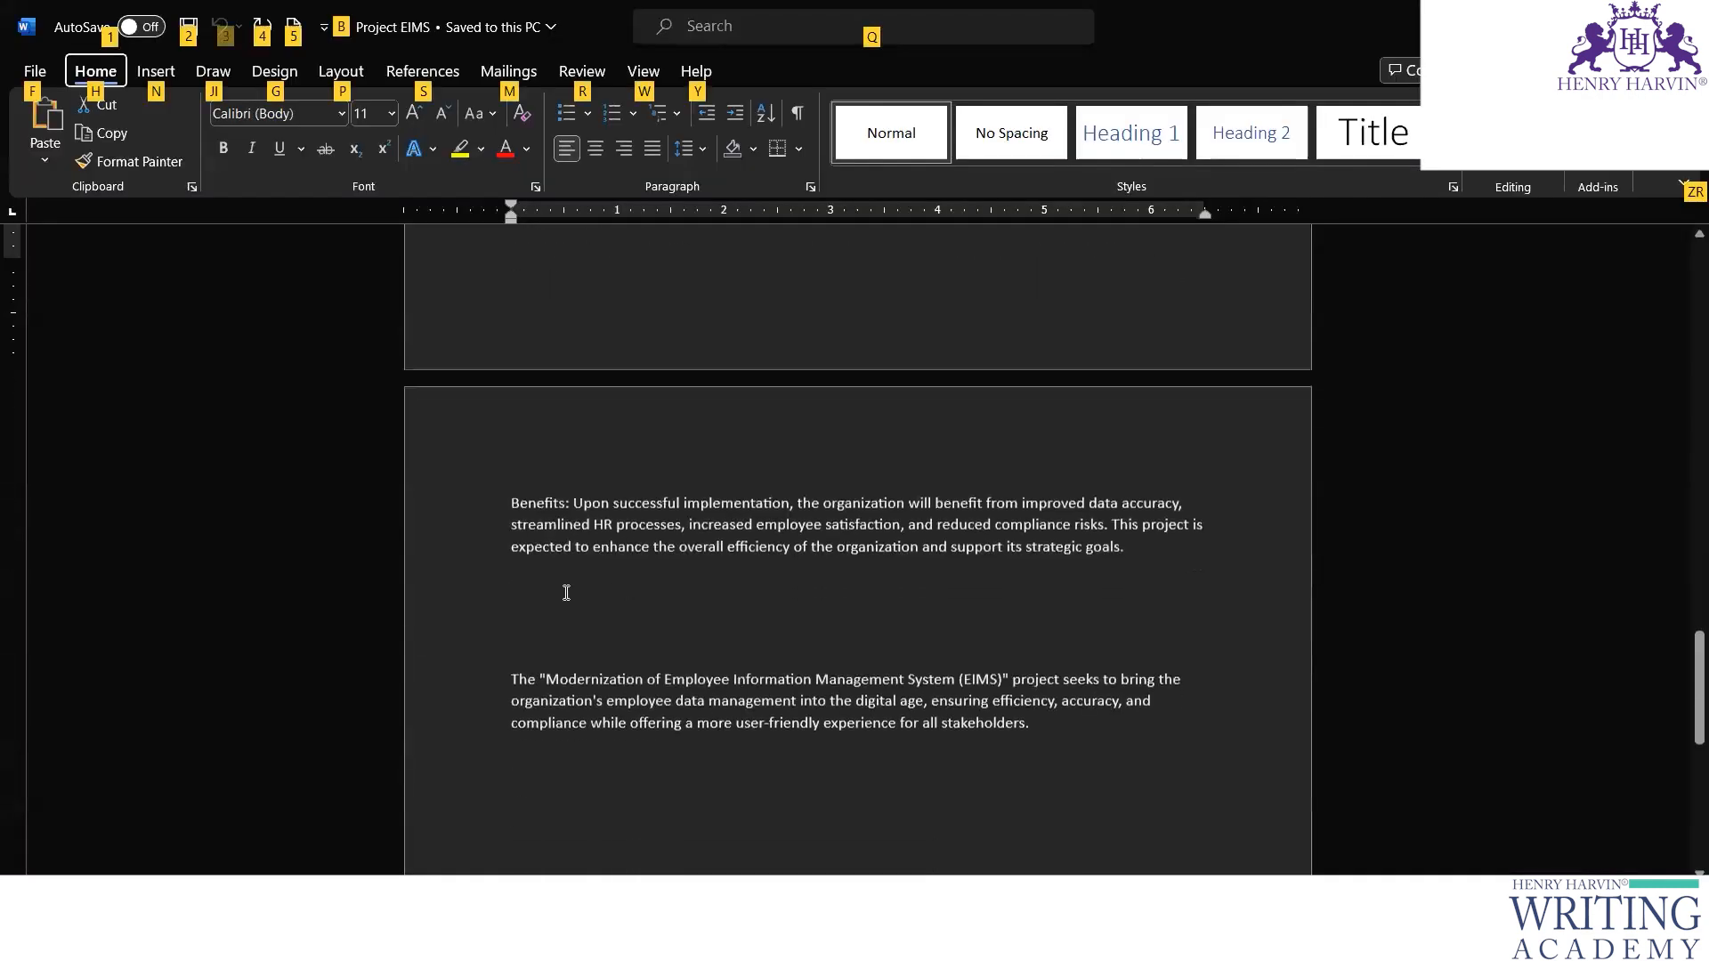
drag(572, 499, 709, 499)
drag(867, 522, 1145, 540)
key(ctrl+c)
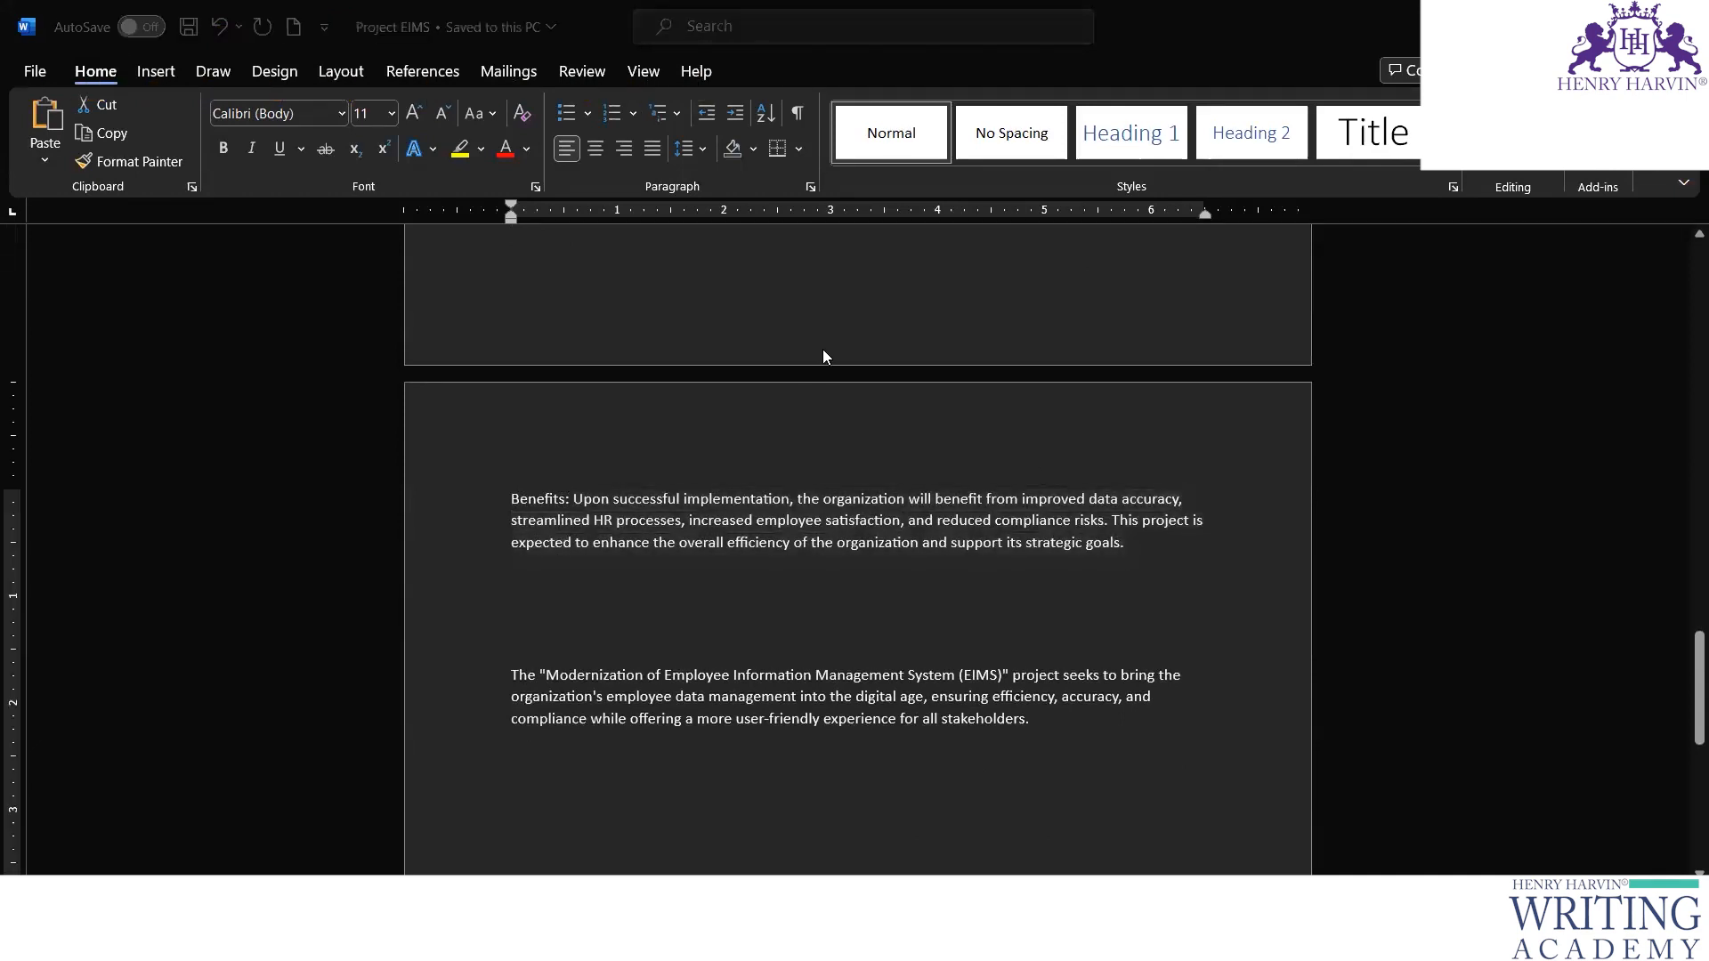
- Return to Storyline and label the upper-right button "Potential Projects Benefits"
key(alt+Tab)
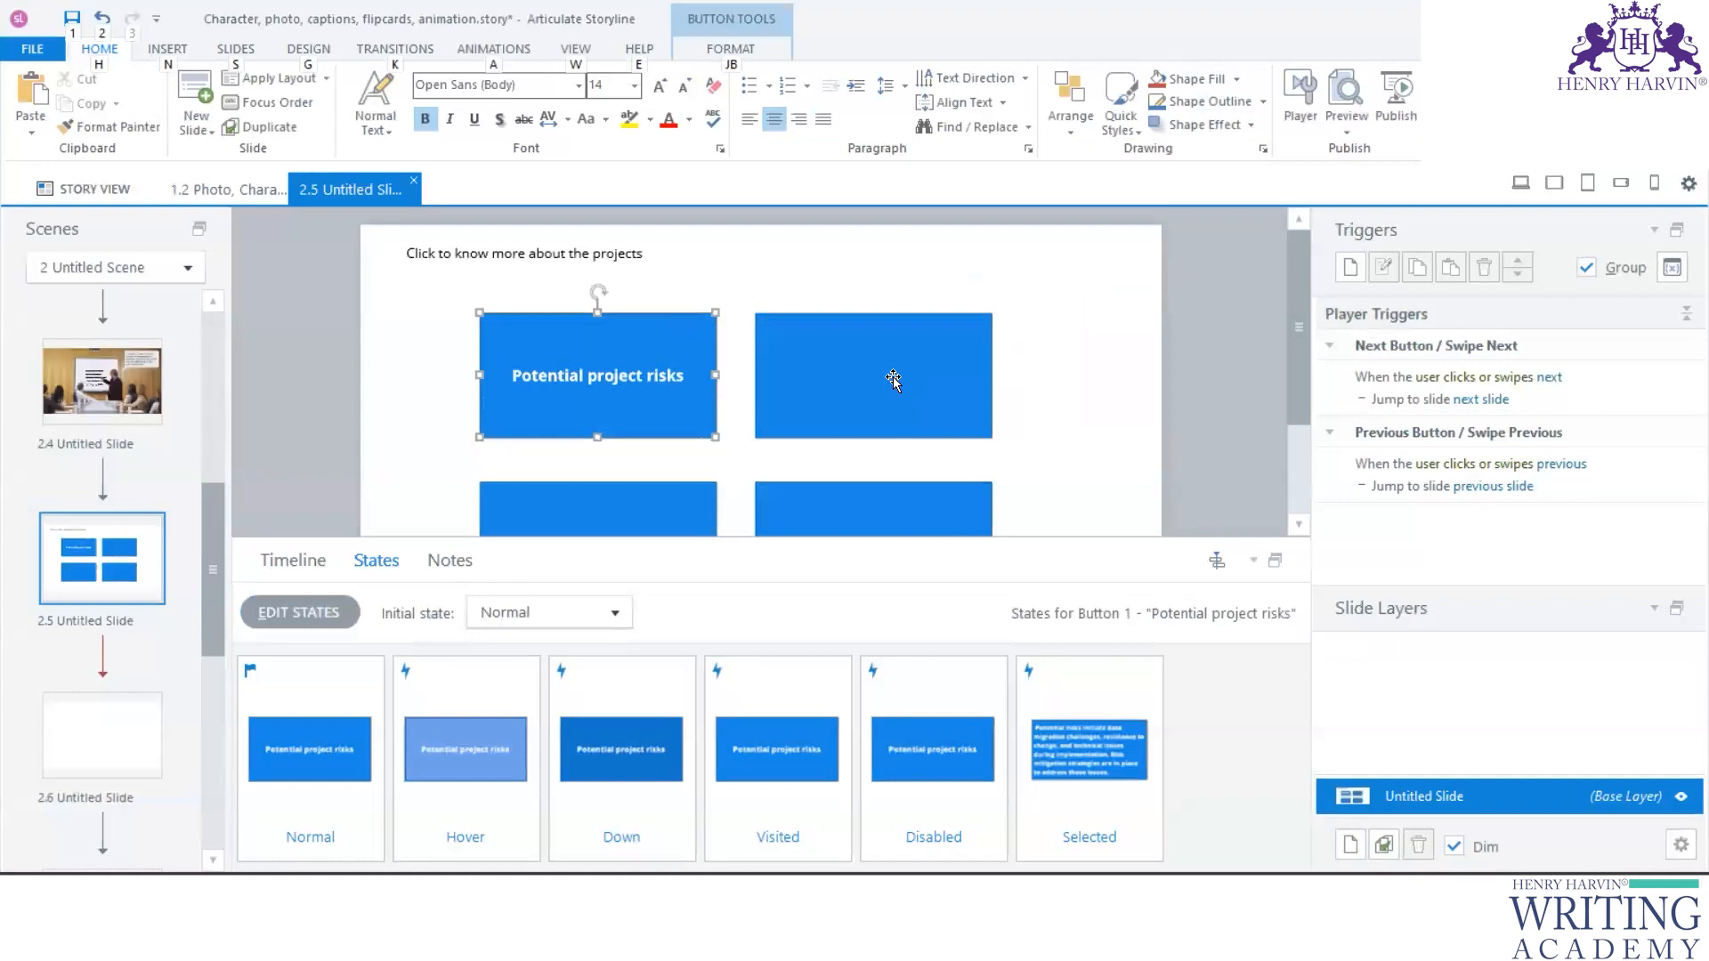
click(894, 376)
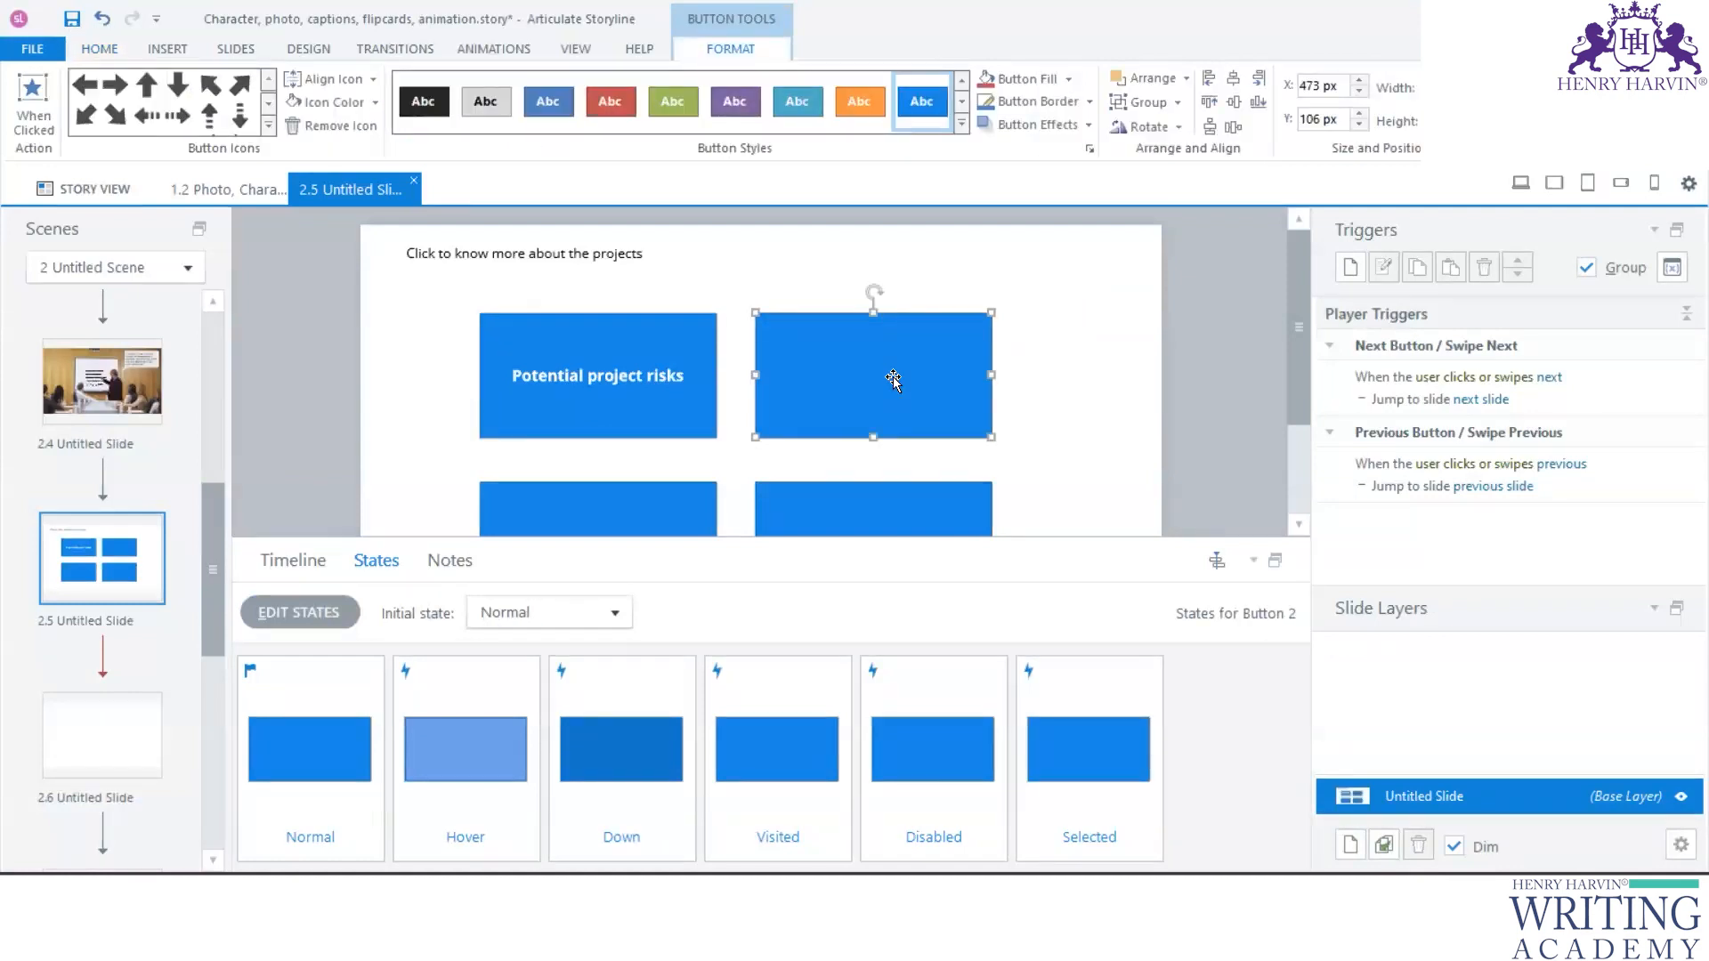
text(Potential projects Benefits)
click(1043, 393)
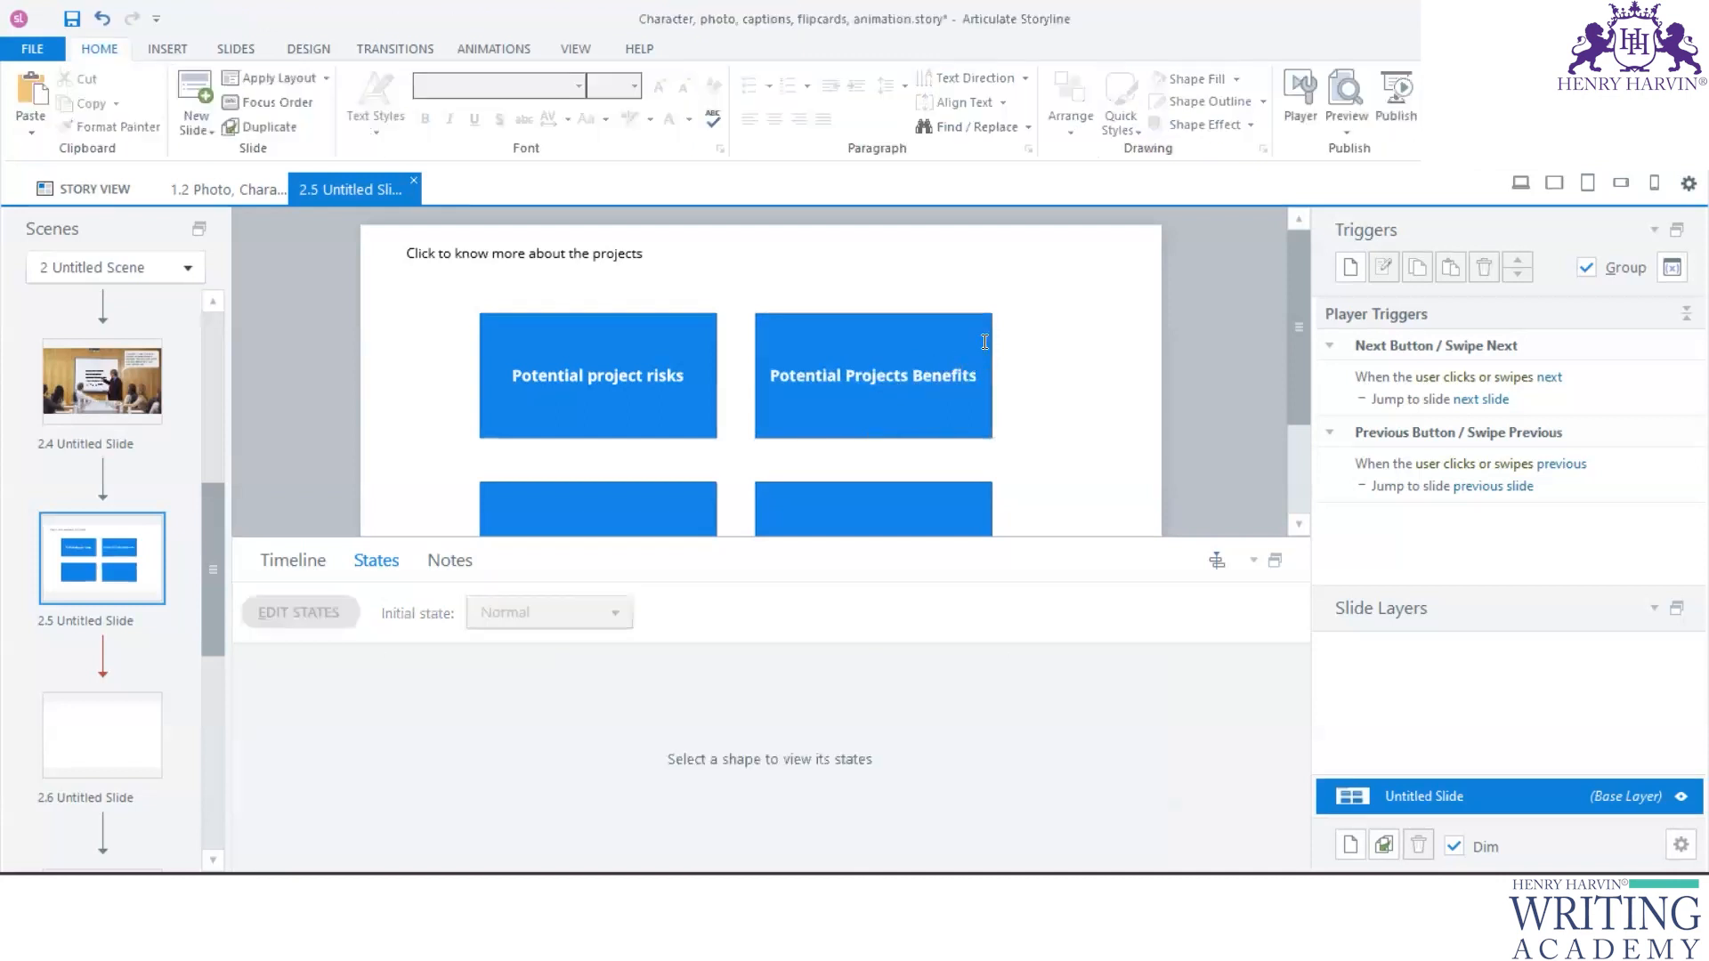
- Replace the text in the "Potential Projects Benefits" button's Selected state with the copied benefits description and finish editing states
click(980, 319)
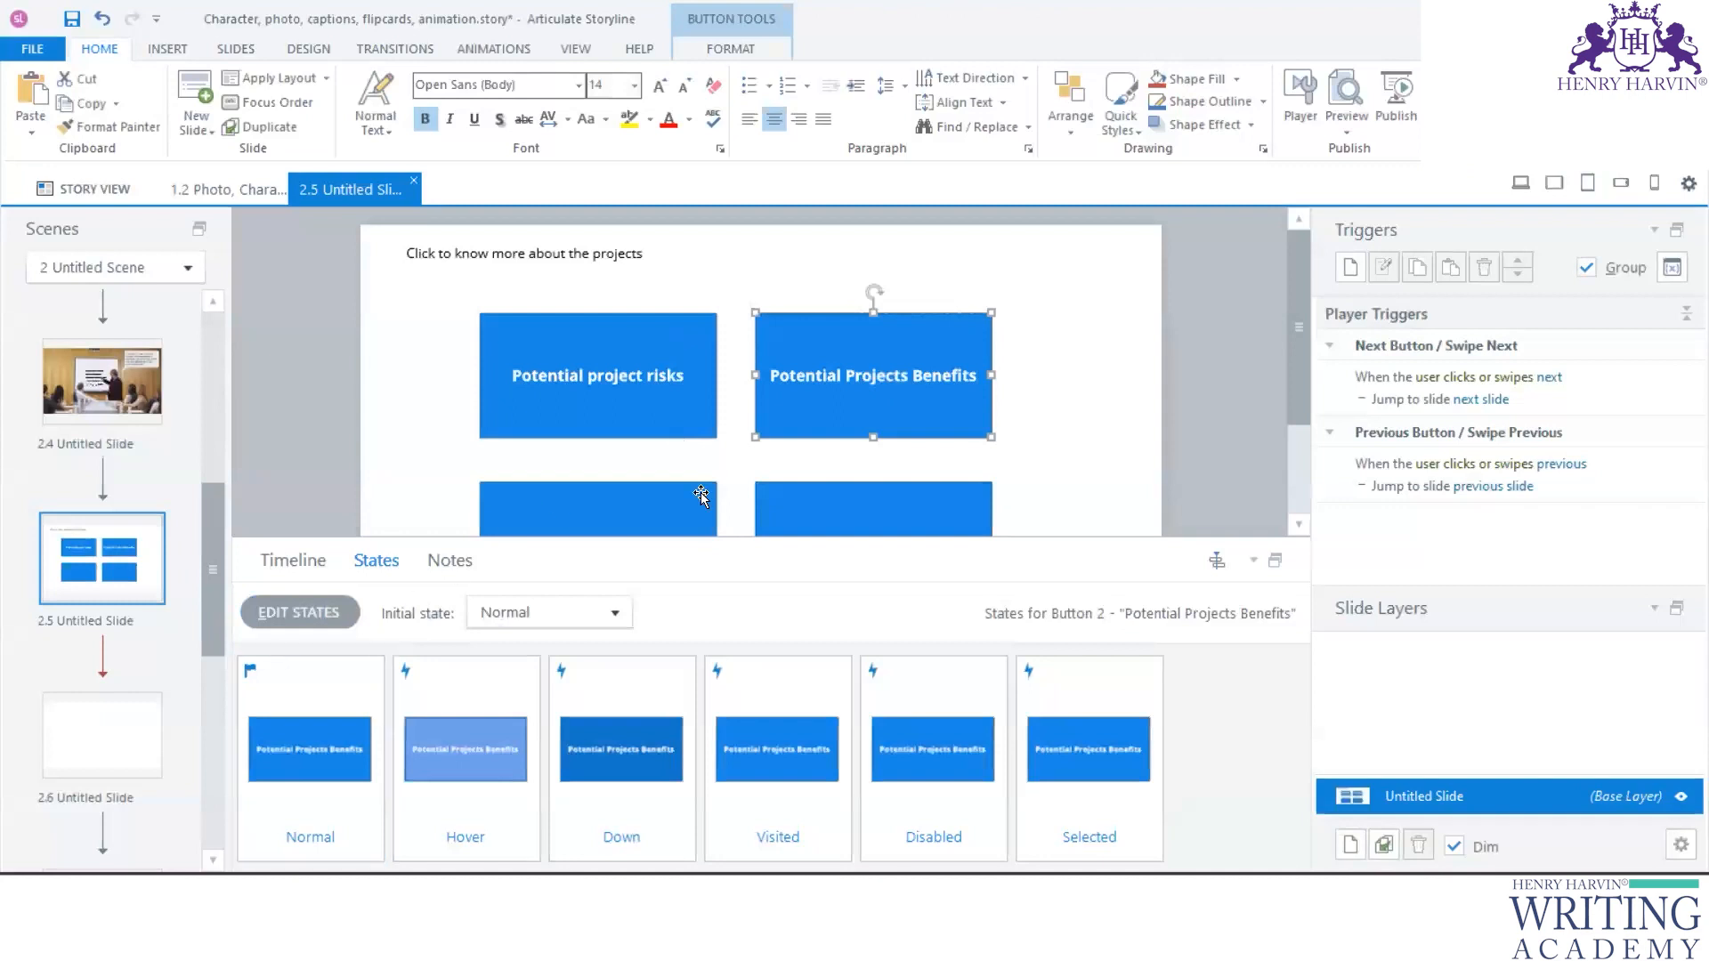
click(299, 610)
click(1074, 720)
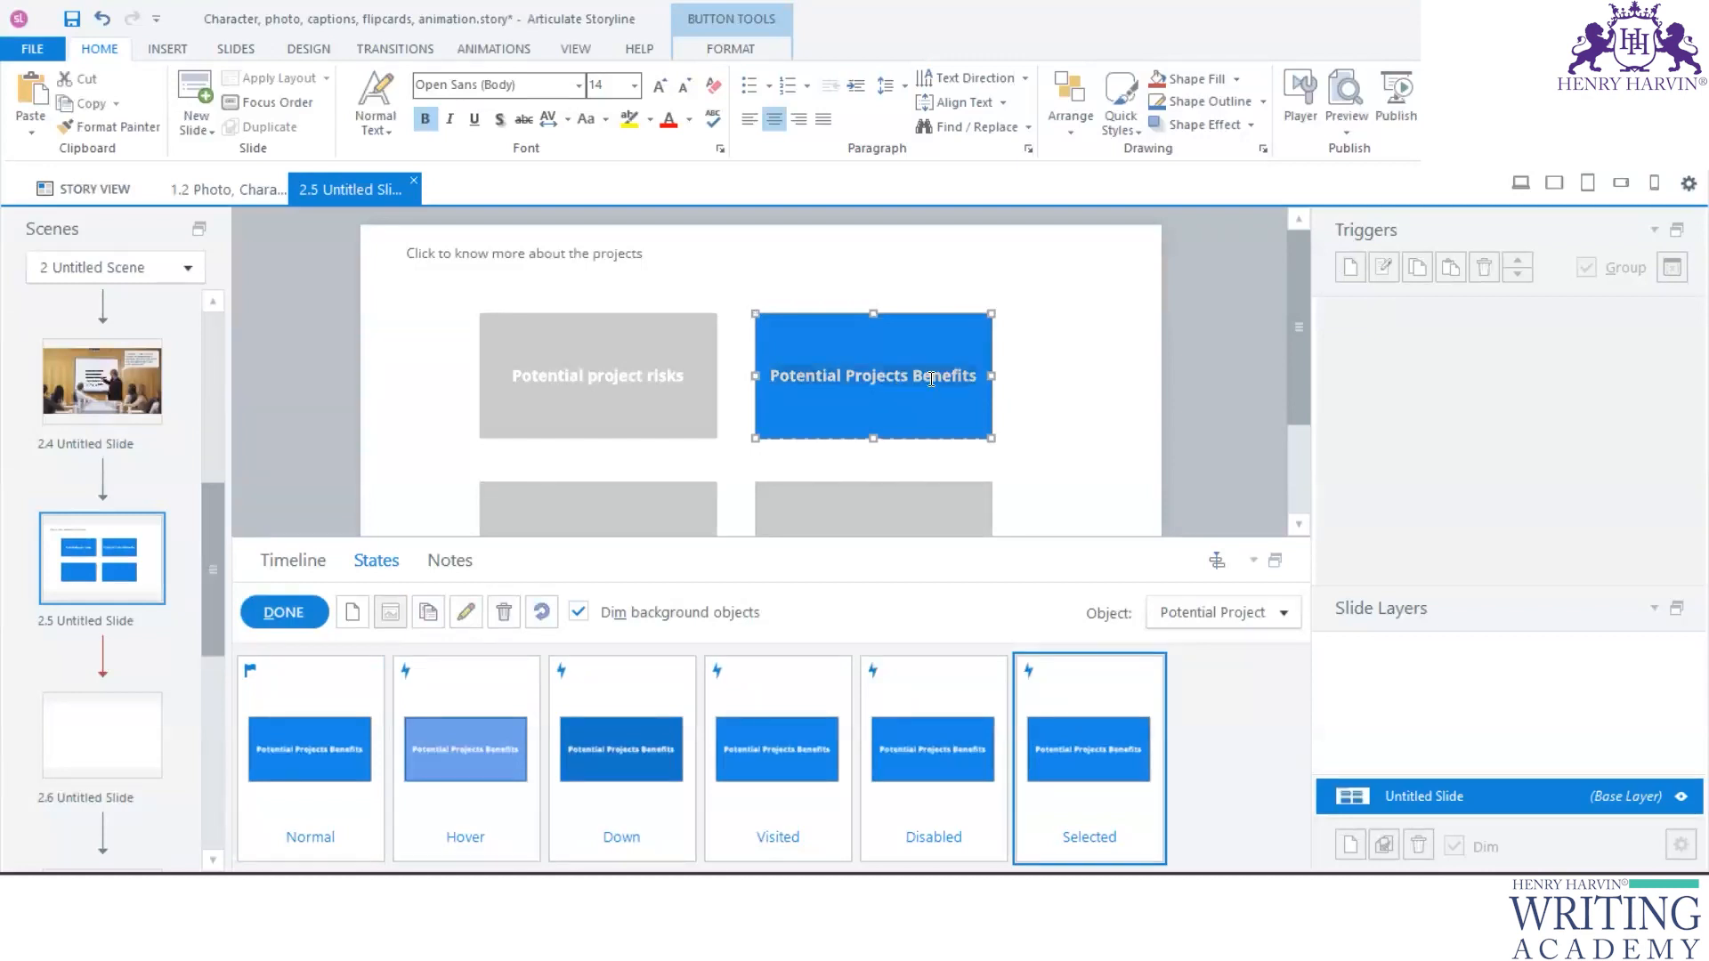
key(ctrl+a)
key(ctrl+v)
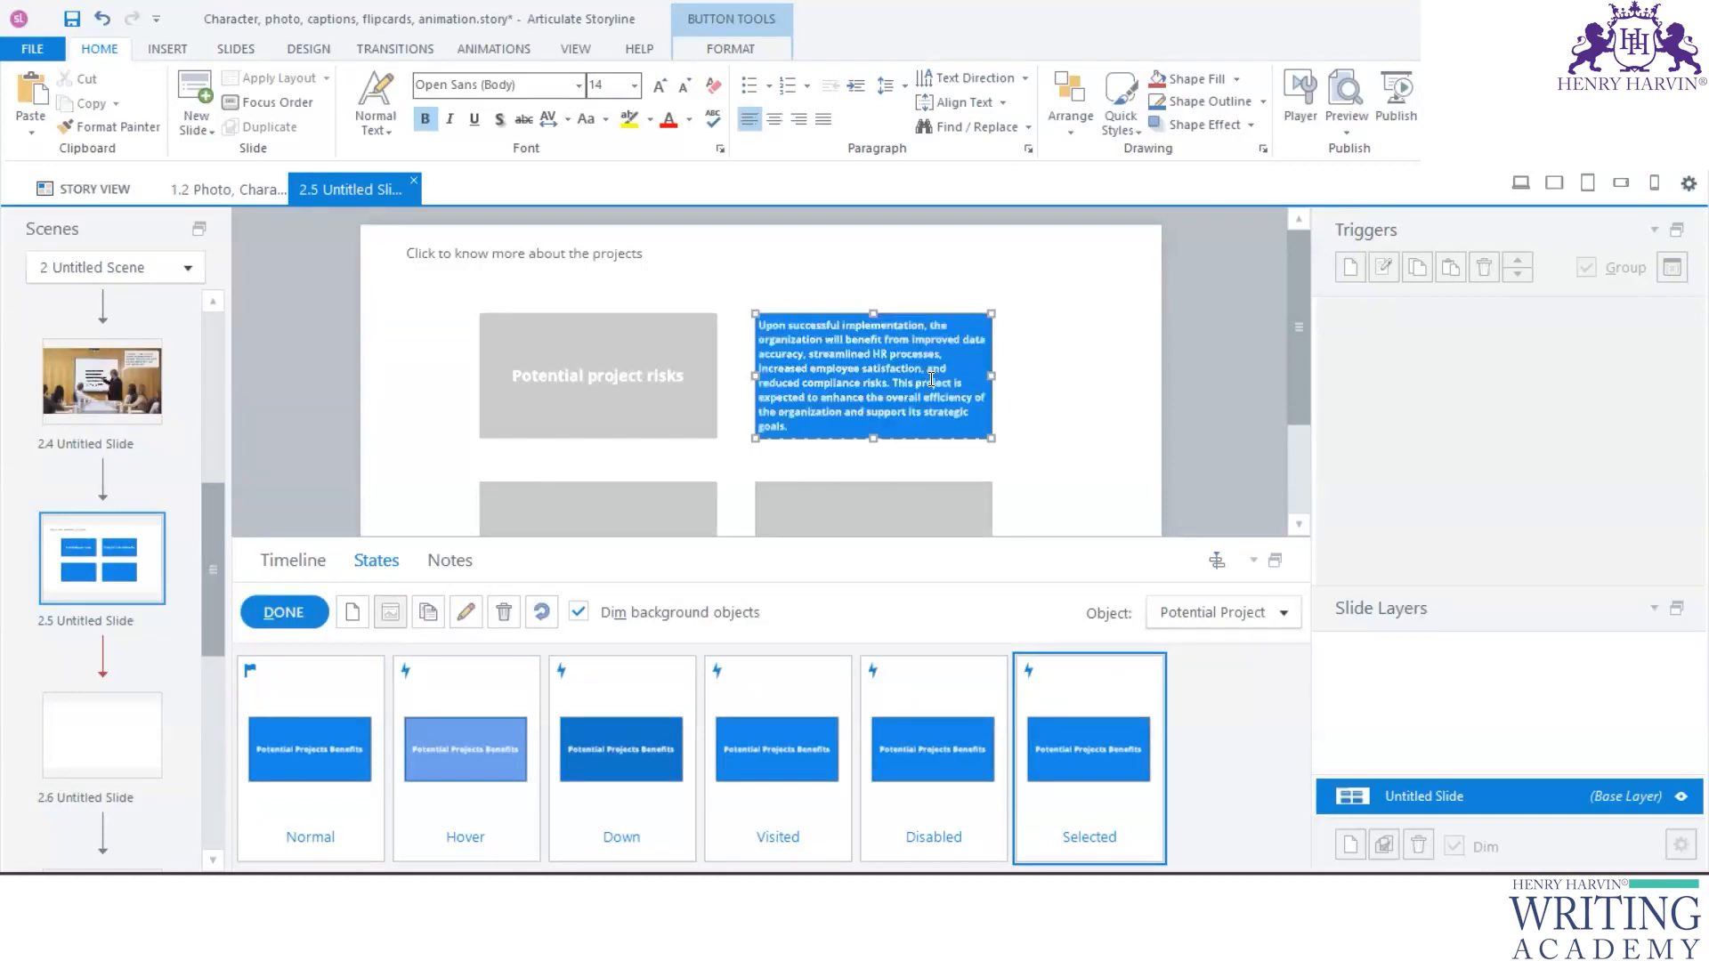
click(1032, 411)
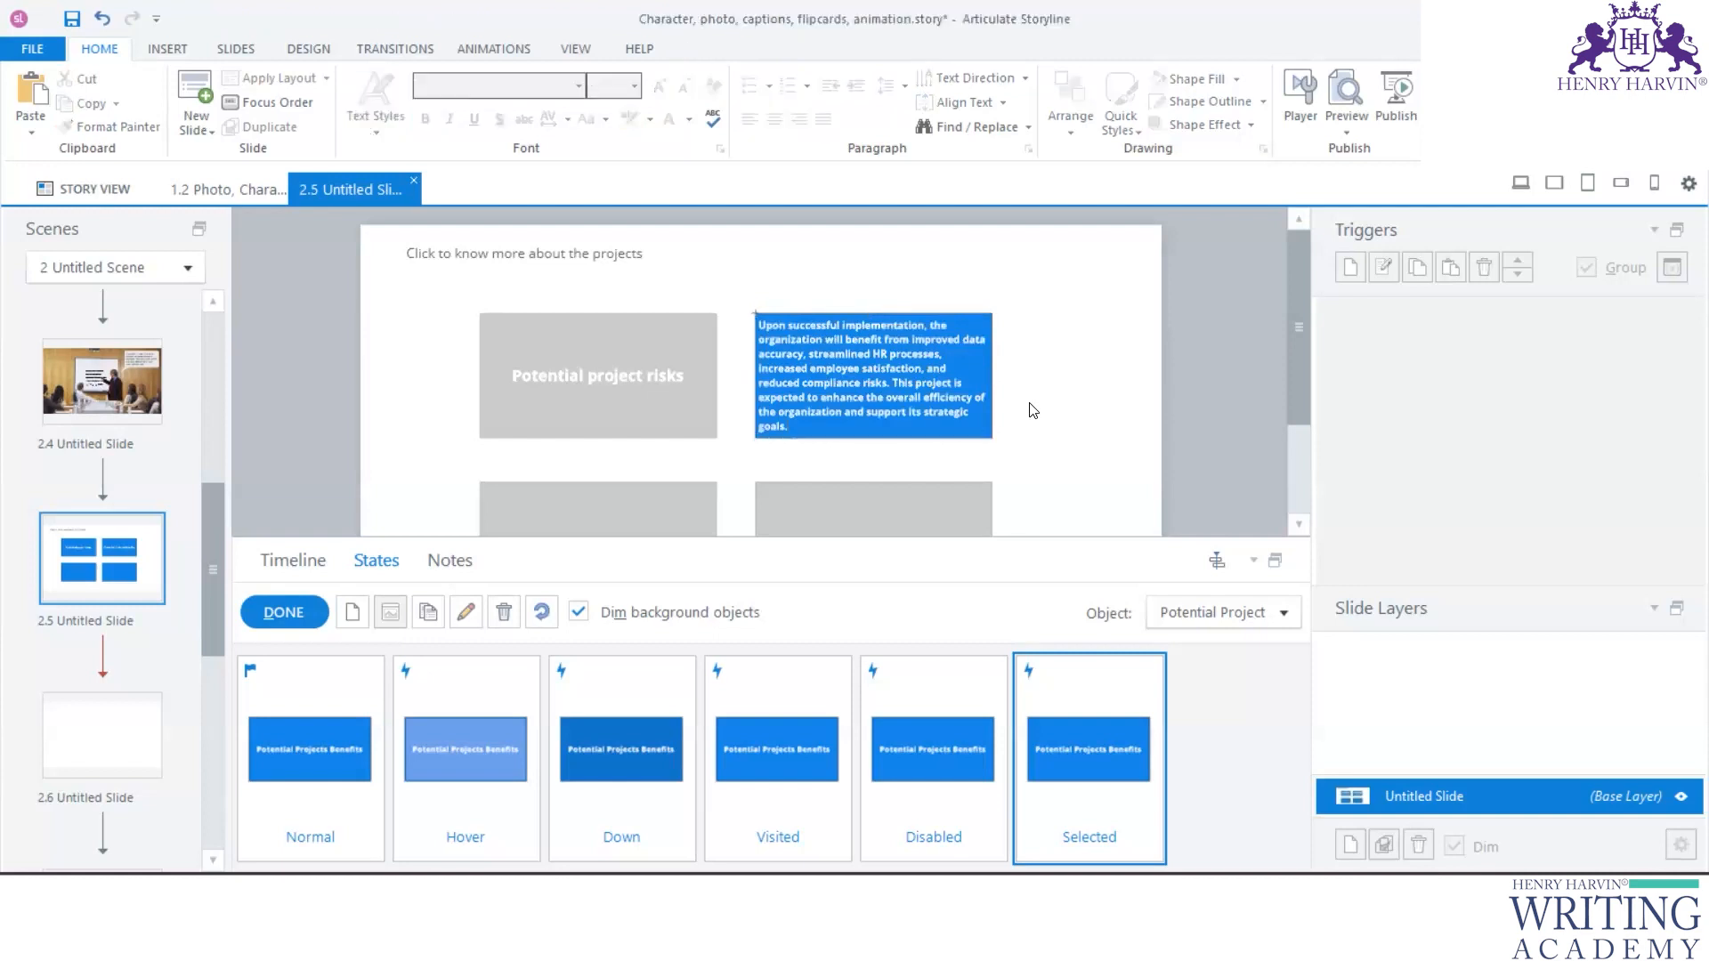
click(280, 616)
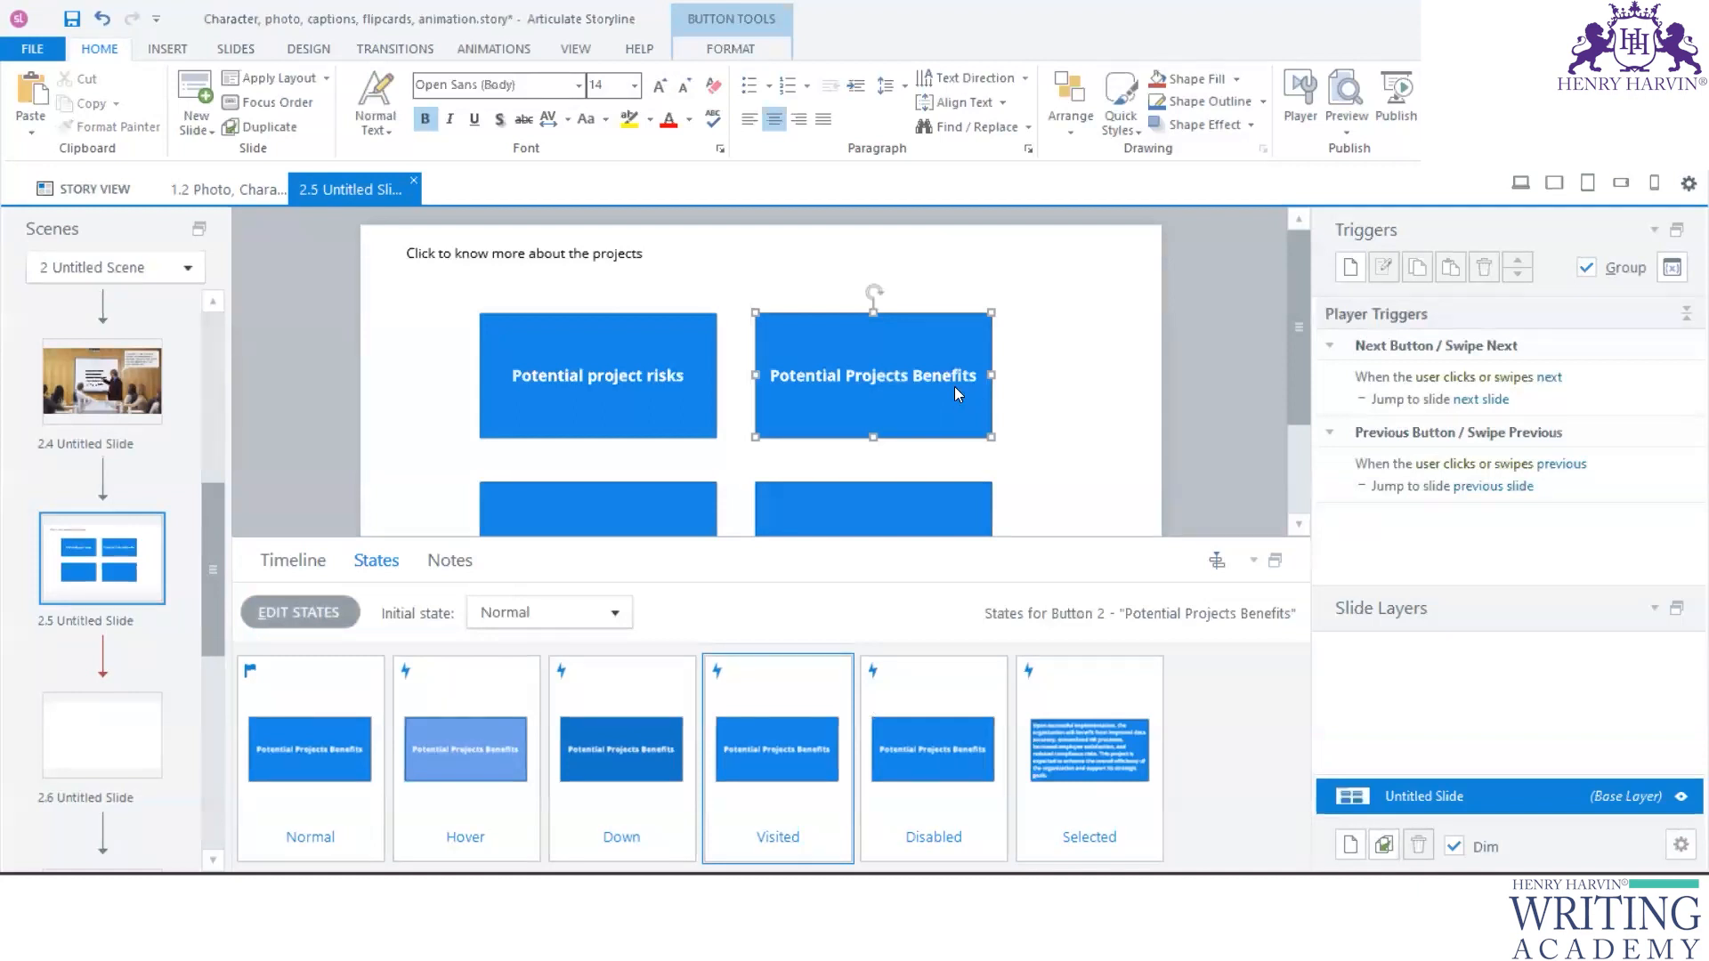
- Switch to the Project EIMS document in Word and copy the whole Timeline paragraph
key(alt+Tab)
scroll(650, 571, up, 3)
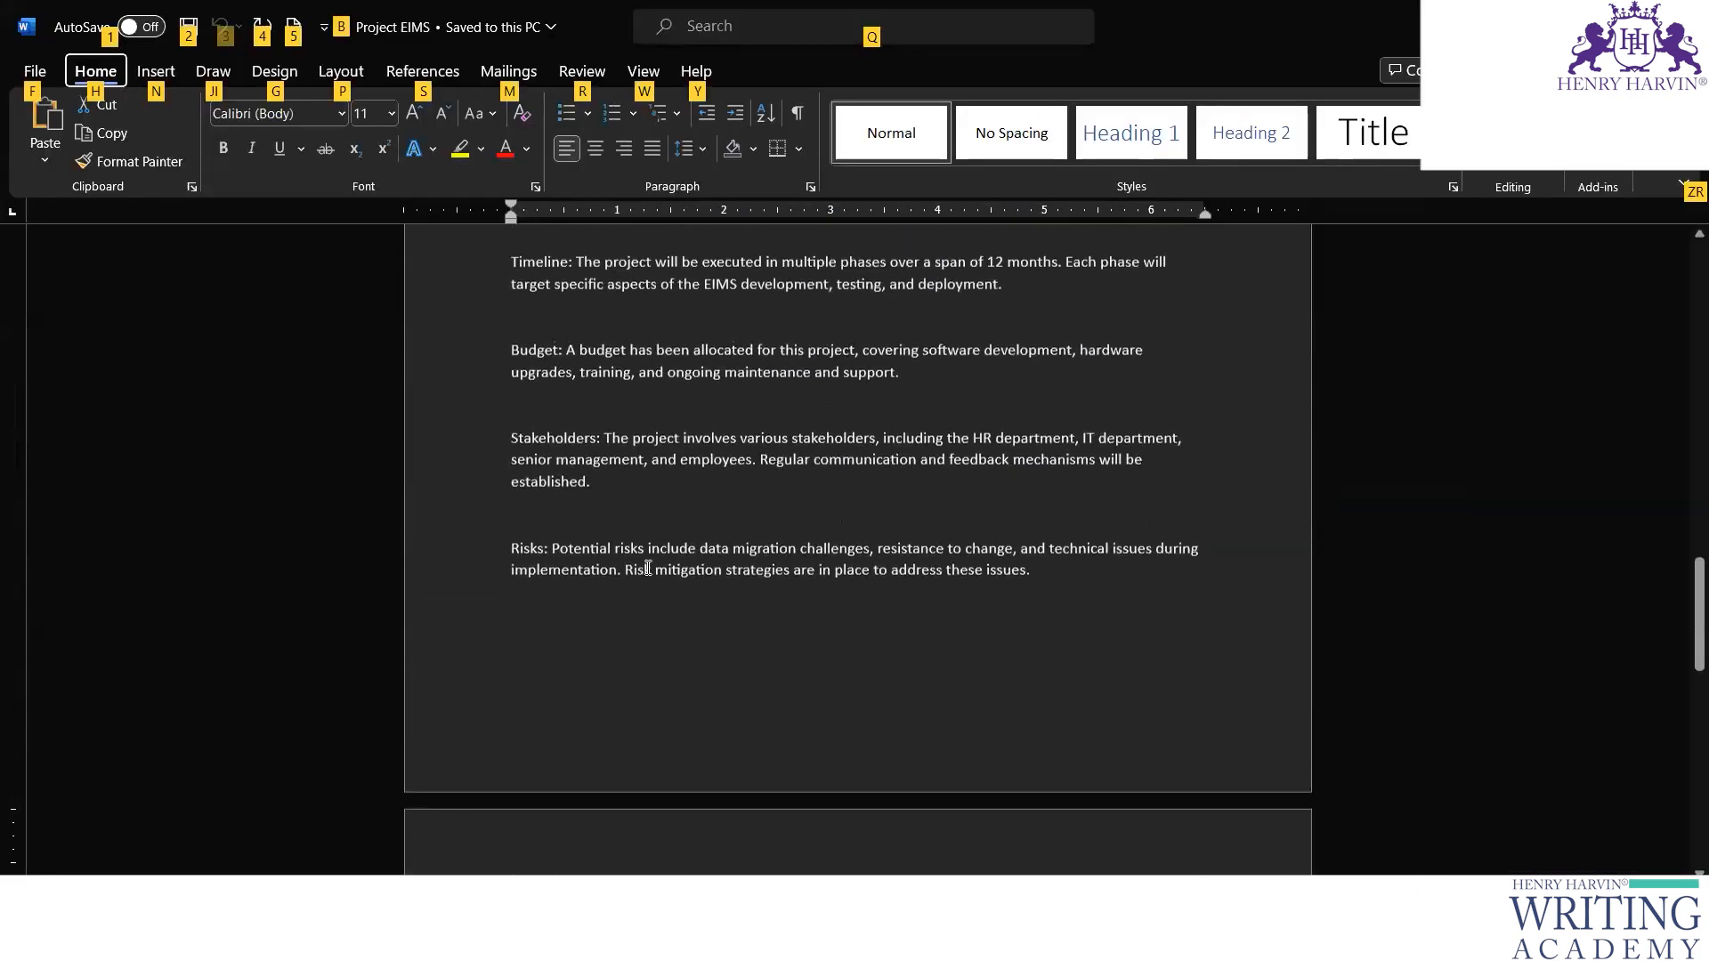
drag(514, 361, 1023, 400)
key(ctrl+c)
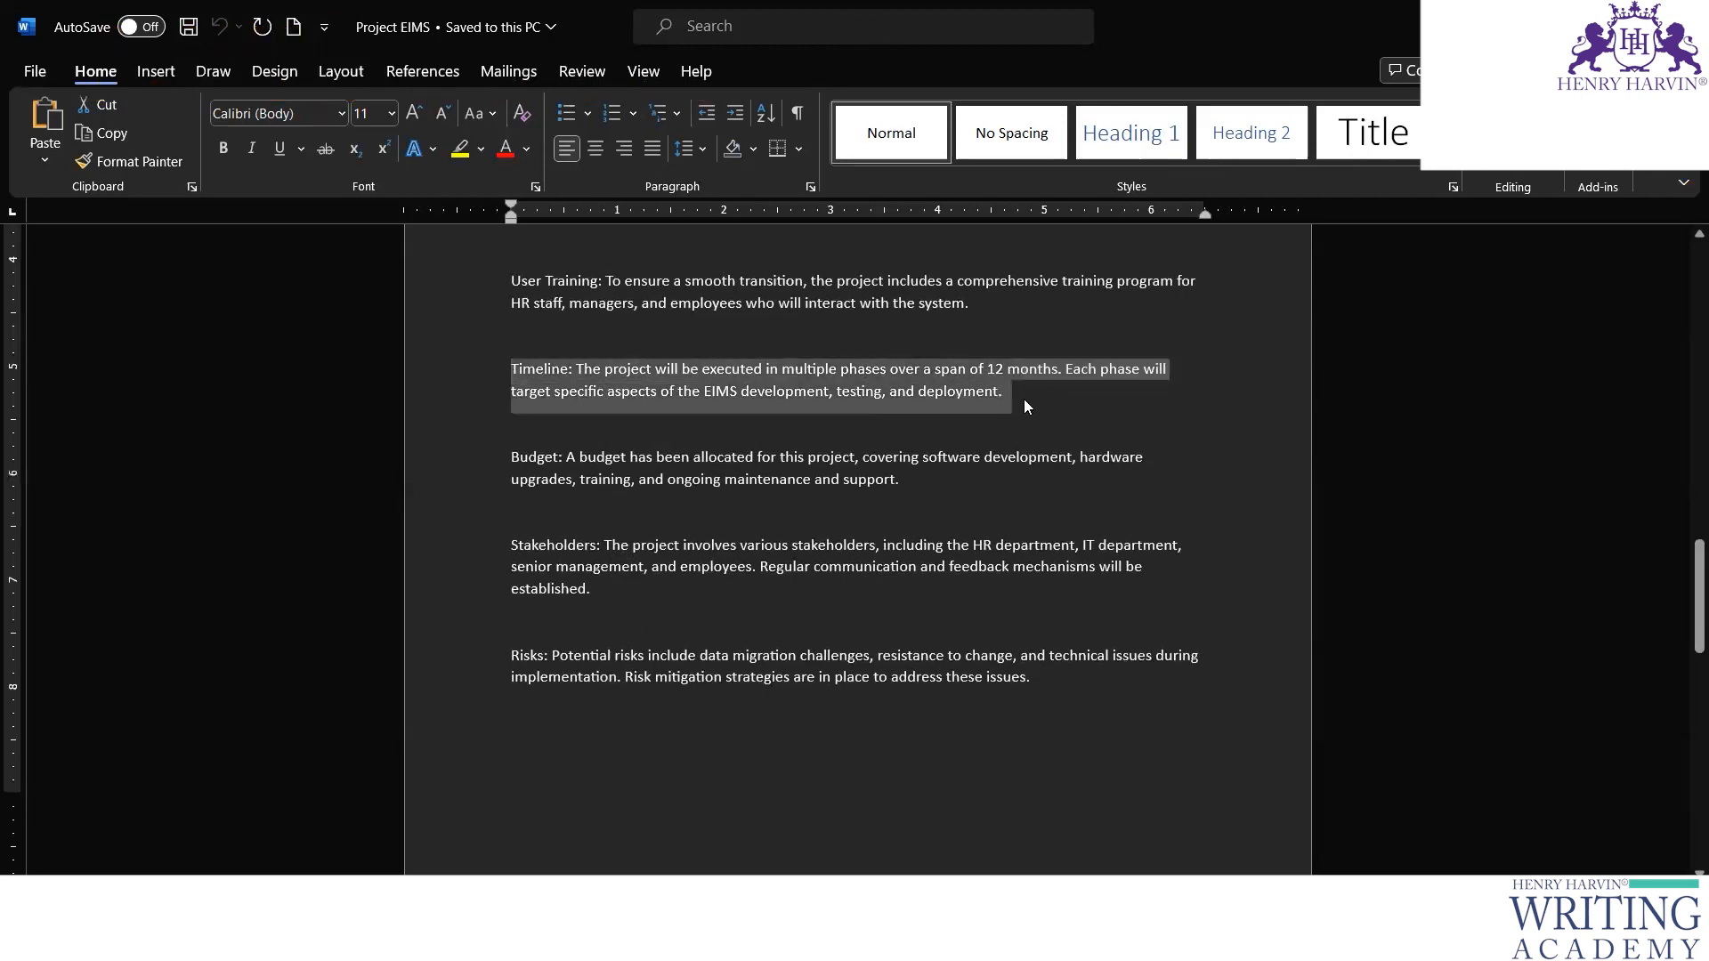
- Return to Storyline and label the lower-left button "Timeline"
key(alt+Tab)
drag(581, 541, 586, 690)
click(591, 543)
text(Timeline)
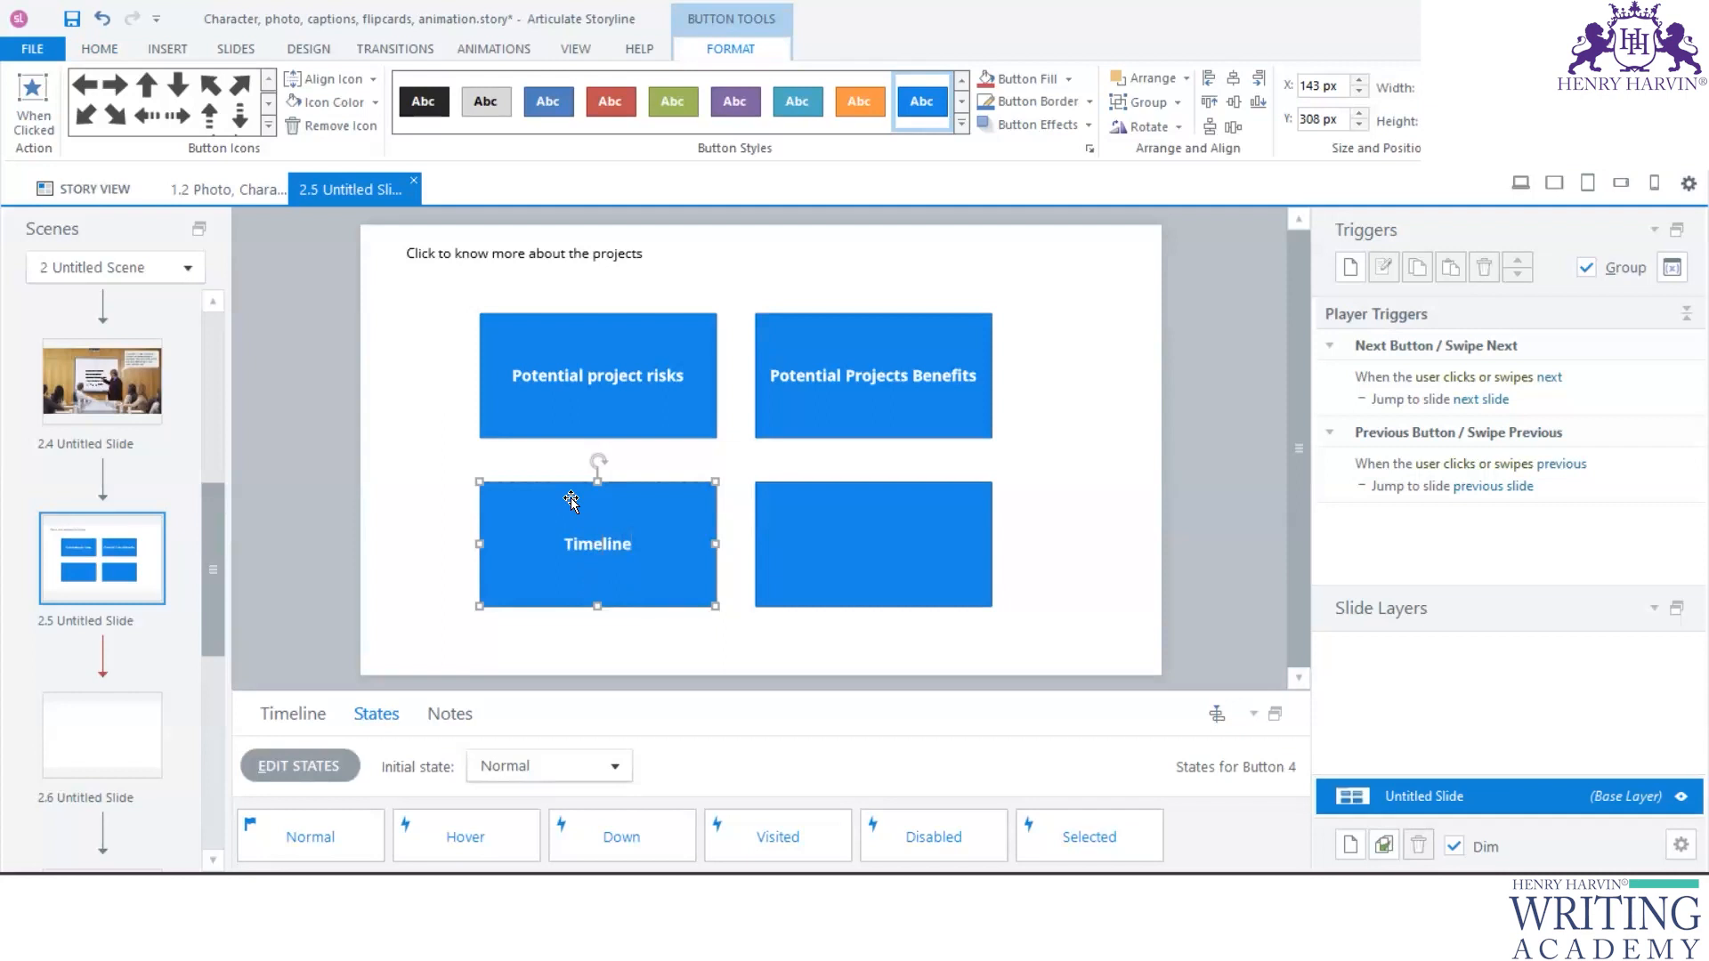
- Replace the text in the Timeline button's Selected state with the copied Timeline paragraph and finish editing states
click(315, 771)
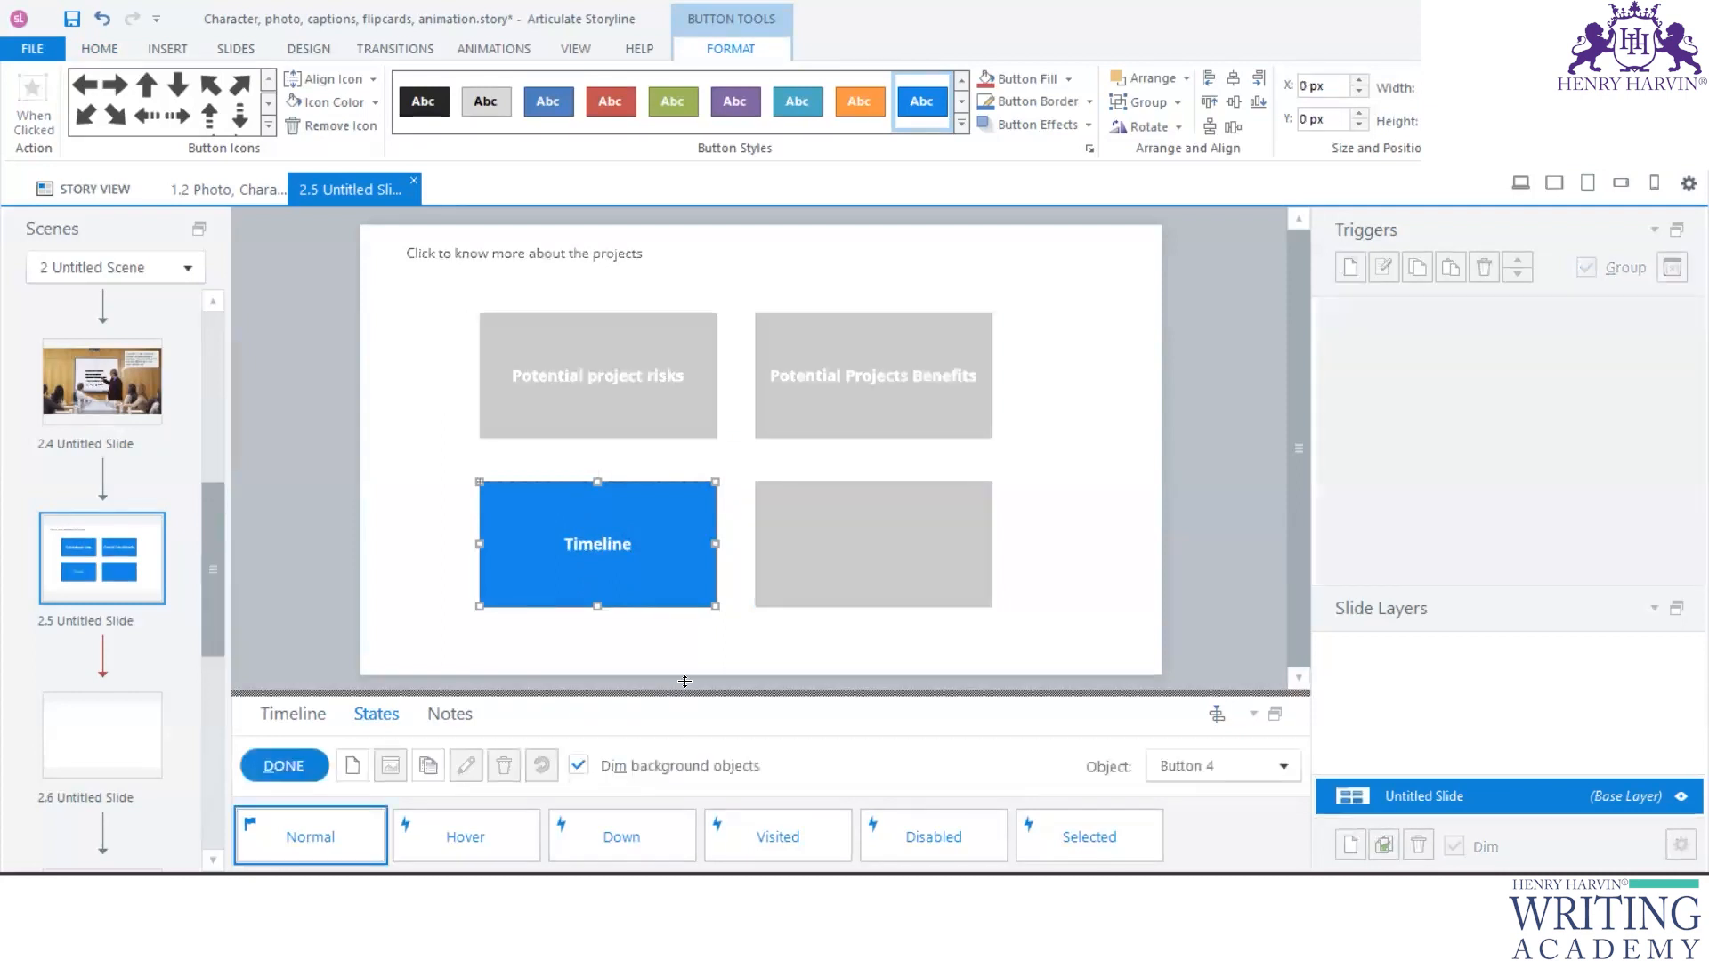
drag(686, 698, 688, 490)
click(1086, 692)
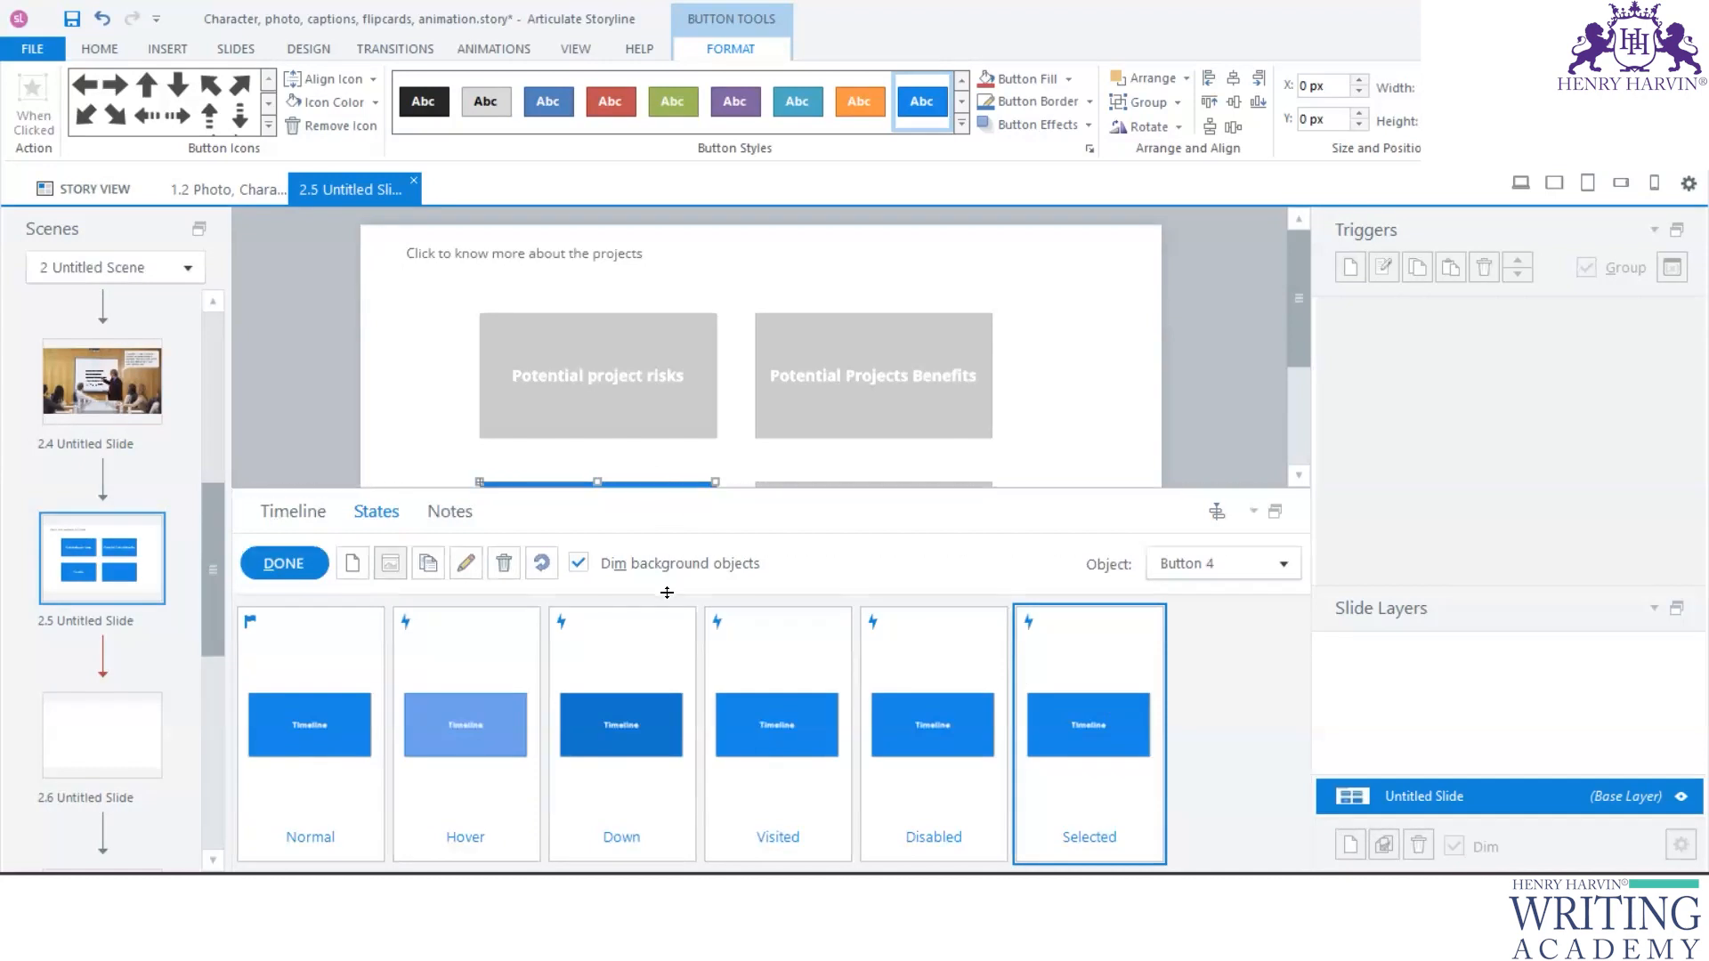
drag(666, 592, 667, 594)
key(ctrl+v)
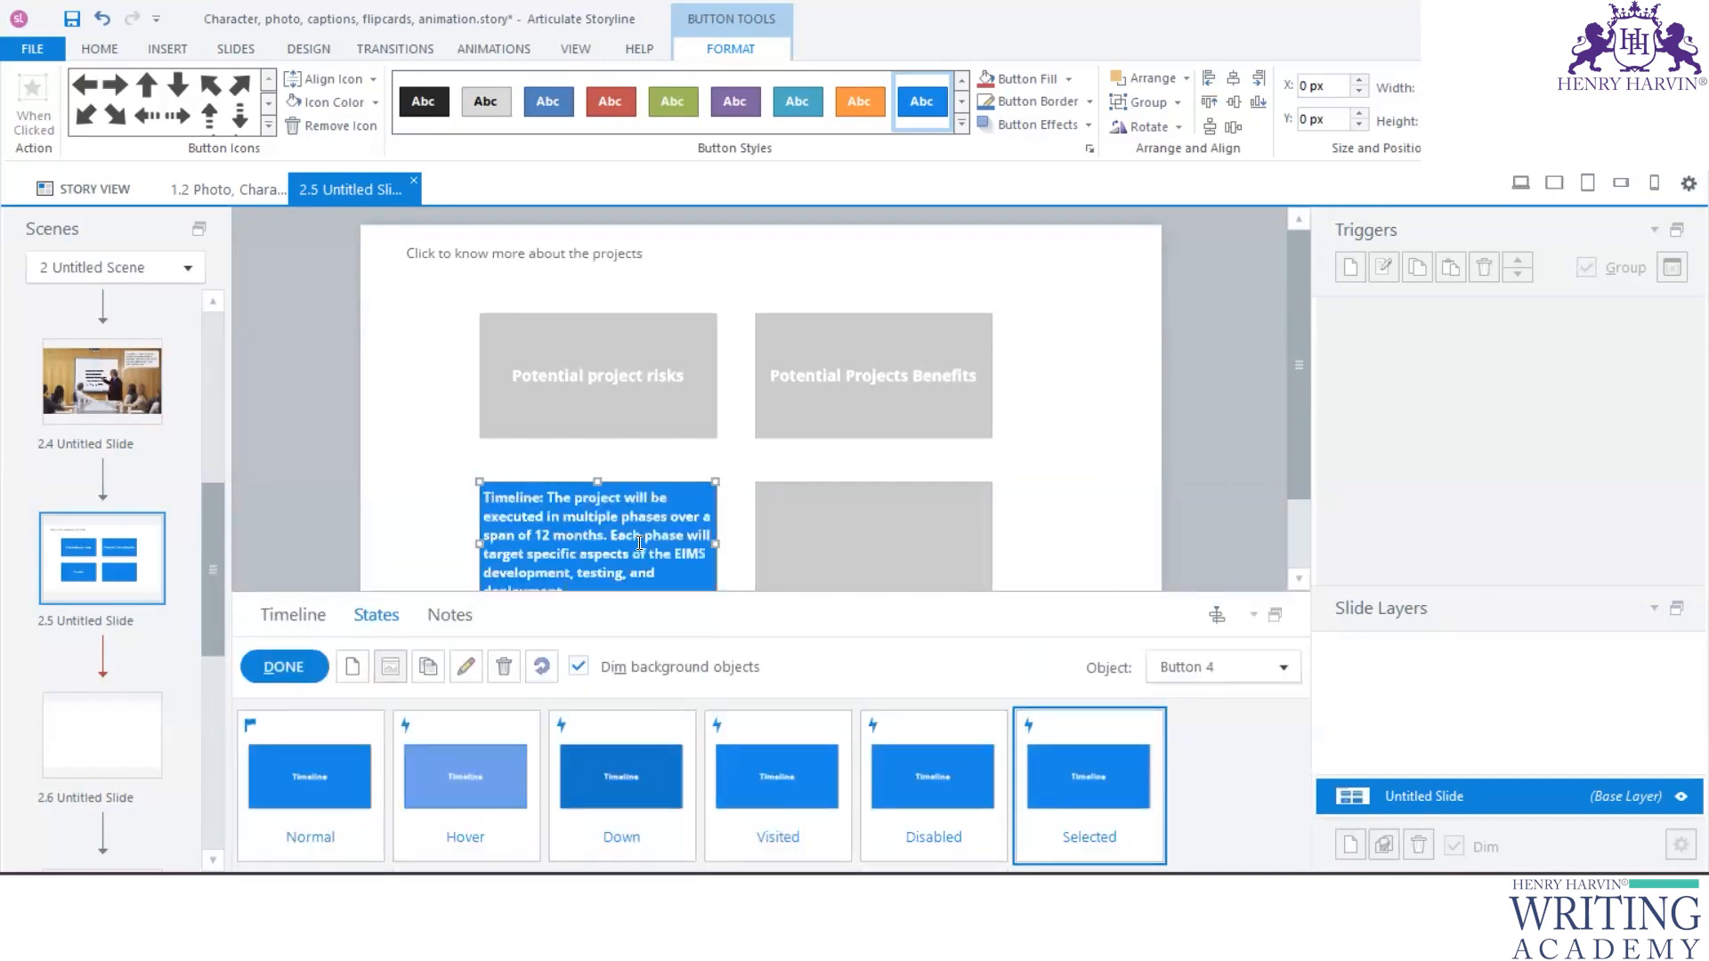
click(283, 666)
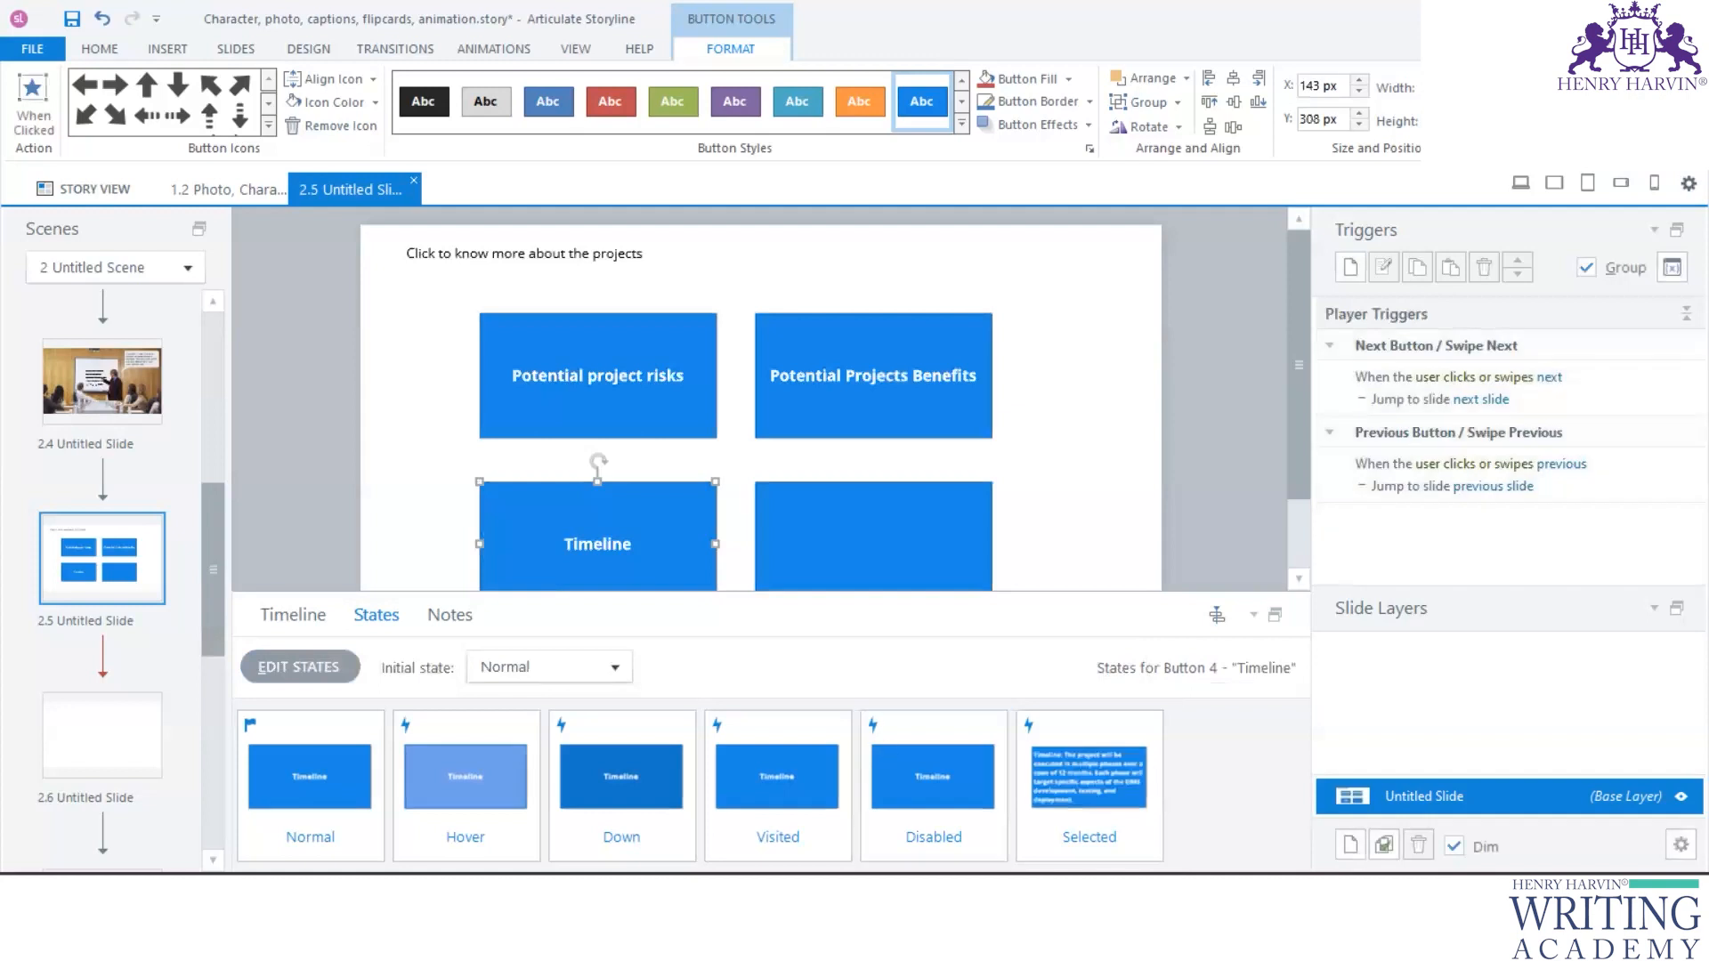
- Switch to the Project EIMS document in Word and copy the whole User Training paragraph
key(alt+Tab)
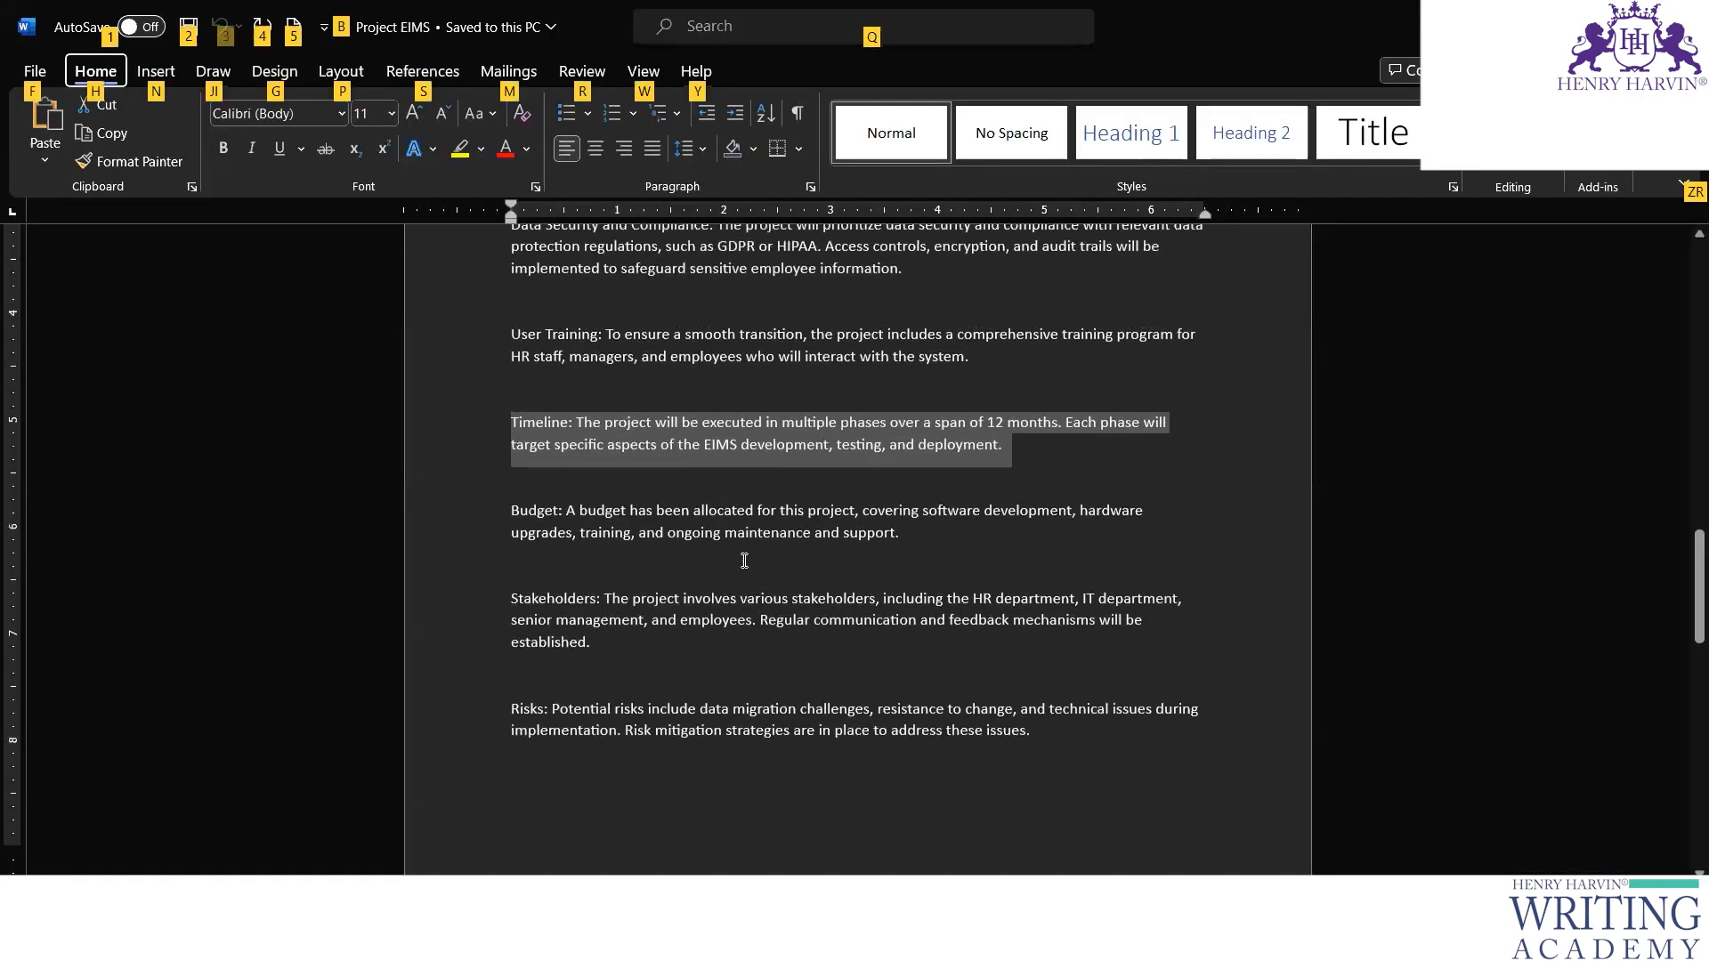
scroll(744, 560, up, 1)
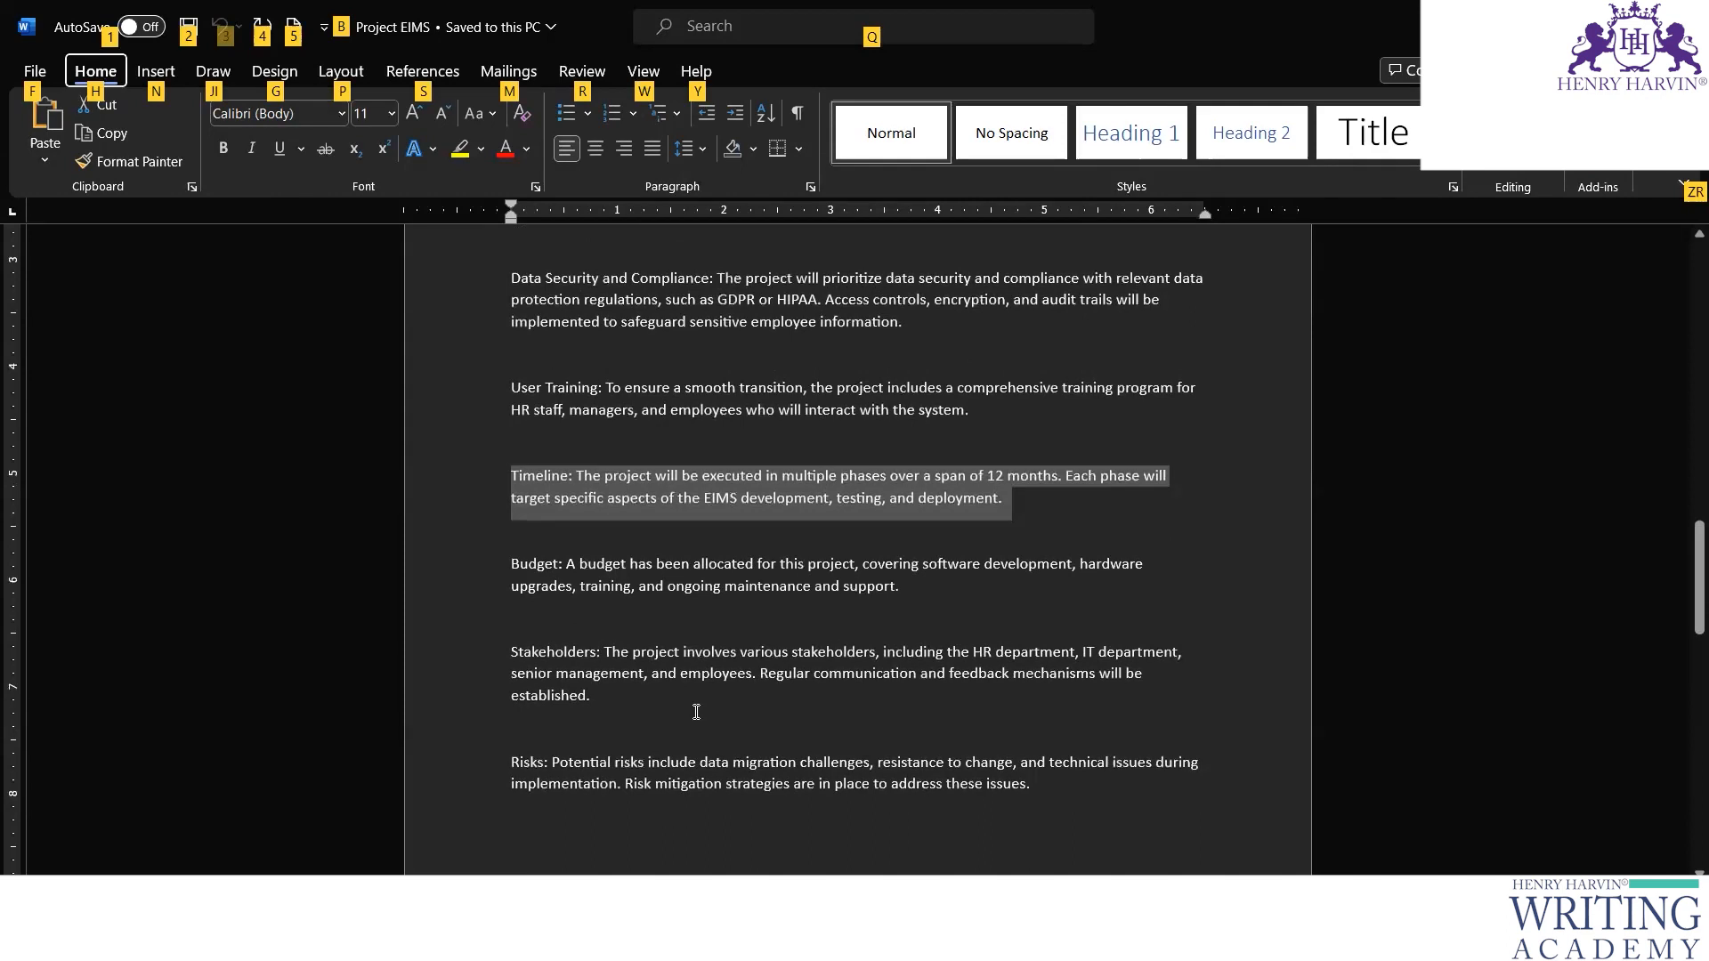
scroll(697, 712, up, 3)
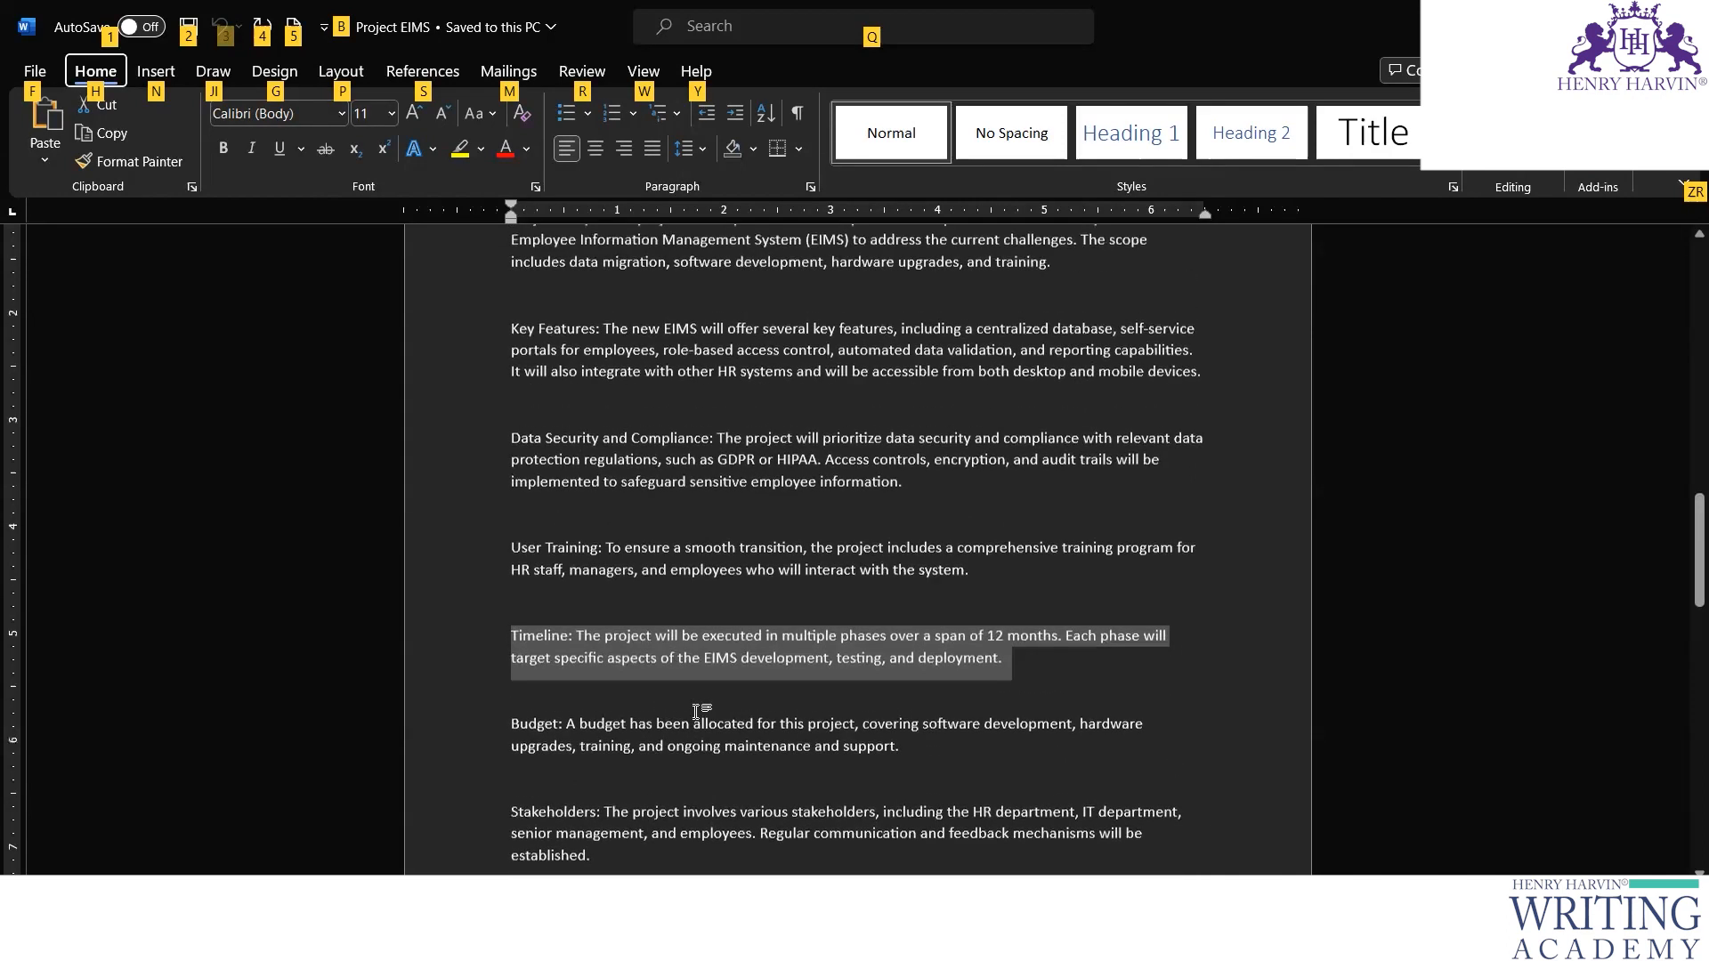
scroll(696, 712, down, 1)
drag(972, 518, 513, 492)
key(ctrl+c)
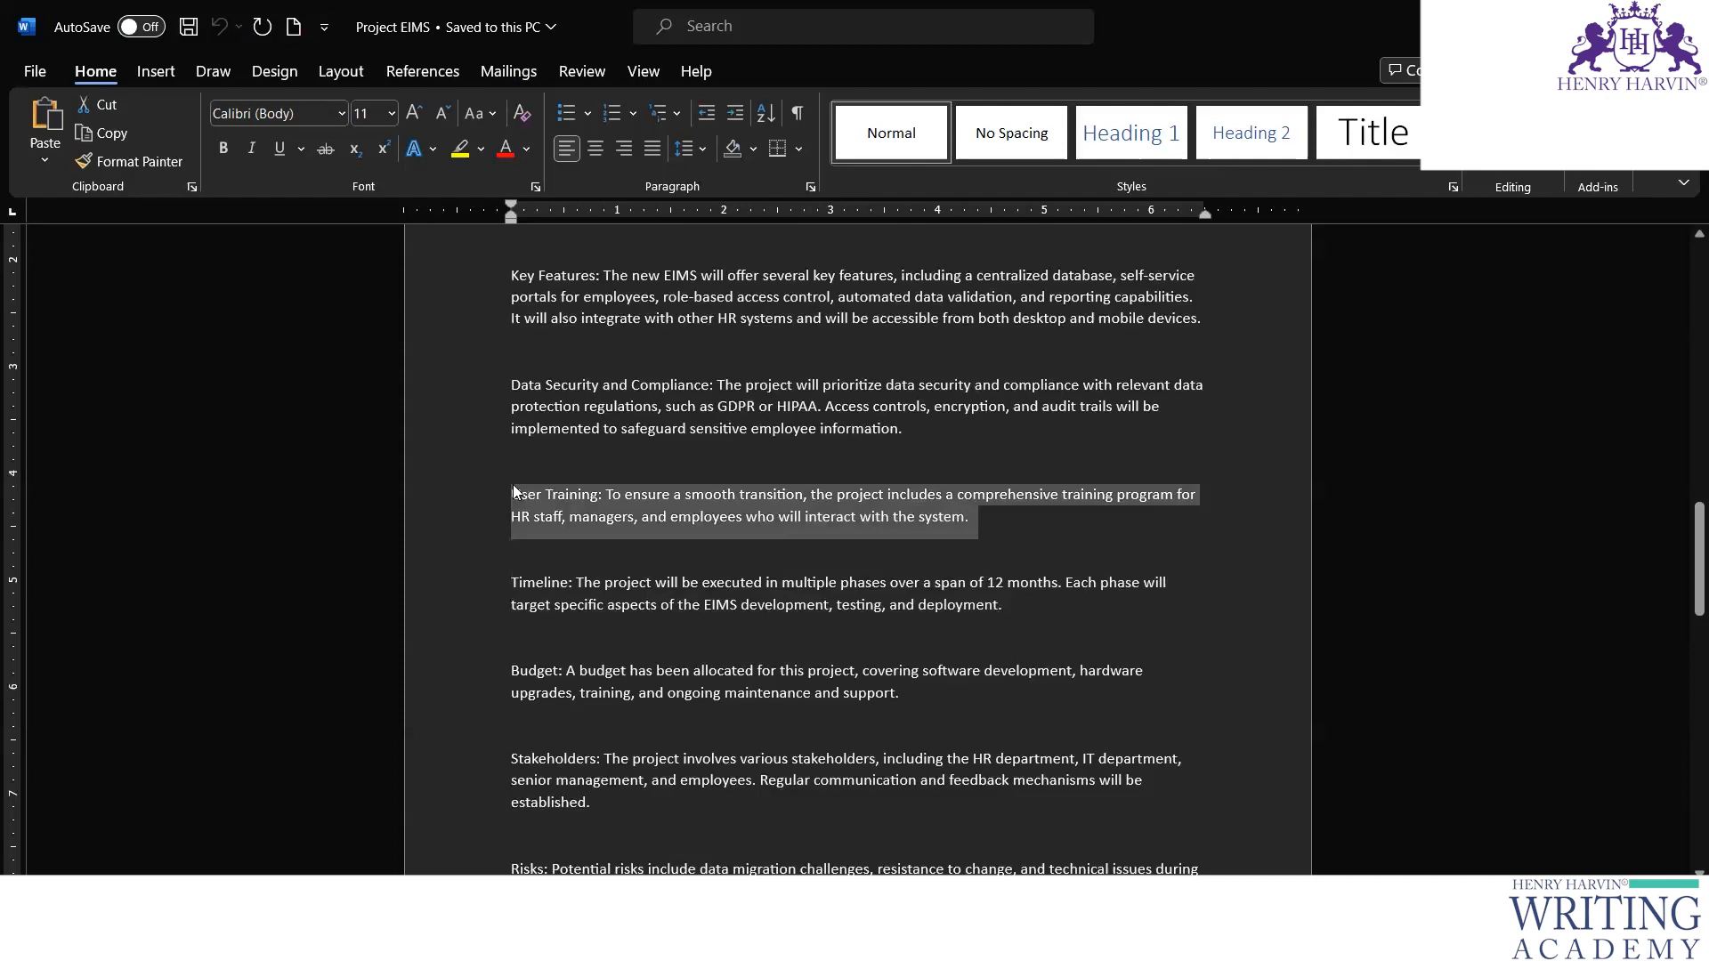
click(553, 511)
- Return to Storyline and label the lower-right button "End user Training"
key(alt+Tab)
click(845, 539)
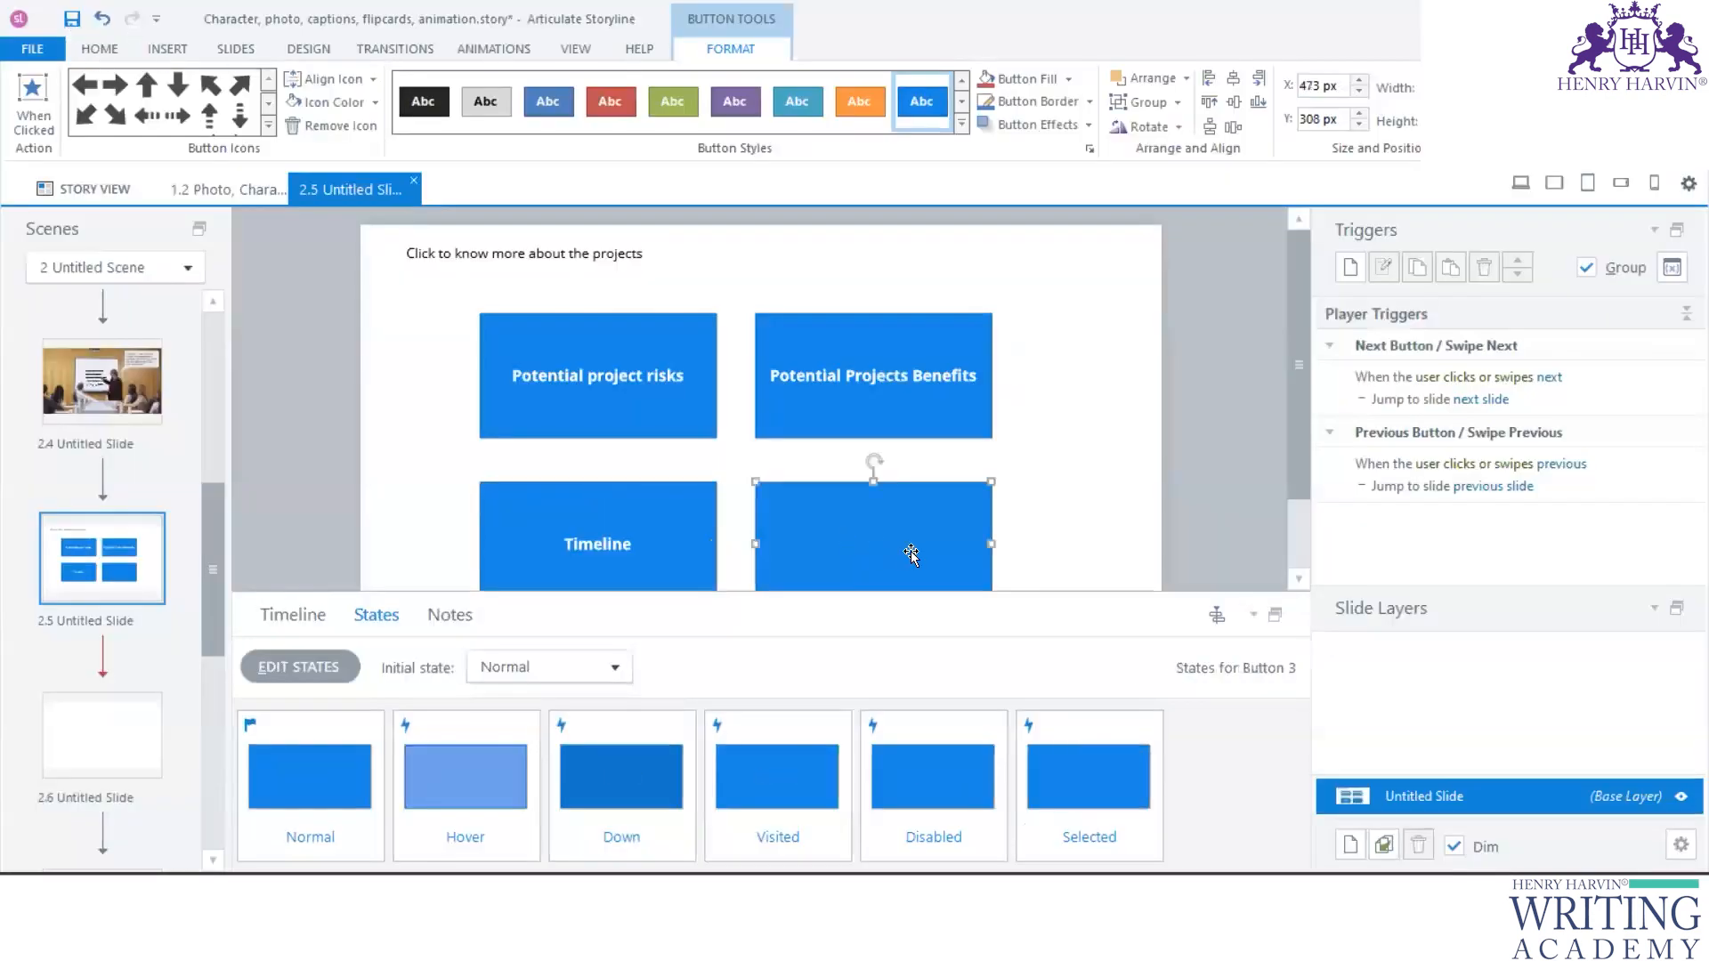
text(End user Training)
- Paste the training paragraph over the "End user Training" button's Selected state text, remove its "User Training:" prefix, and finish editing states
click(305, 669)
click(1077, 773)
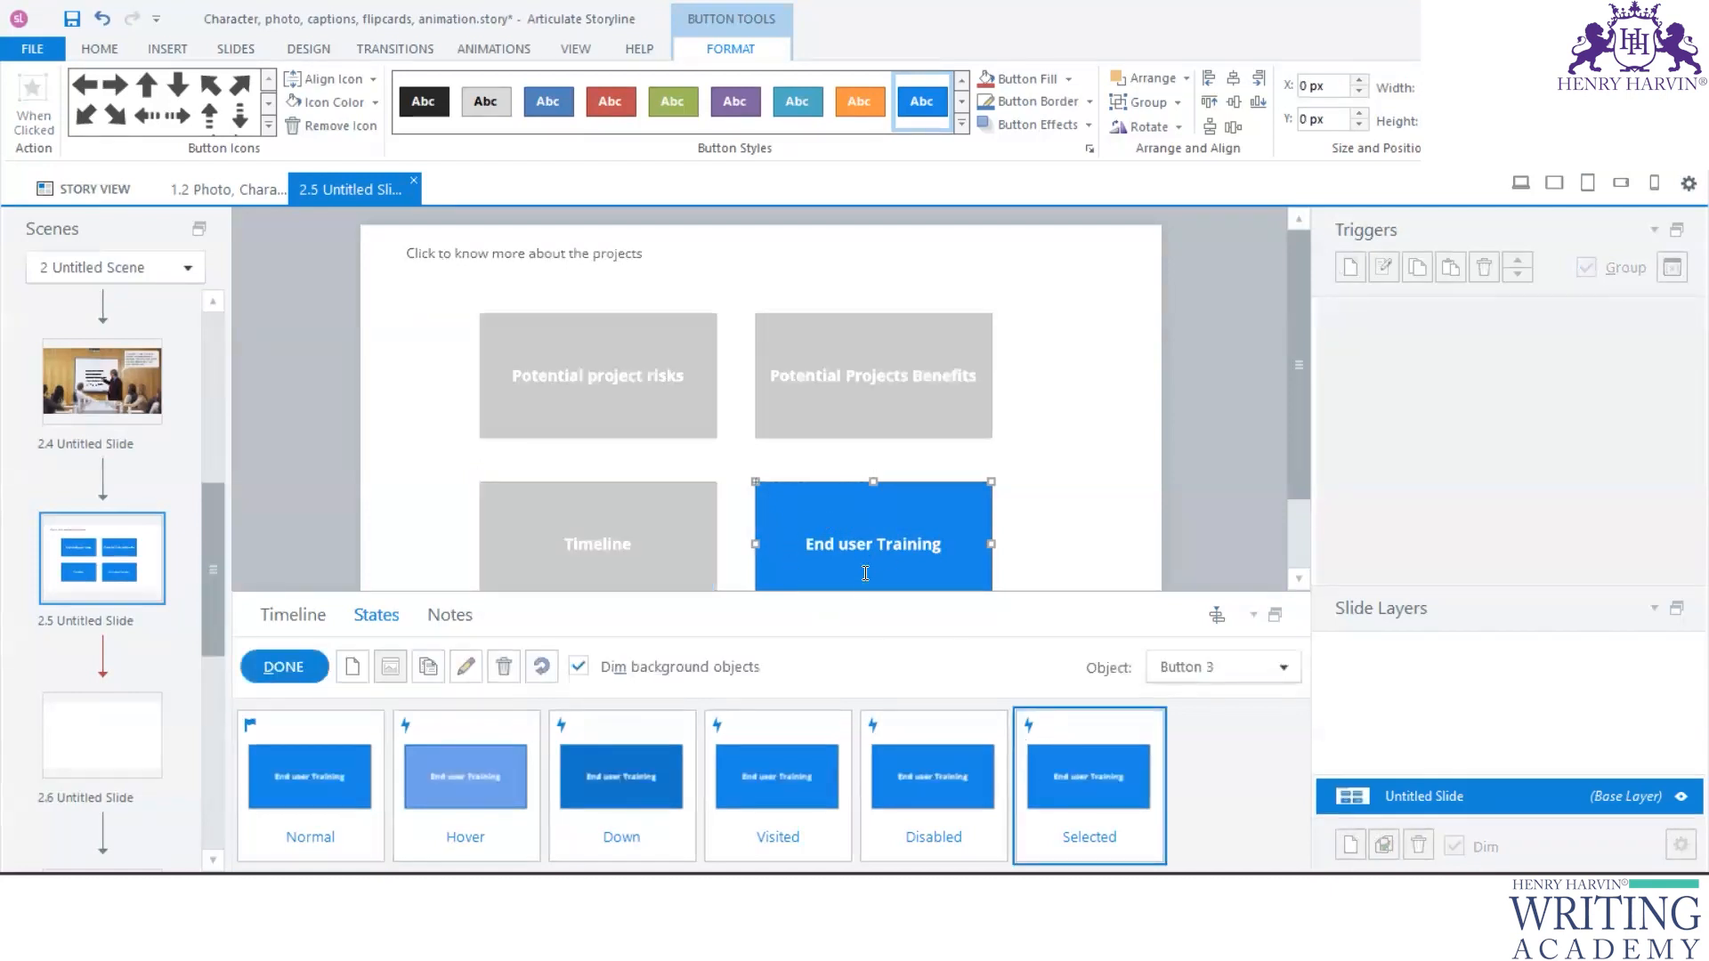
triple_click(902, 542)
key(ctrl+v)
drag(852, 502, 760, 498)
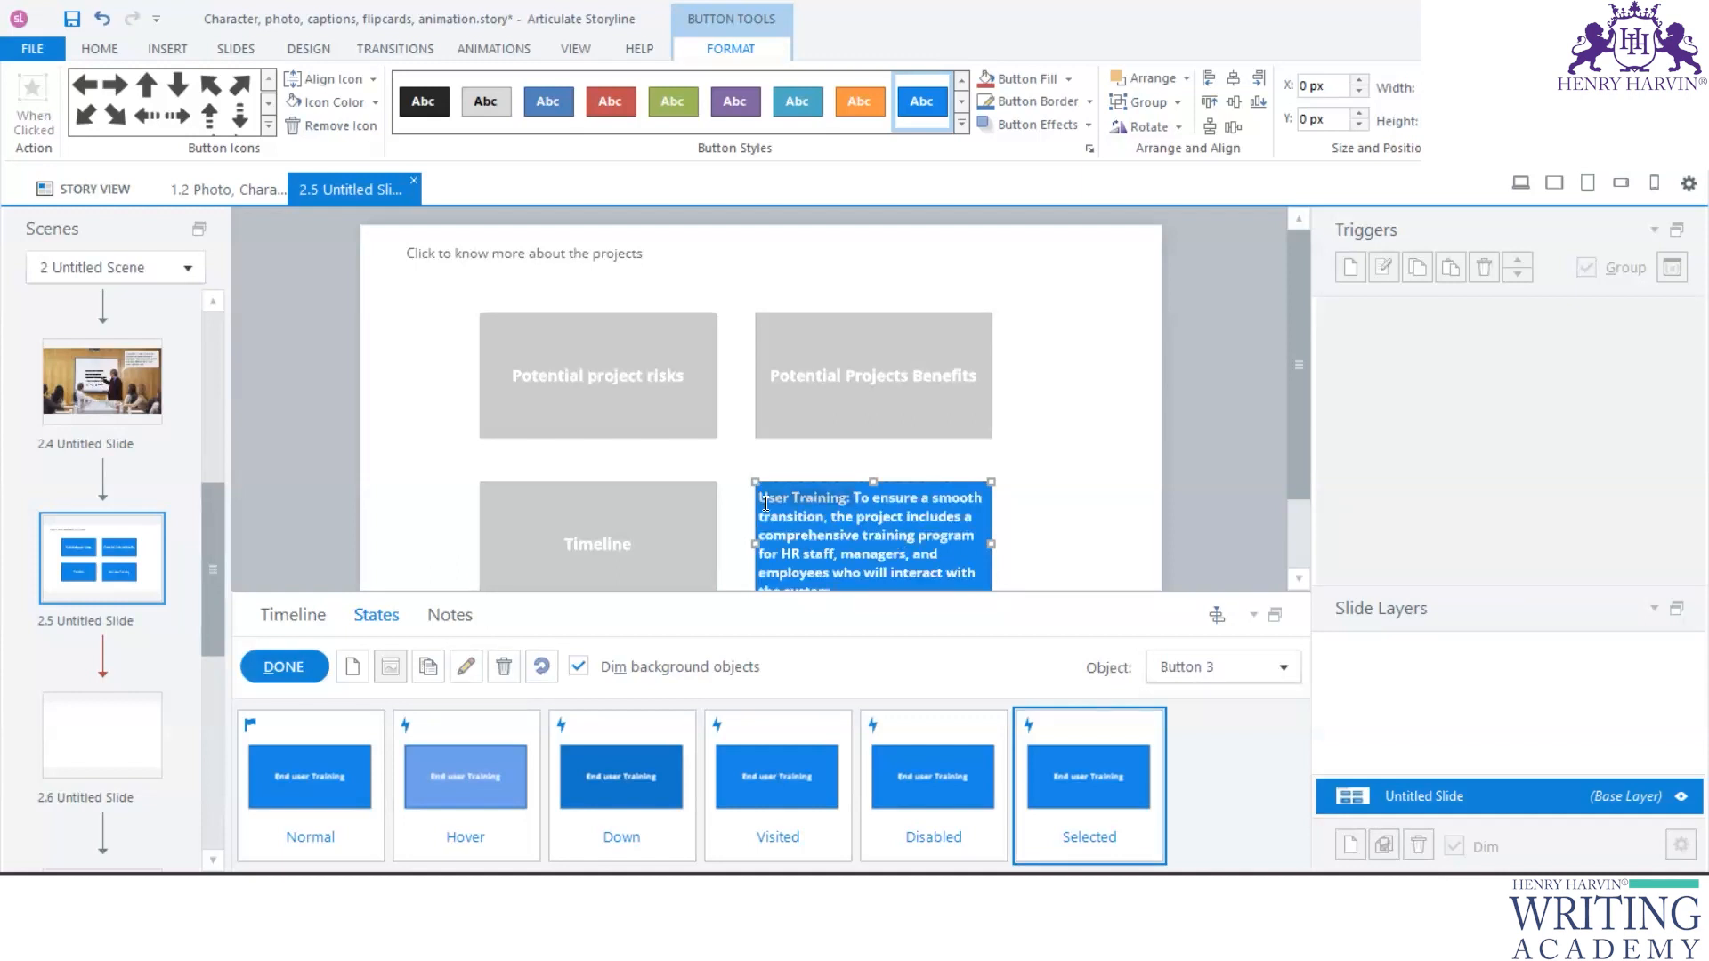
key(BackSpace)
click(283, 667)
- Delete the "Timeline:" prefix from the text in the Timeline button's Selected state
click(597, 535)
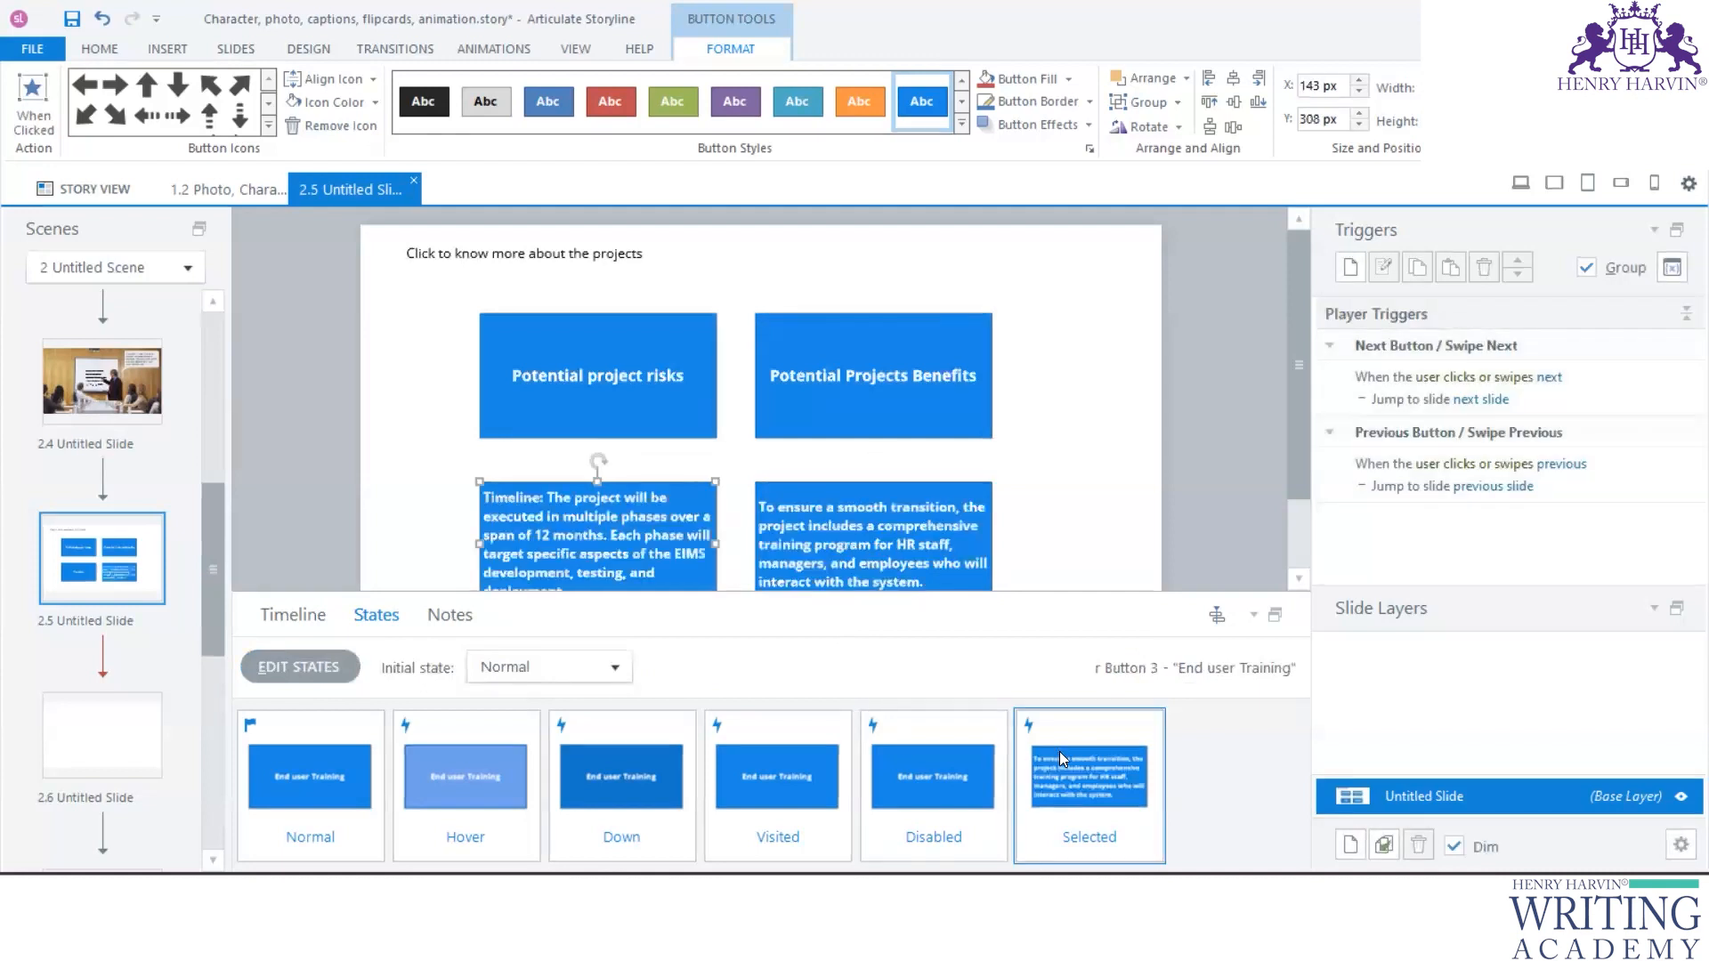
click(301, 667)
click(1082, 762)
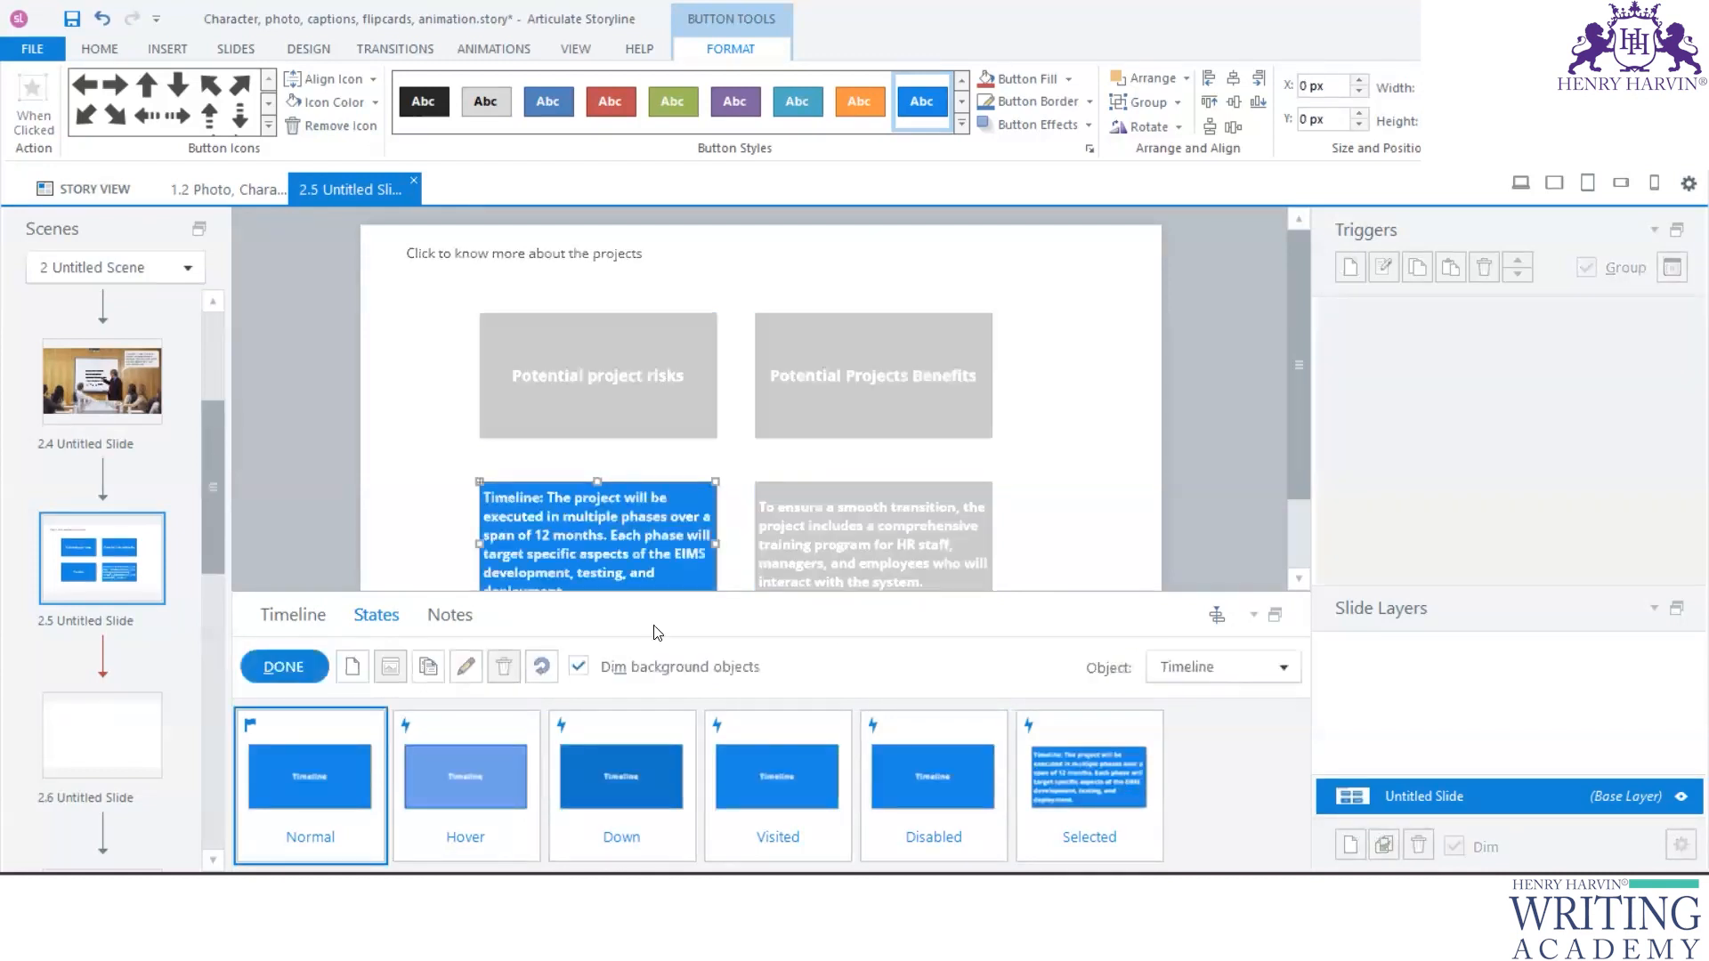
double_click(543, 497)
key(Delete)
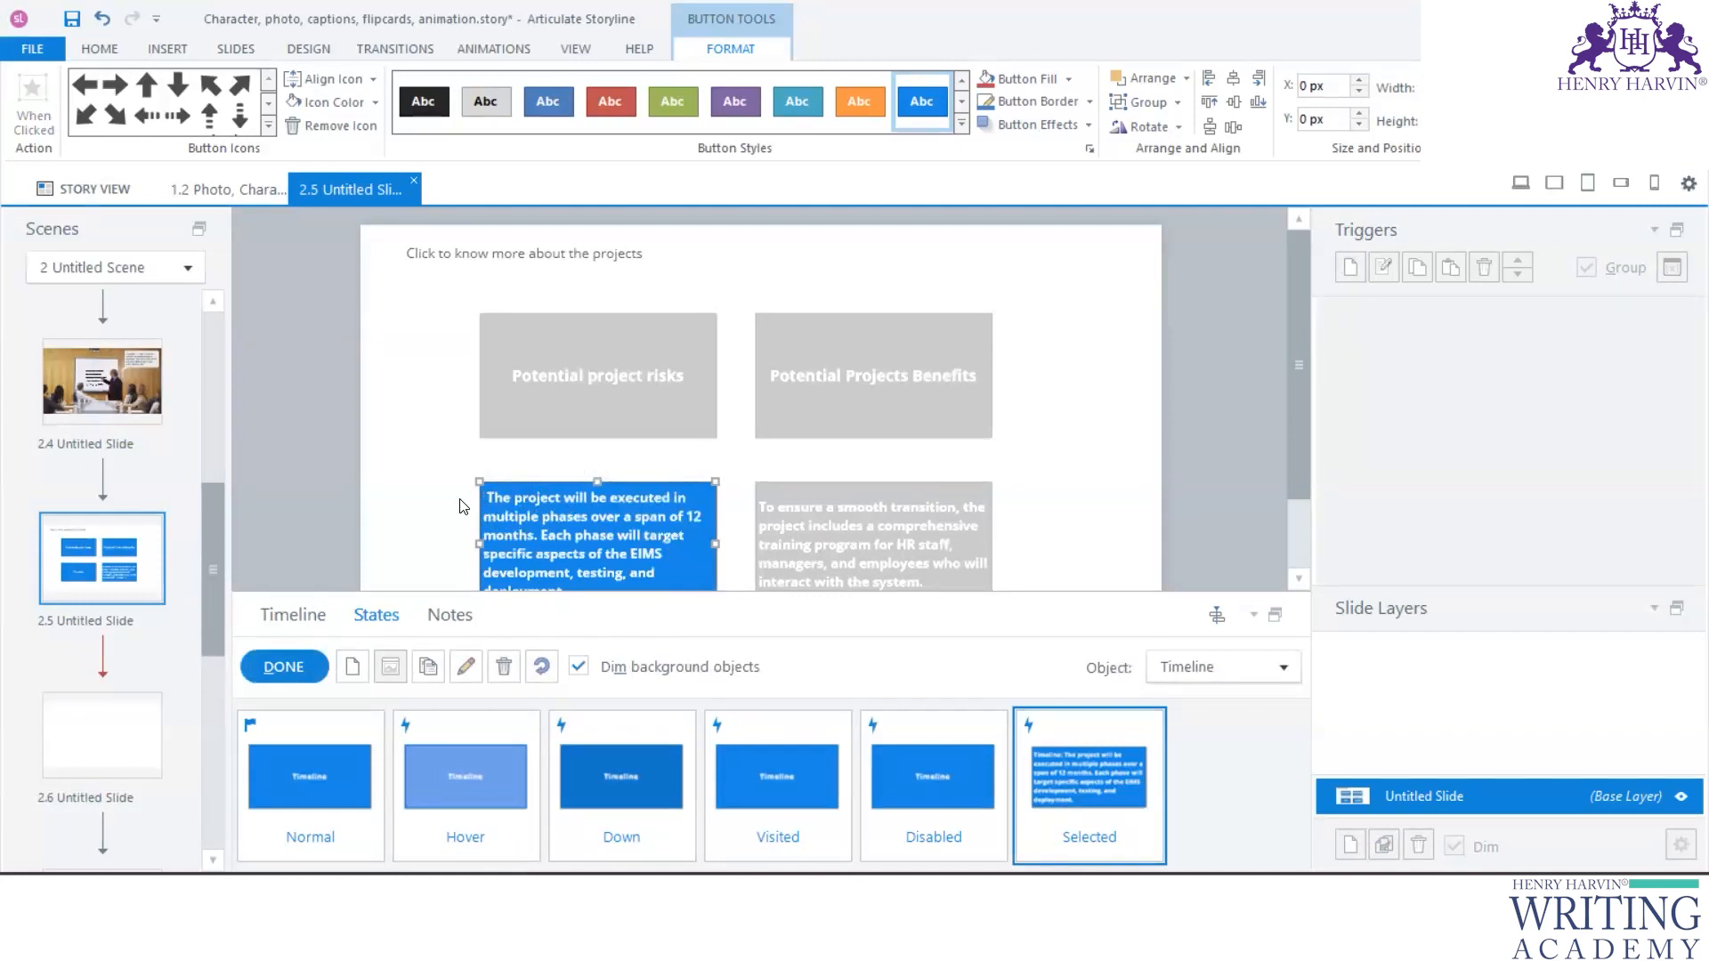
- Finish editing the Timeline button's states, then make the heading "Click to know more about the projects" bold at size 16
click(285, 668)
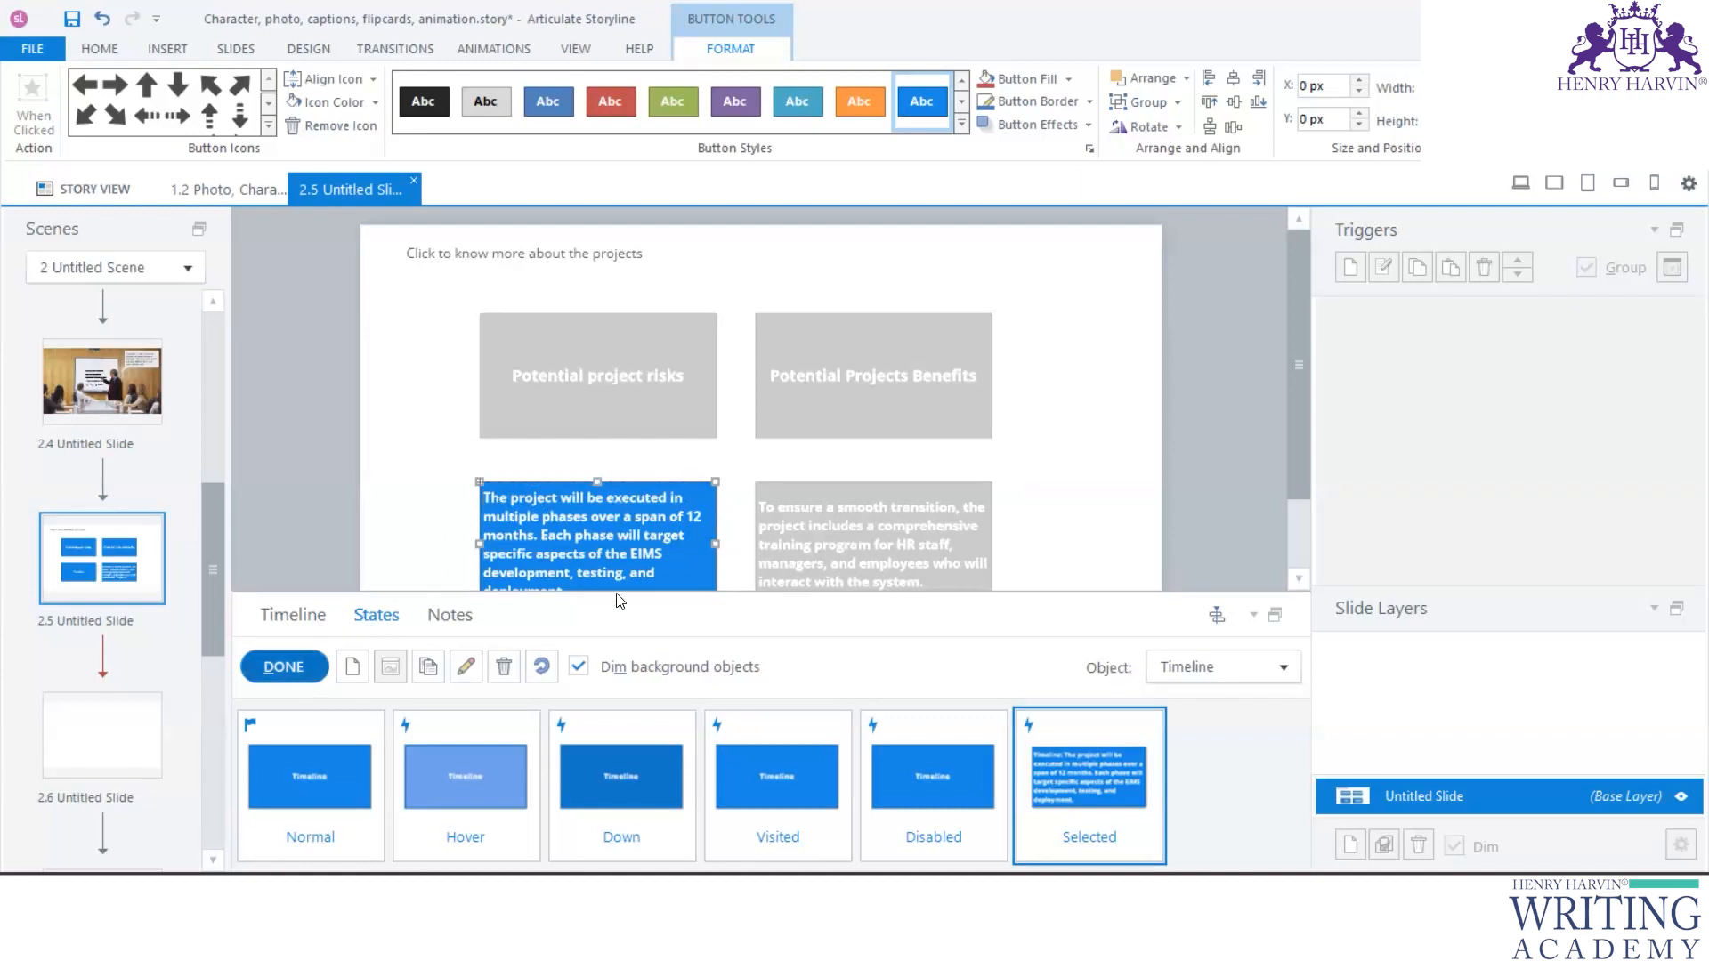
drag(644, 598, 644, 767)
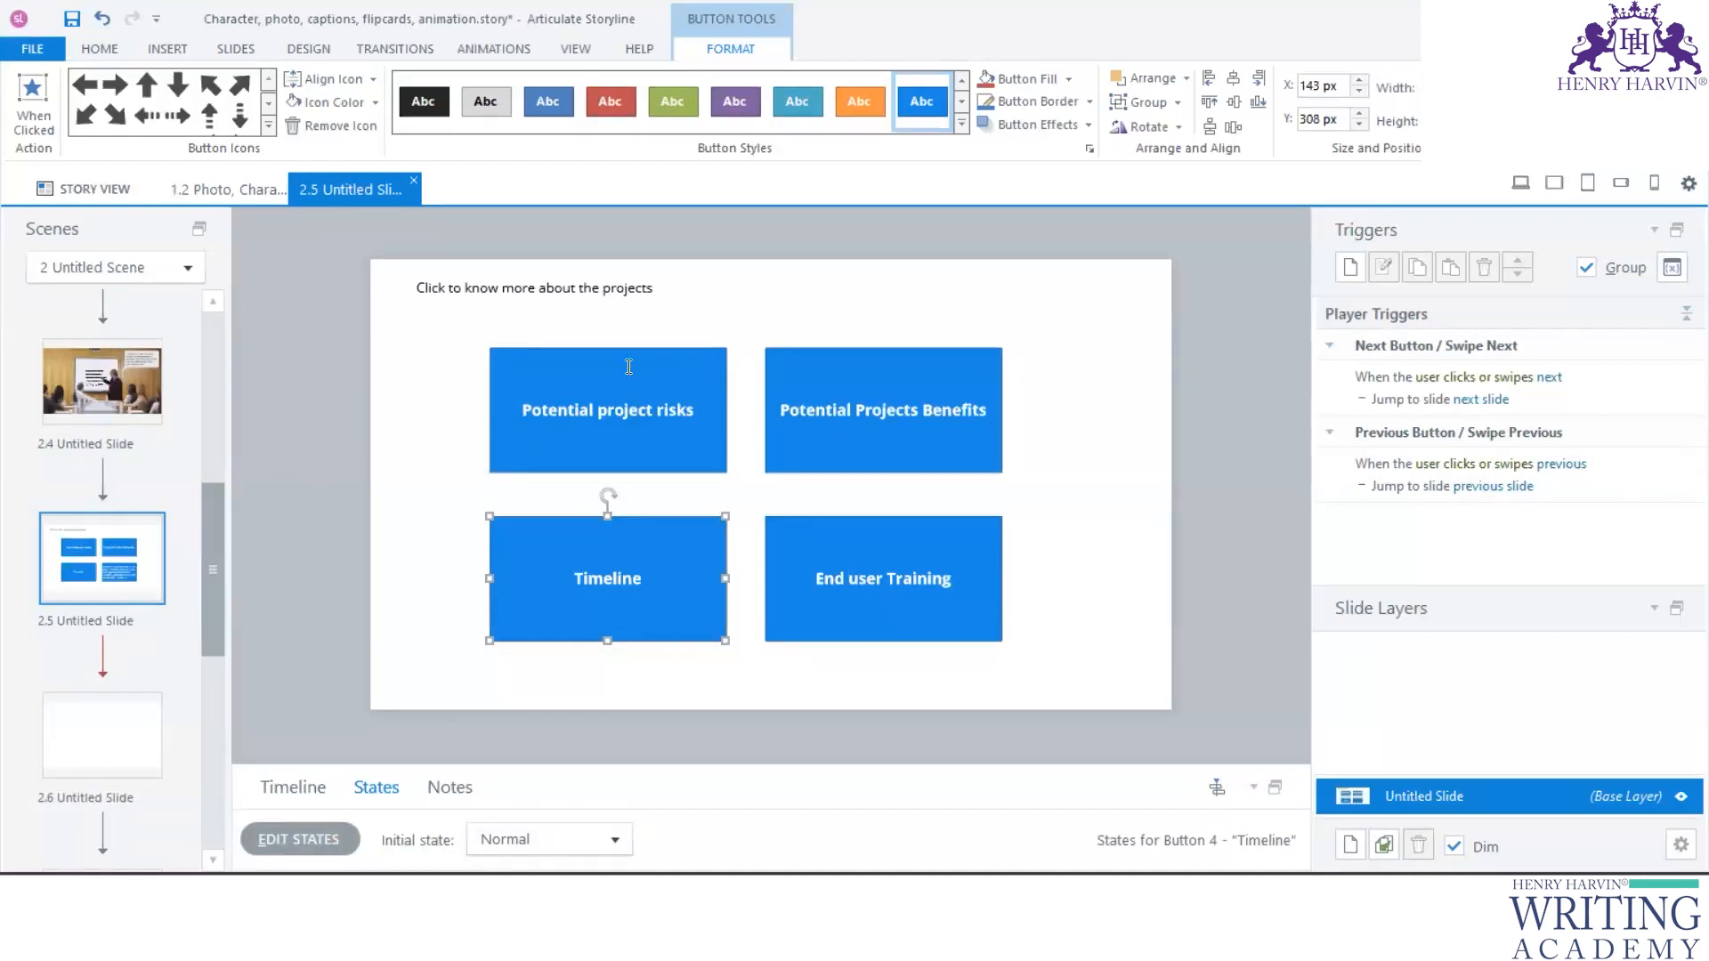
click(570, 292)
key(ctrl+a)
key(ctrl+shift+period)
key(ctrl+shift+period)
key(ctrl+b)
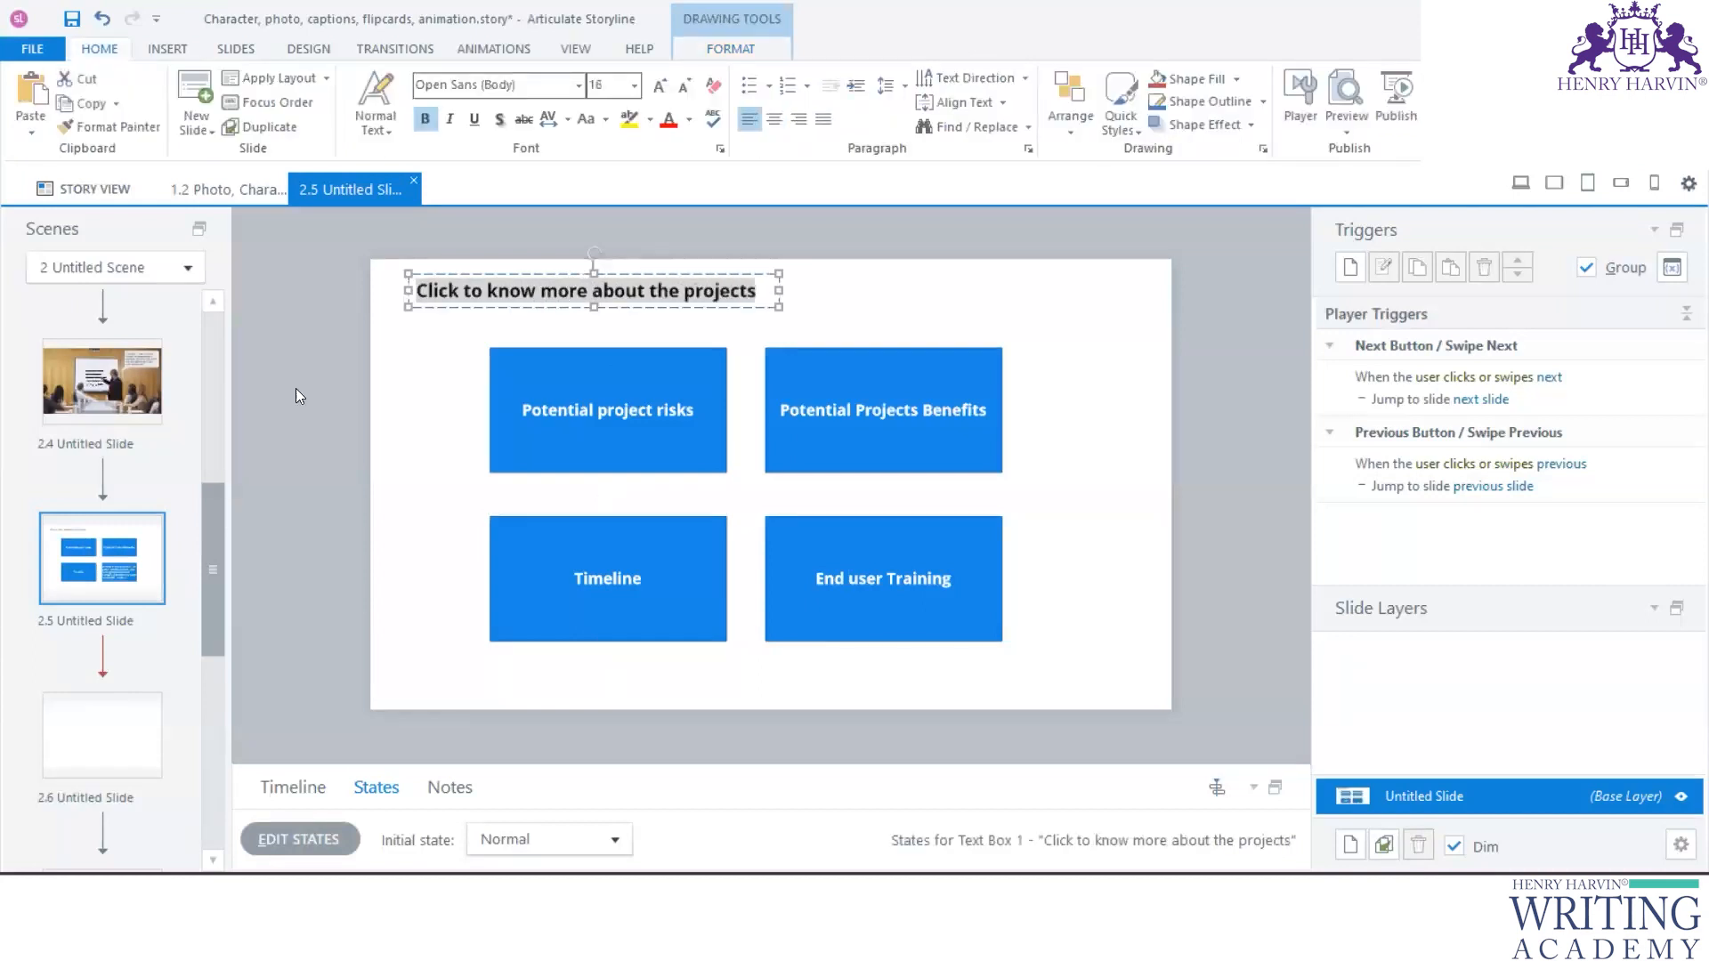
- Open slide 2.2 and copy the full text of the caption that begins with "Congratulations"
scroll(129, 439, up, 5)
click(115, 534)
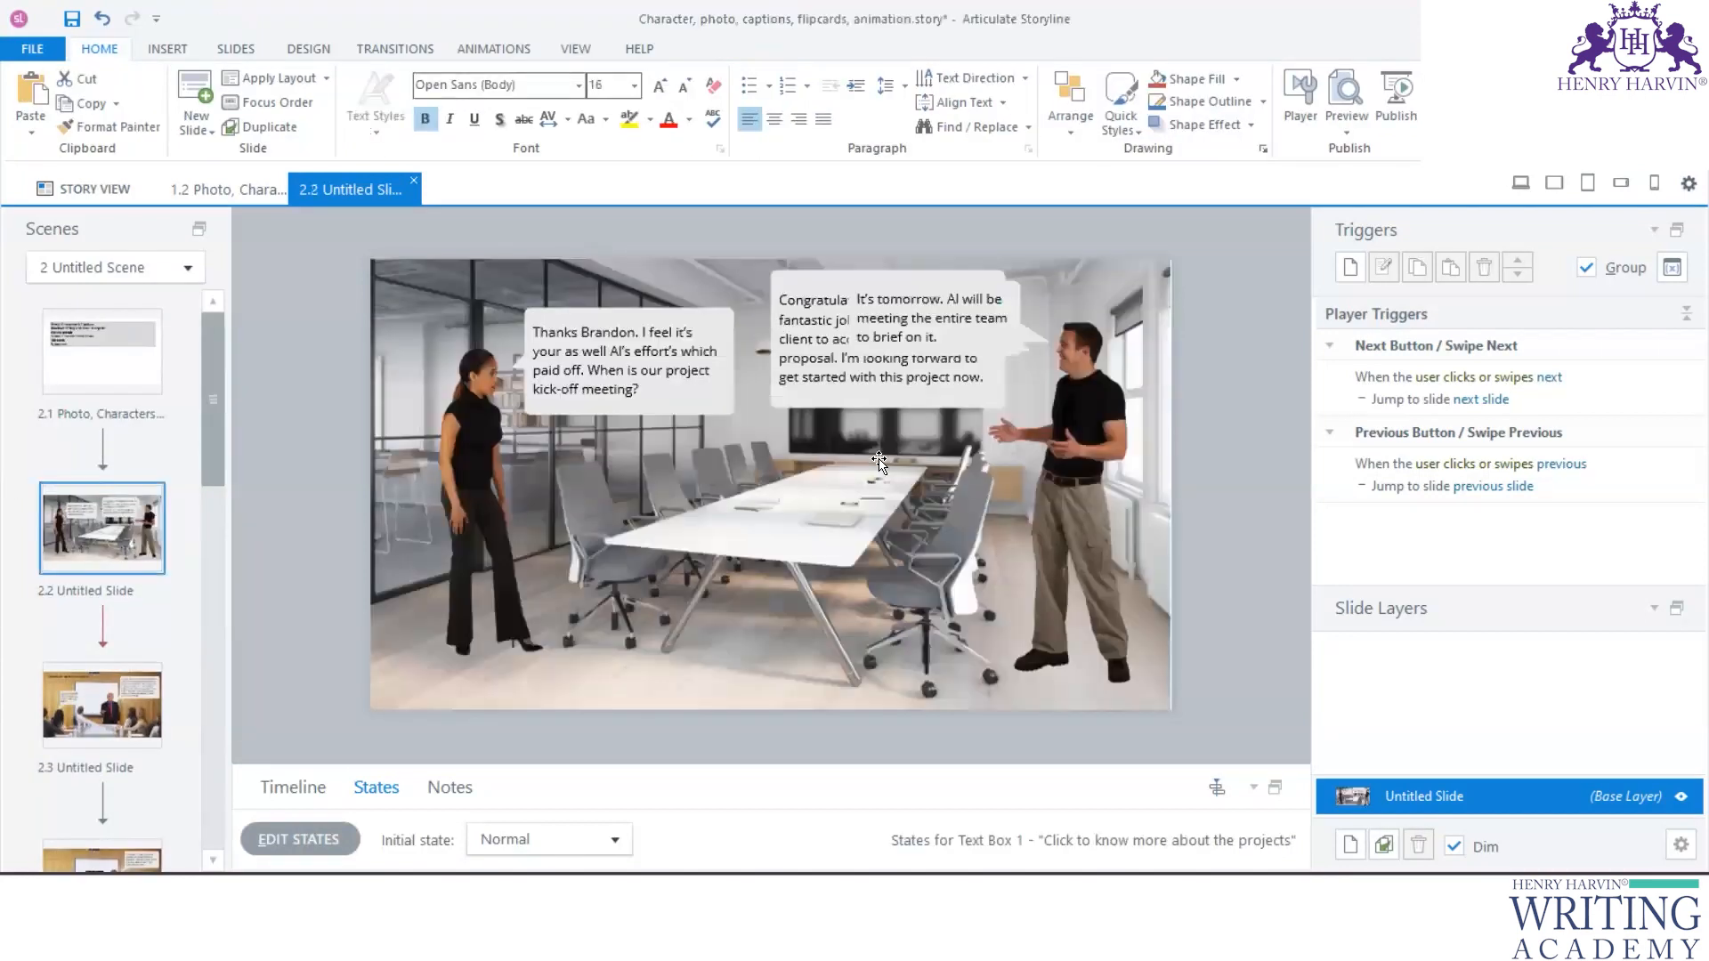
mouse_move(734, 765)
mouse_down()
mouse_move(750, 492)
mouse_move(750, 708)
mouse_up()
click(911, 336)
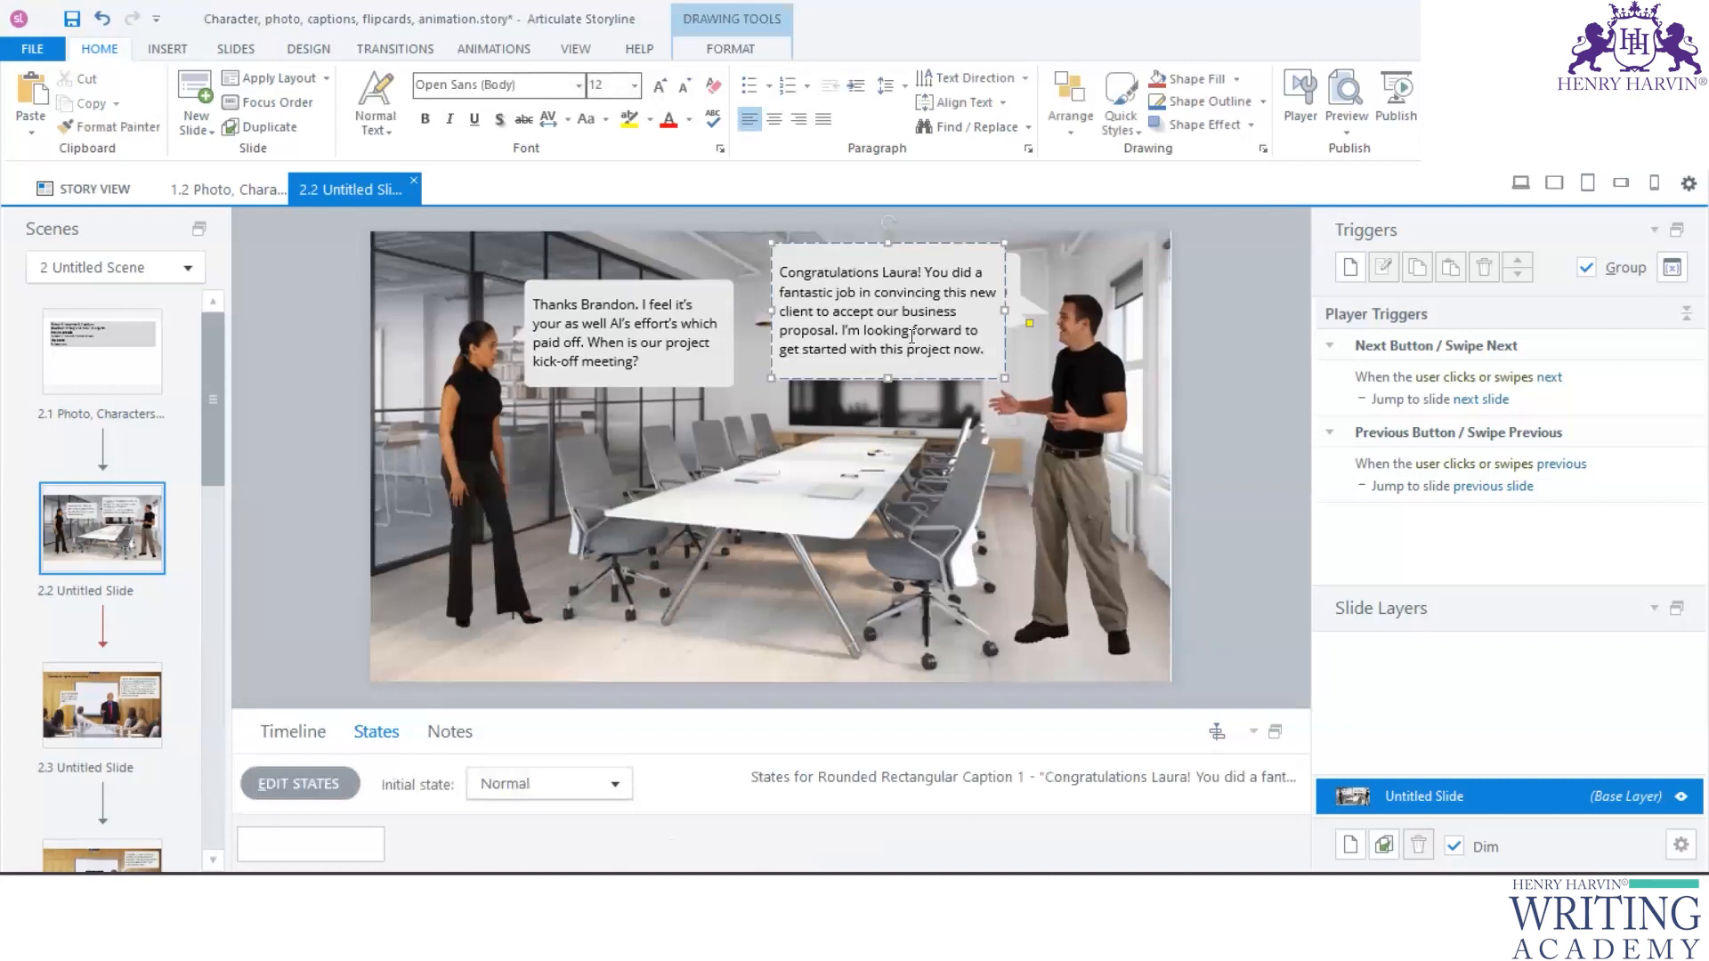
key(ctrl+a)
key(ctrl+c)
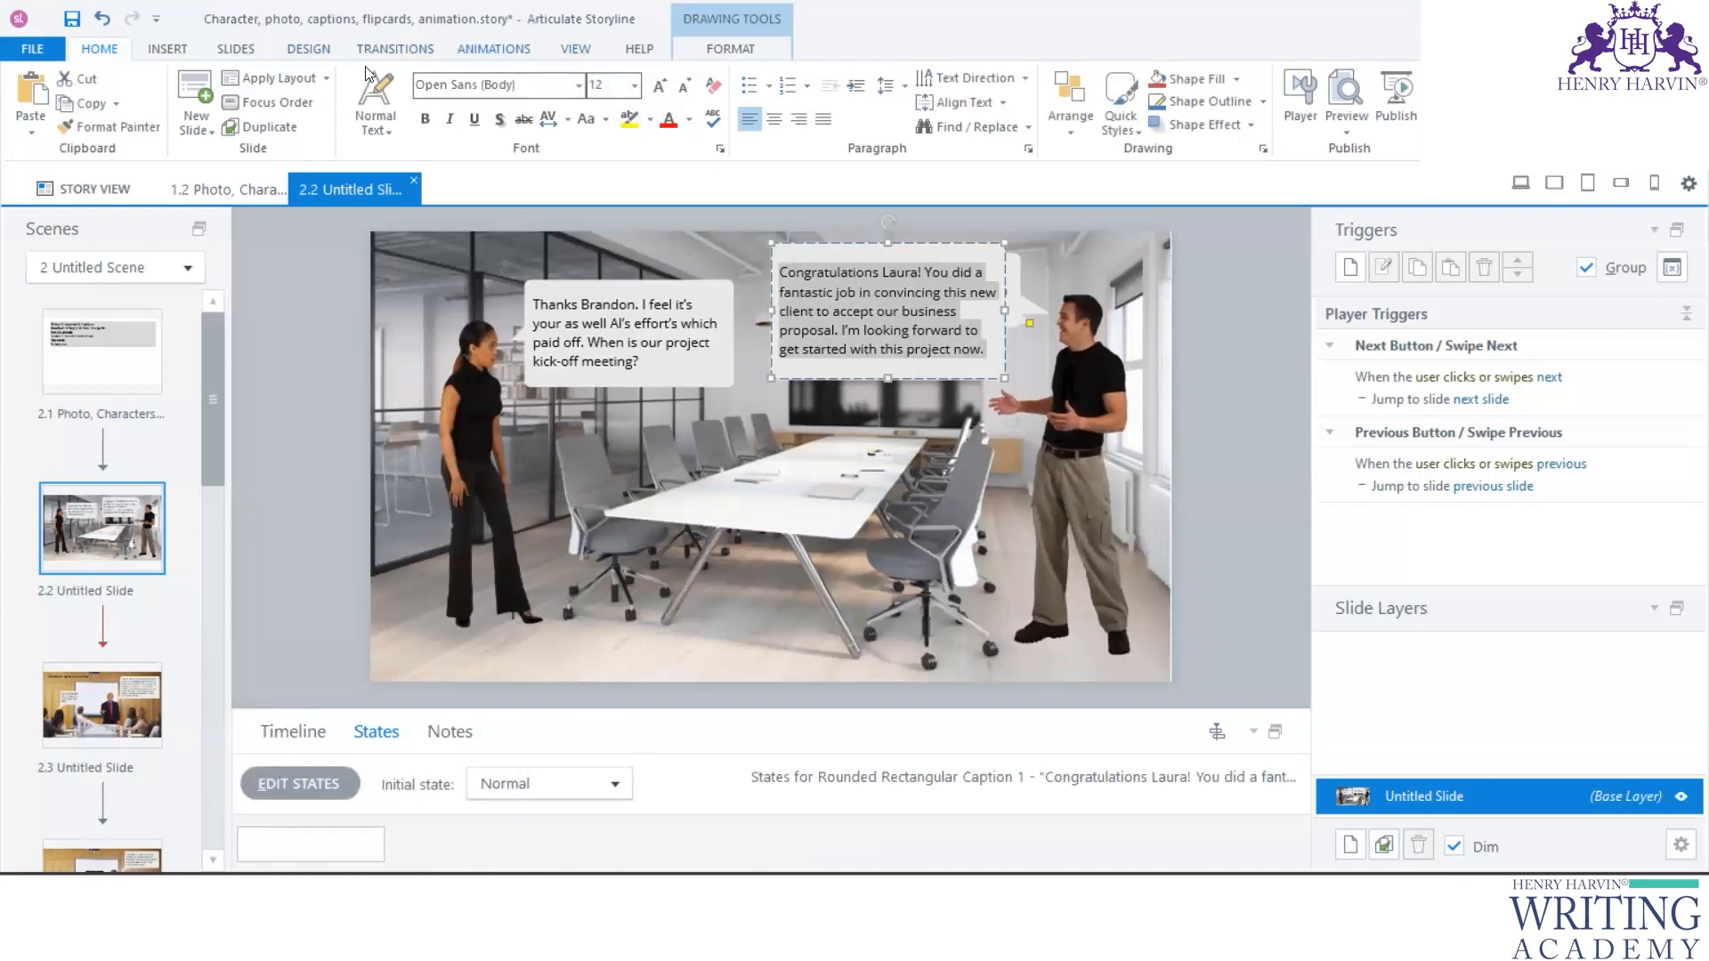
- Insert text-to-speech audio from the copied congratulations text, using the English (US) voice Gregory (Male) and generating closed captions
click(162, 52)
click(740, 133)
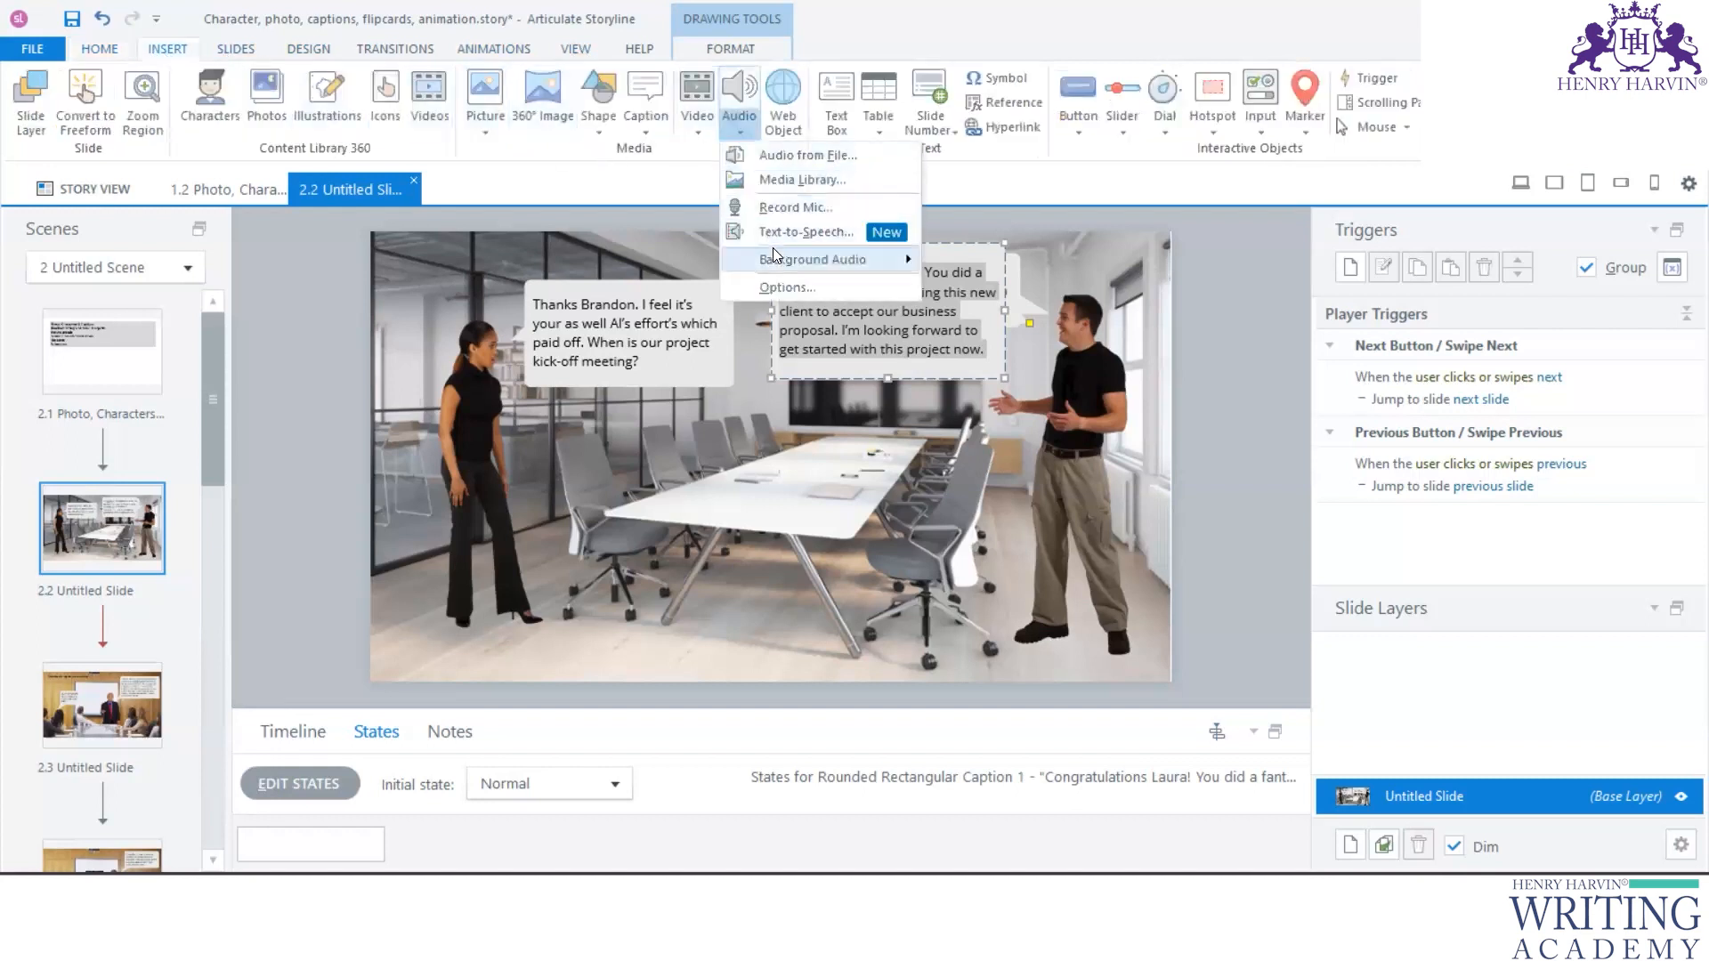
click(796, 231)
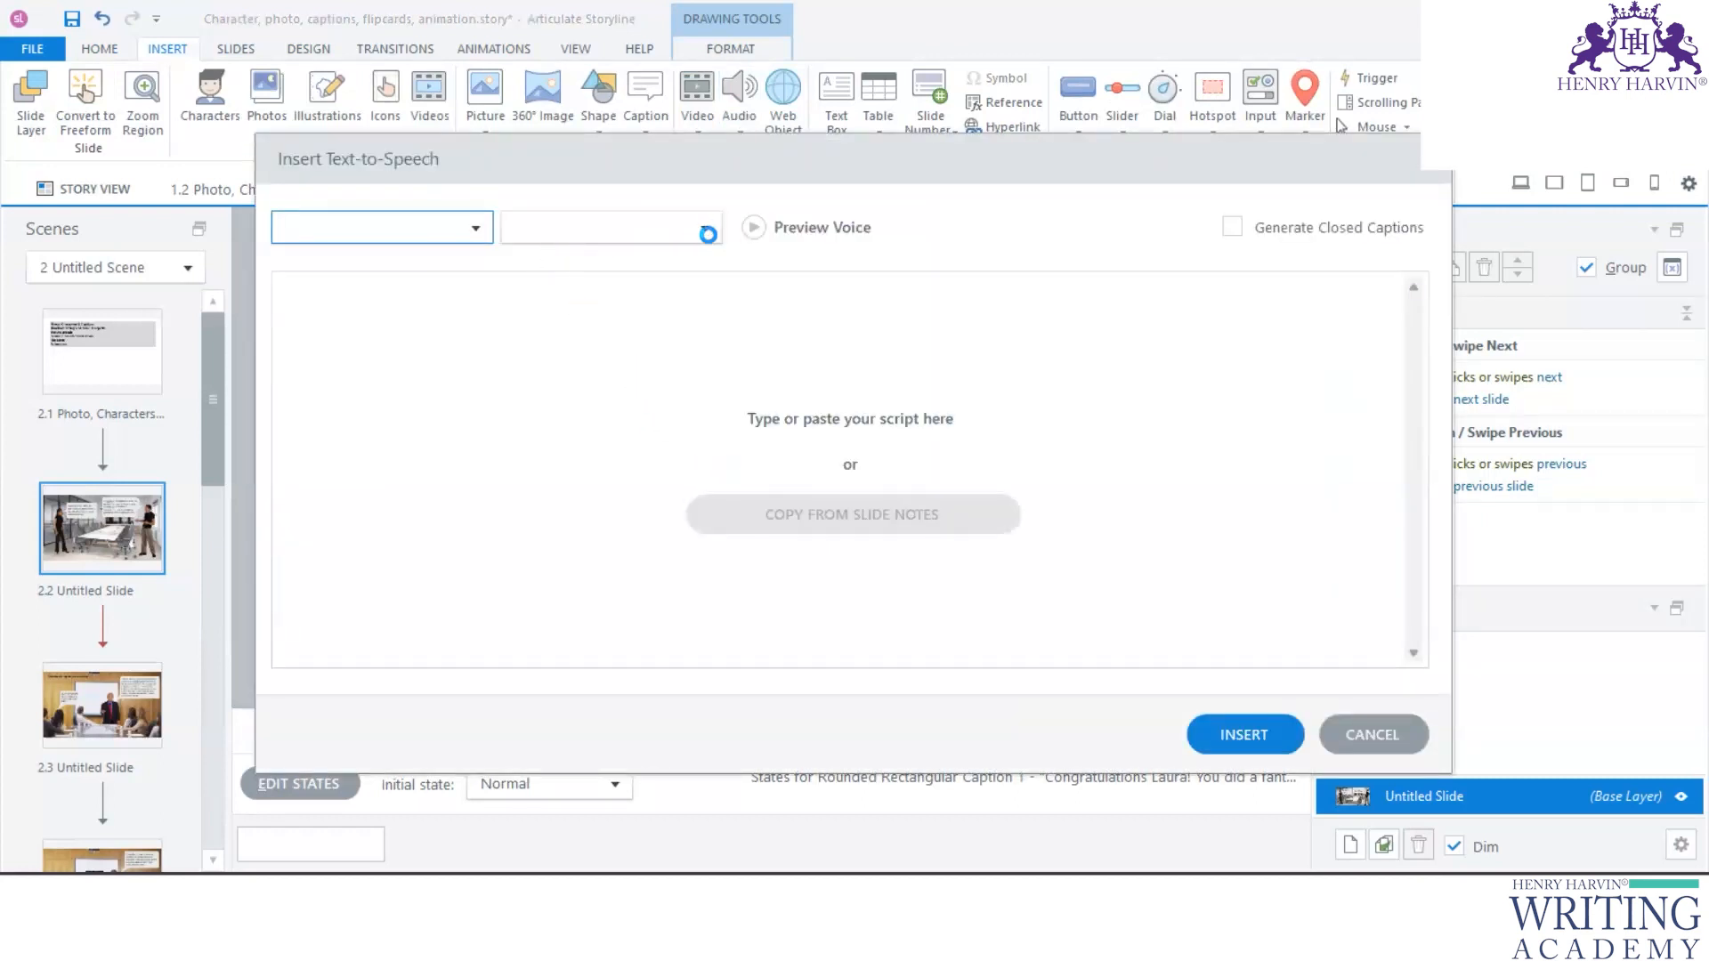
click(705, 229)
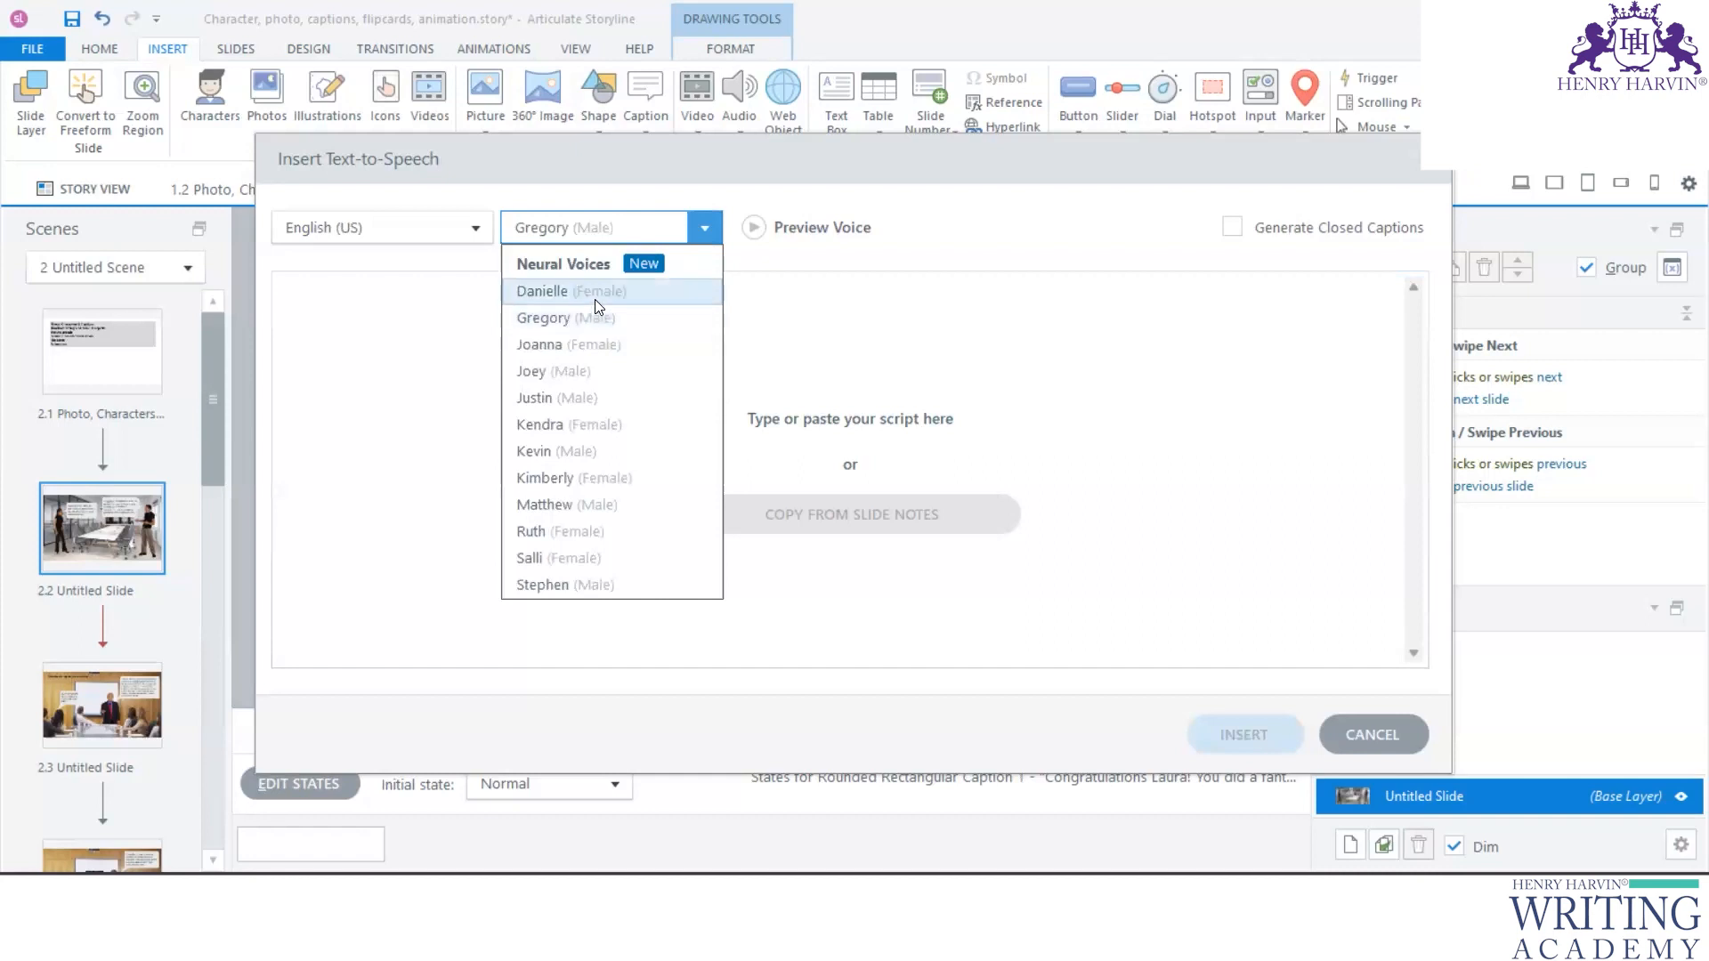
click(591, 318)
click(477, 333)
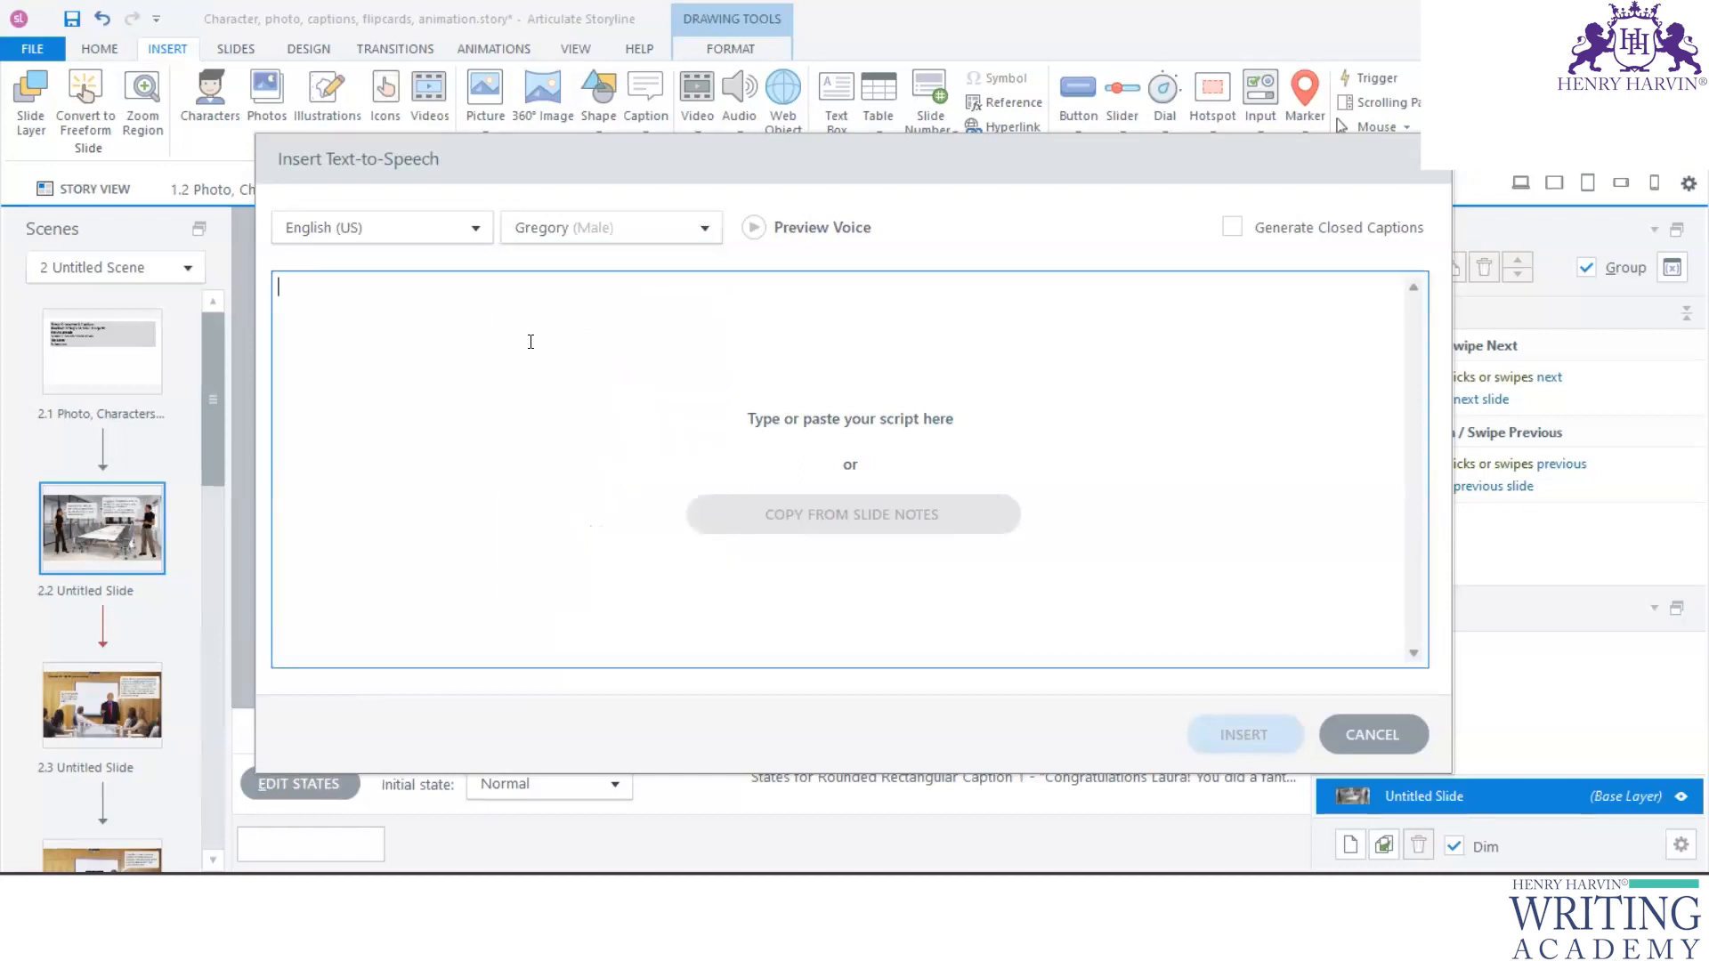
key(ctrl+v)
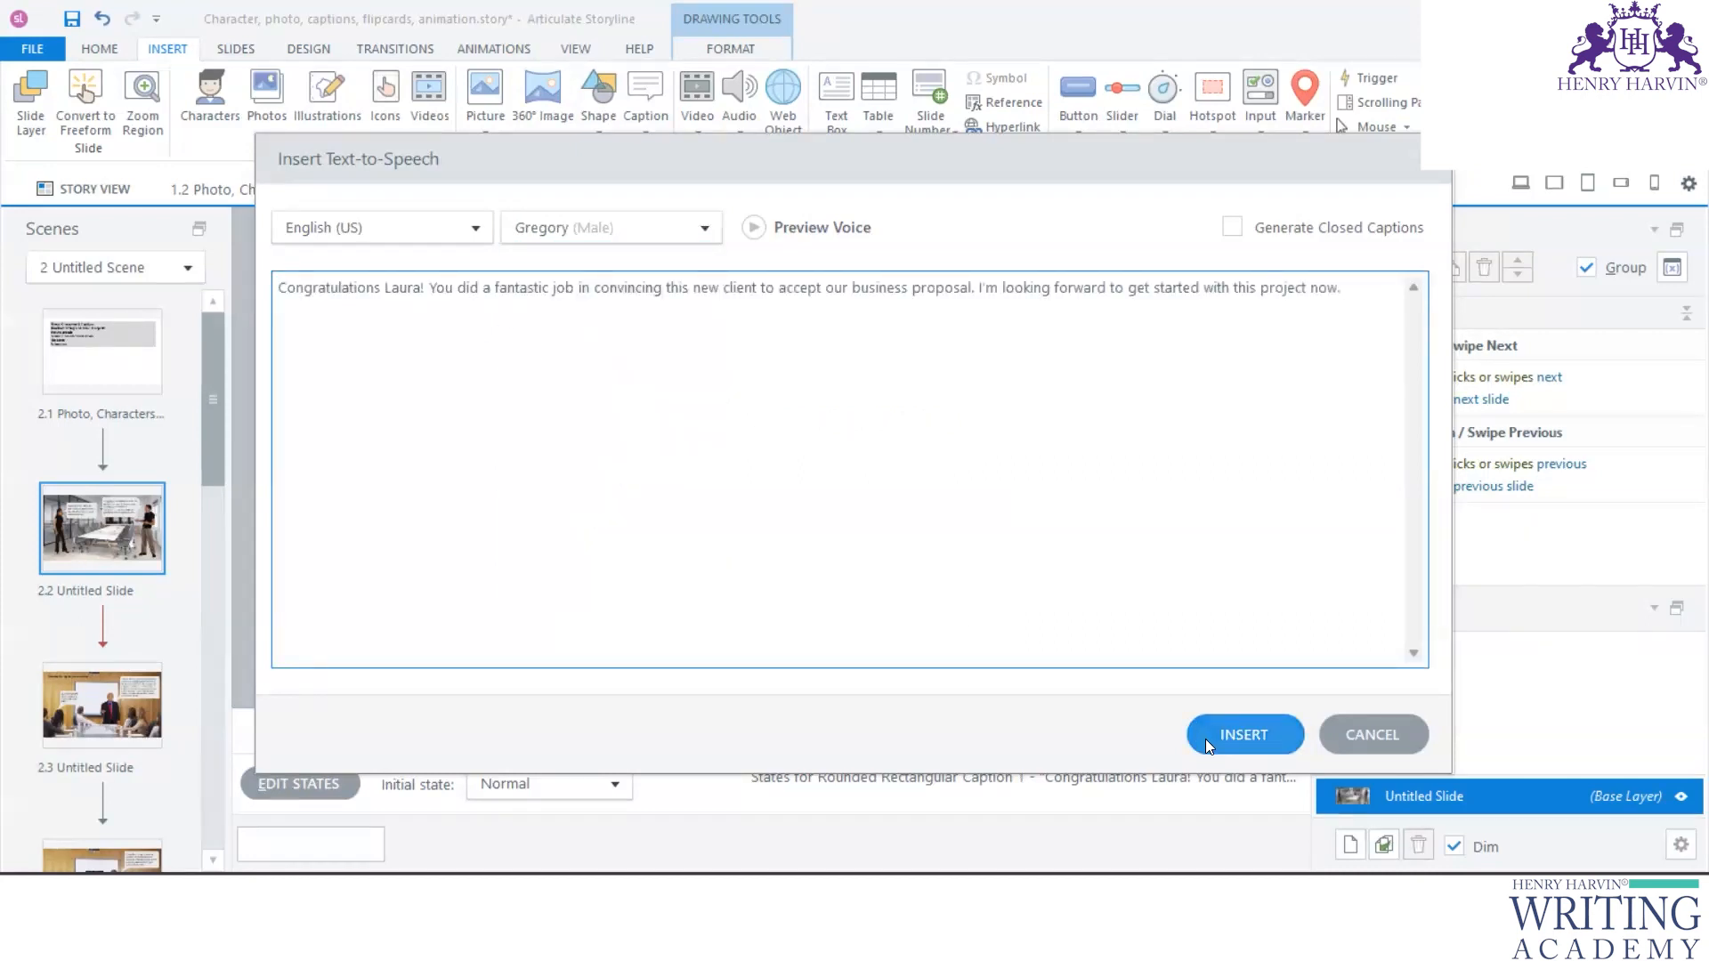
click(1234, 229)
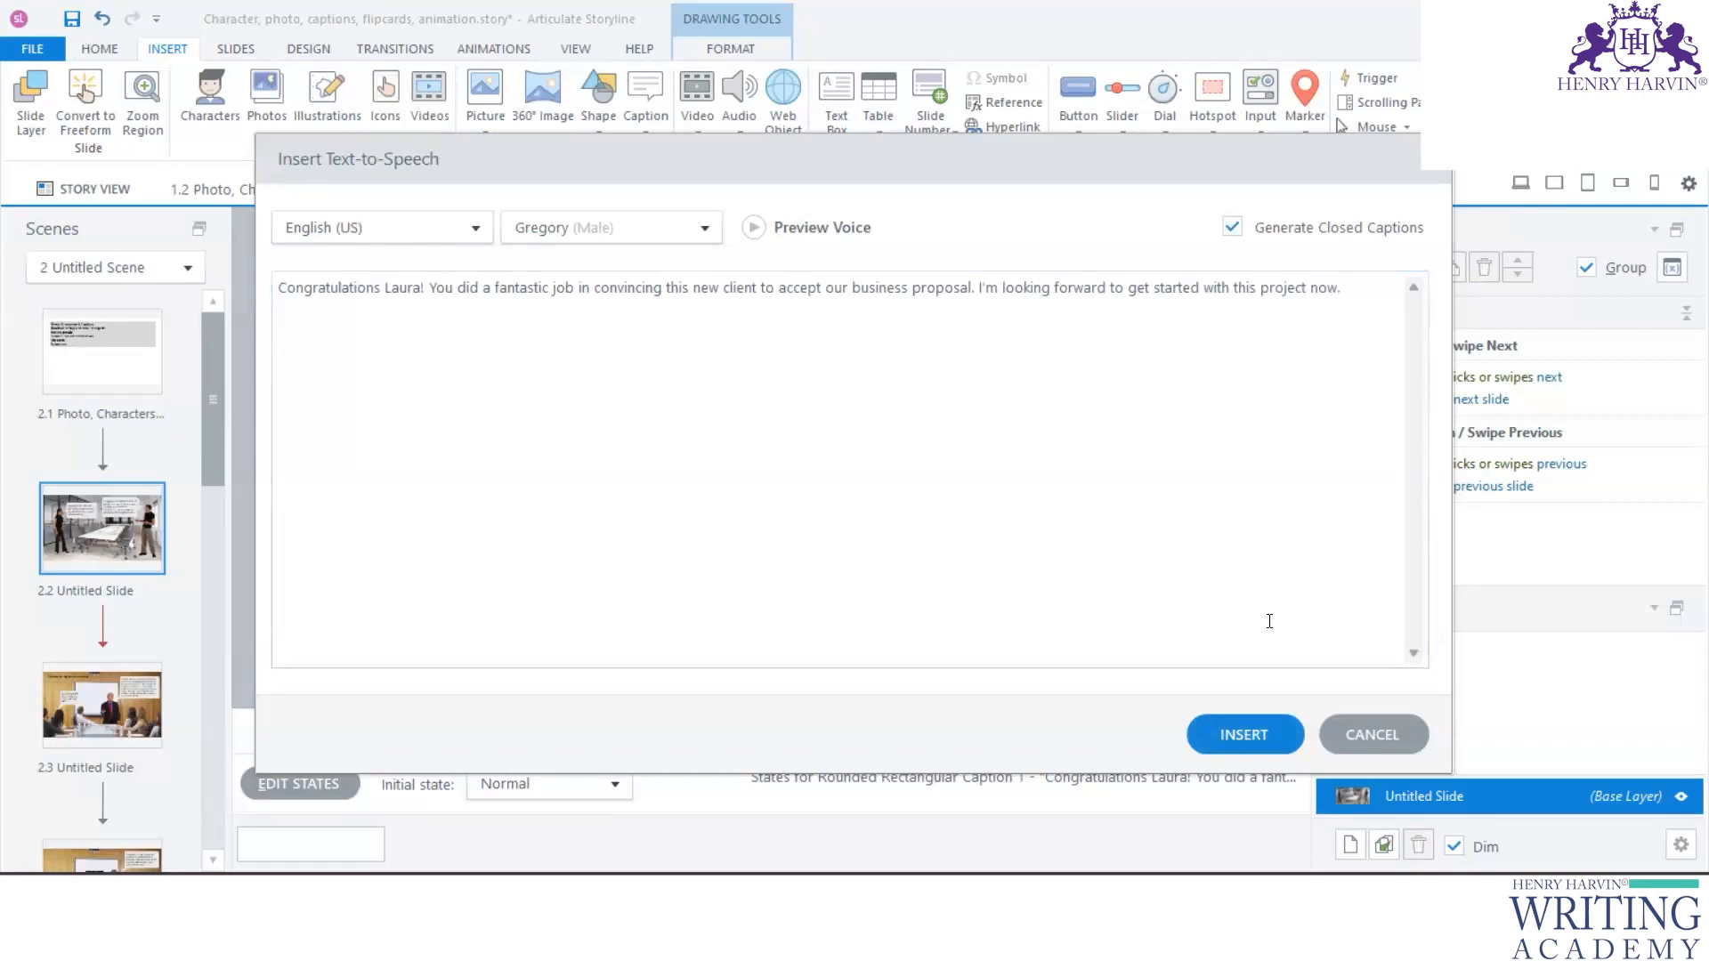
click(1243, 739)
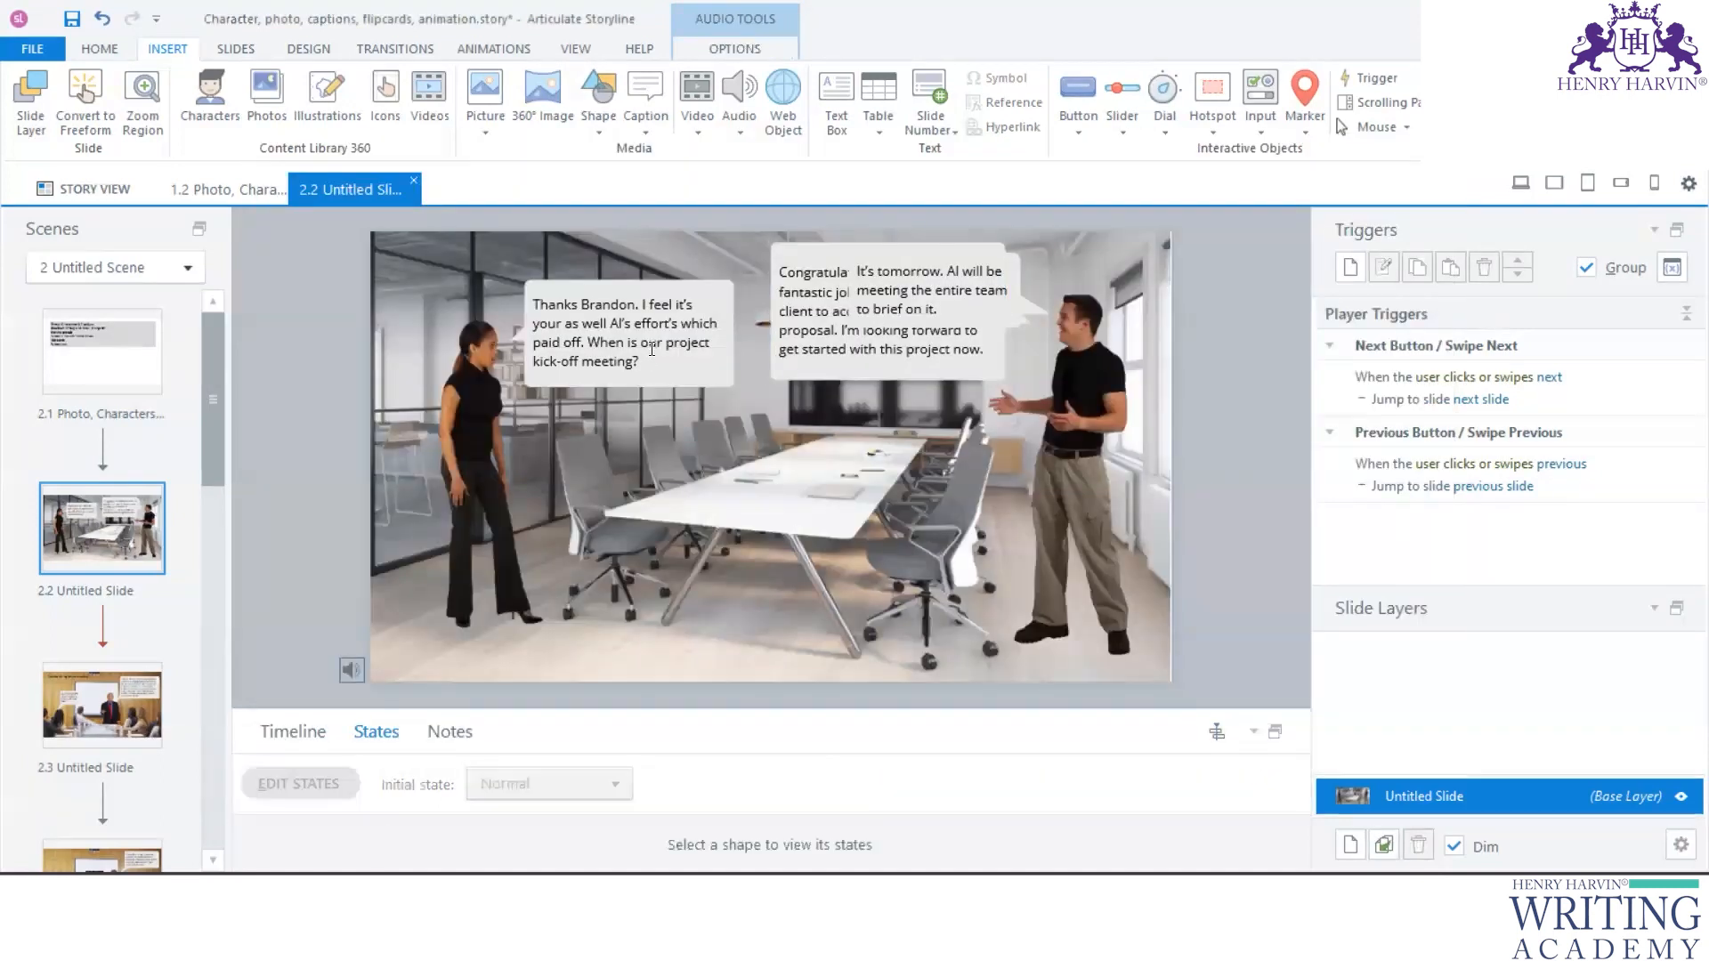
- Copy the "It's tomorrow" caption's text and insert it as text-to-speech audio with the Gregory (Male) voice and closed captions
click(652, 347)
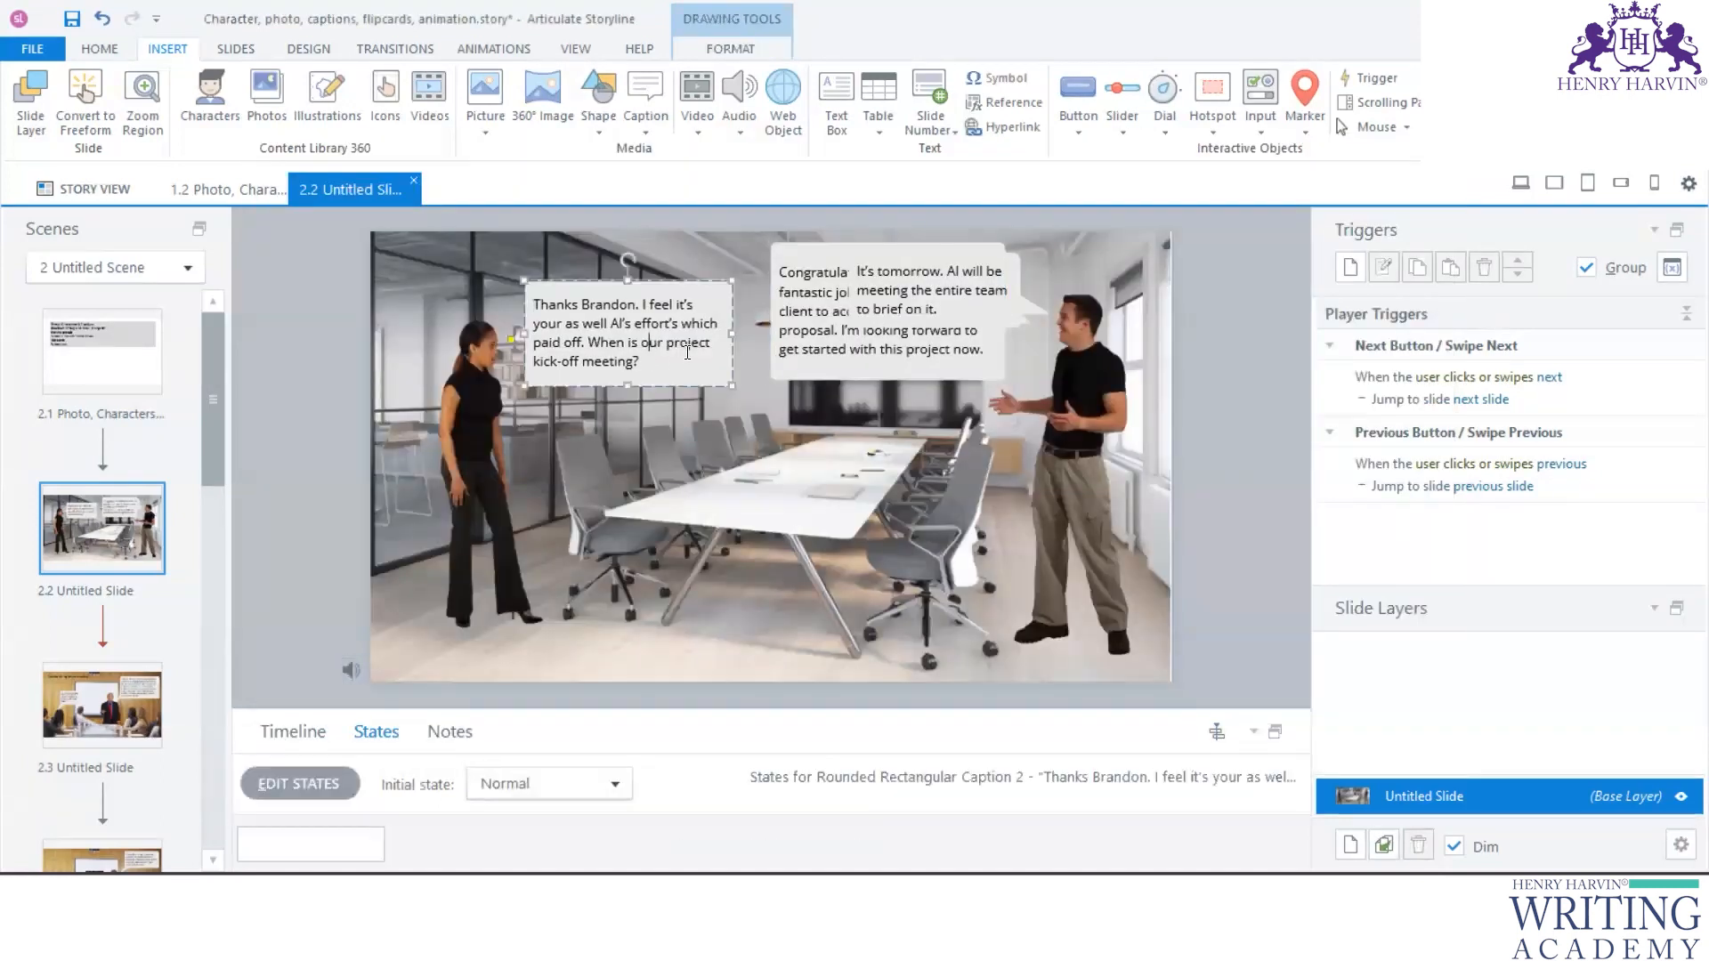
click(998, 280)
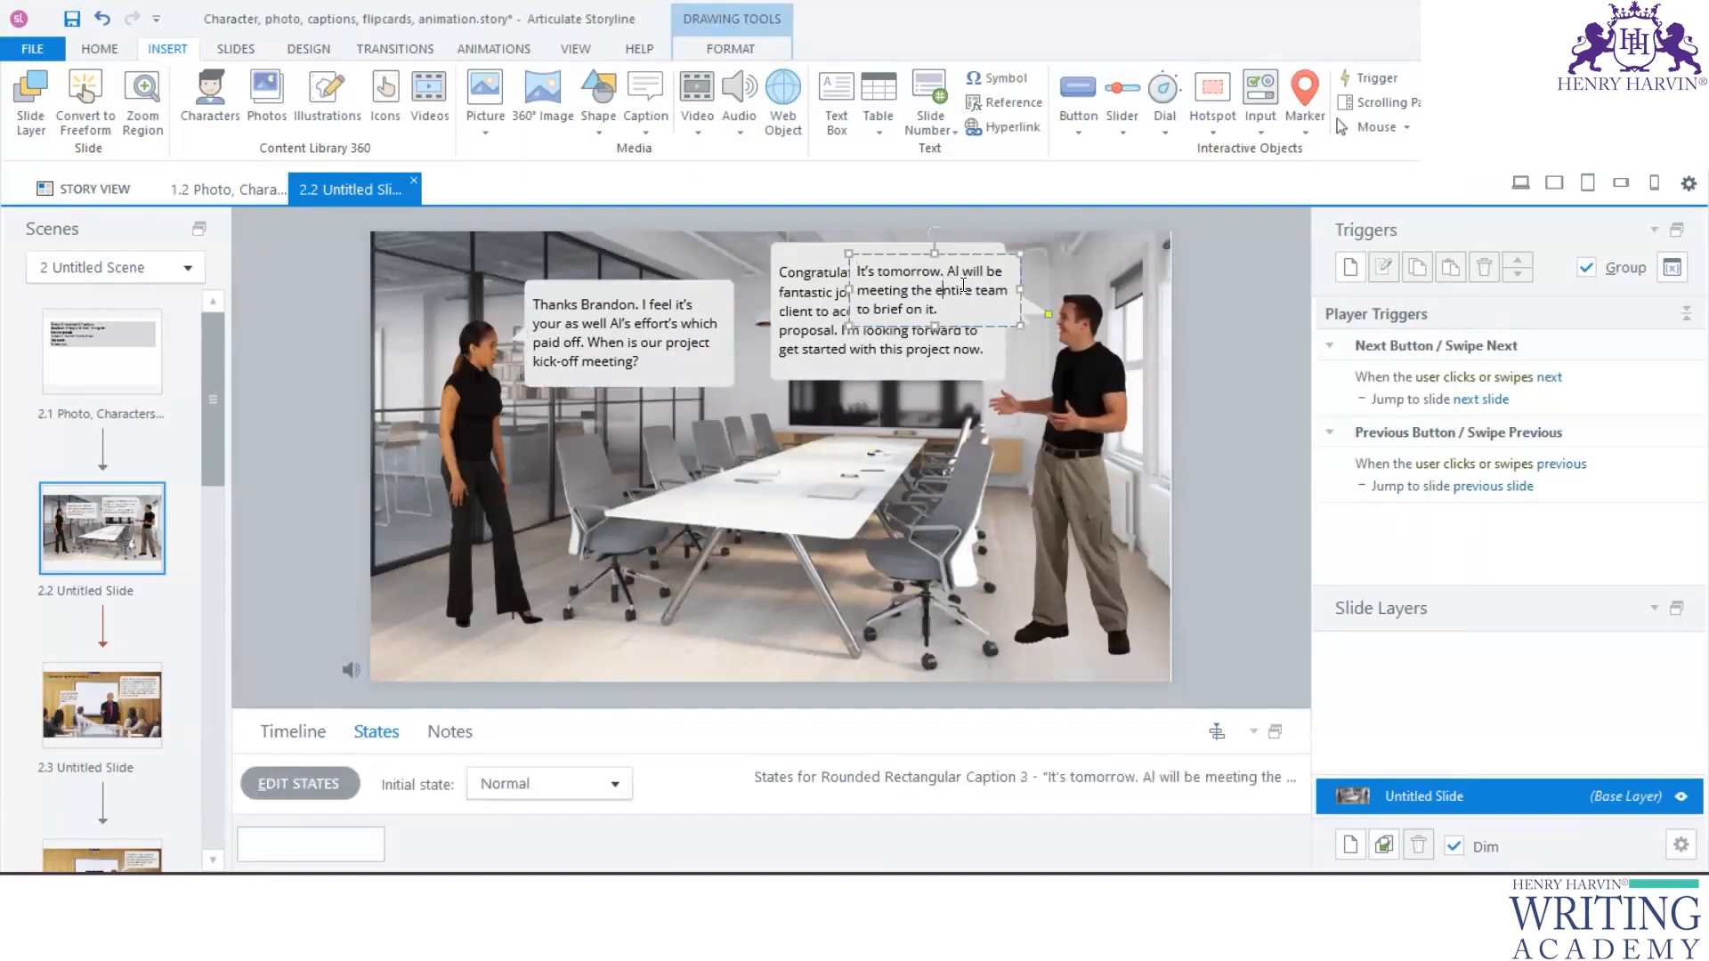
key(ctrl+a)
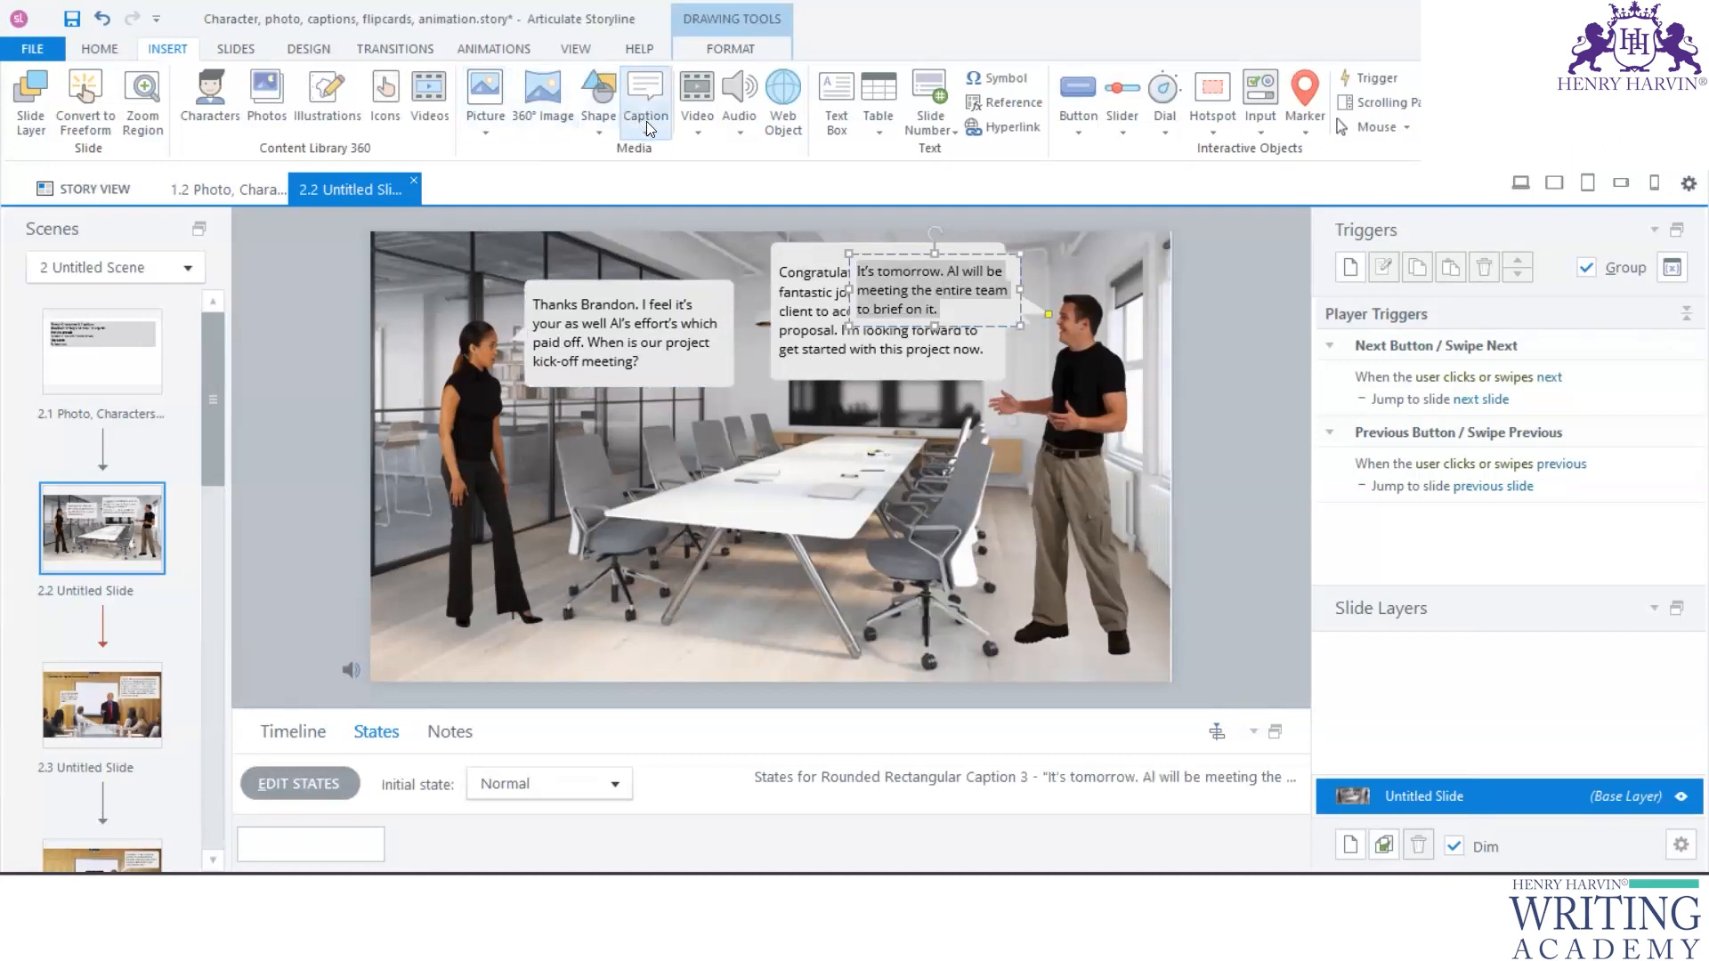
click(730, 126)
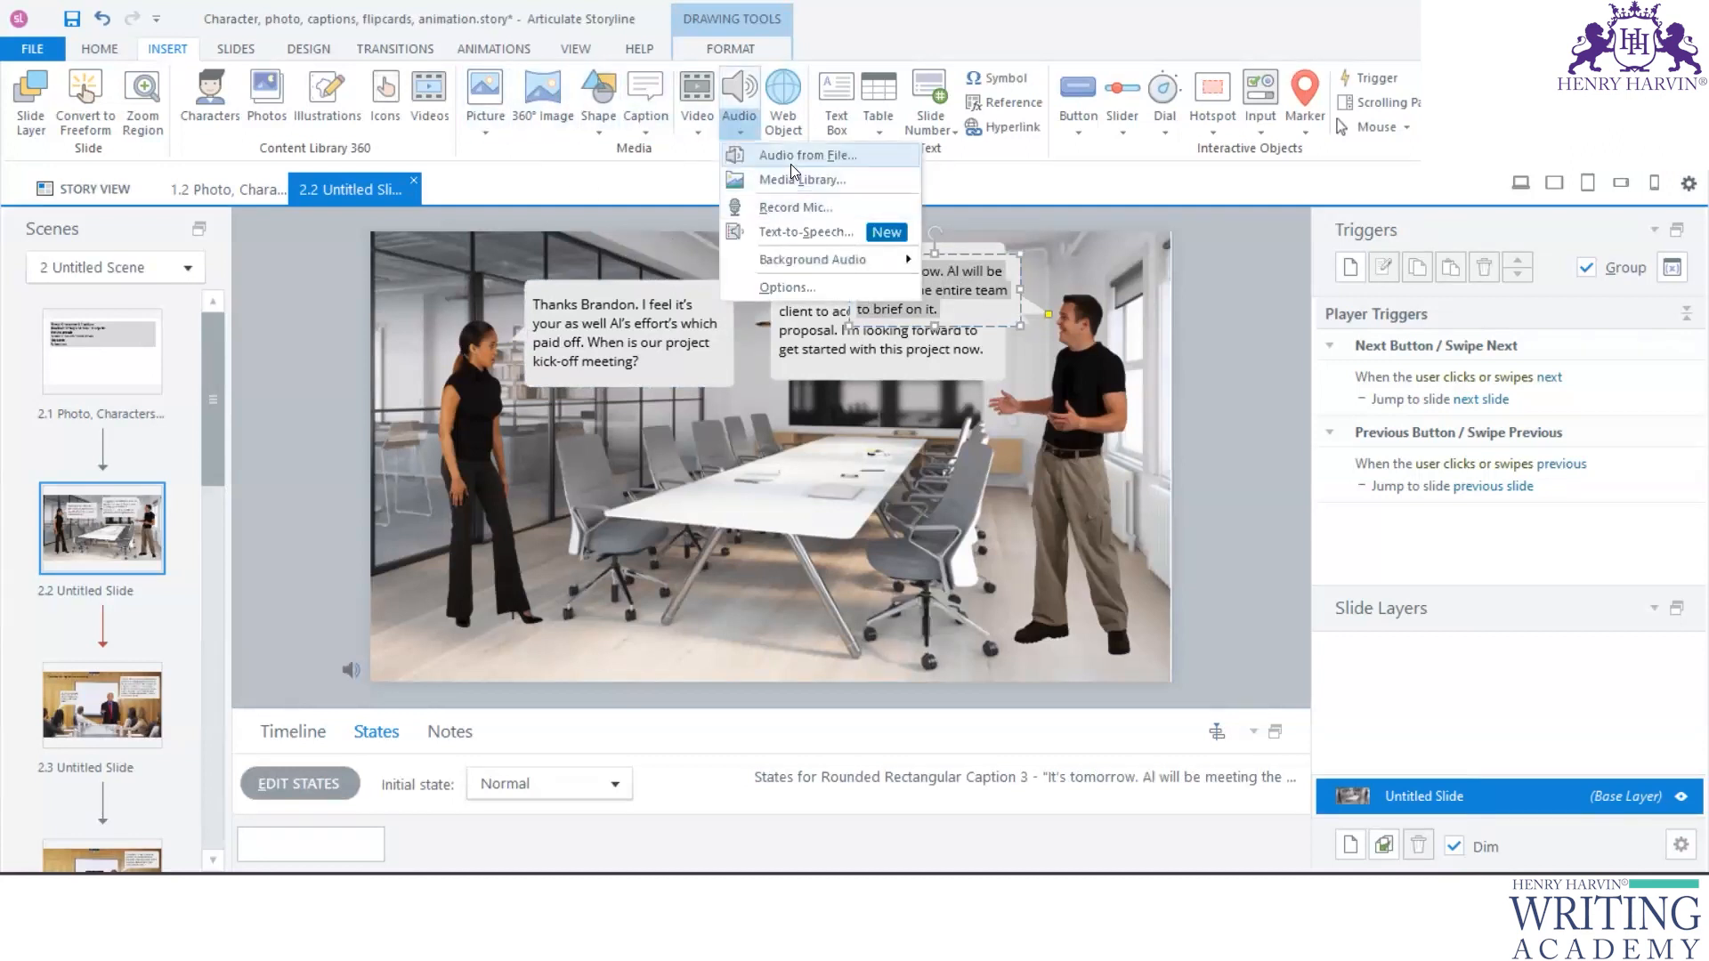
click(787, 232)
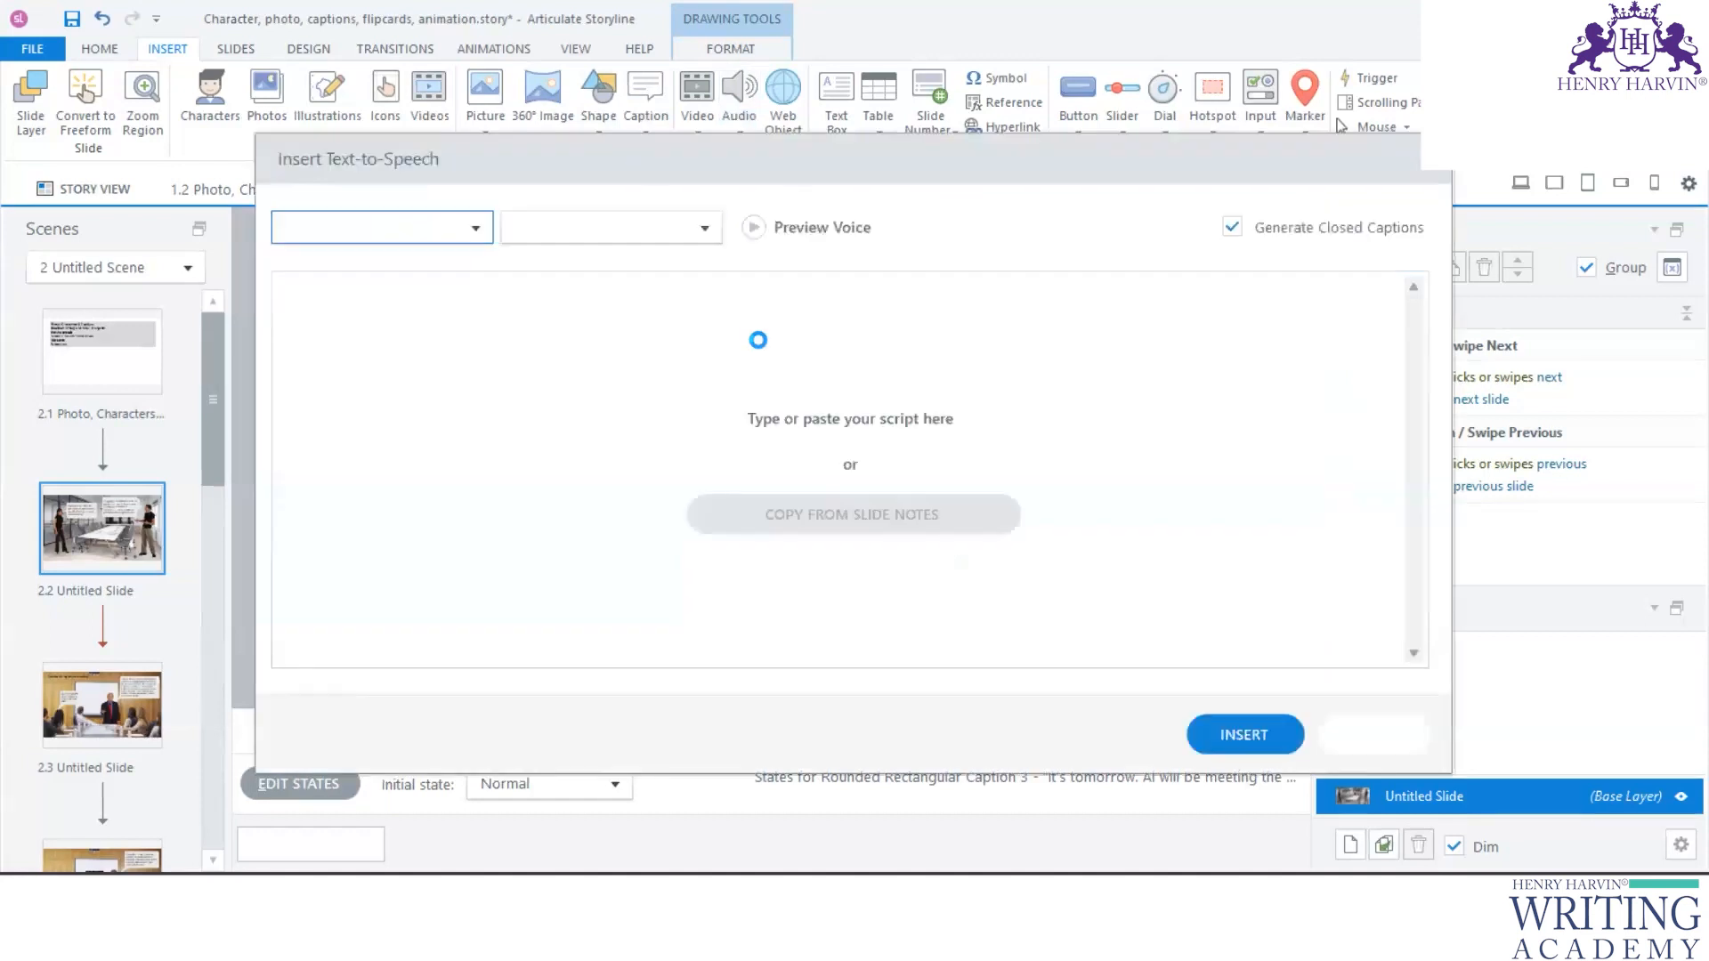
click(961, 512)
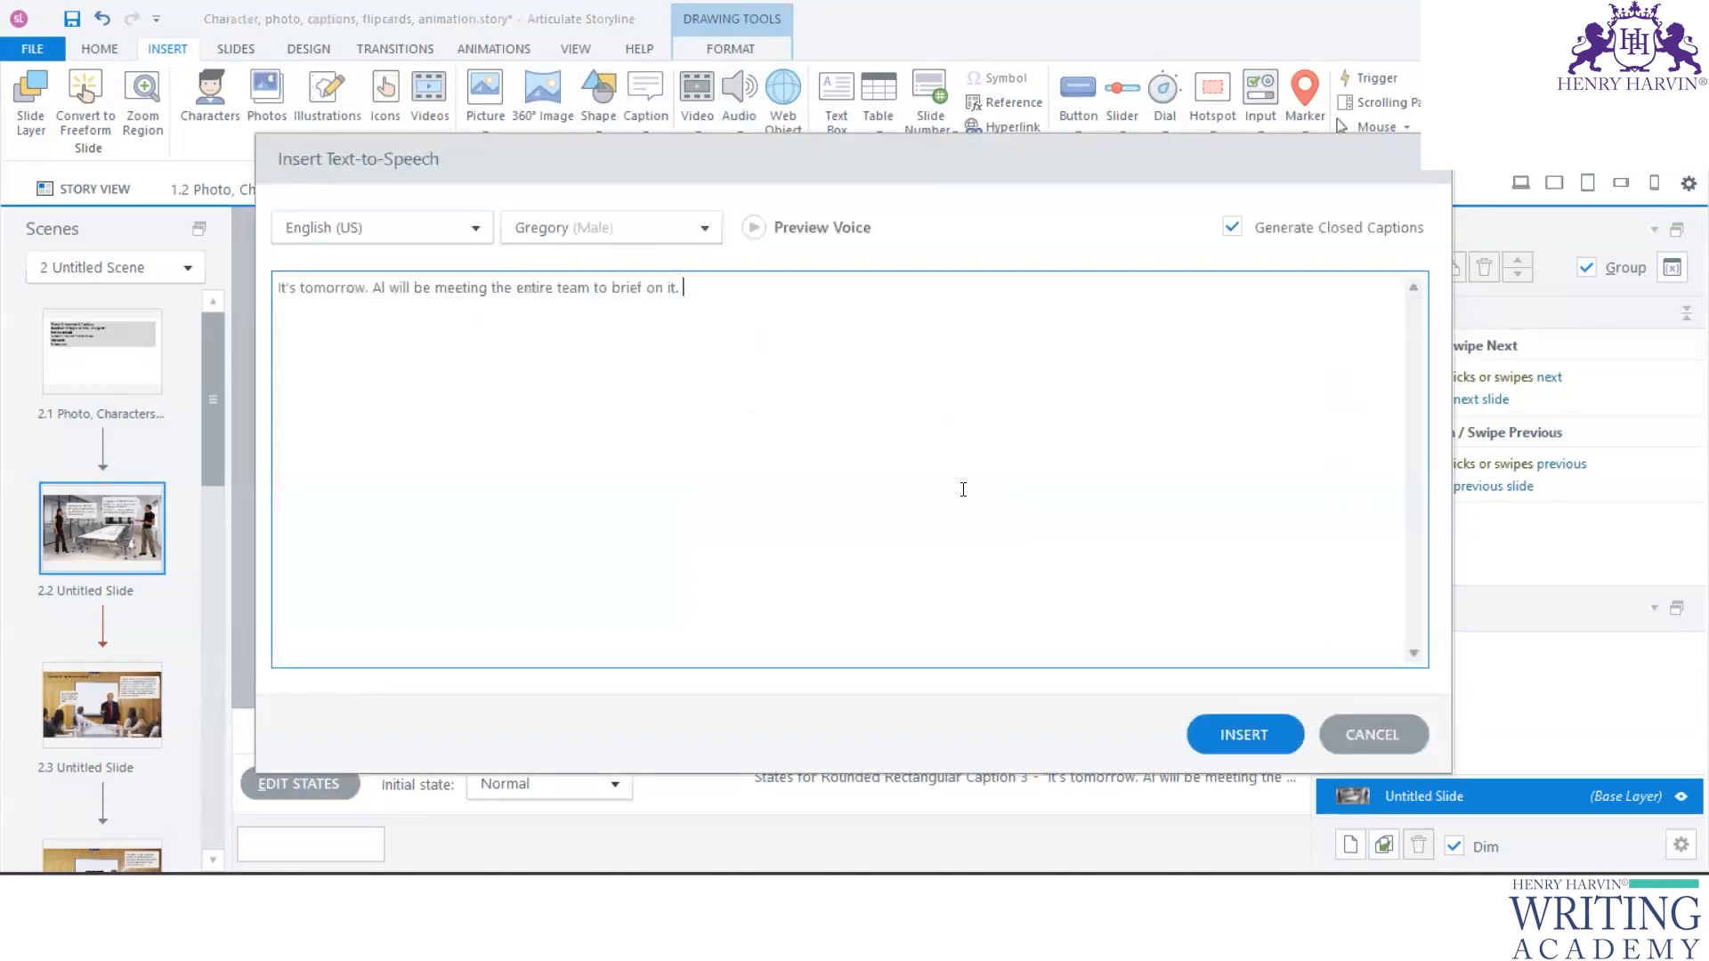
click(1244, 734)
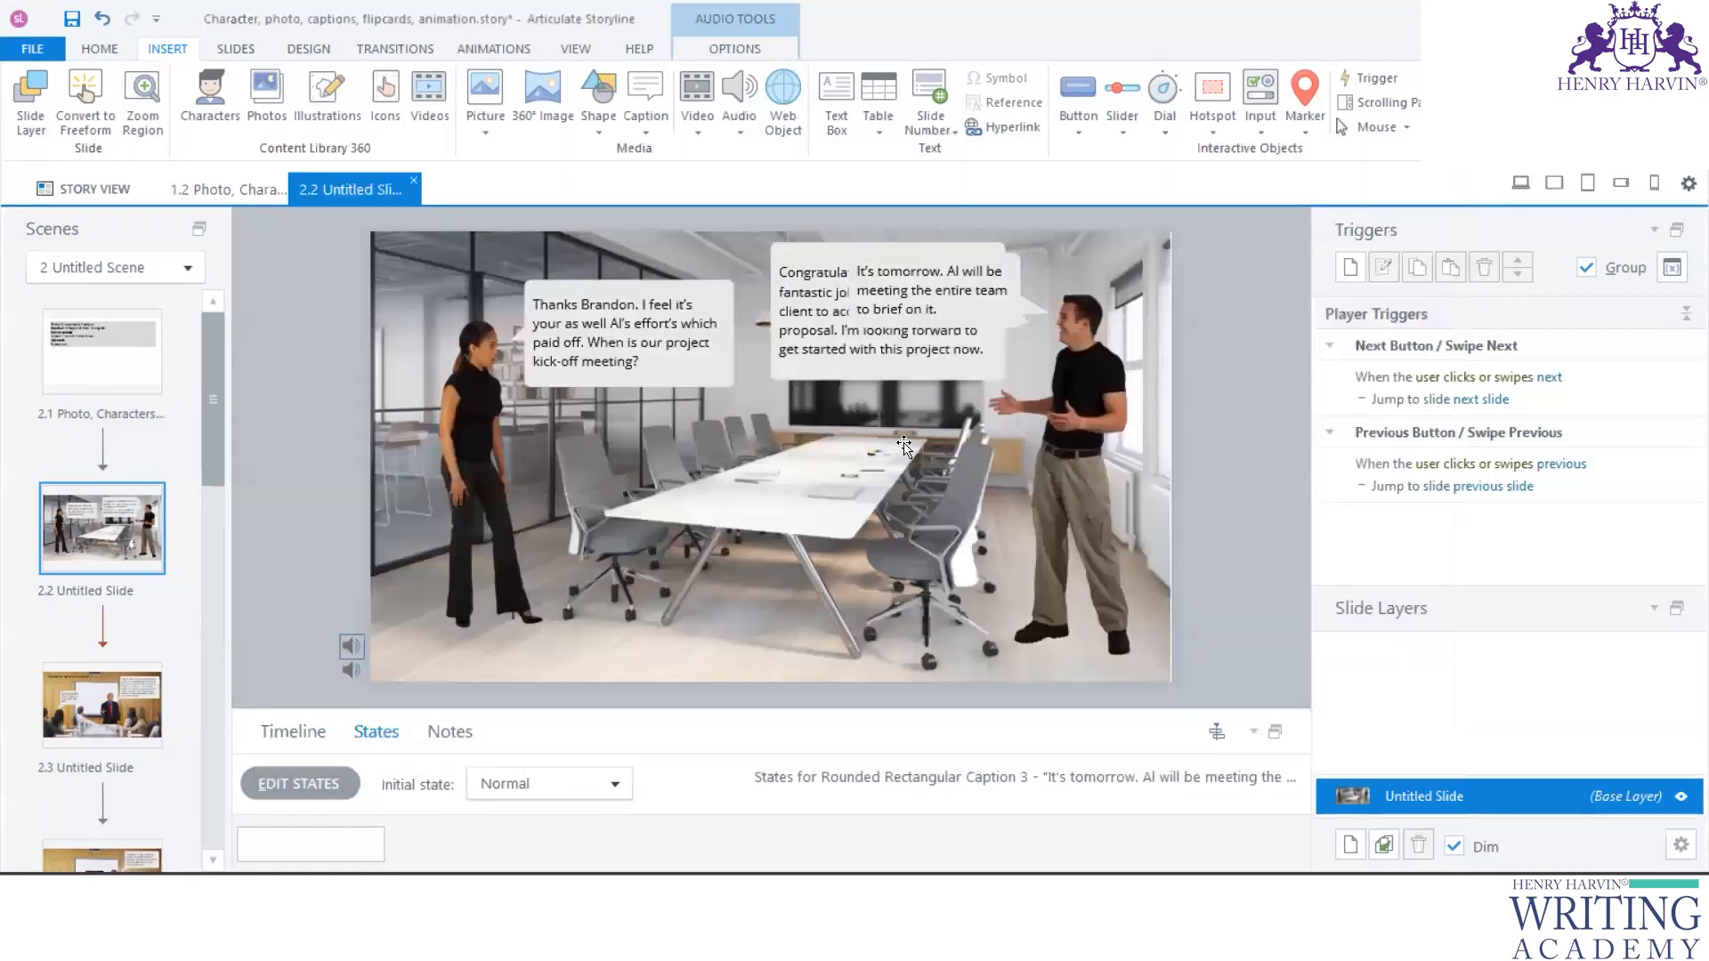
- Copy the female character's "Thanks" caption and insert it as text-to-speech audio with the Danielle (Female) voice and closed captions
key(ctrl+a)
key(ctrl+c)
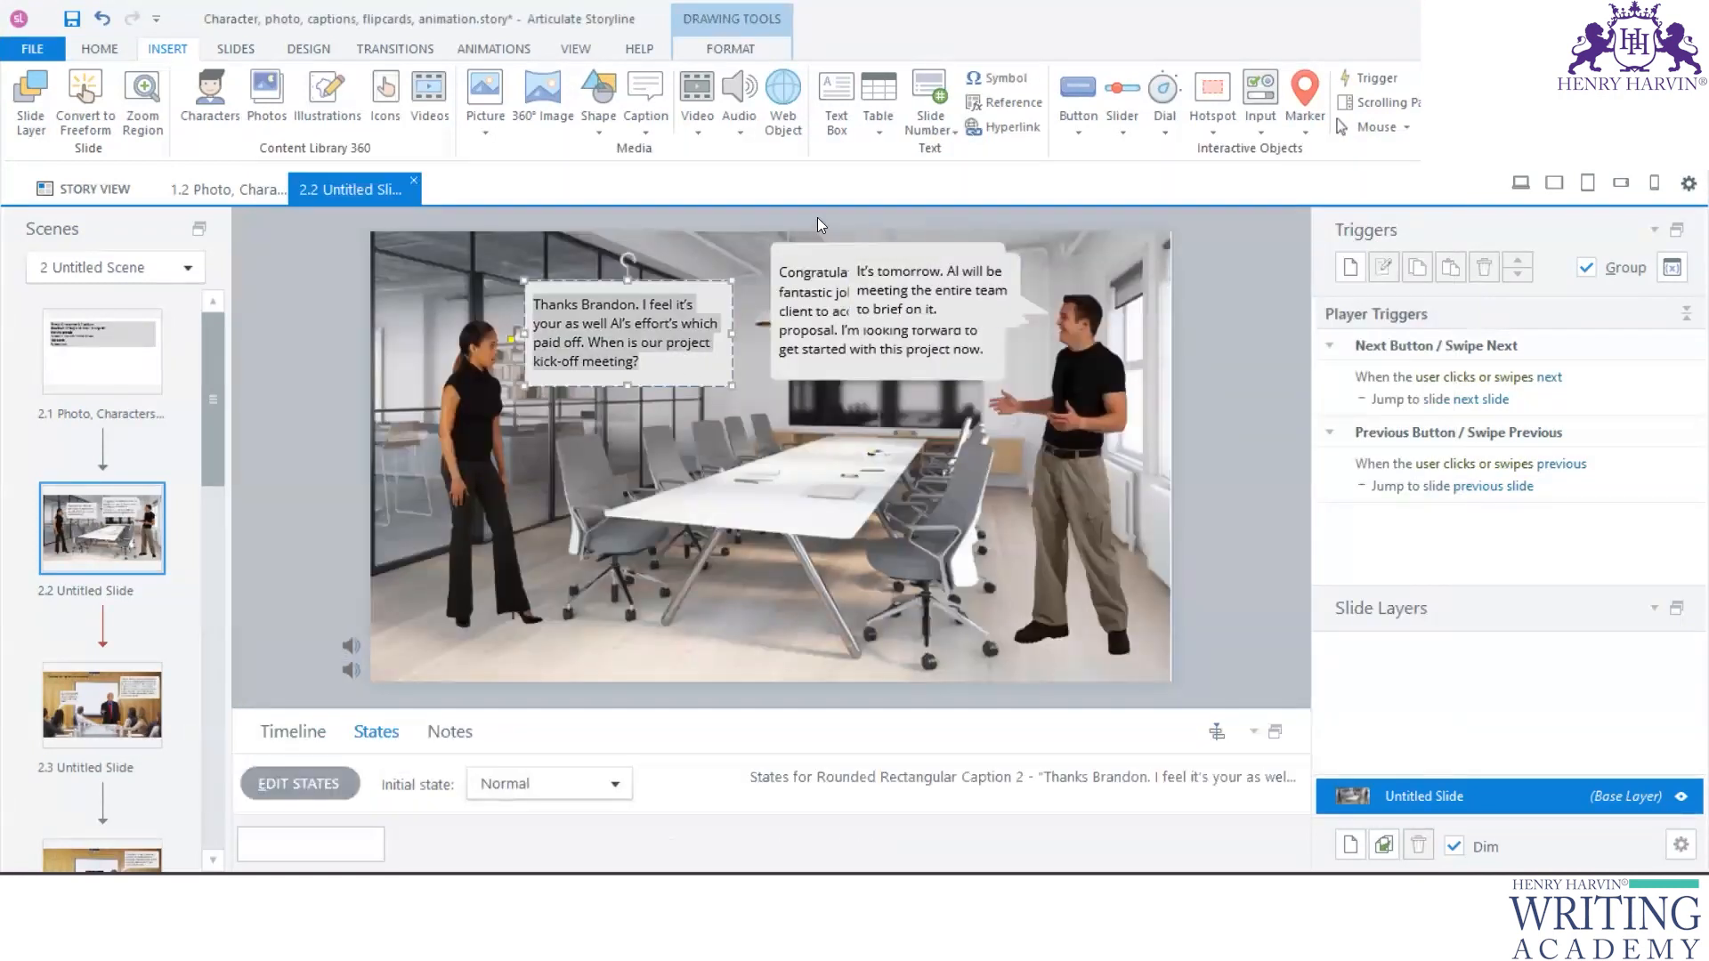
click(740, 129)
click(771, 231)
click(704, 227)
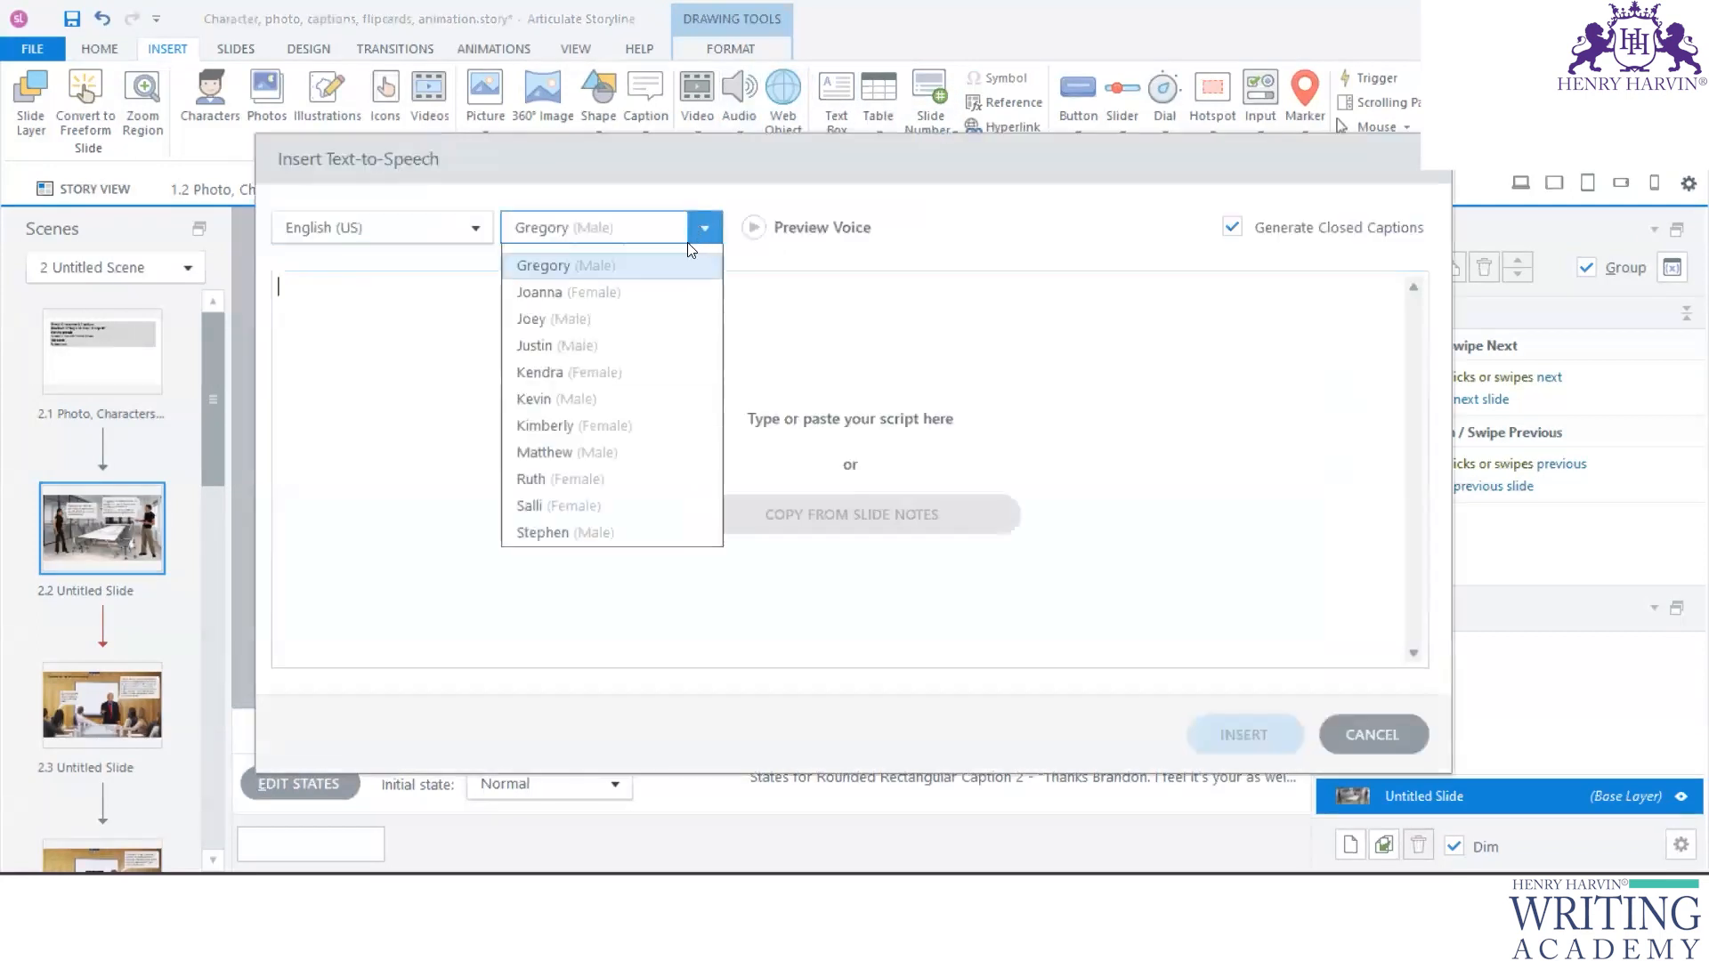
click(636, 292)
key(ctrl+v)
click(1264, 737)
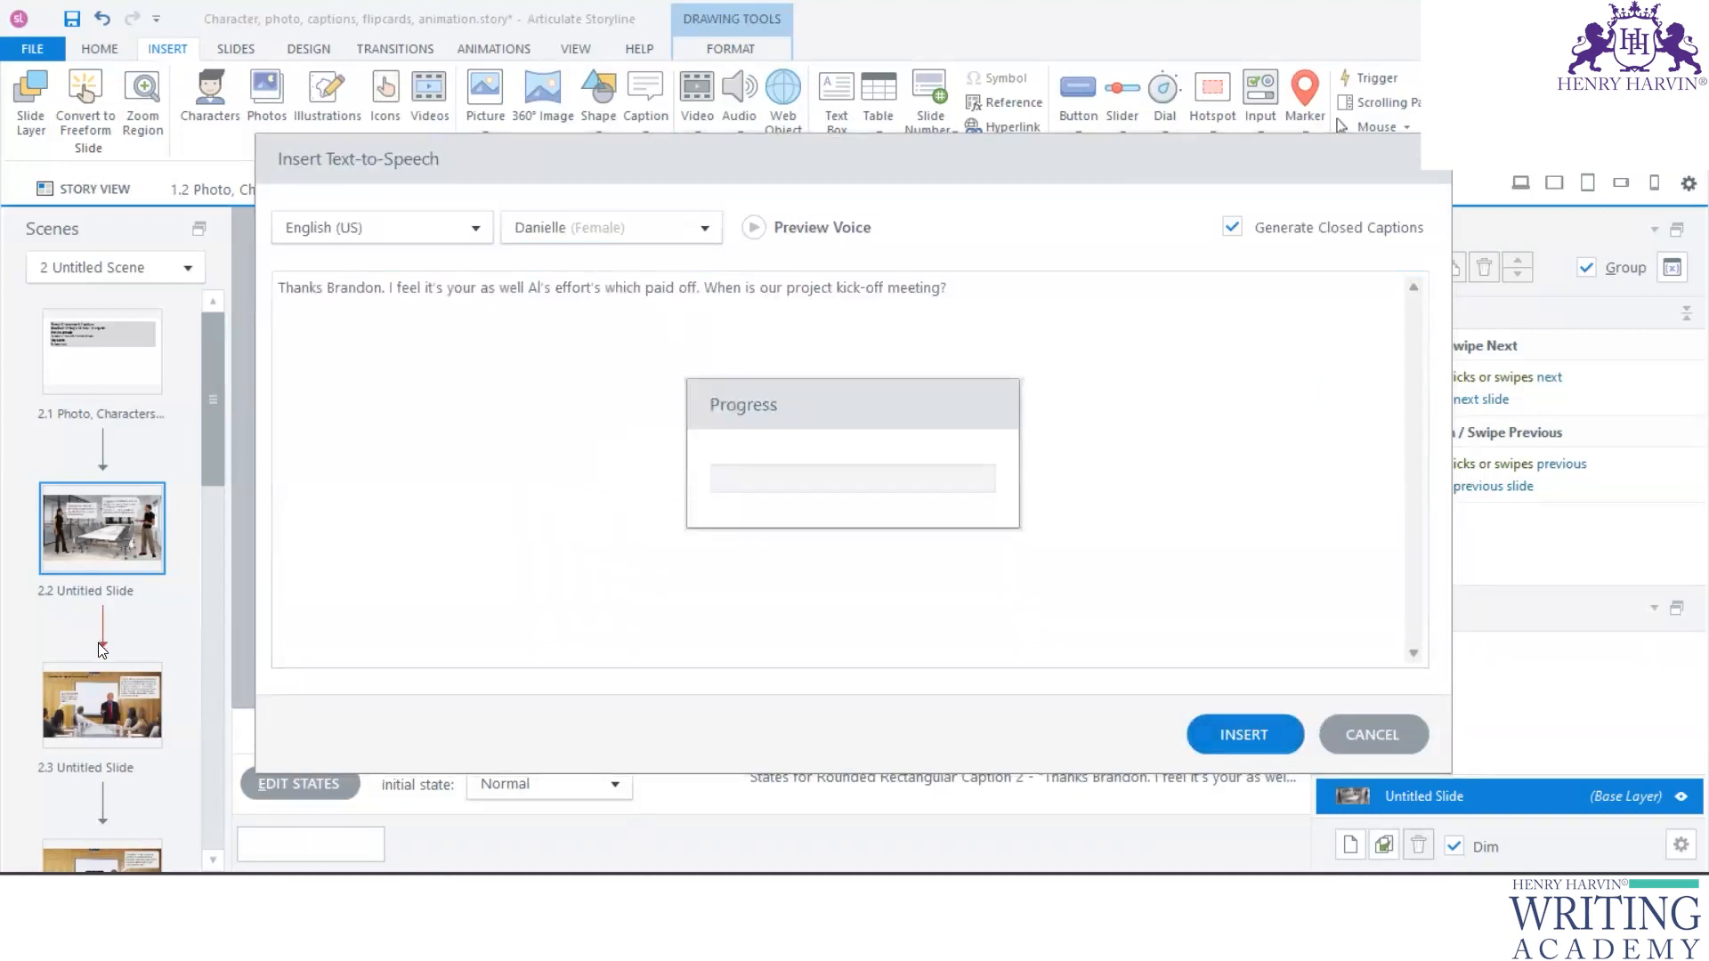
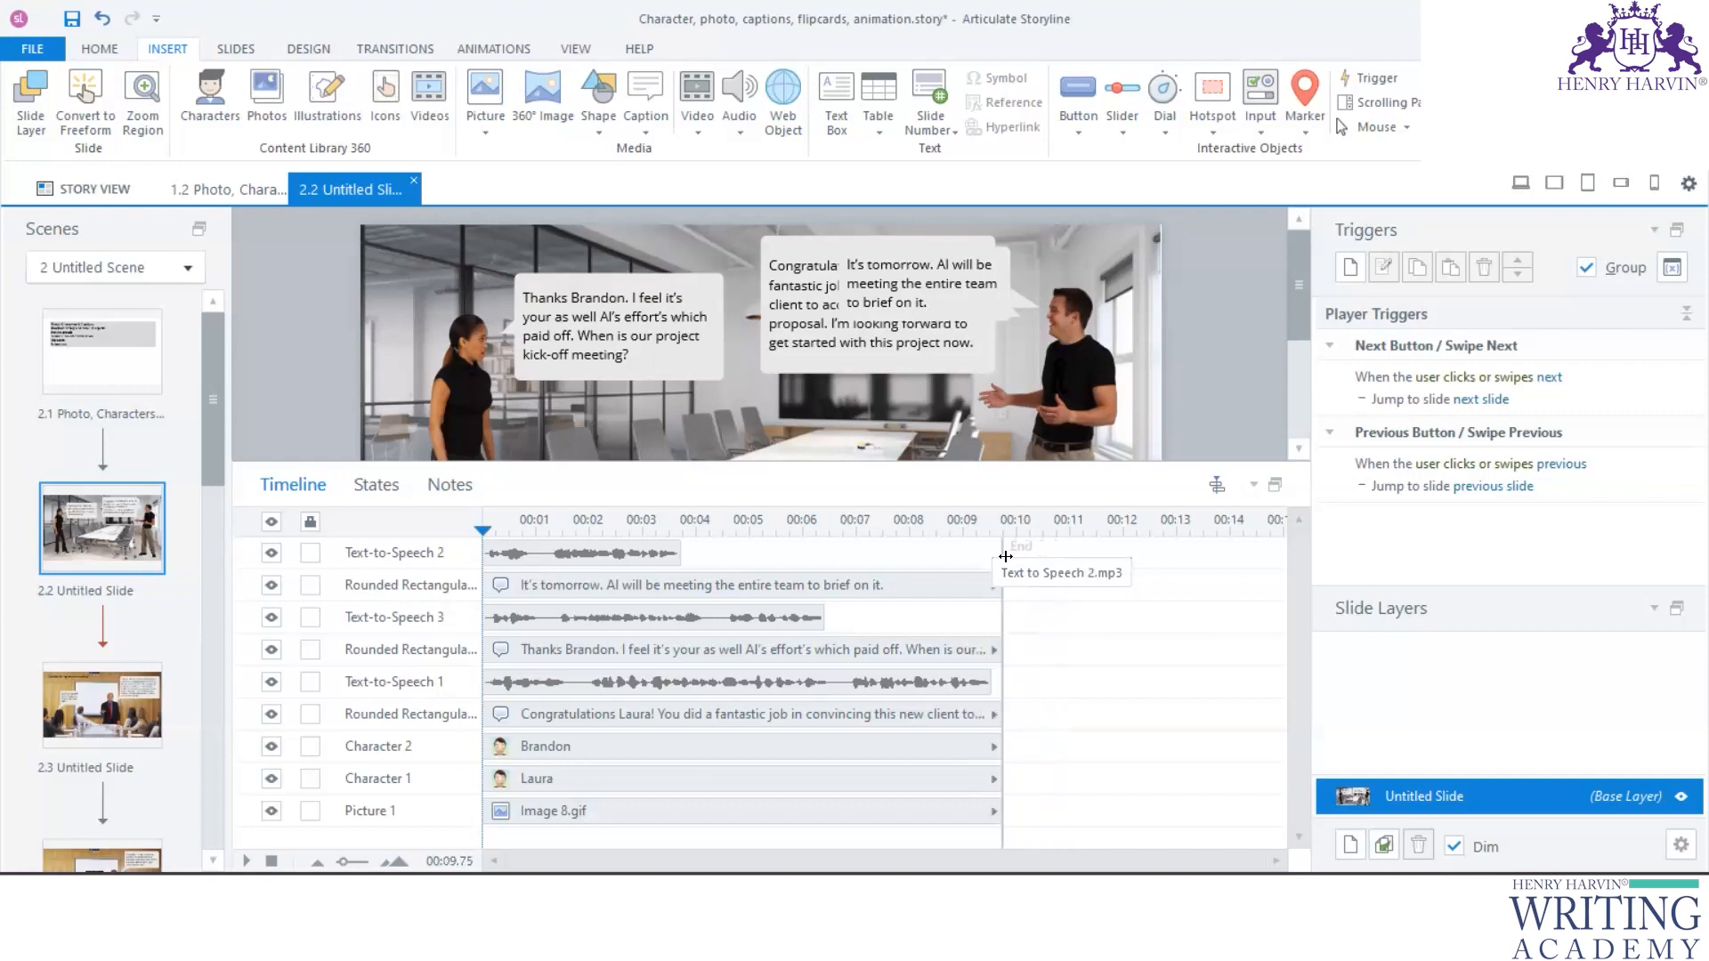
- Extend slide 2.2's timeline duration to 14.75 seconds
click(1005, 553)
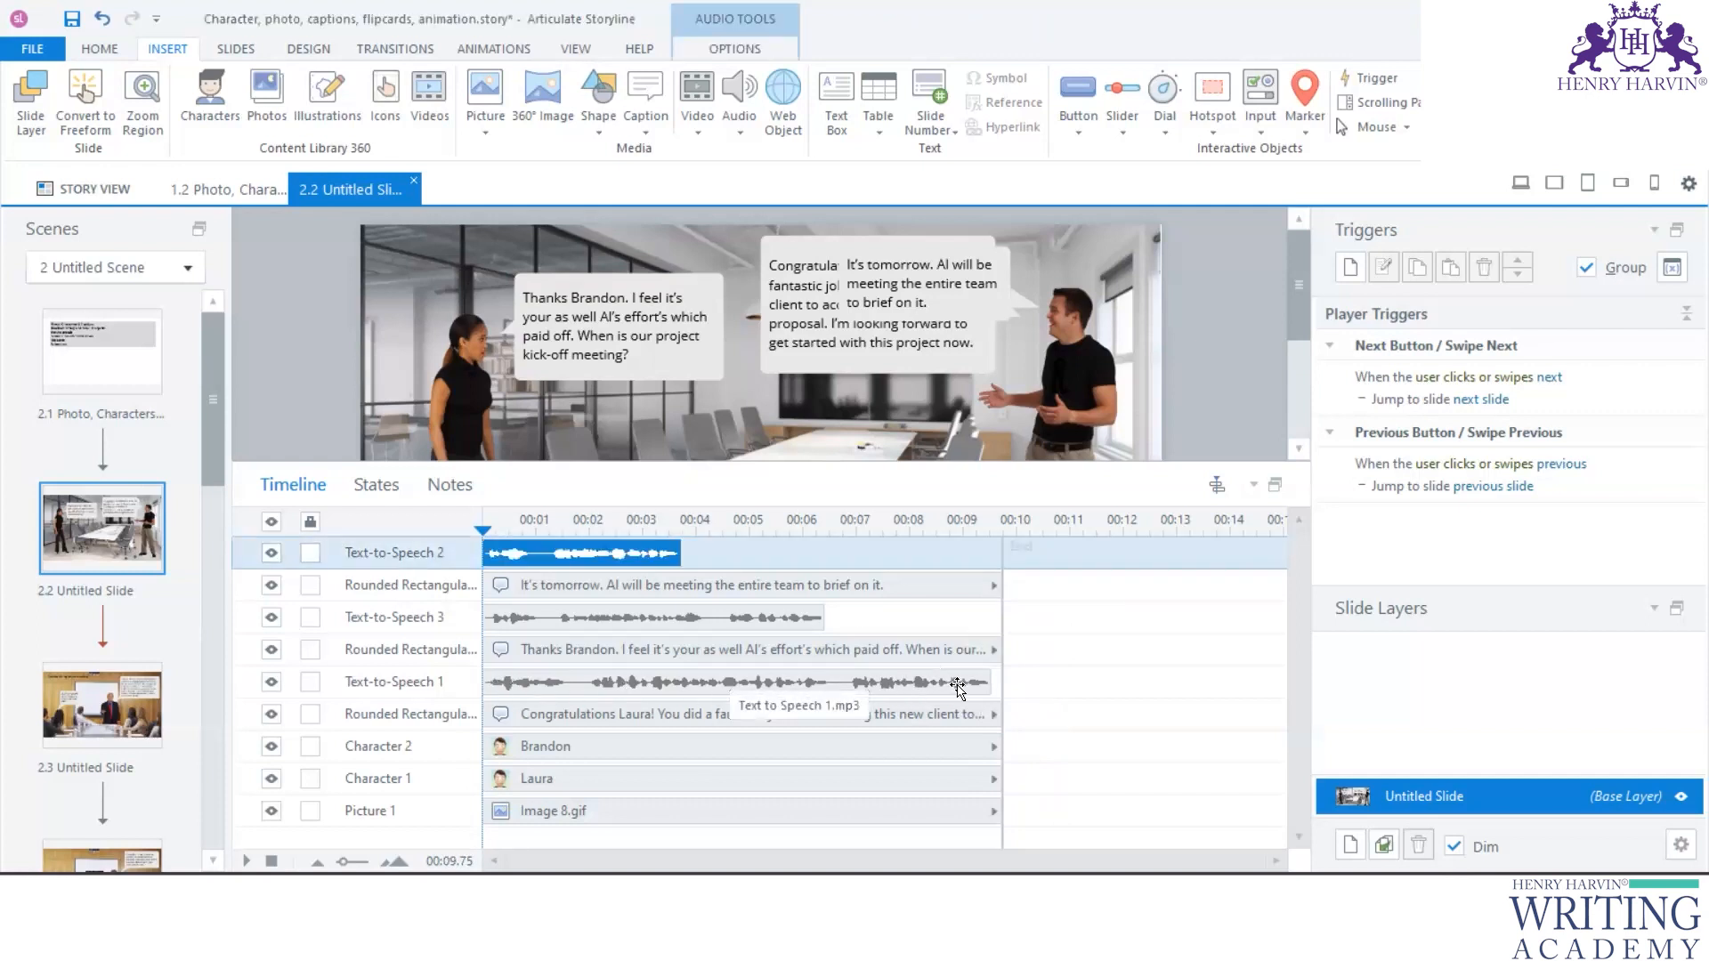
drag(1003, 545, 1269, 547)
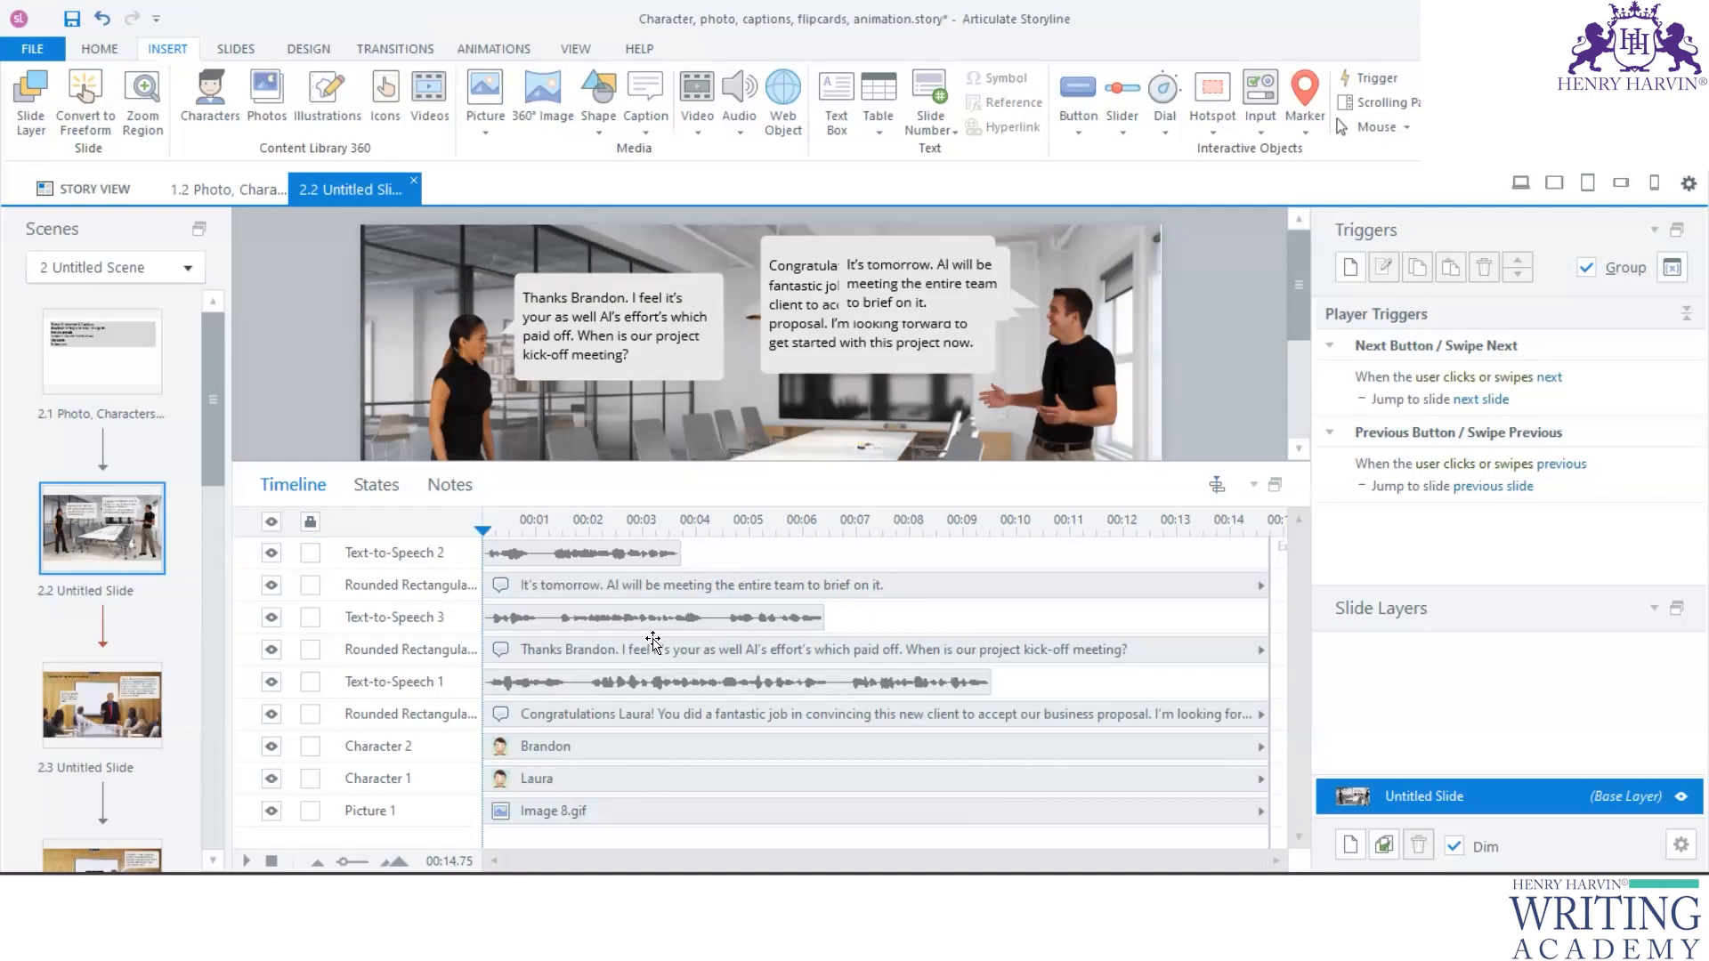
click(580, 689)
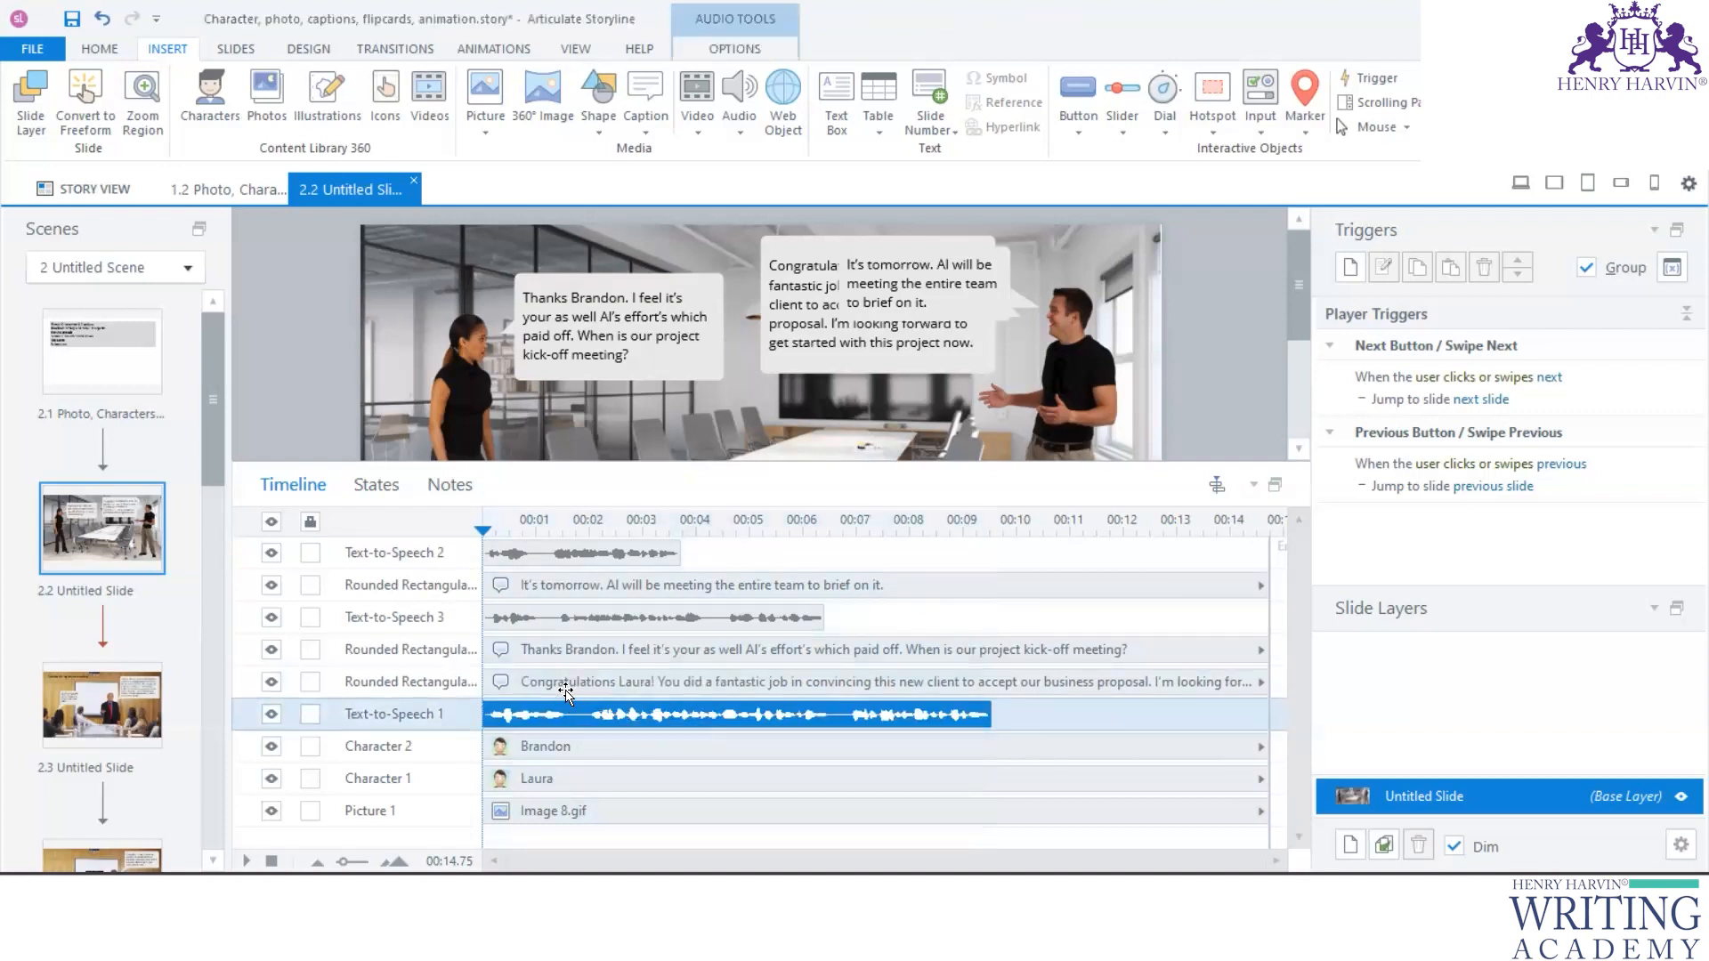
click(565, 709)
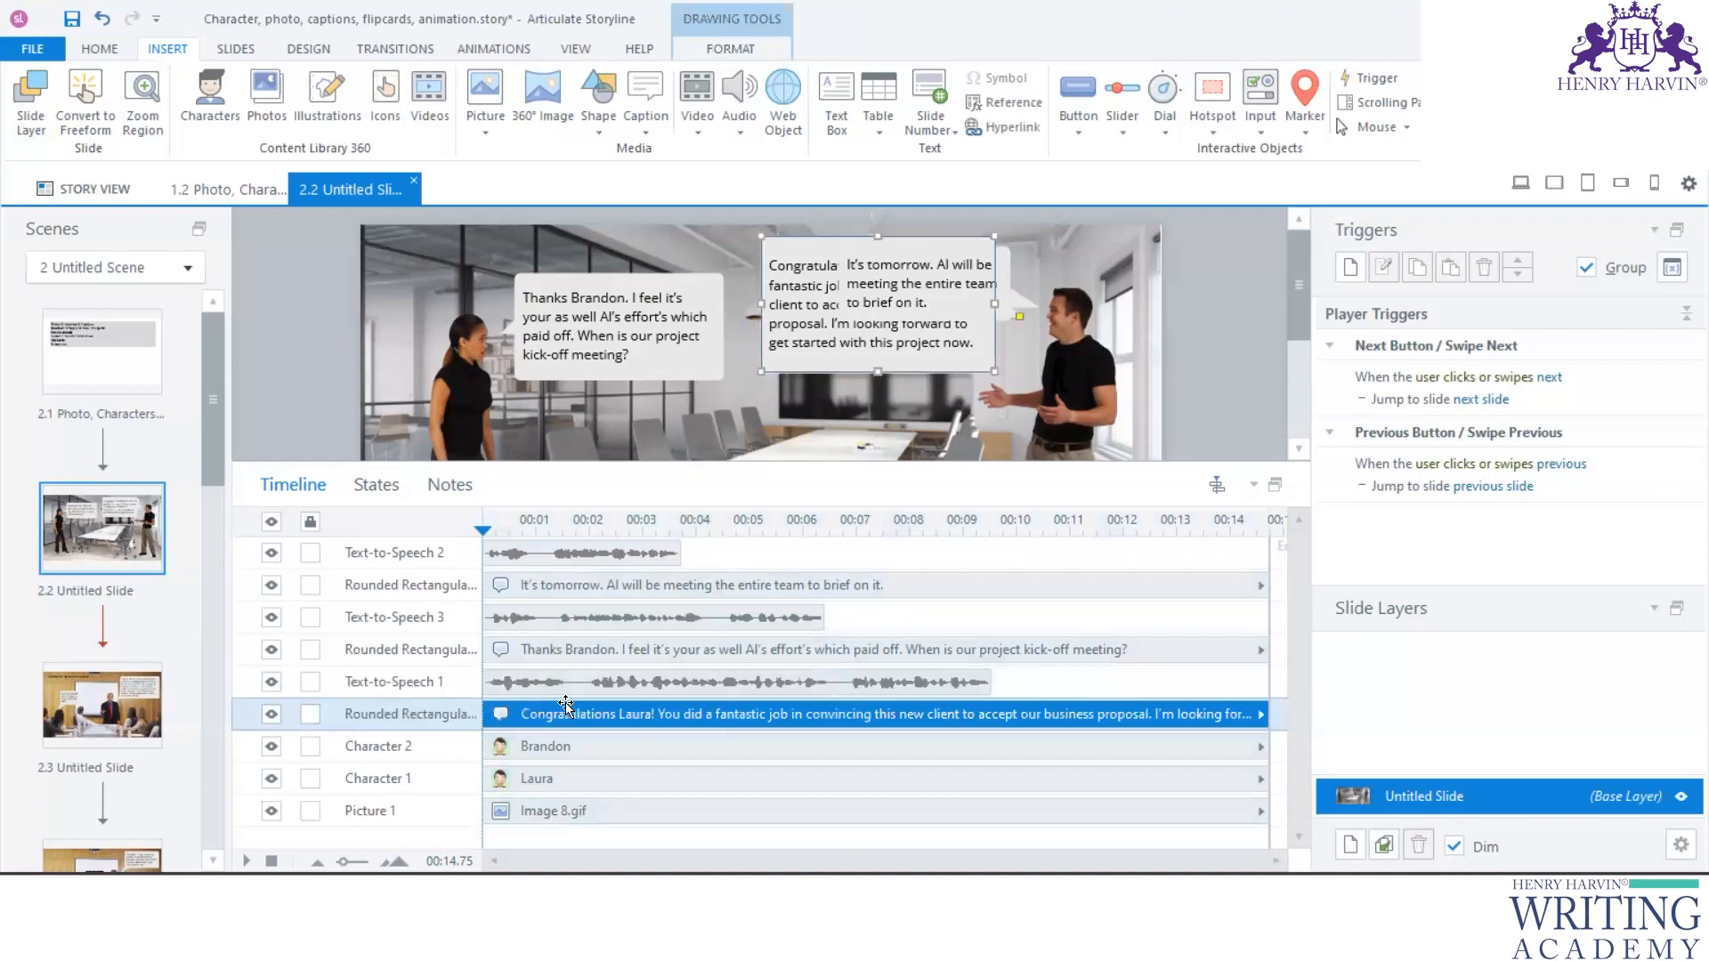
- Move the "Thanks" caption and its Text-to-Speech 3 audio to start at about 9.5 seconds, where Text-to-Speech 1 ends
click(568, 656)
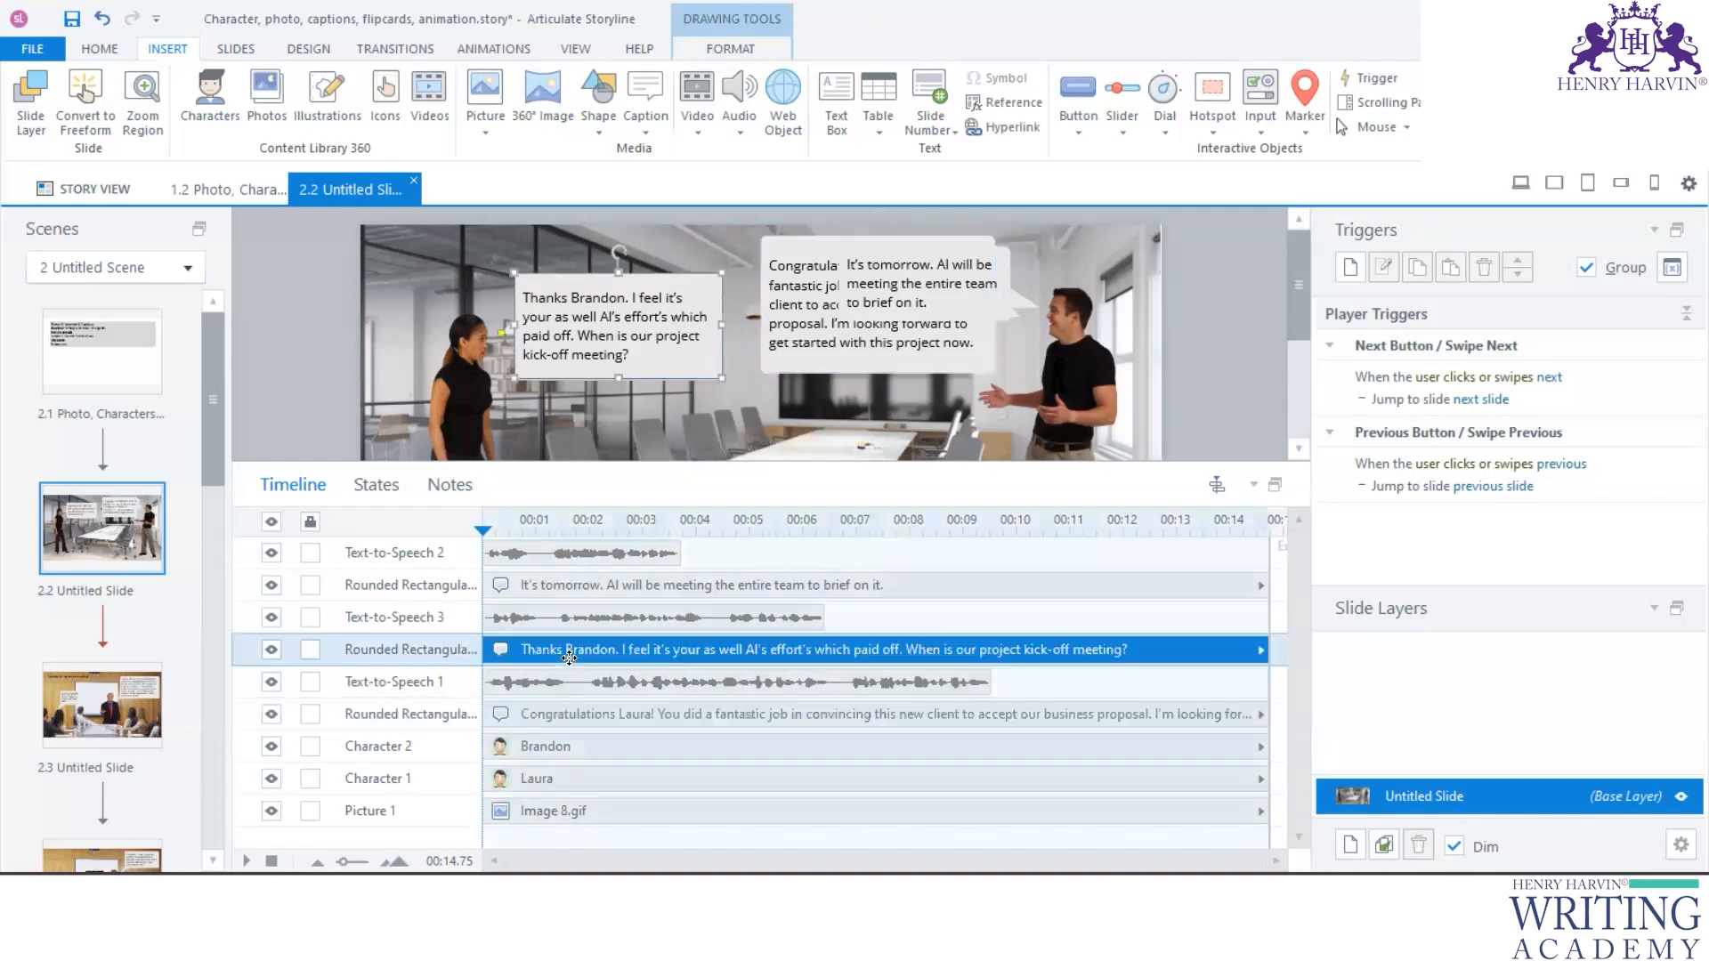
drag(585, 657, 1069, 663)
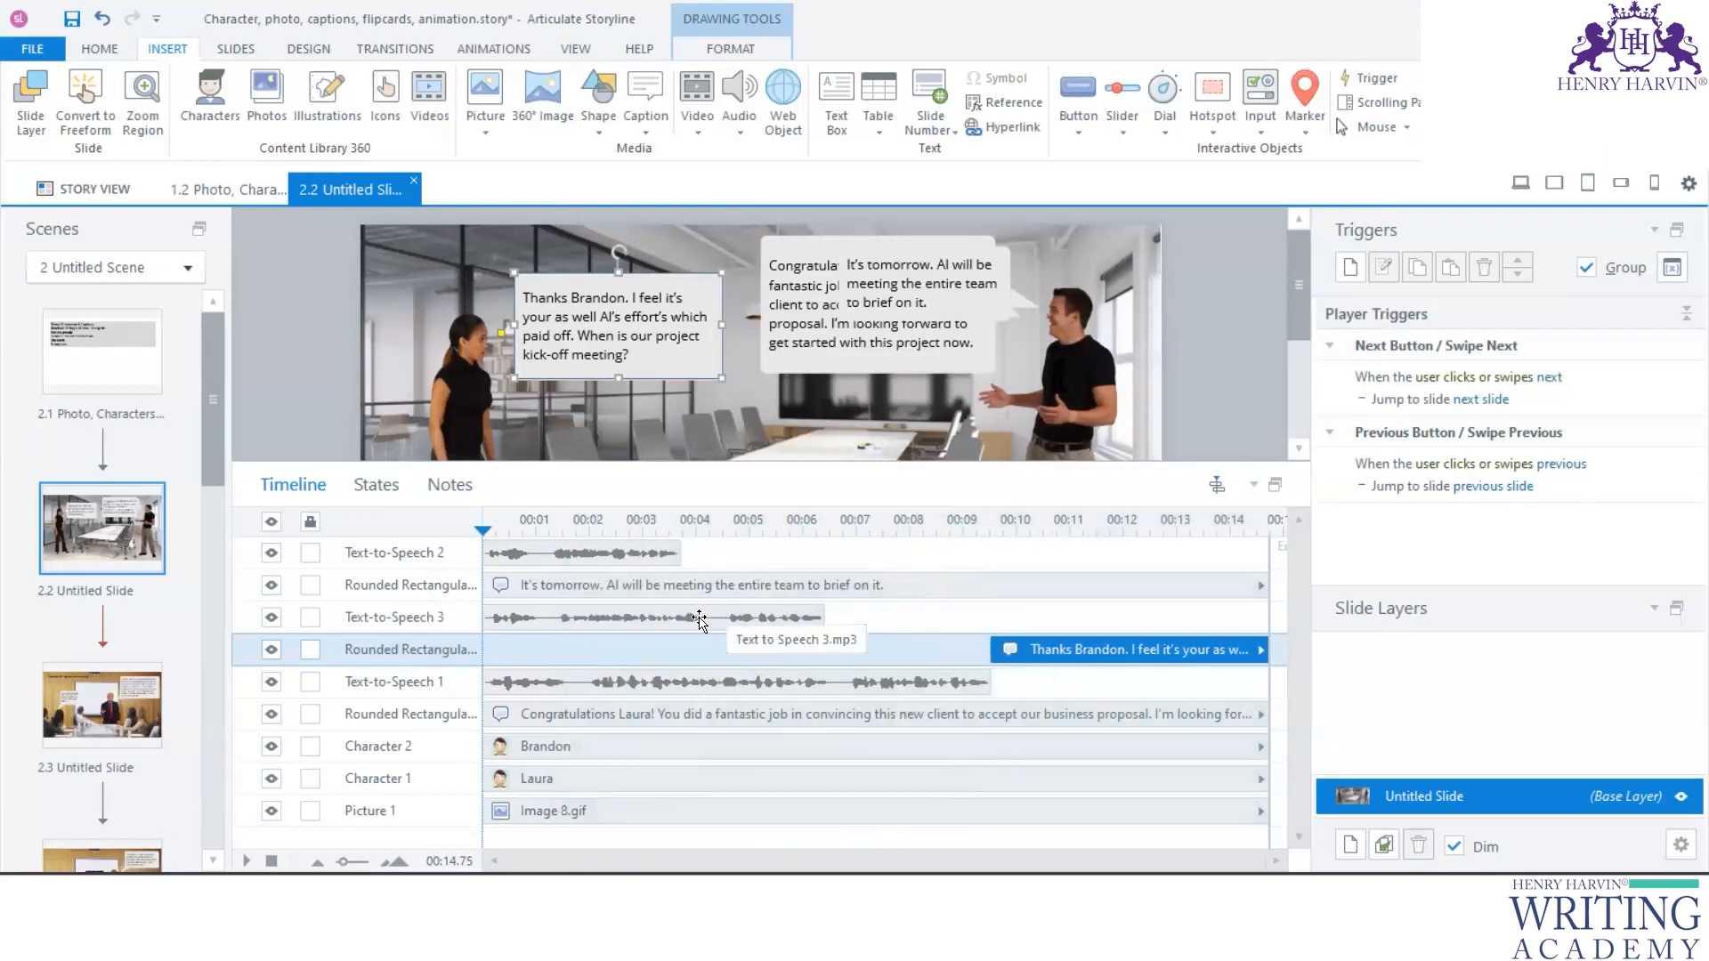
drag(939, 624, 1200, 621)
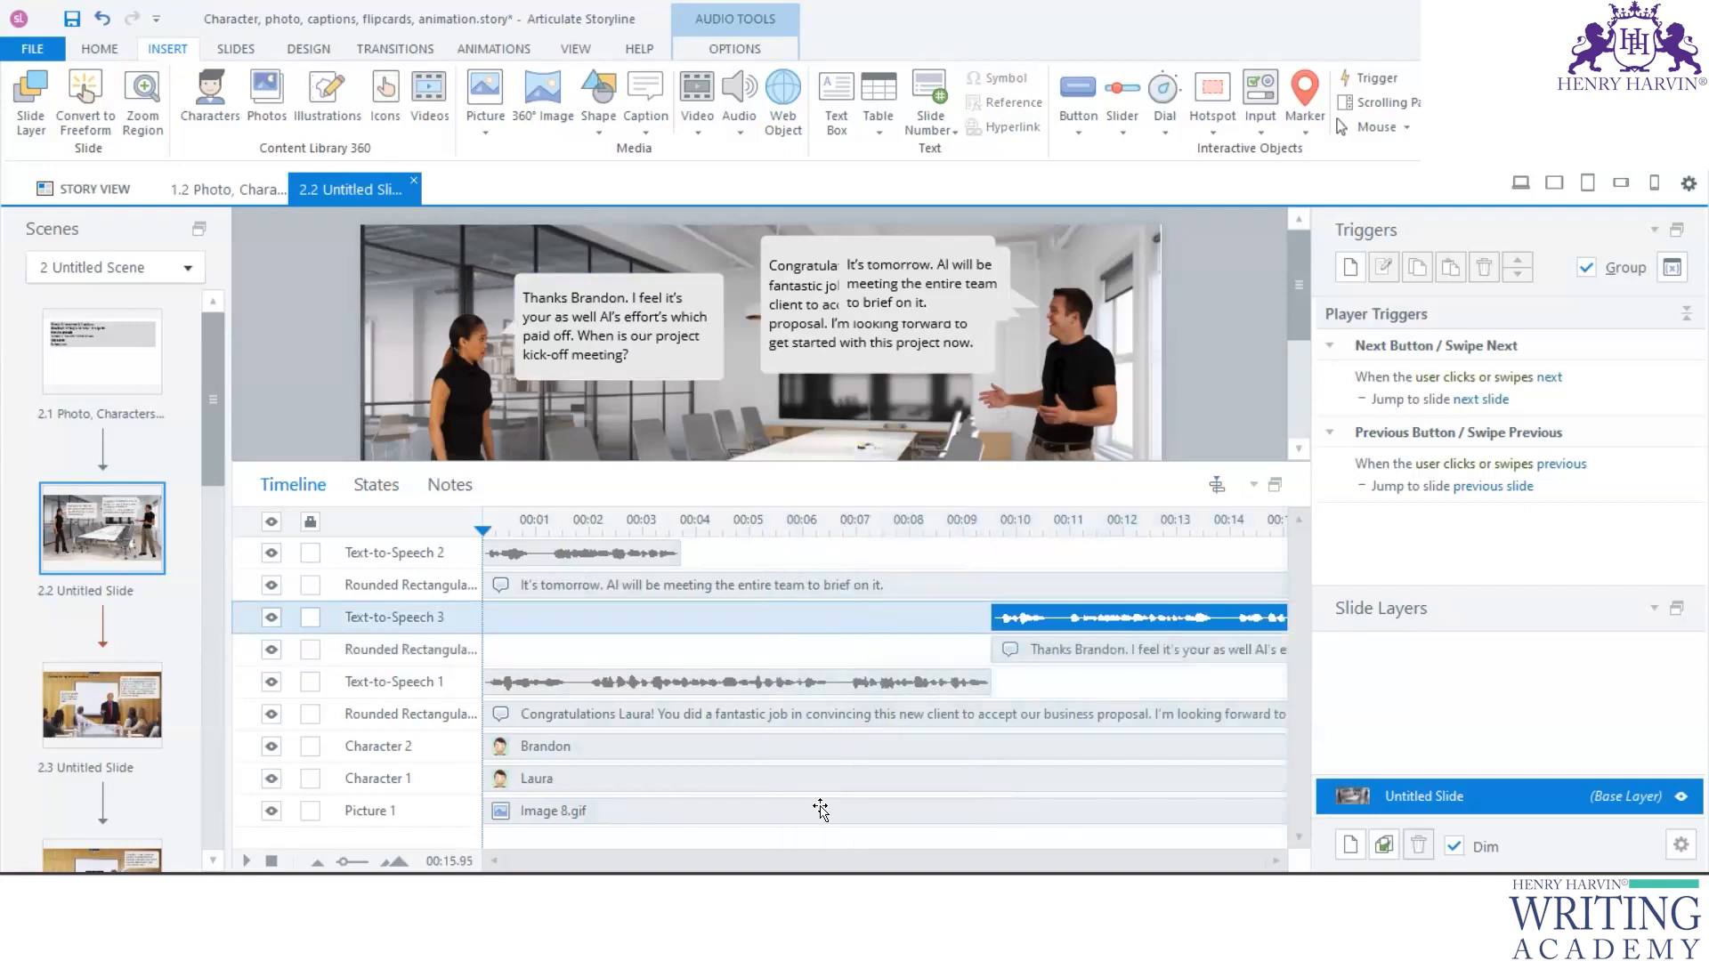
- Move the "It's tomorrow" caption to start at about 11 seconds and extend the slide timeline to 23 seconds
mouse_move(699, 588)
mouse_down()
mouse_move(1300, 599)
mouse_move(1292, 616)
mouse_move(1143, 617)
mouse_up()
mouse_move(1194, 549)
mouse_down()
mouse_move(1331, 537)
mouse_move(1314, 544)
mouse_up()
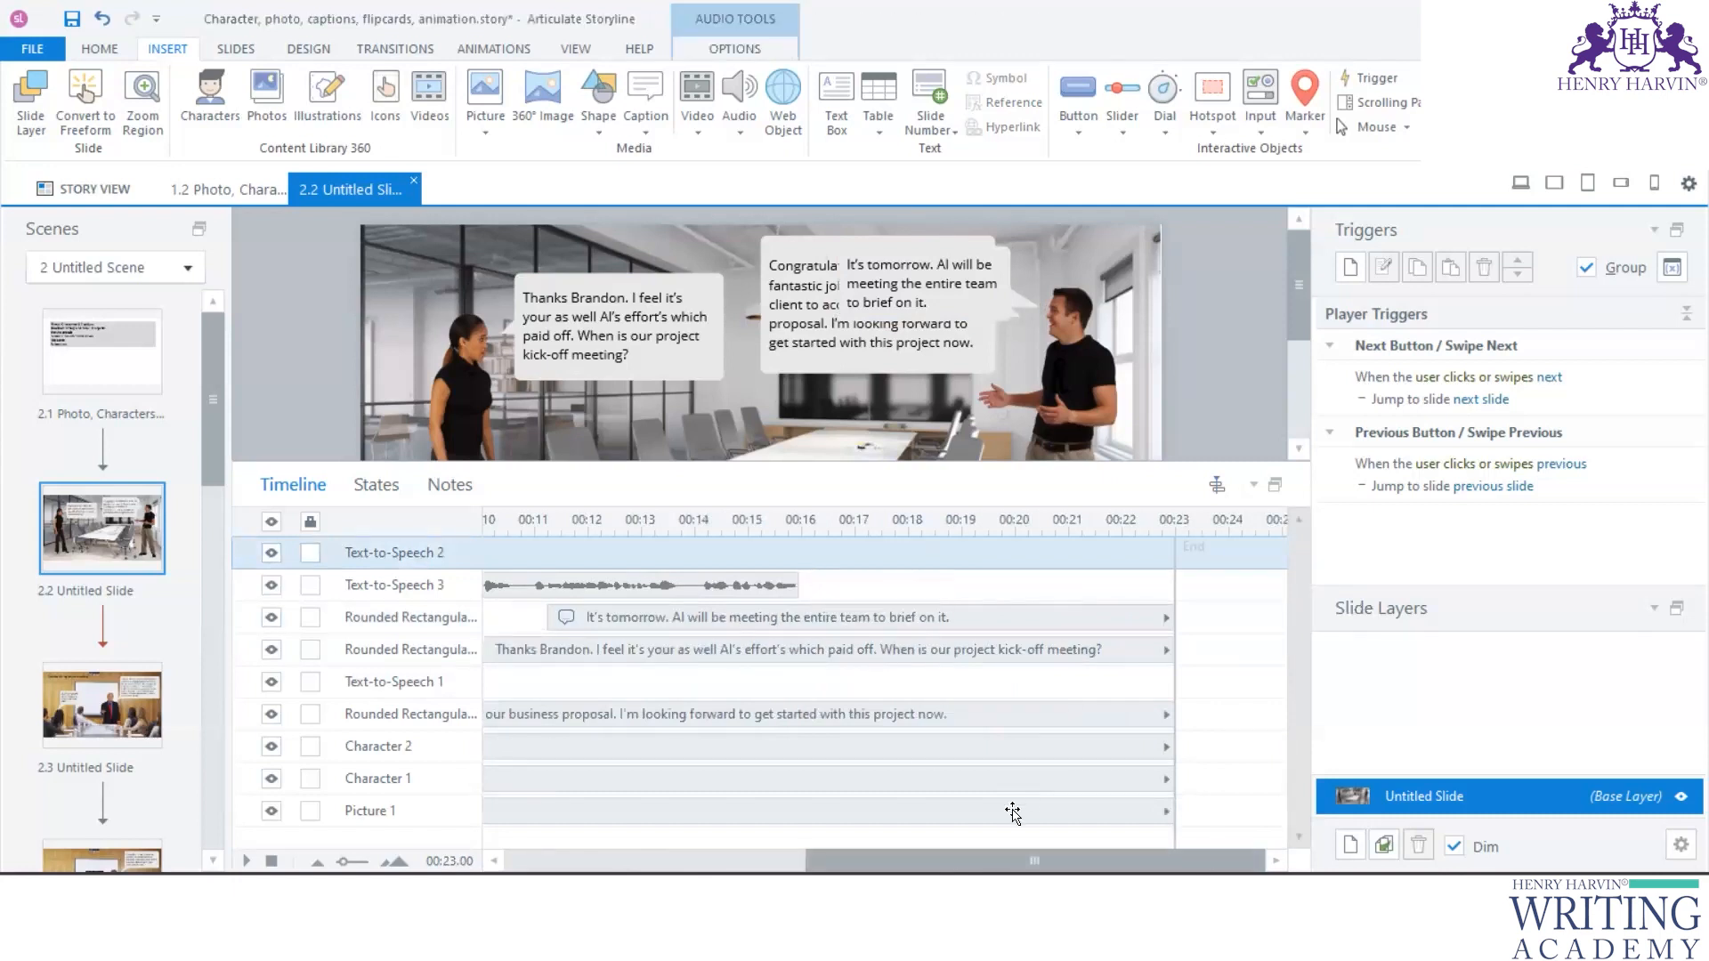
scroll(1013, 812, left, 3)
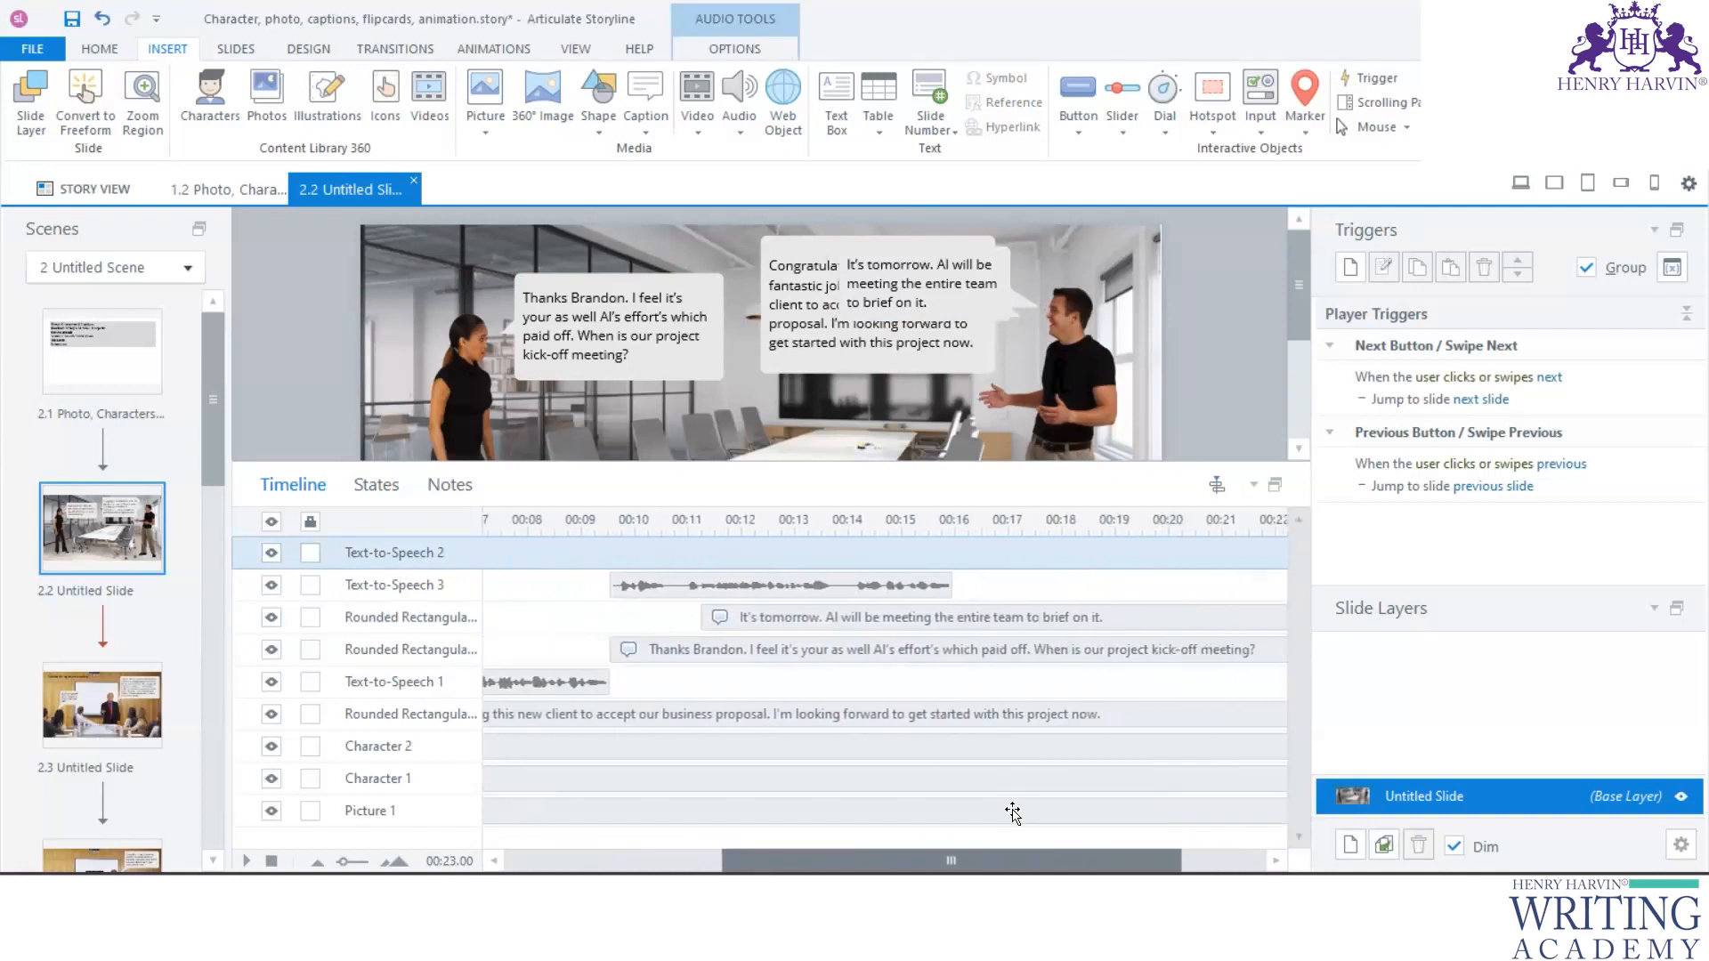
click(741, 587)
mouse_move(742, 587)
mouse_down()
mouse_move(742, 620)
mouse_move(761, 550)
mouse_move(755, 616)
mouse_up()
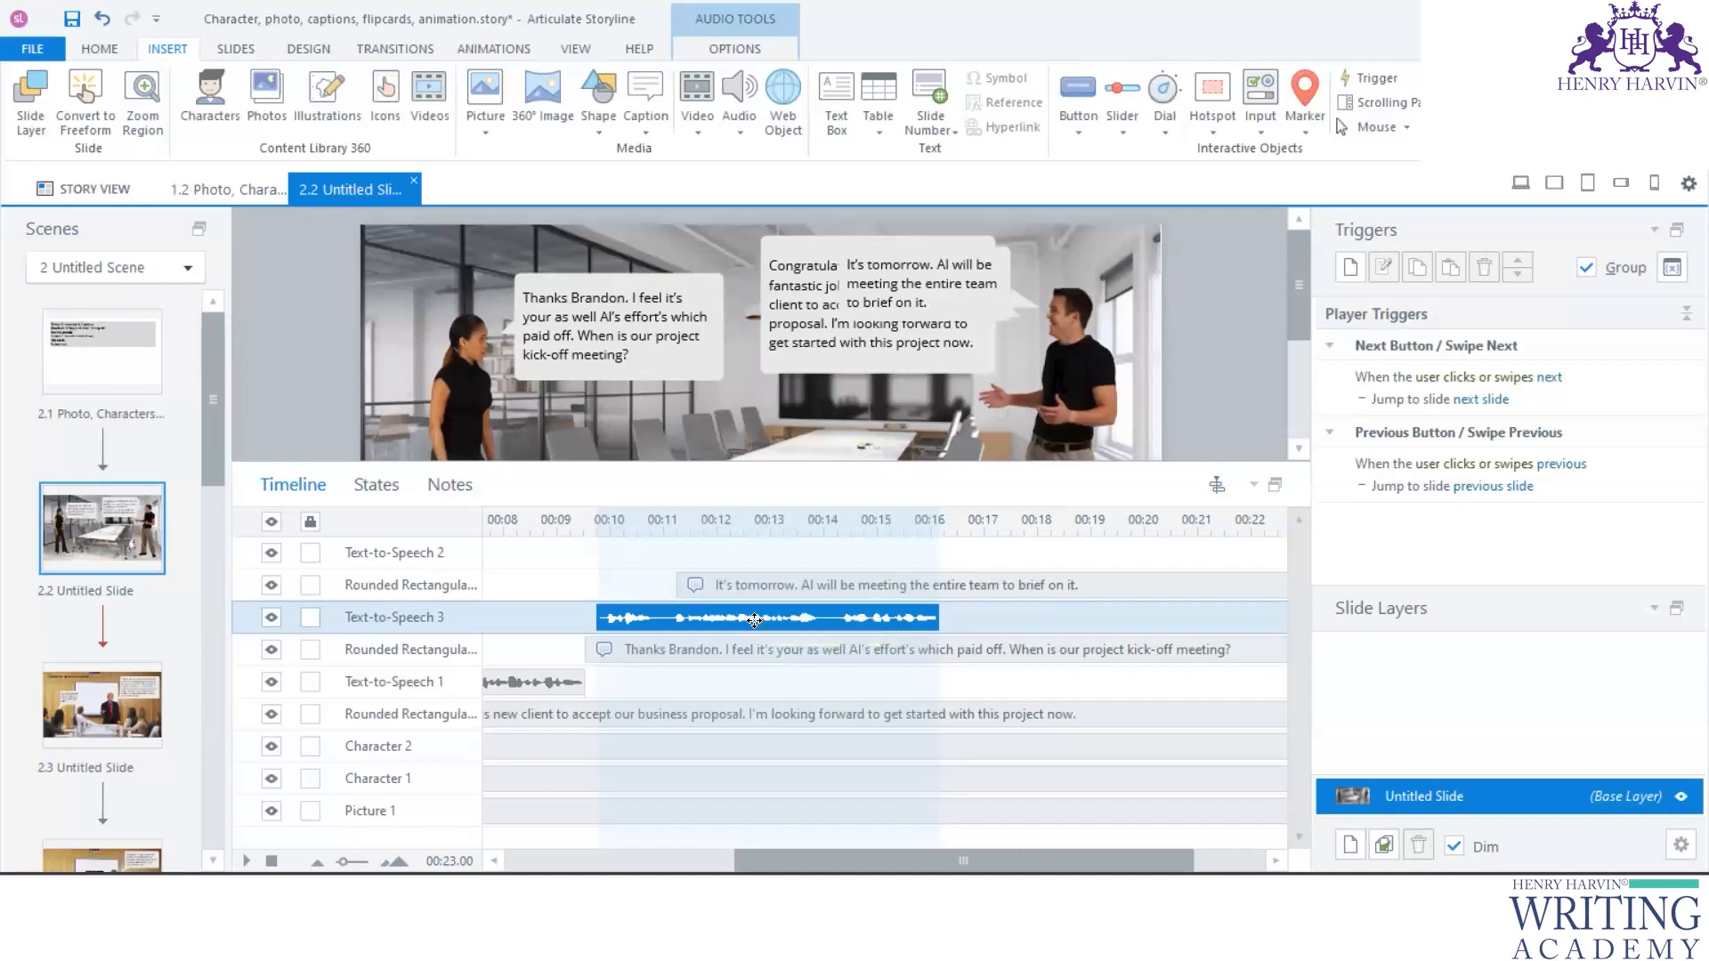
drag(759, 606, 787, 556)
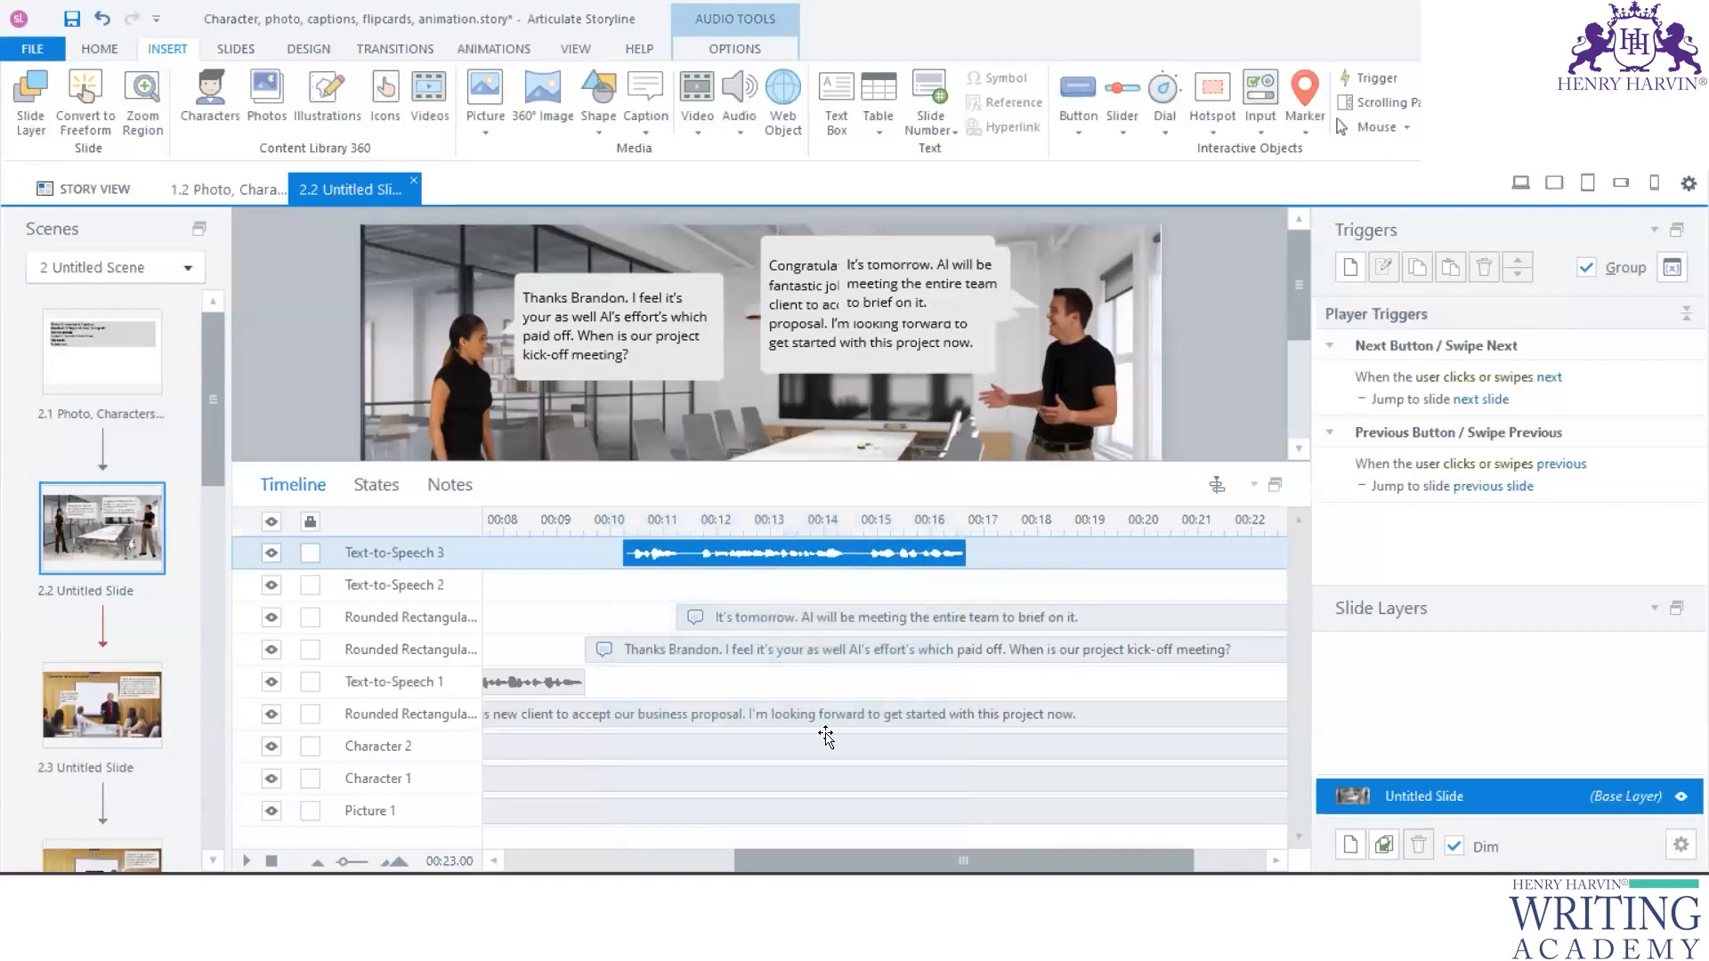
scroll(912, 811, left, 5)
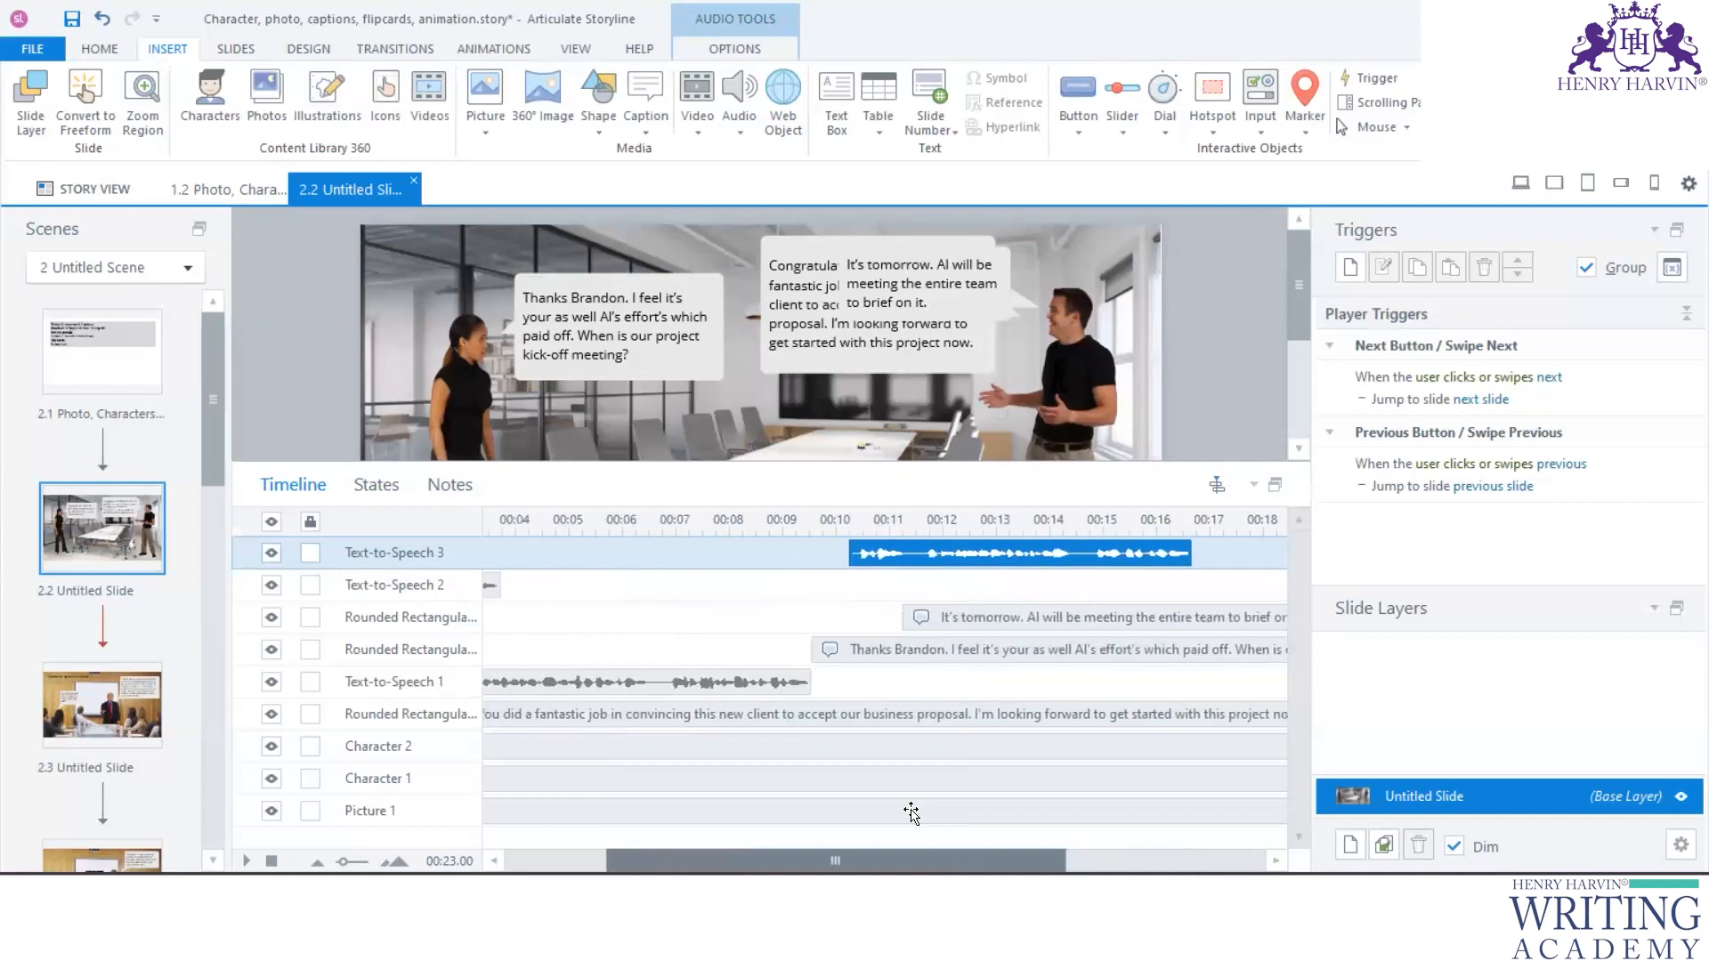
scroll(912, 811, right, 4)
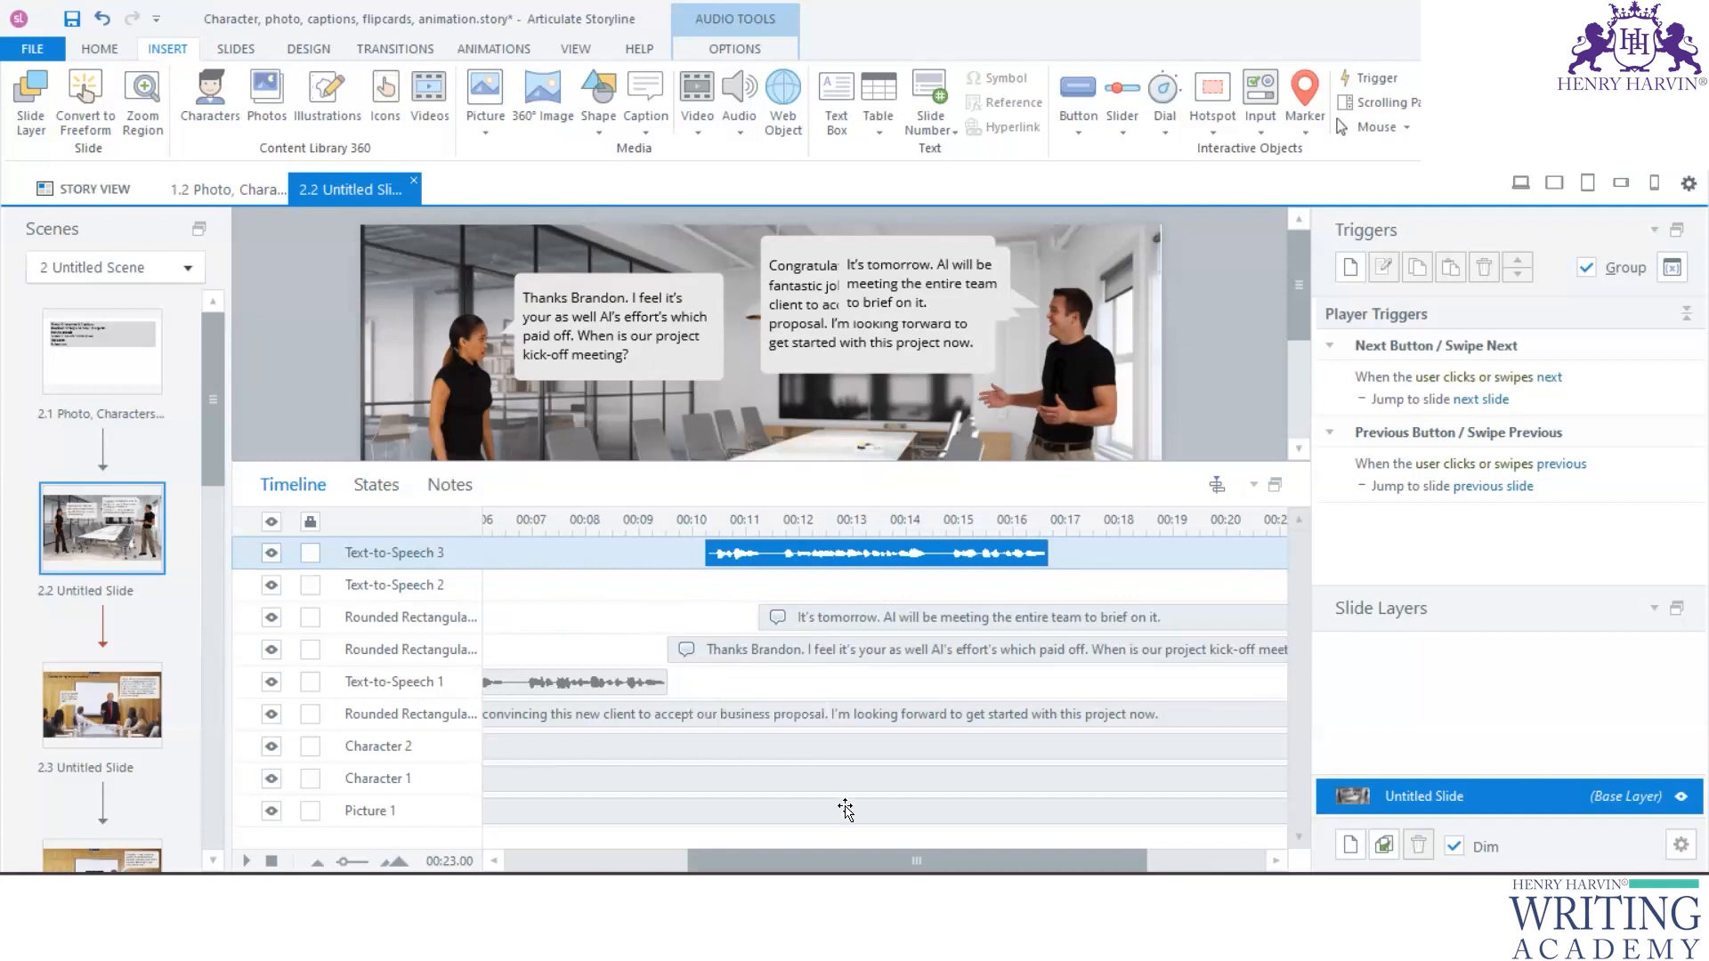
- Place Text-to-Speech 2 directly below the "It's tomorrow" caption on the timeline, aligning both to start at about 1.75 seconds
scroll(846, 810, left, 5)
drag(576, 587, 667, 555)
drag(1114, 623, 612, 559)
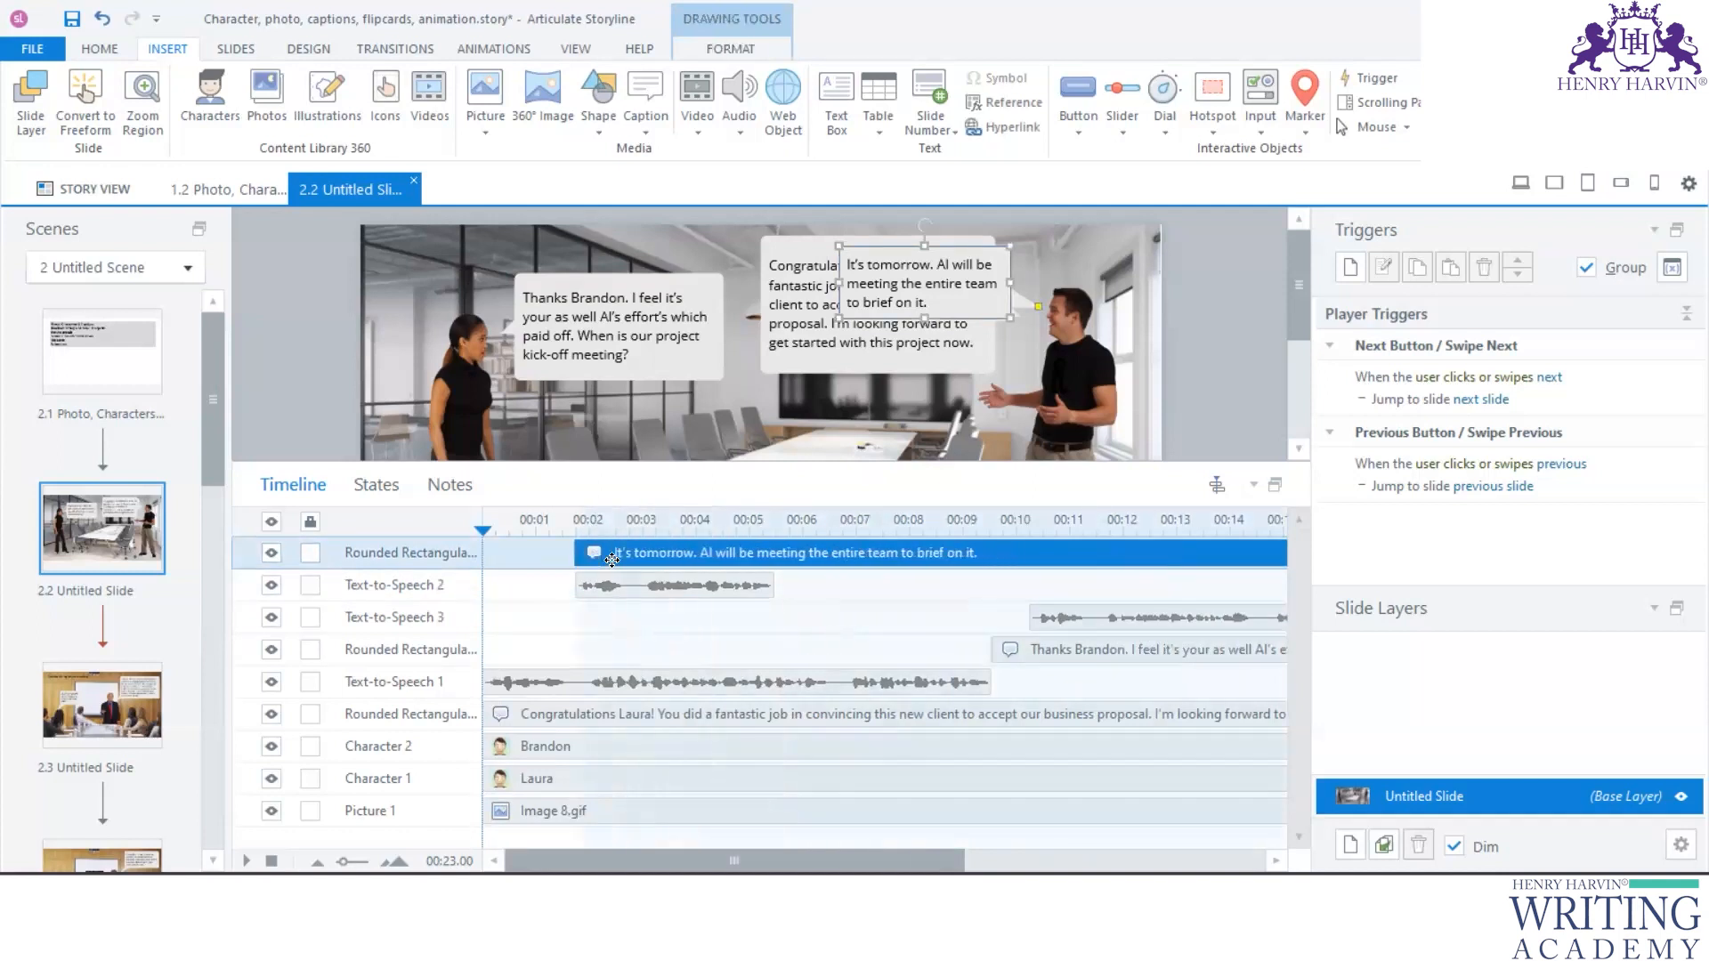
- Move Text-to-Speech 3 to start together with the "Thanks" caption, right where Text-to-Speech 1 ends
scroll(814, 799, right, 5)
drag(797, 619, 755, 618)
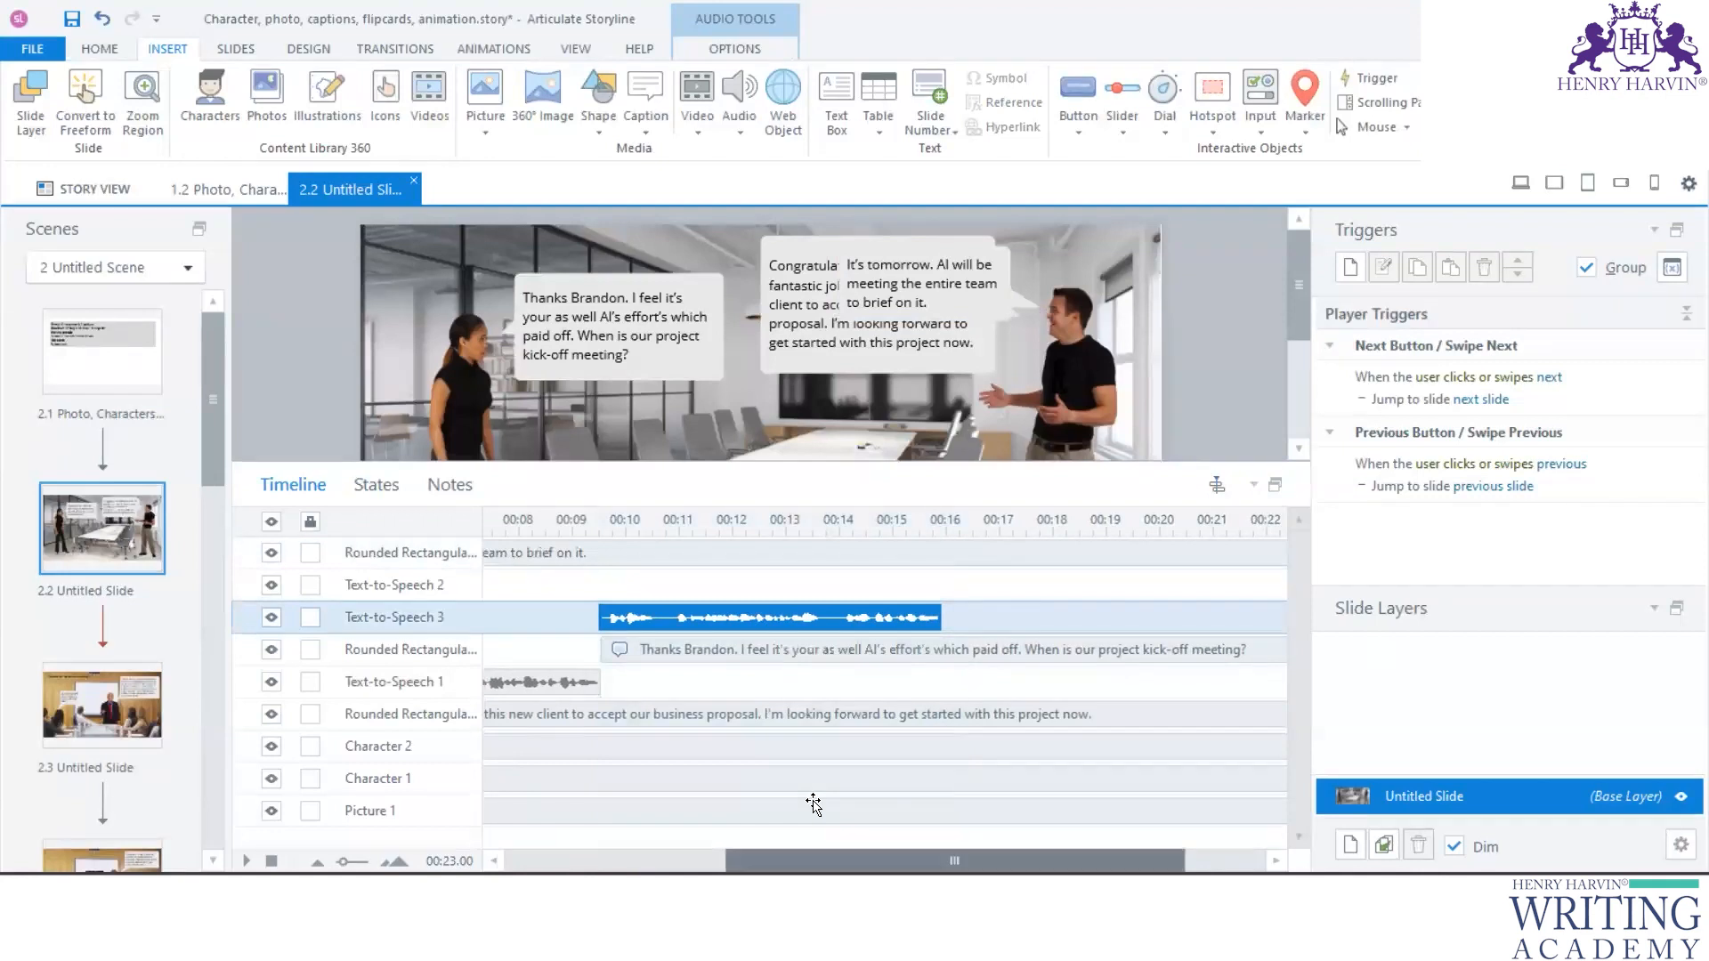
scroll(813, 803, right, 3)
- Move the "It's tomorrow" caption and Text-to-Speech 2 together to start at about 16 seconds, where Text-to-Speech 3 ends
scroll(813, 804, left, 6)
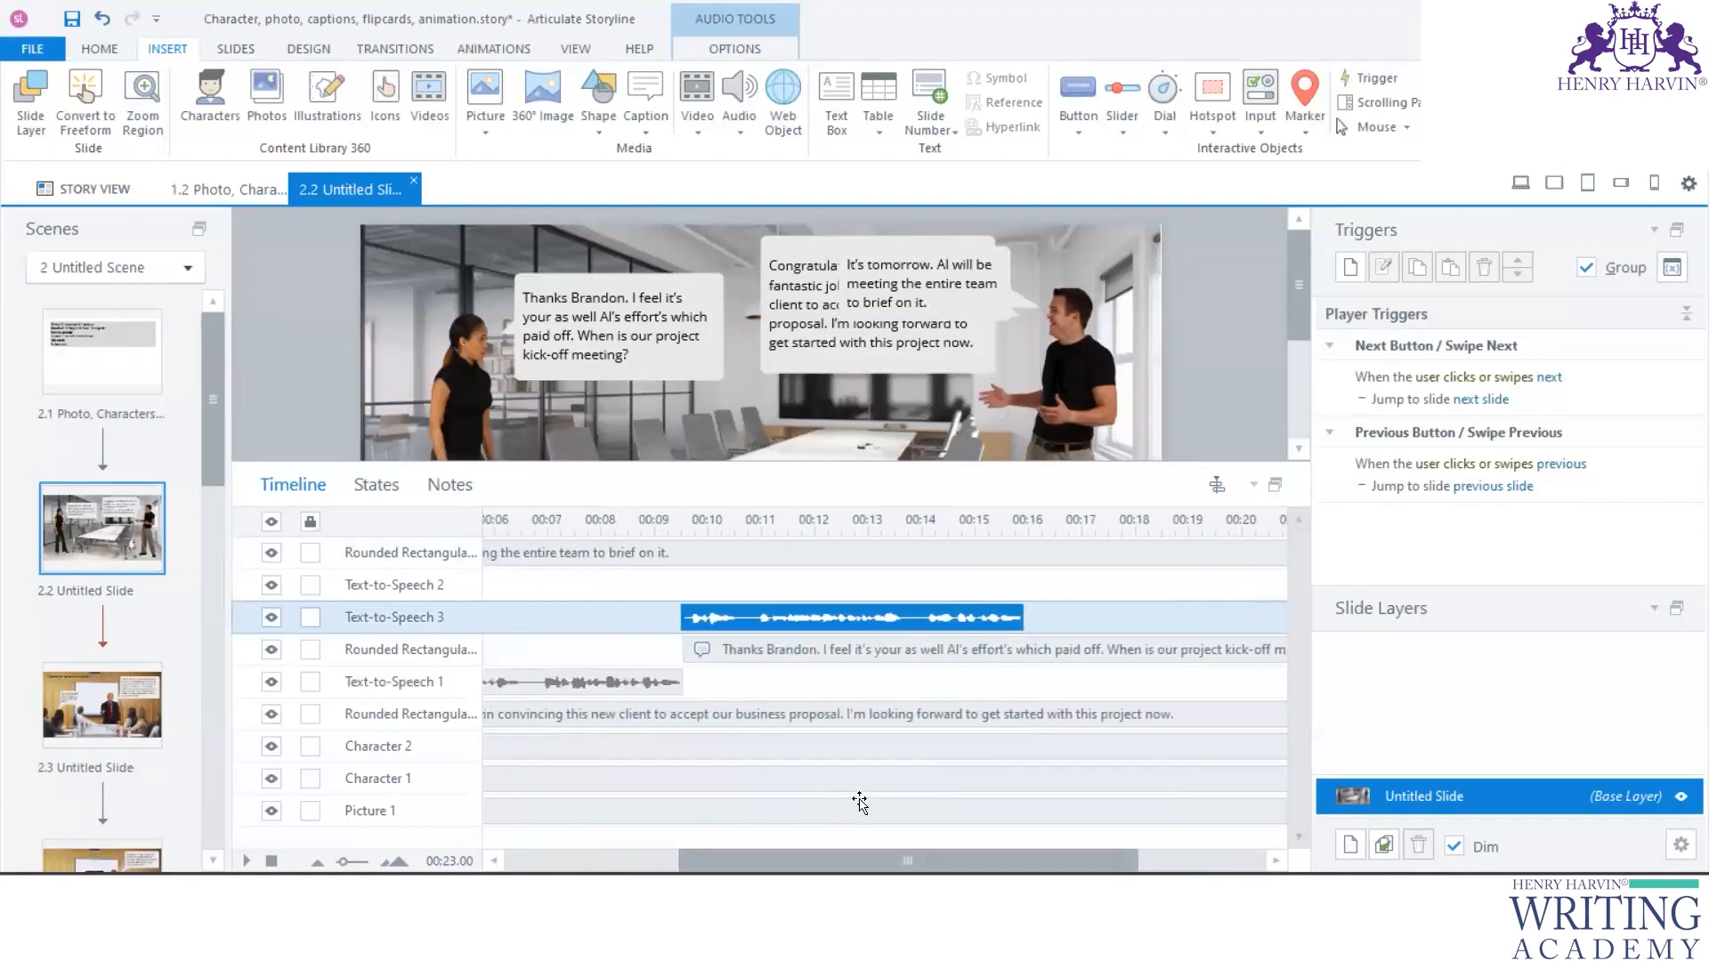
click(652, 559)
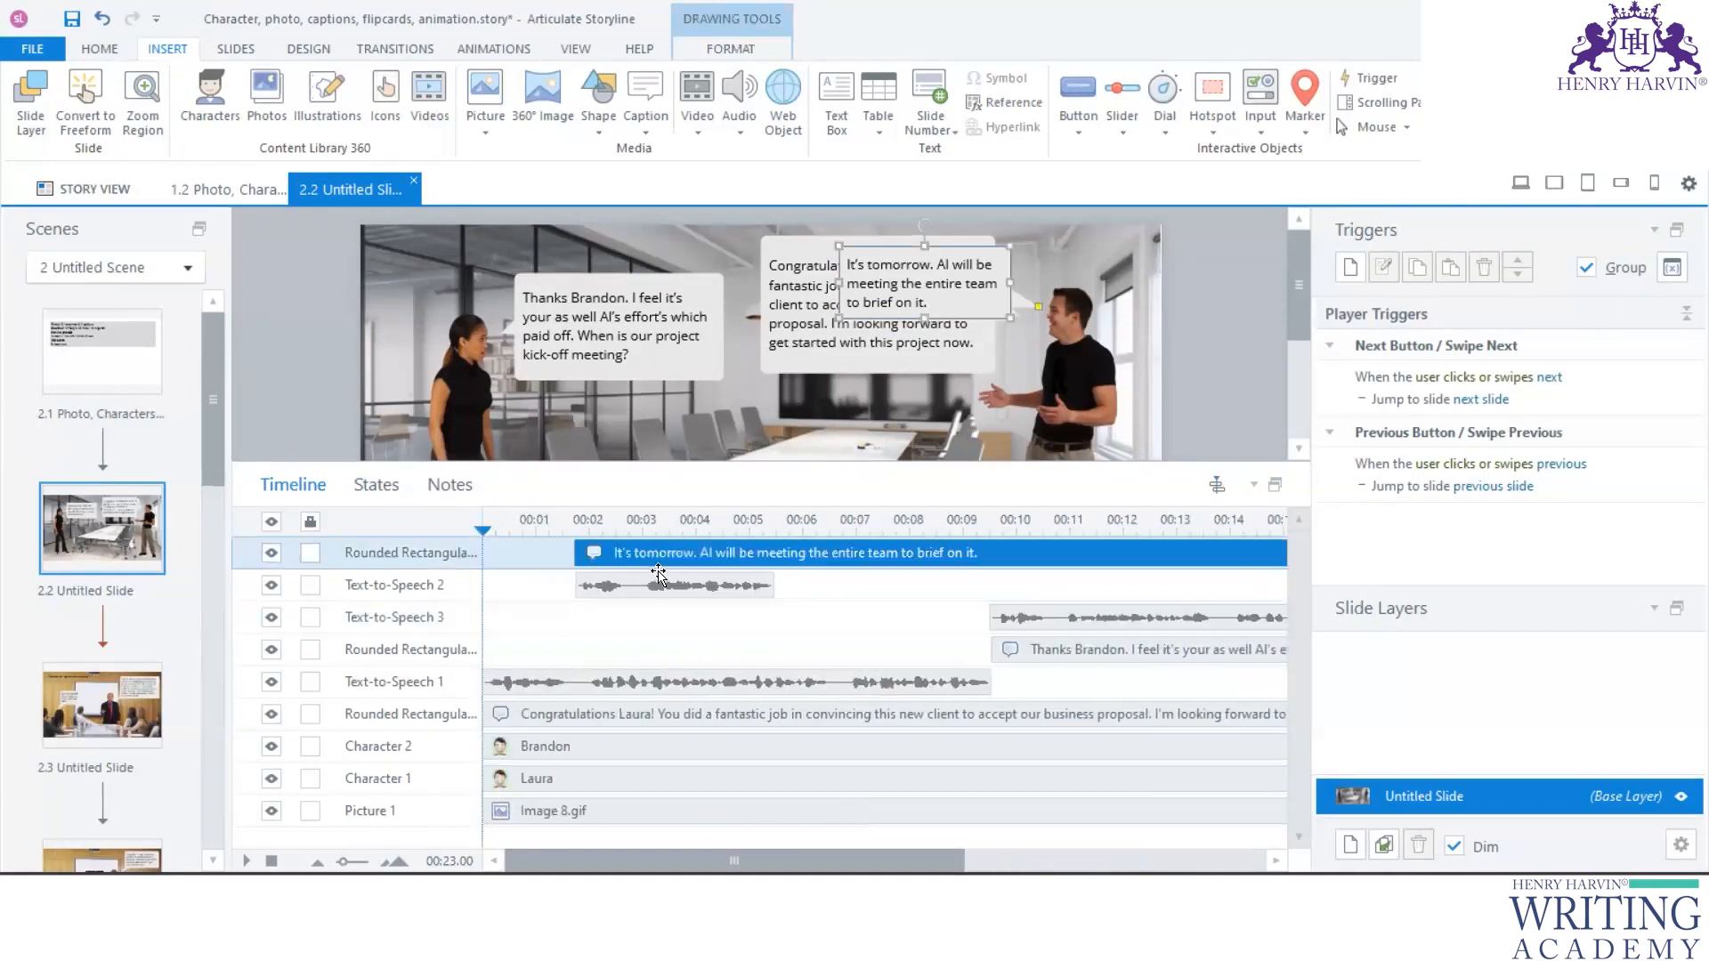
ctrl+click(706, 587)
drag(829, 553, 1300, 566)
scroll(1047, 806, right, 5)
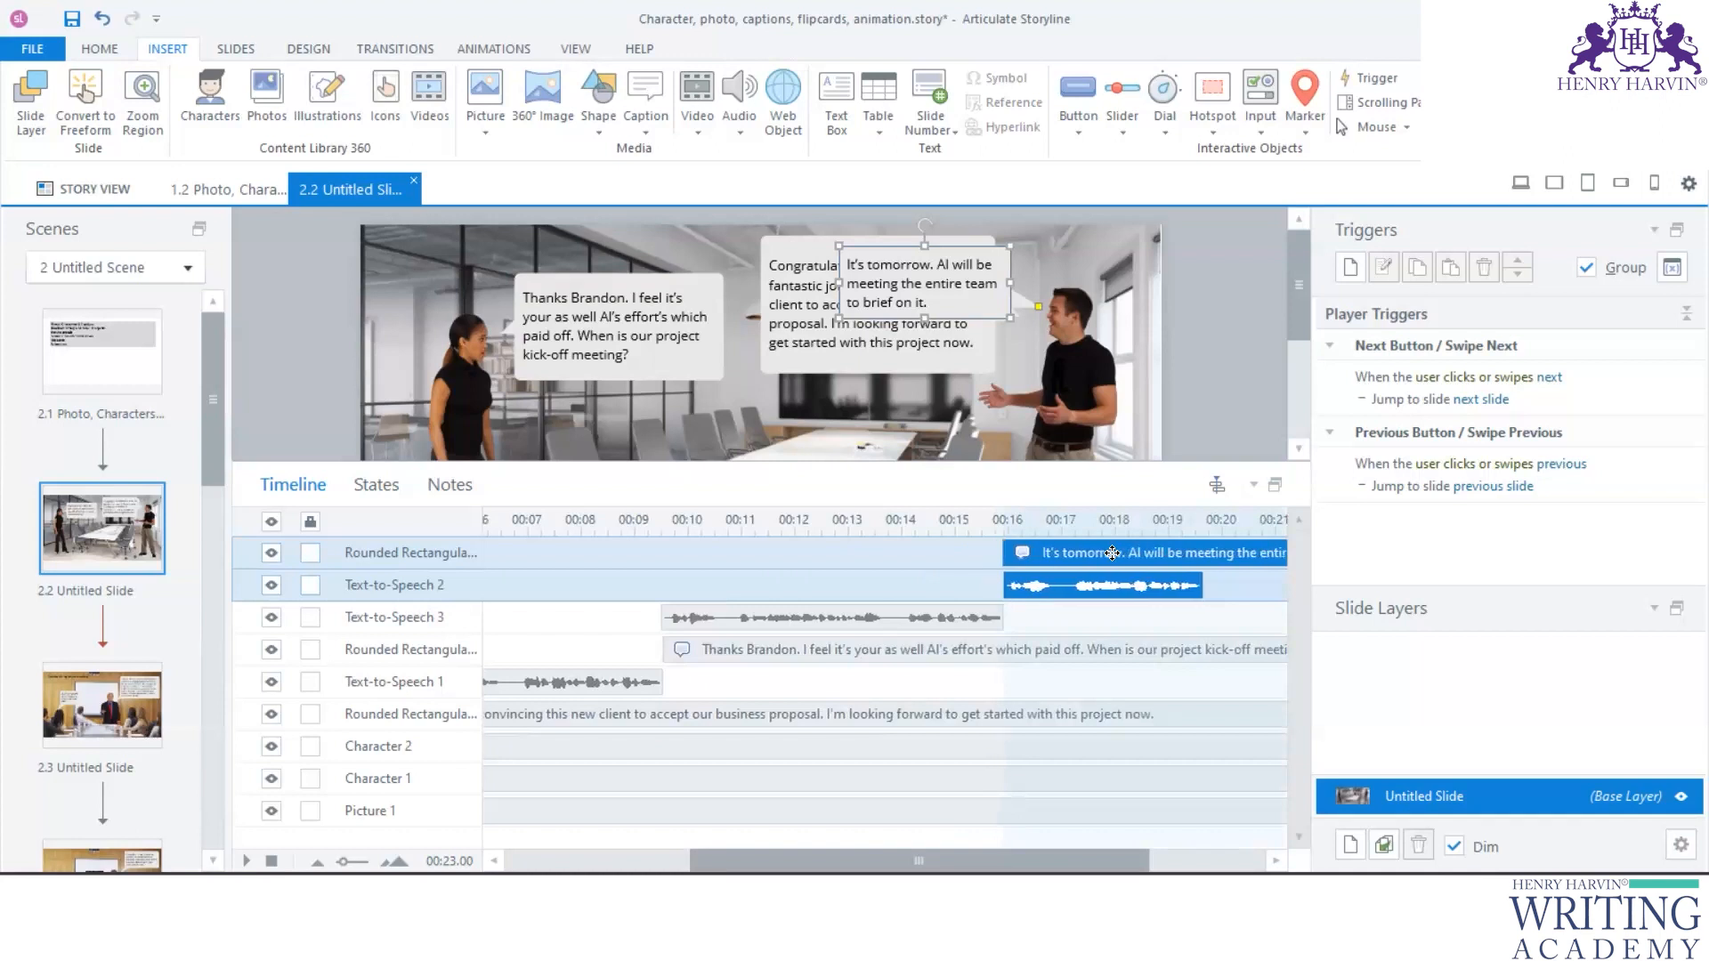
click(744, 696)
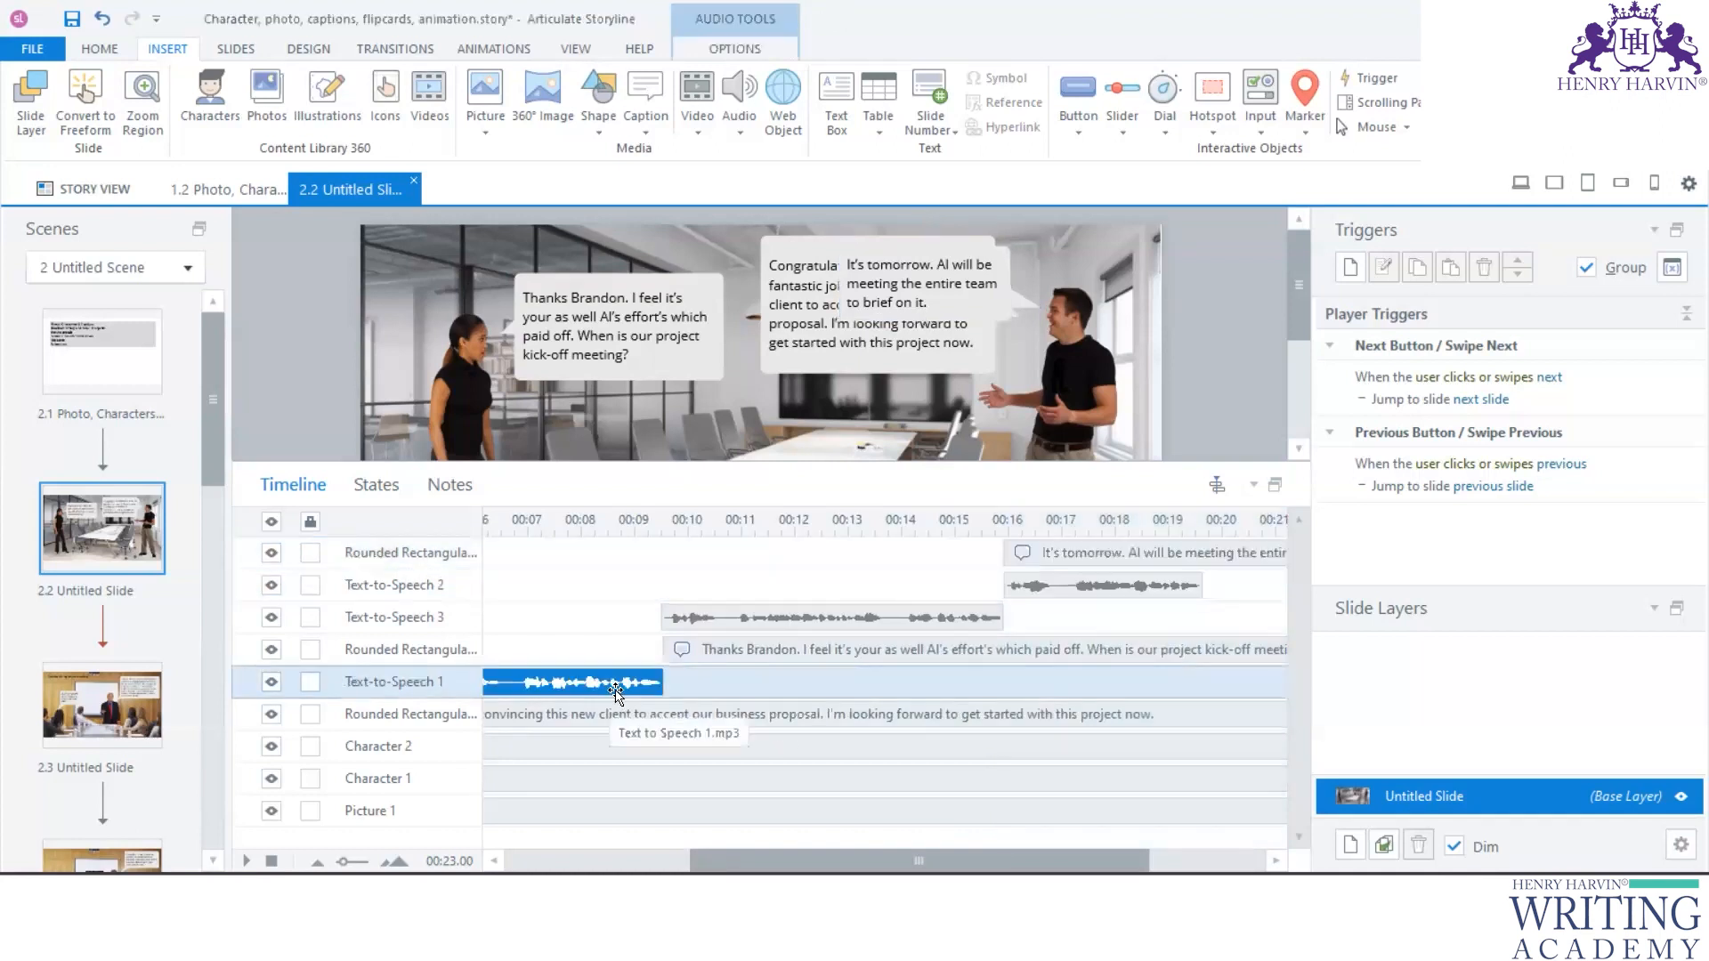
scroll(762, 778, left, 5)
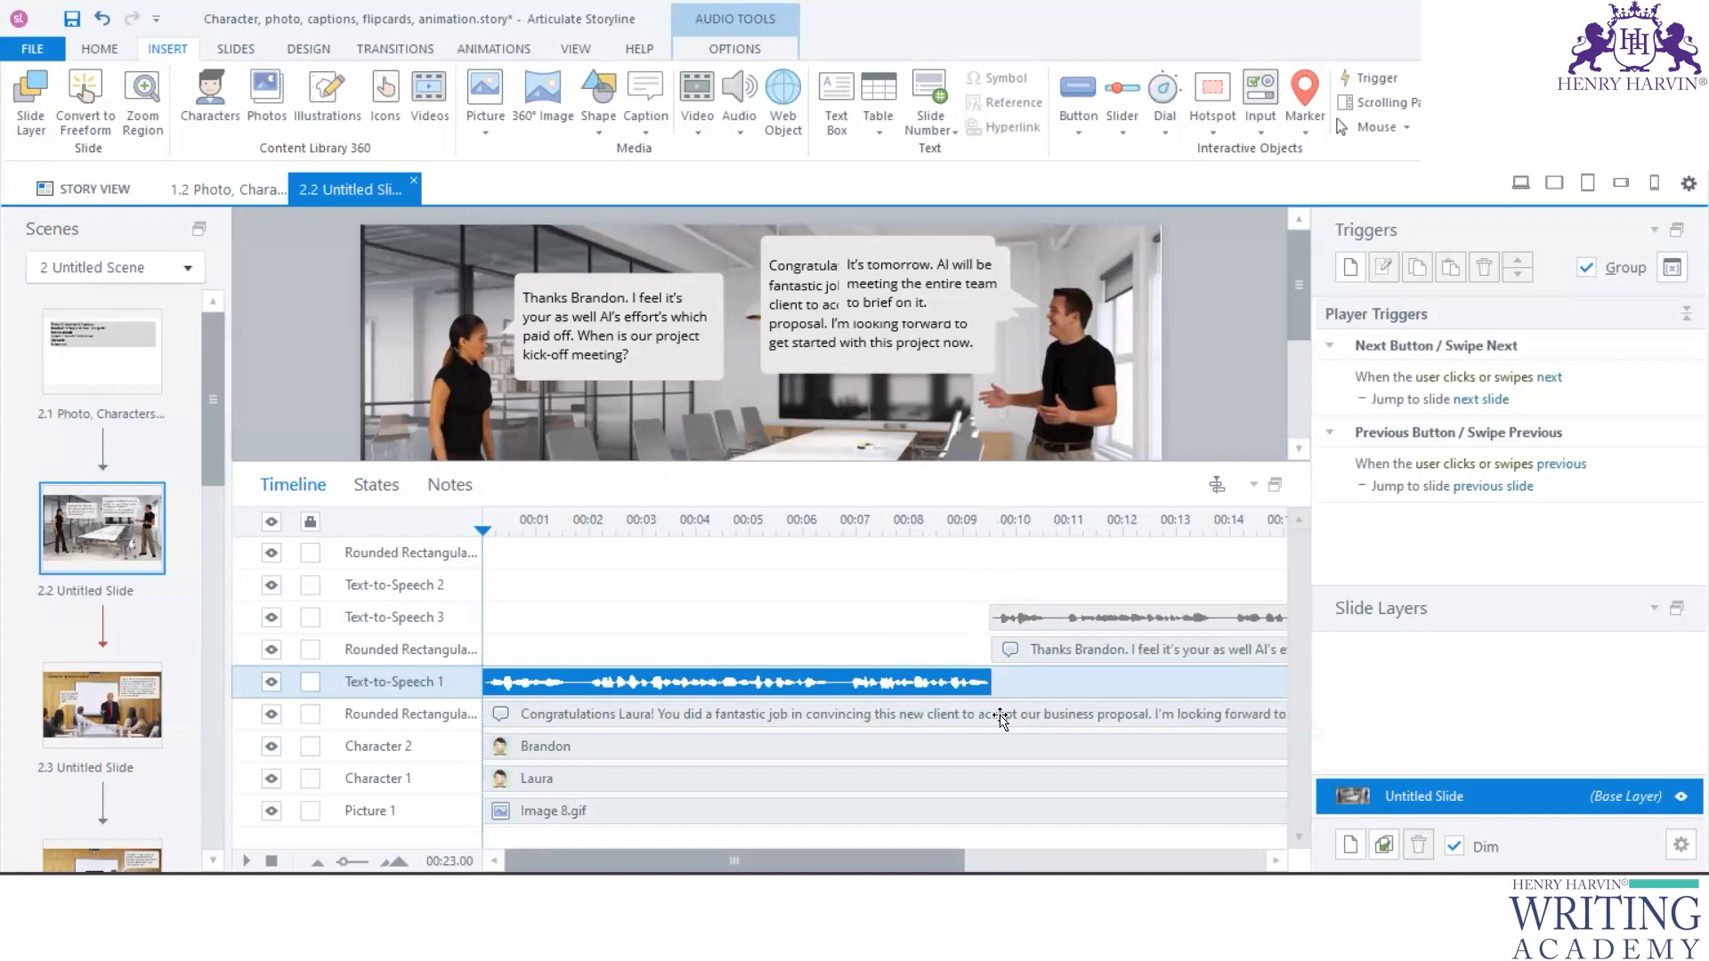
scroll(965, 804, right, 5)
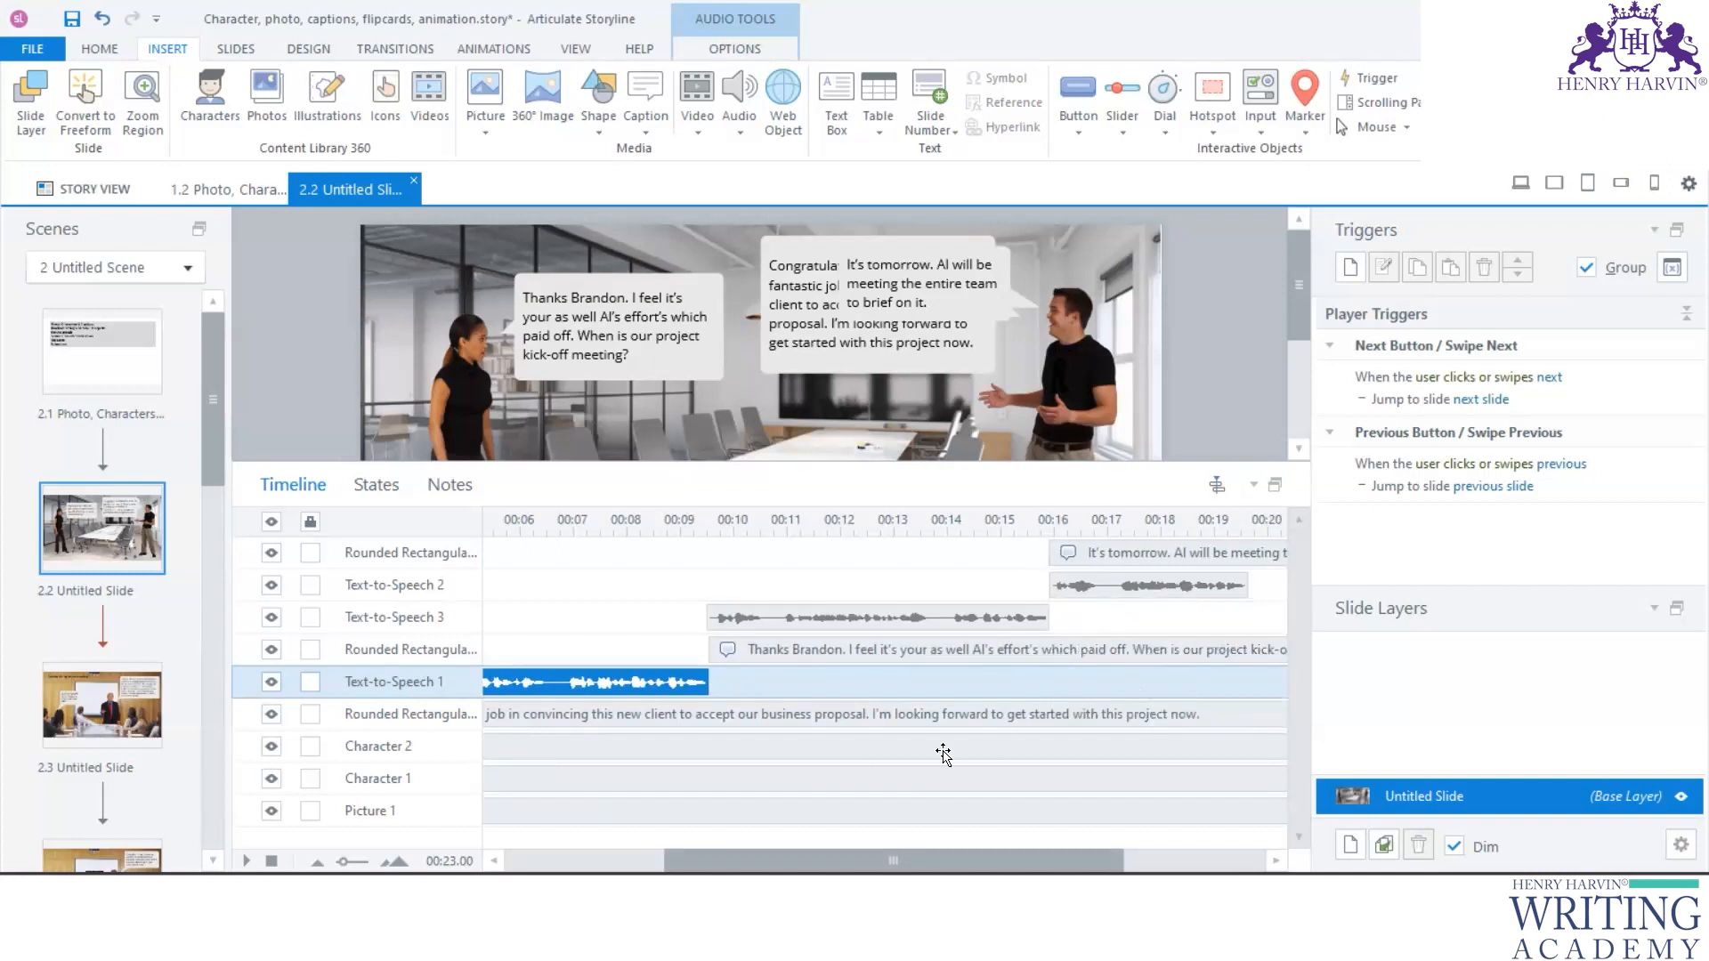
scroll(935, 805, left, 1)
scroll(934, 805, left, 5)
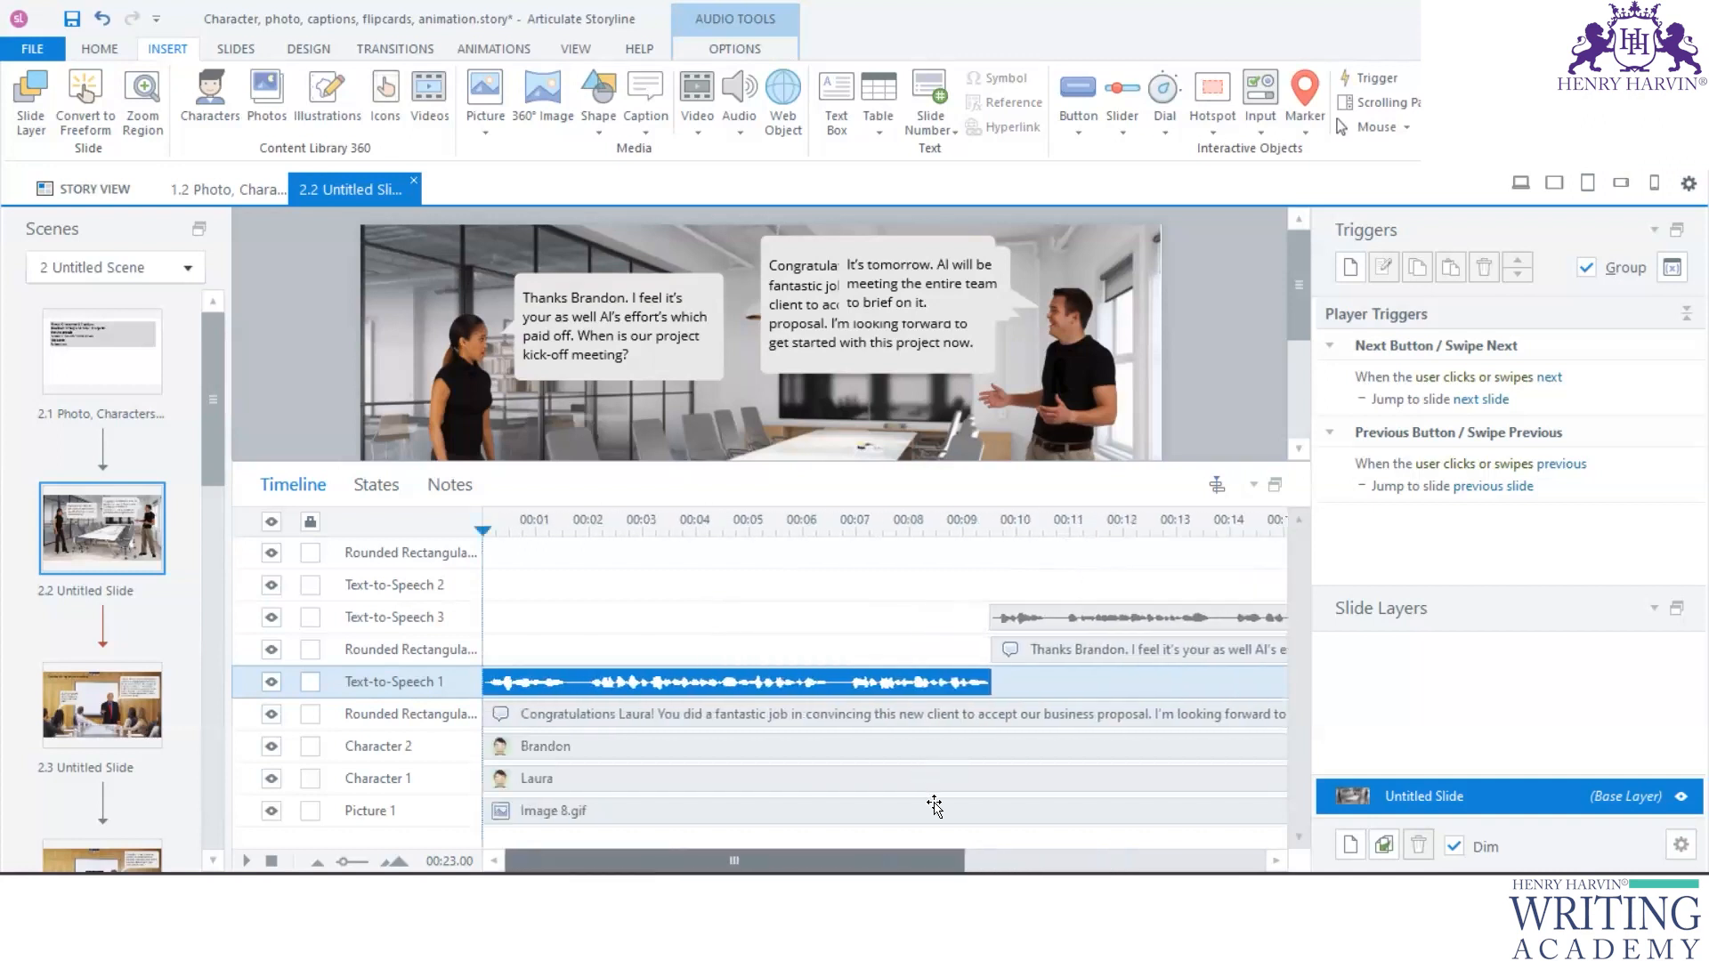
- Apply a Fade exit animation to the "Congratulations" caption
click(641, 719)
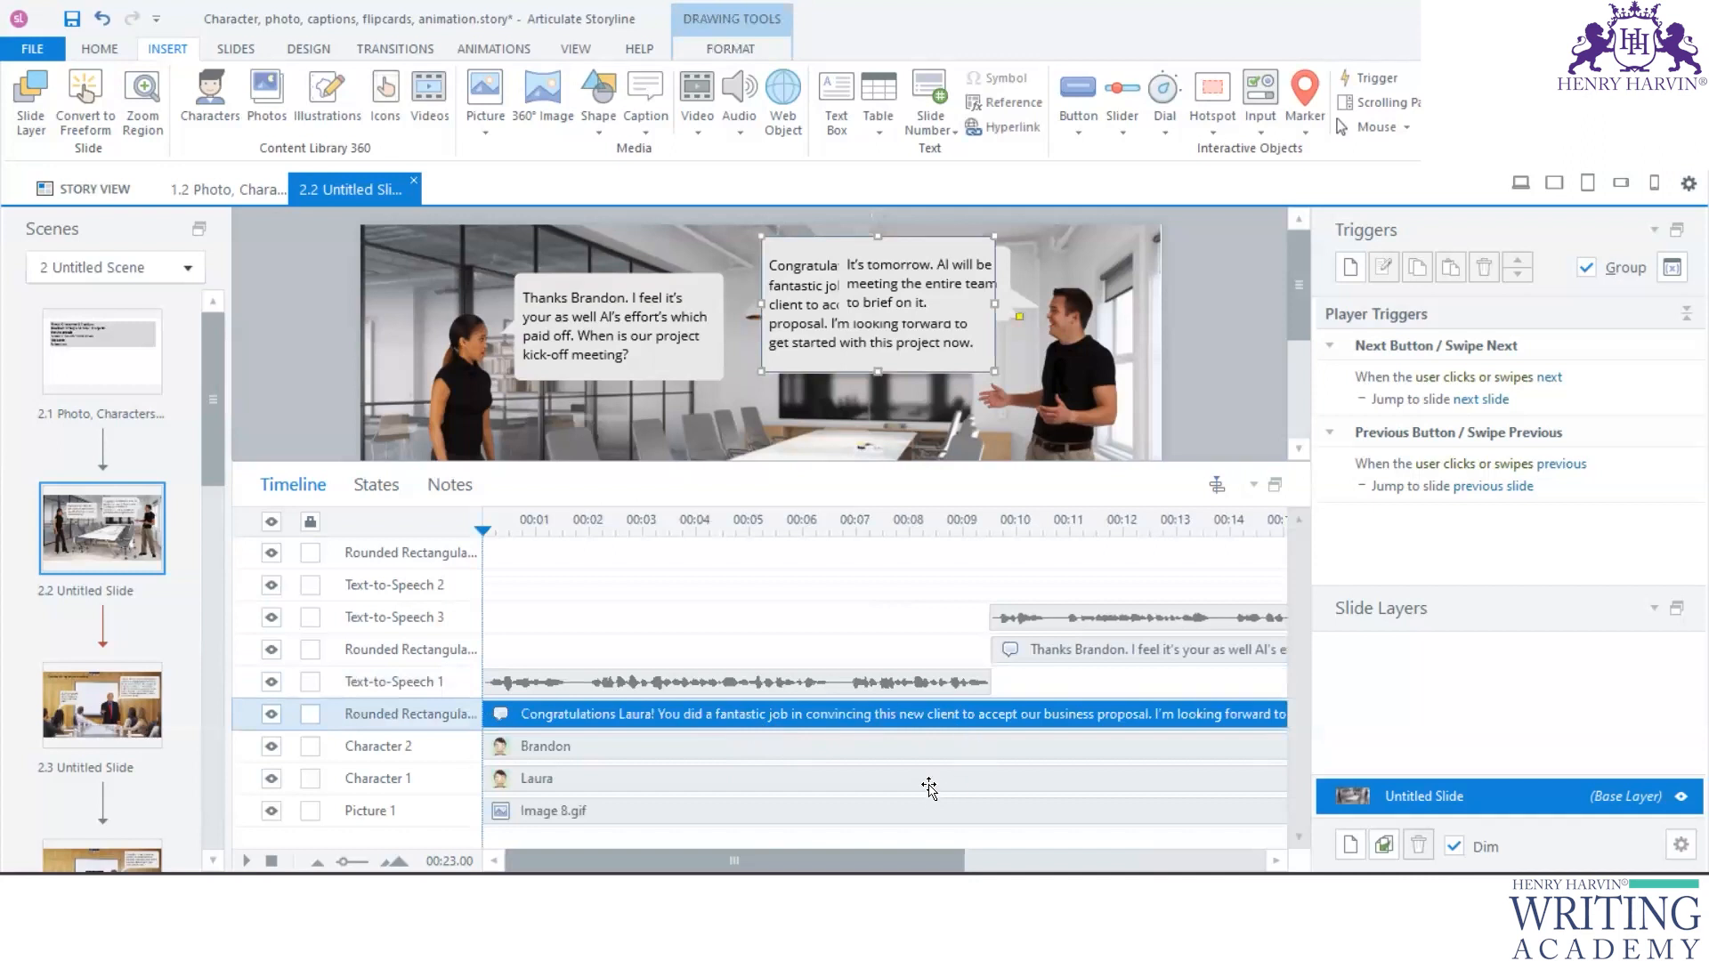
scroll(917, 806, right, 8)
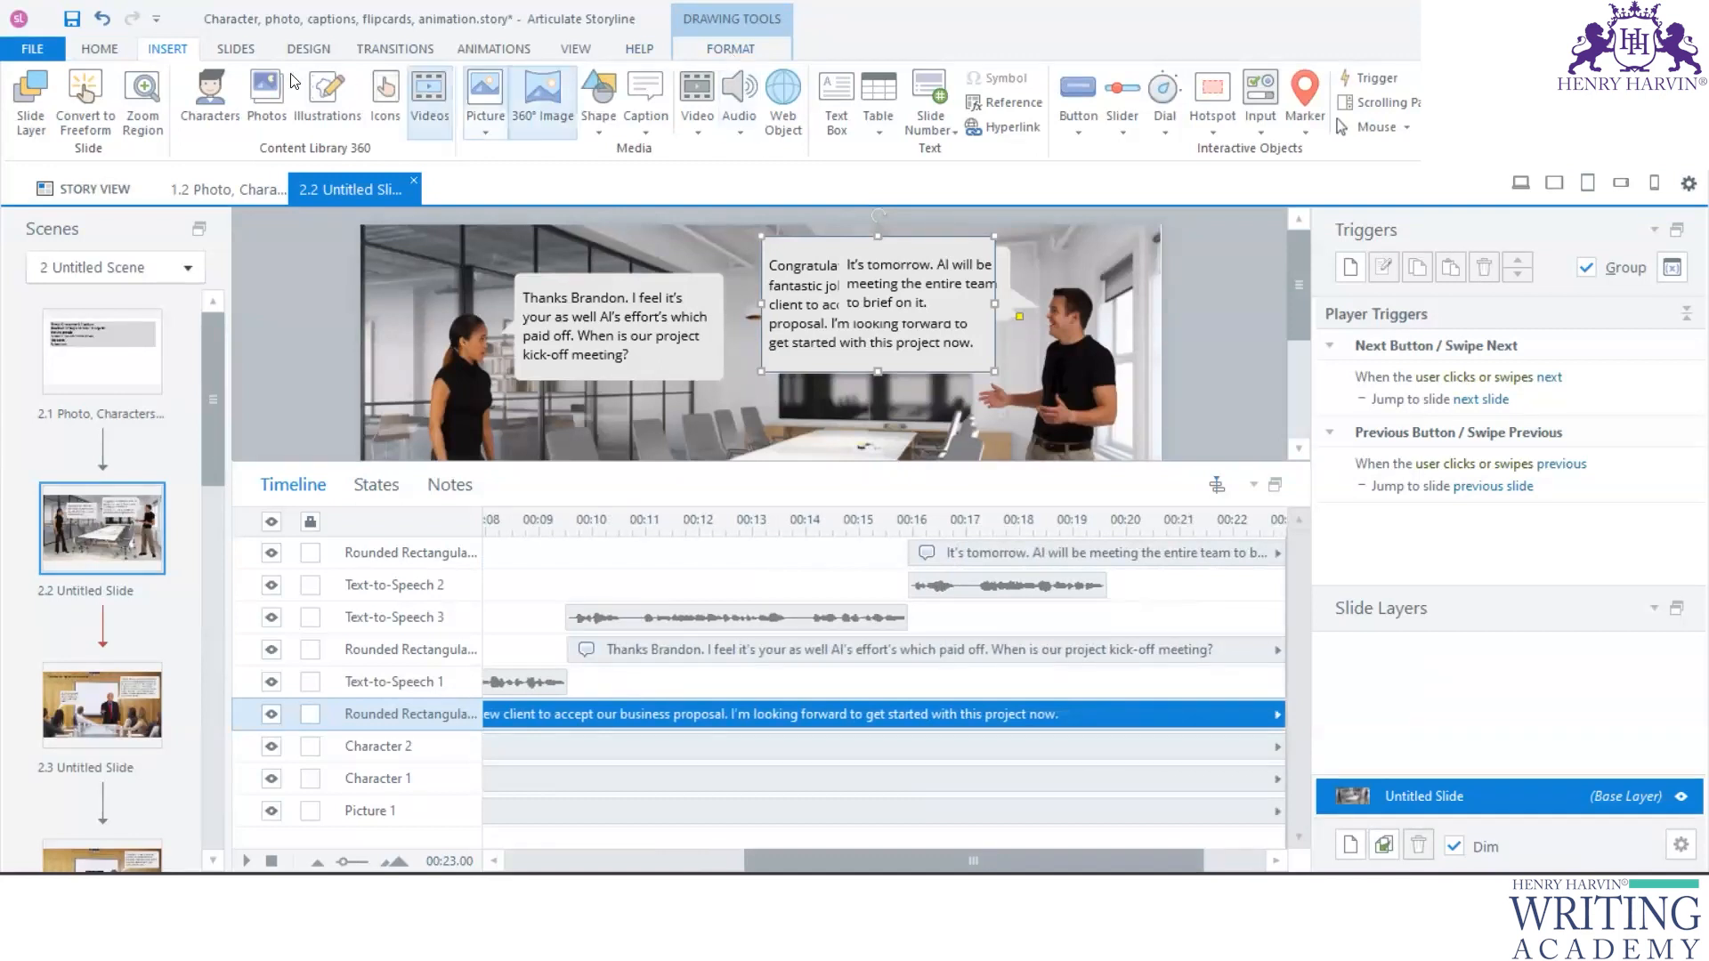
click(485, 50)
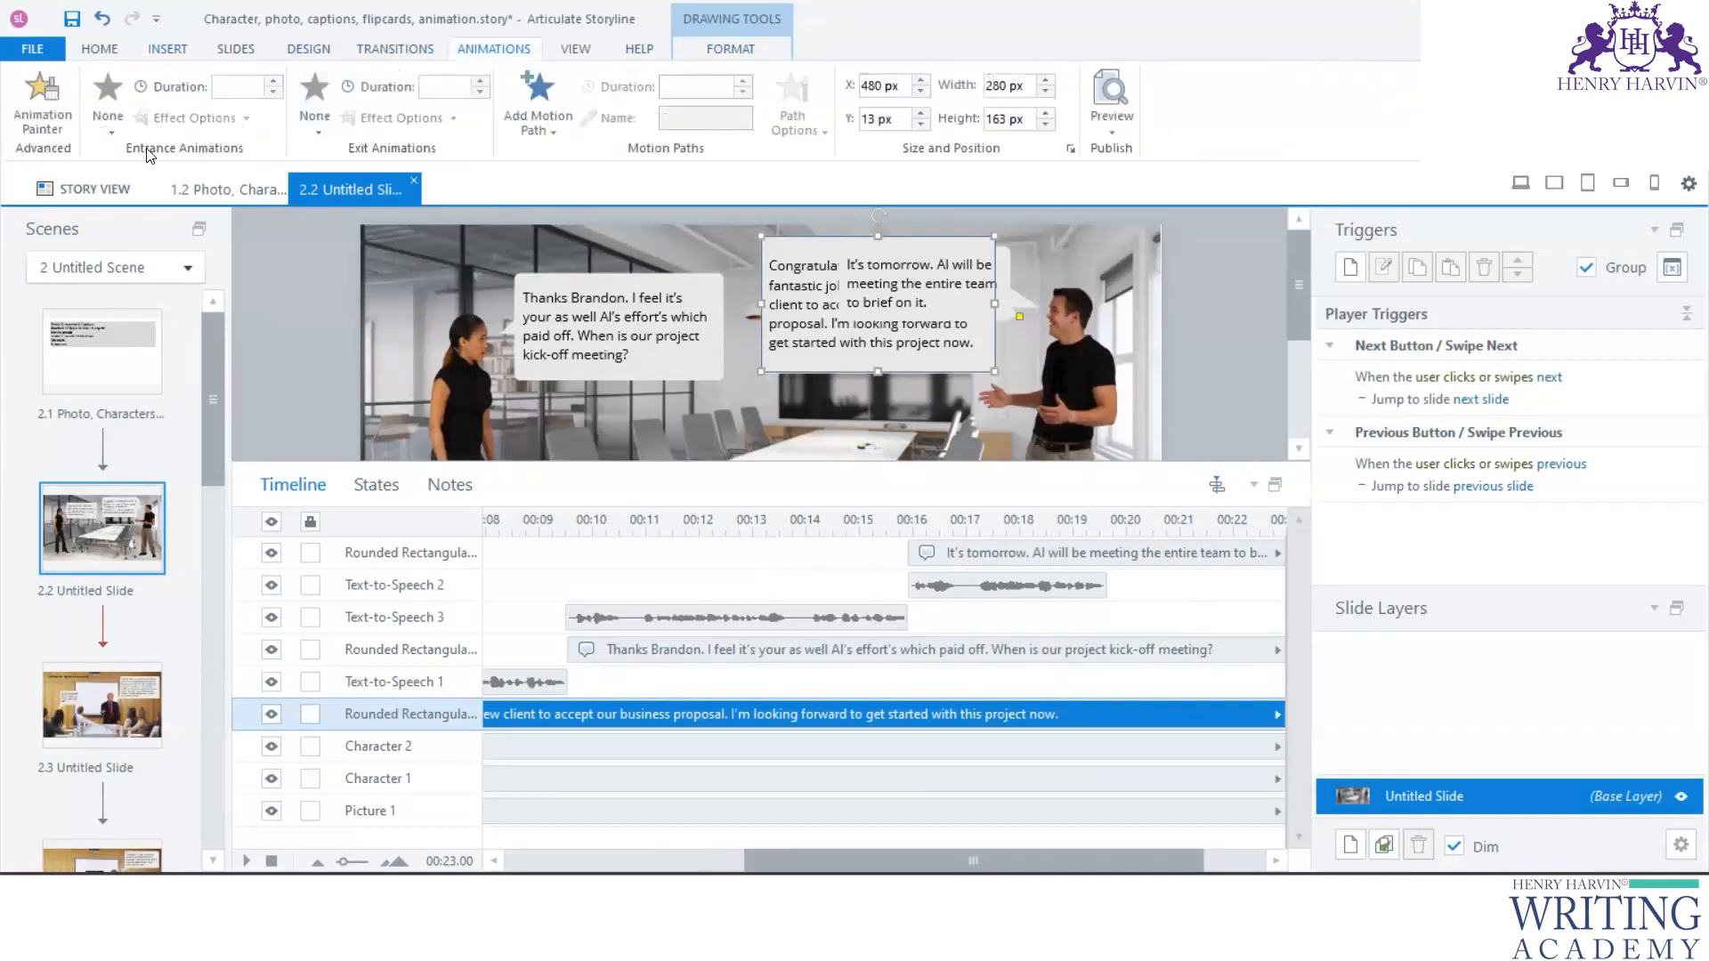
click(105, 130)
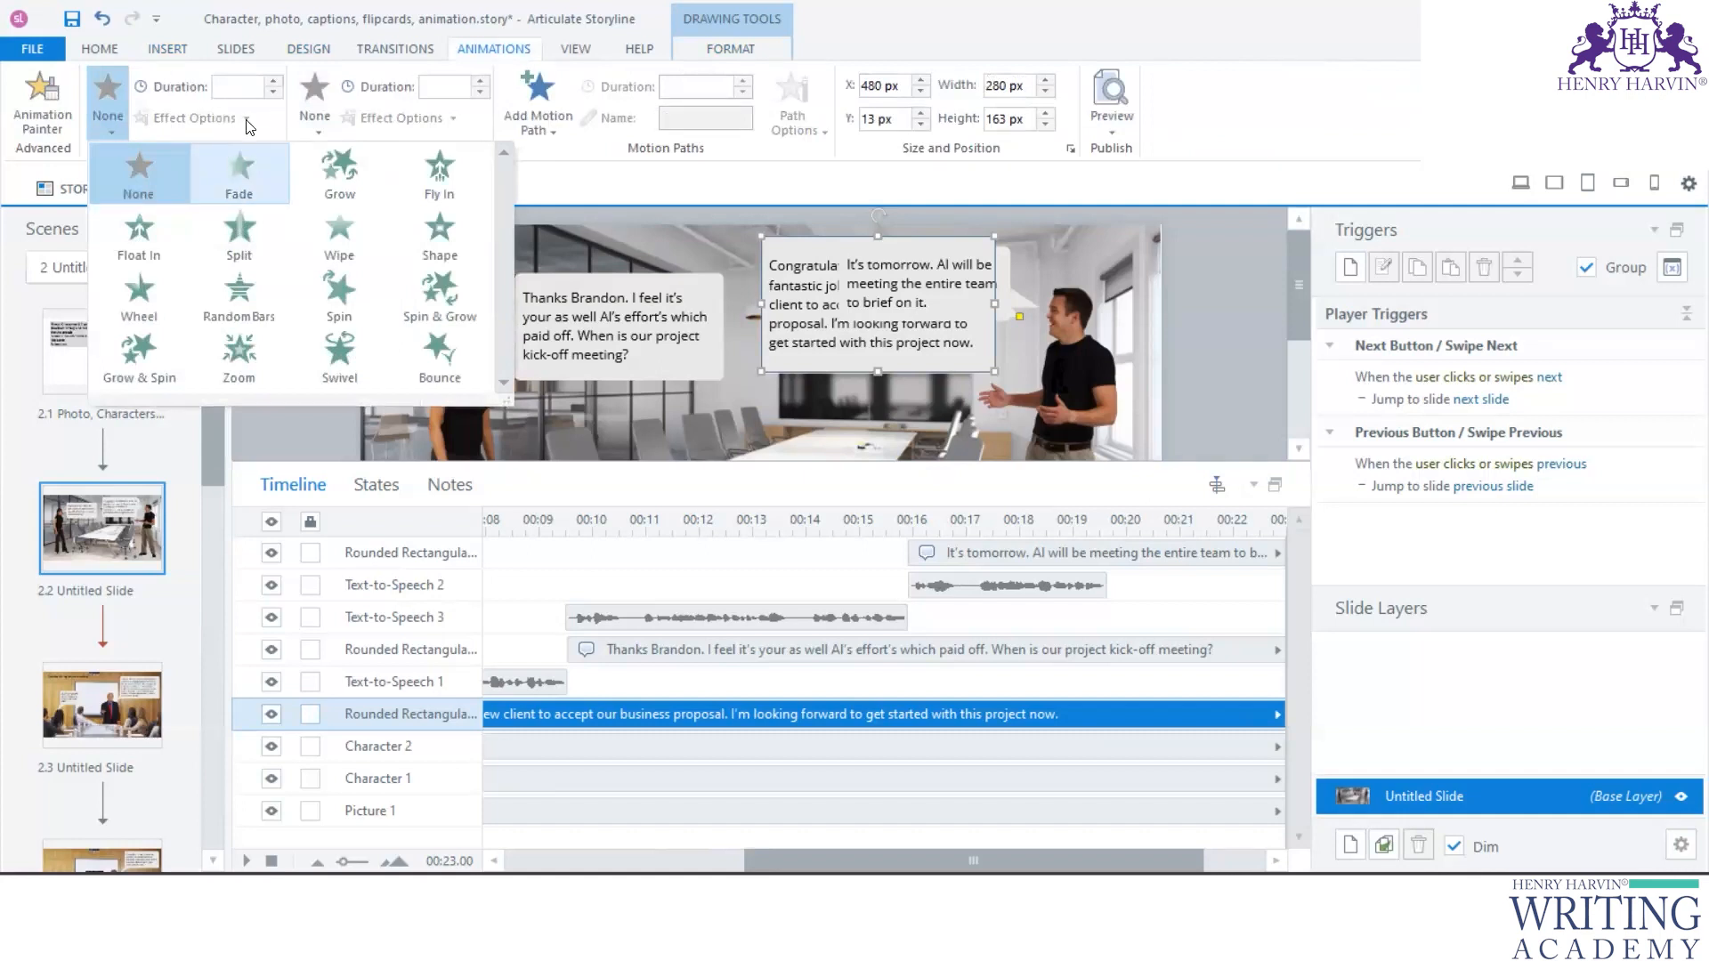
click(316, 124)
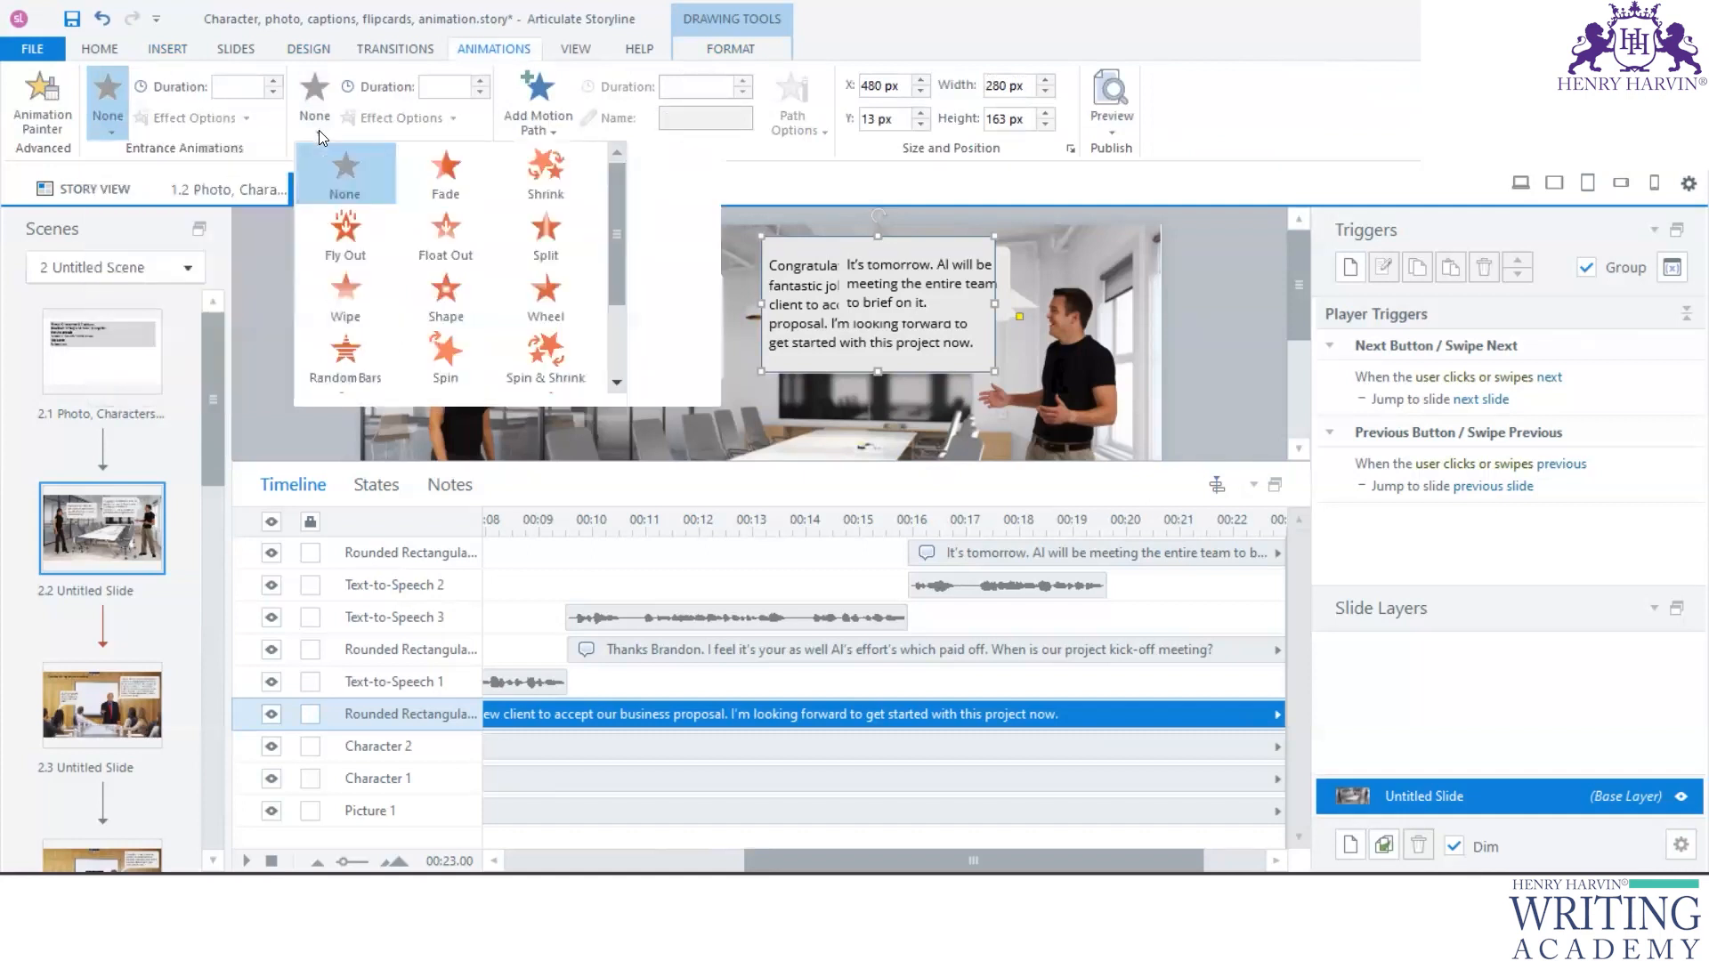
click(445, 183)
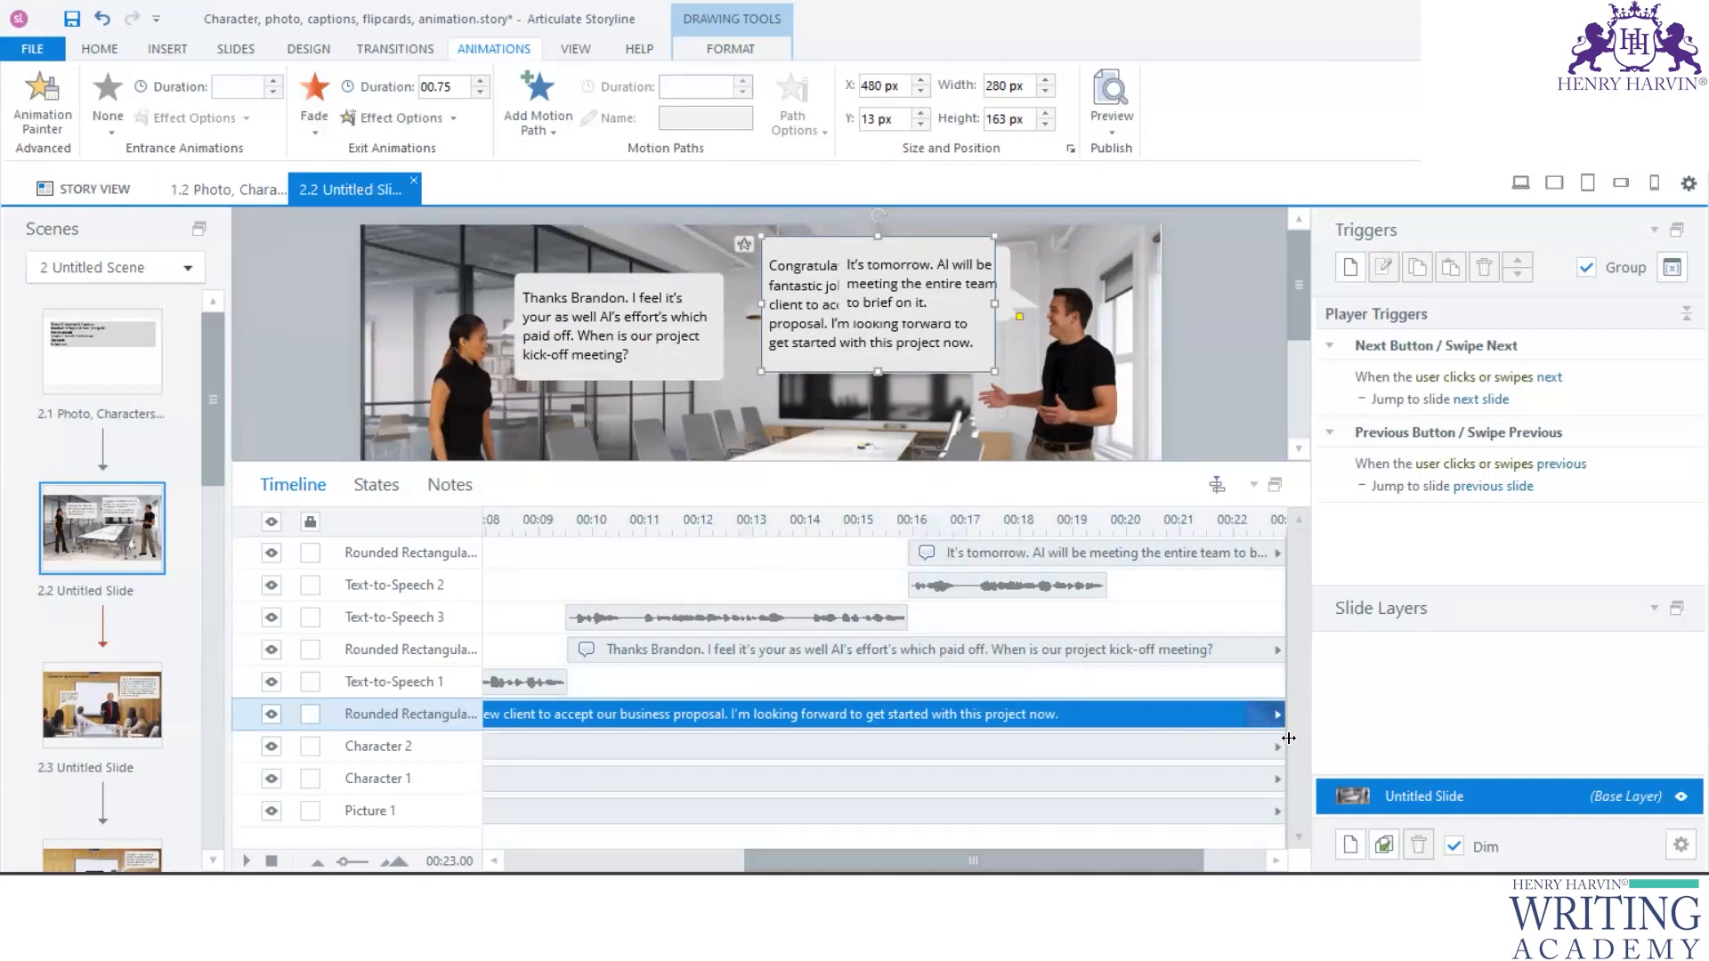
- Shorten the "Congratulations" caption on the timeline to end with Text-to-Speech 1 at about 9.5 seconds
drag(1166, 861, 1230, 861)
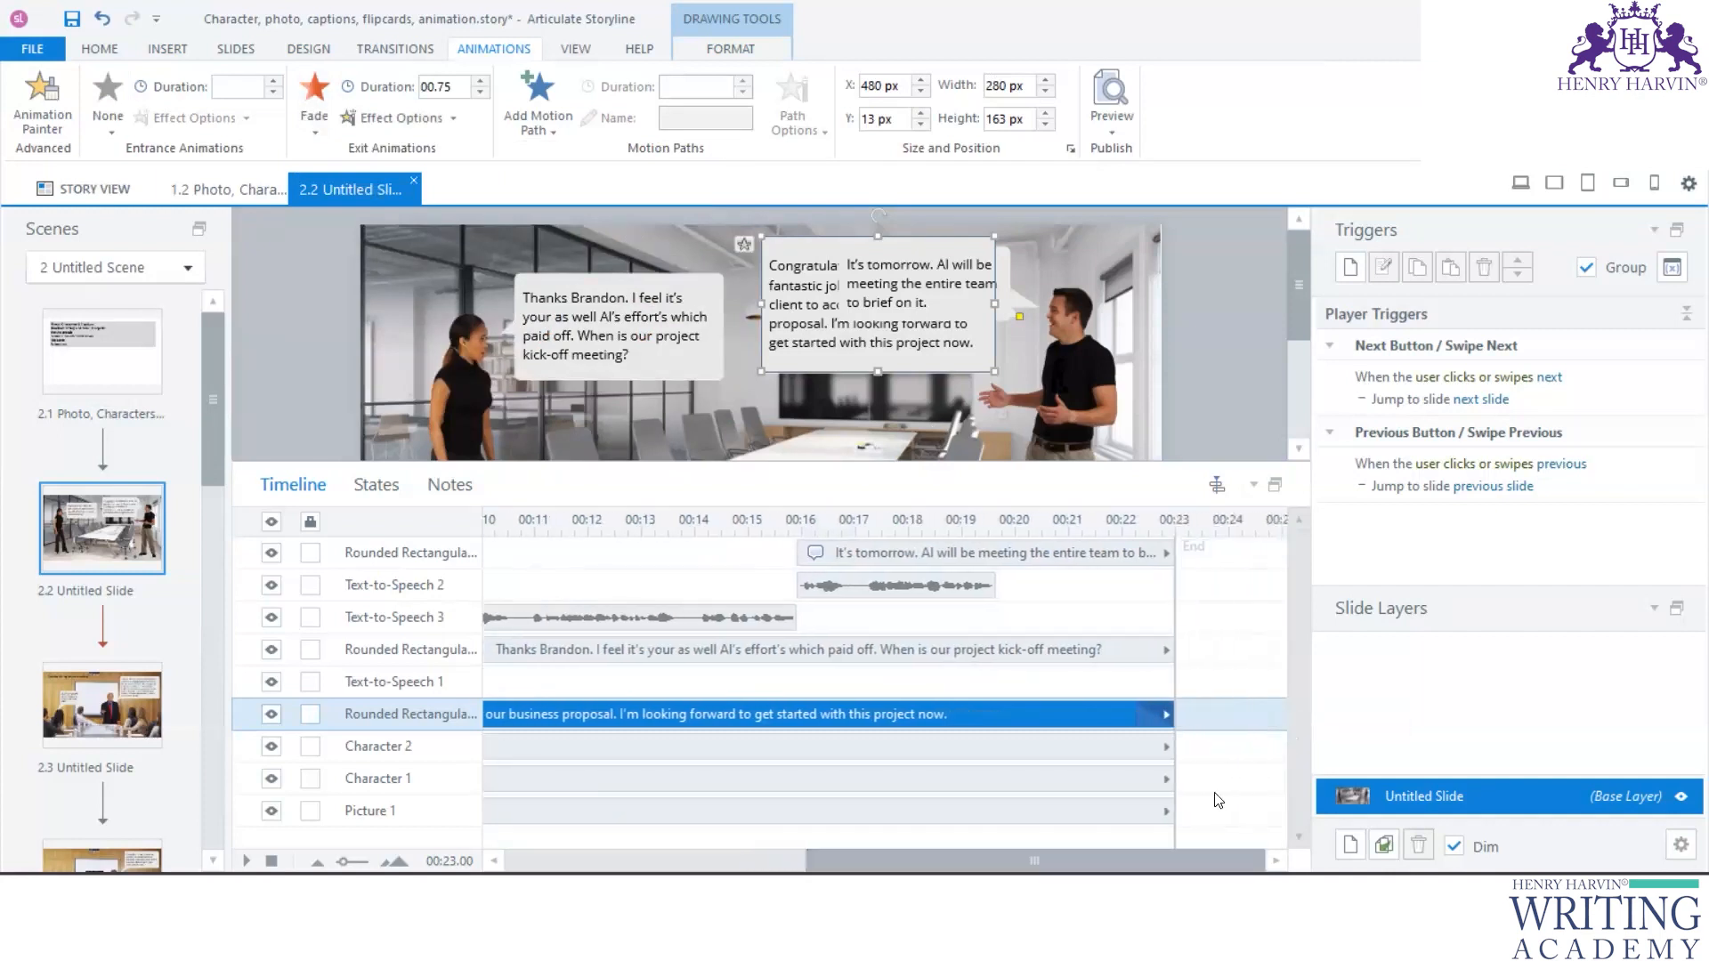
click(1177, 714)
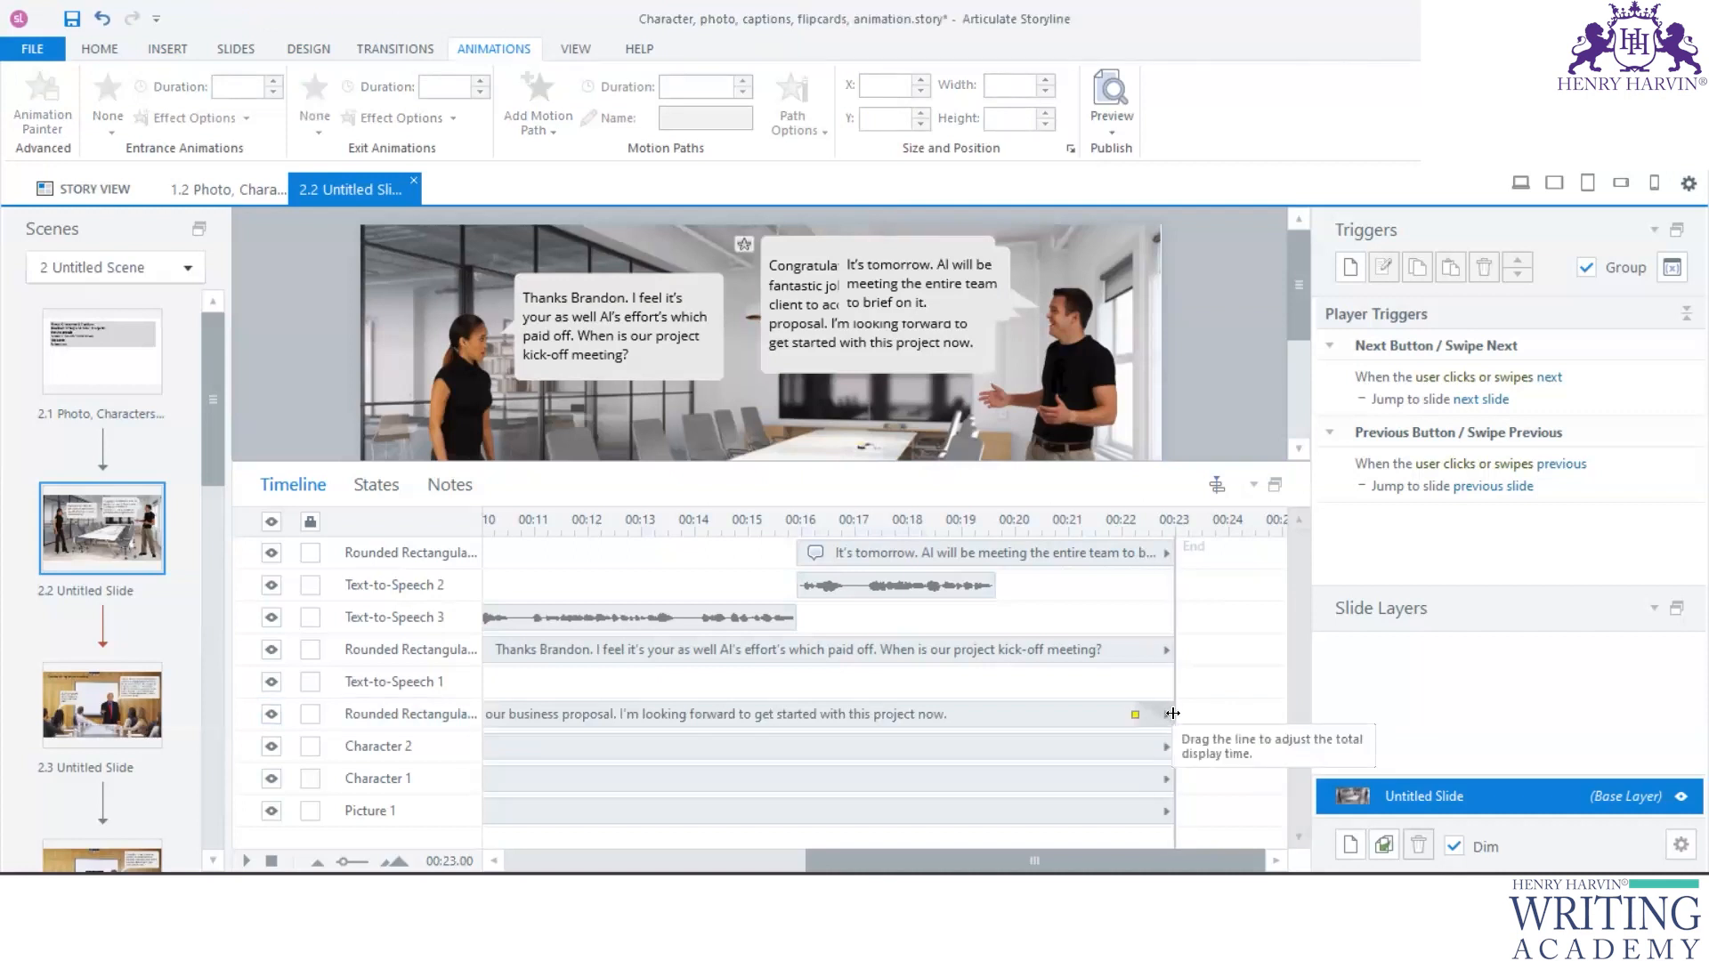
mouse_move(1172, 713)
mouse_down()
mouse_move(1199, 715)
mouse_move(1180, 716)
mouse_up()
click(1176, 718)
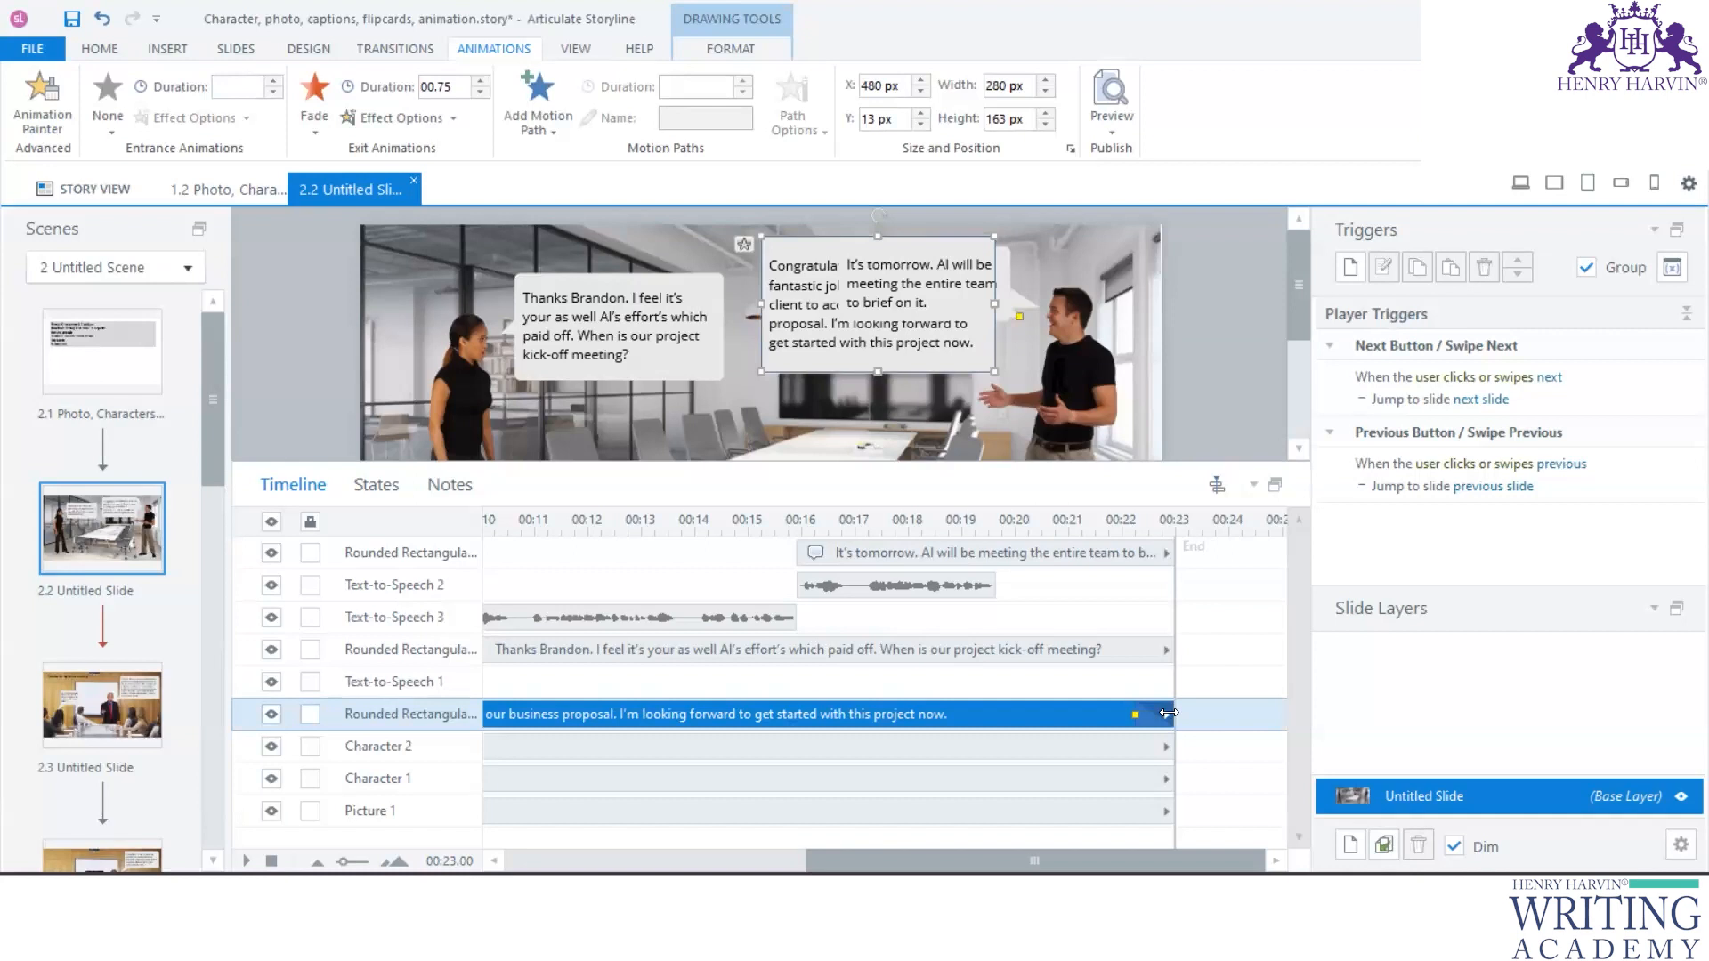
drag(1169, 713, 542, 721)
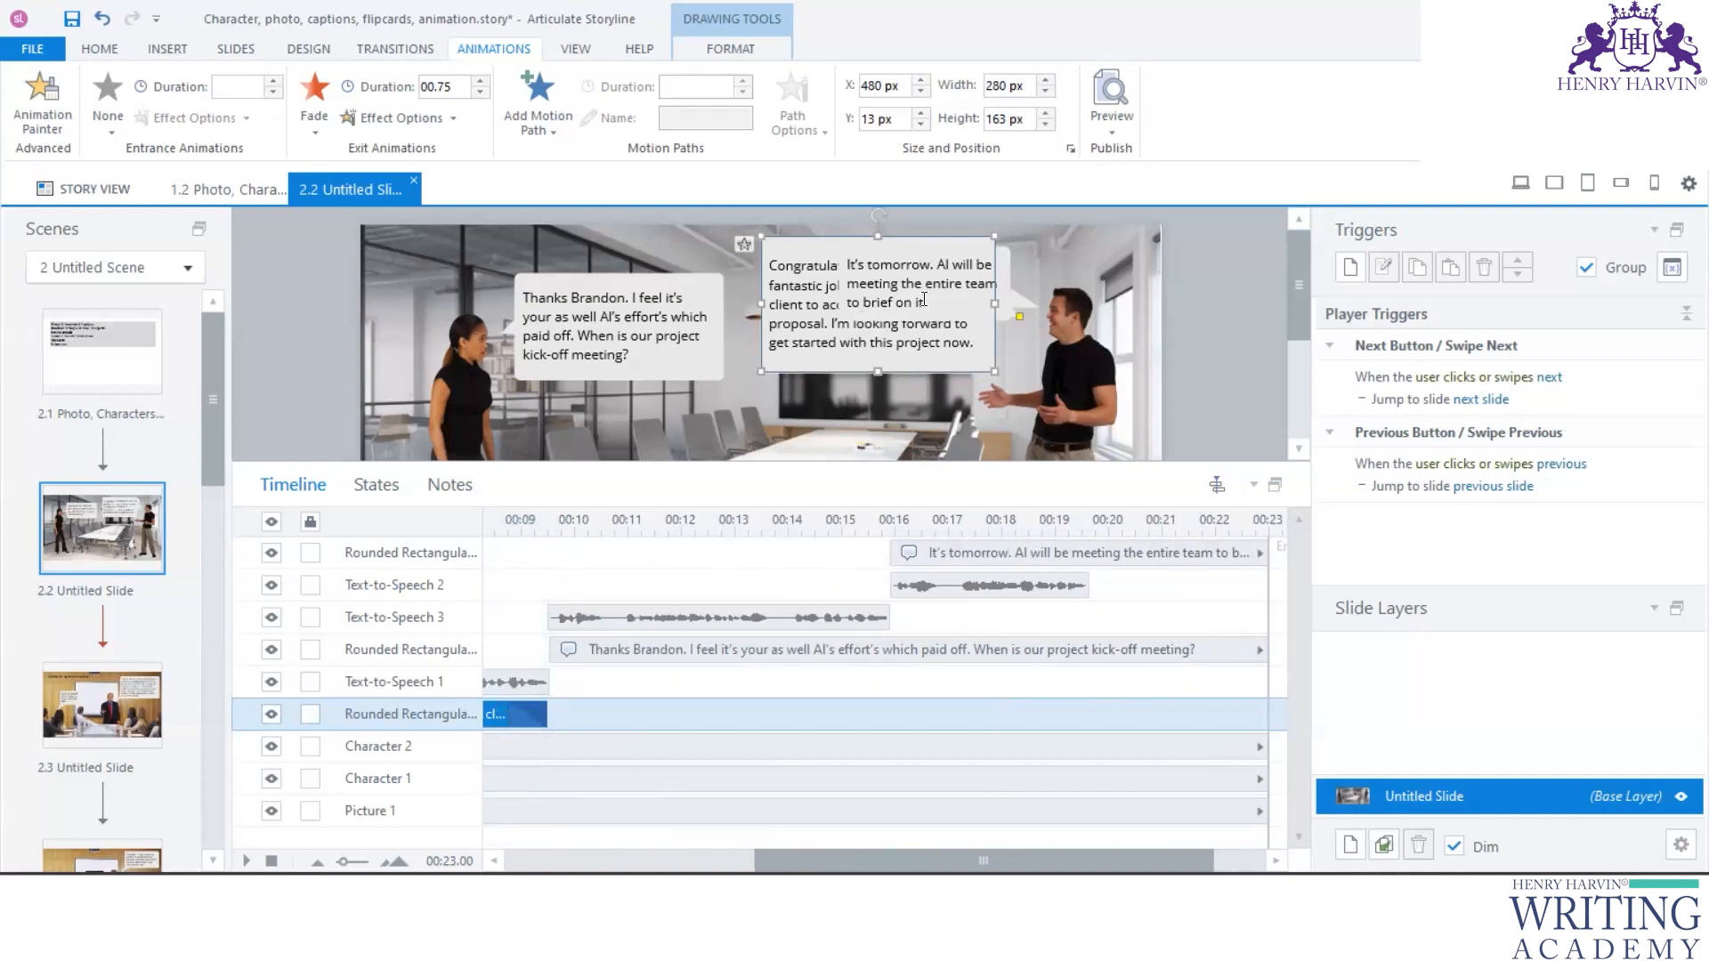
scroll(883, 813, left, 5)
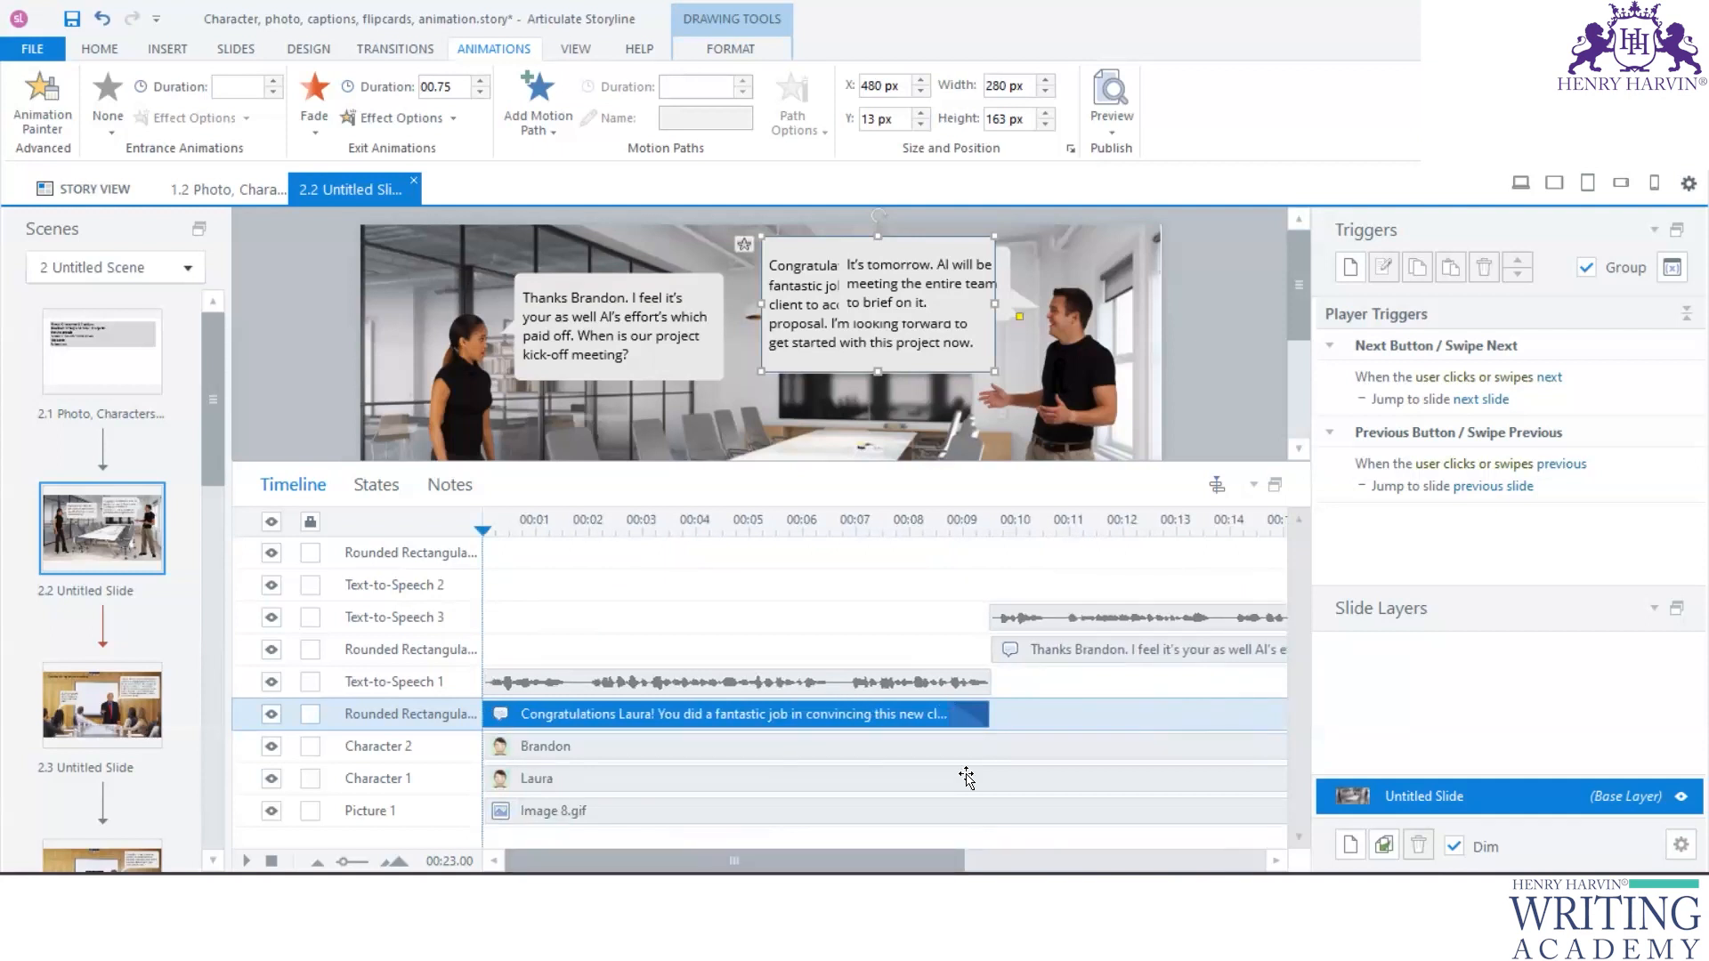
- Apply a Fade entrance animation to the "Thanks" caption
scroll(965, 778, right, 3)
click(882, 651)
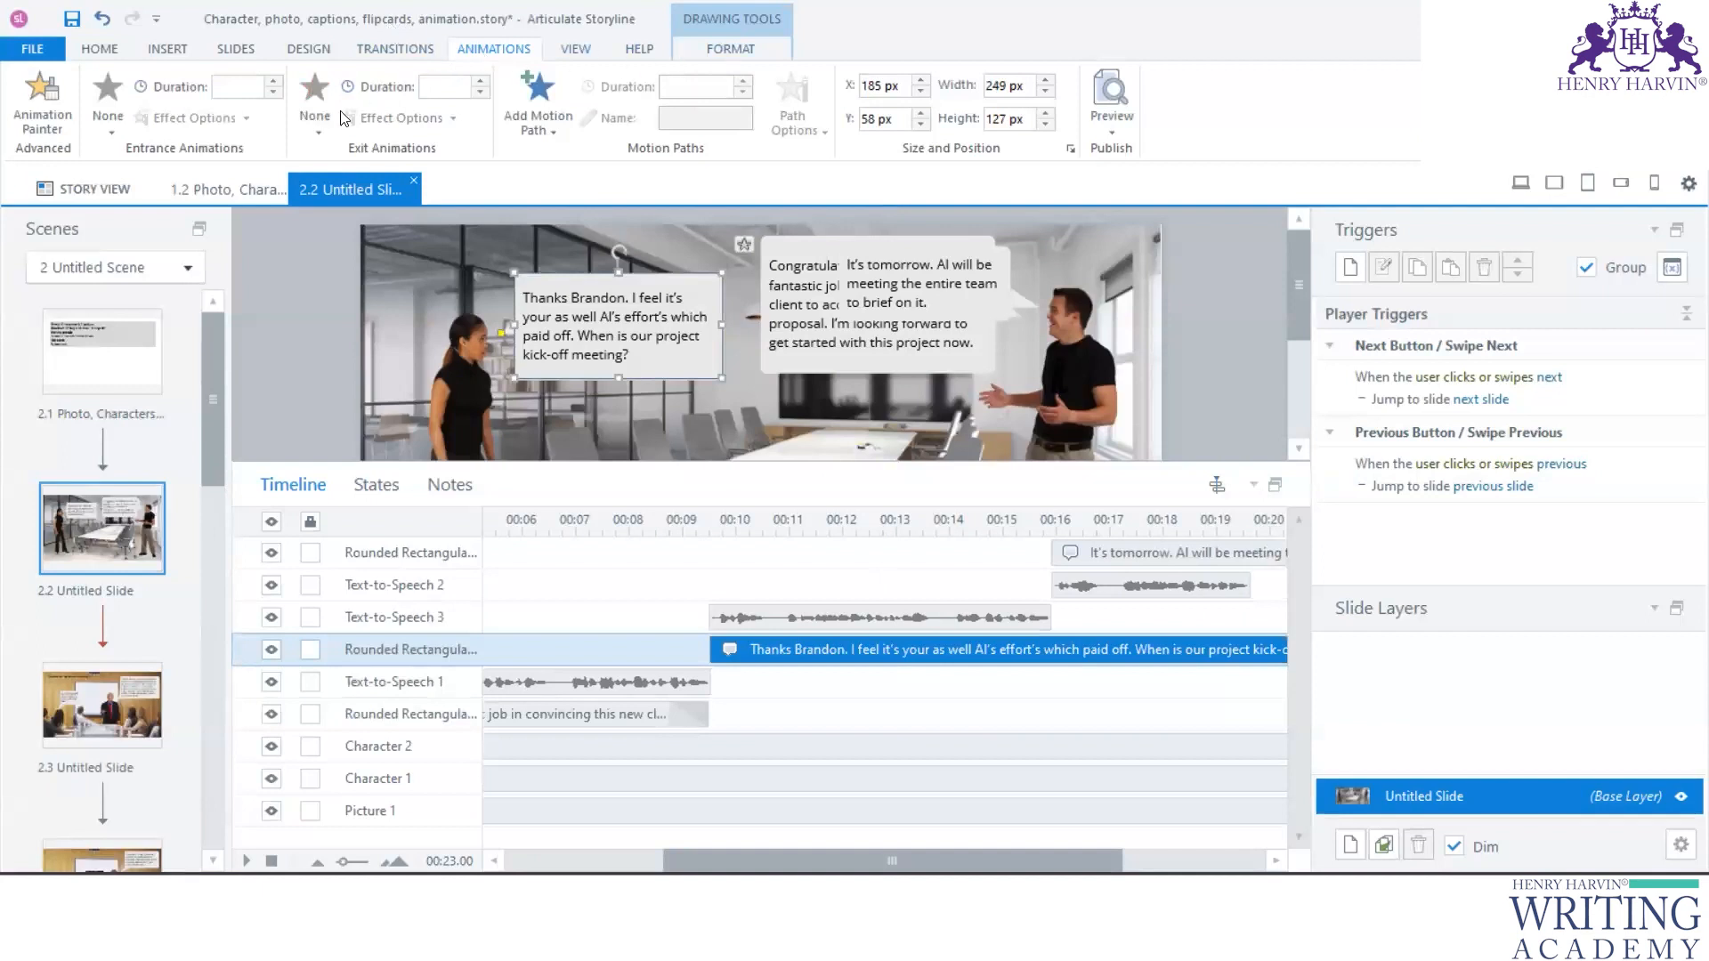
click(108, 105)
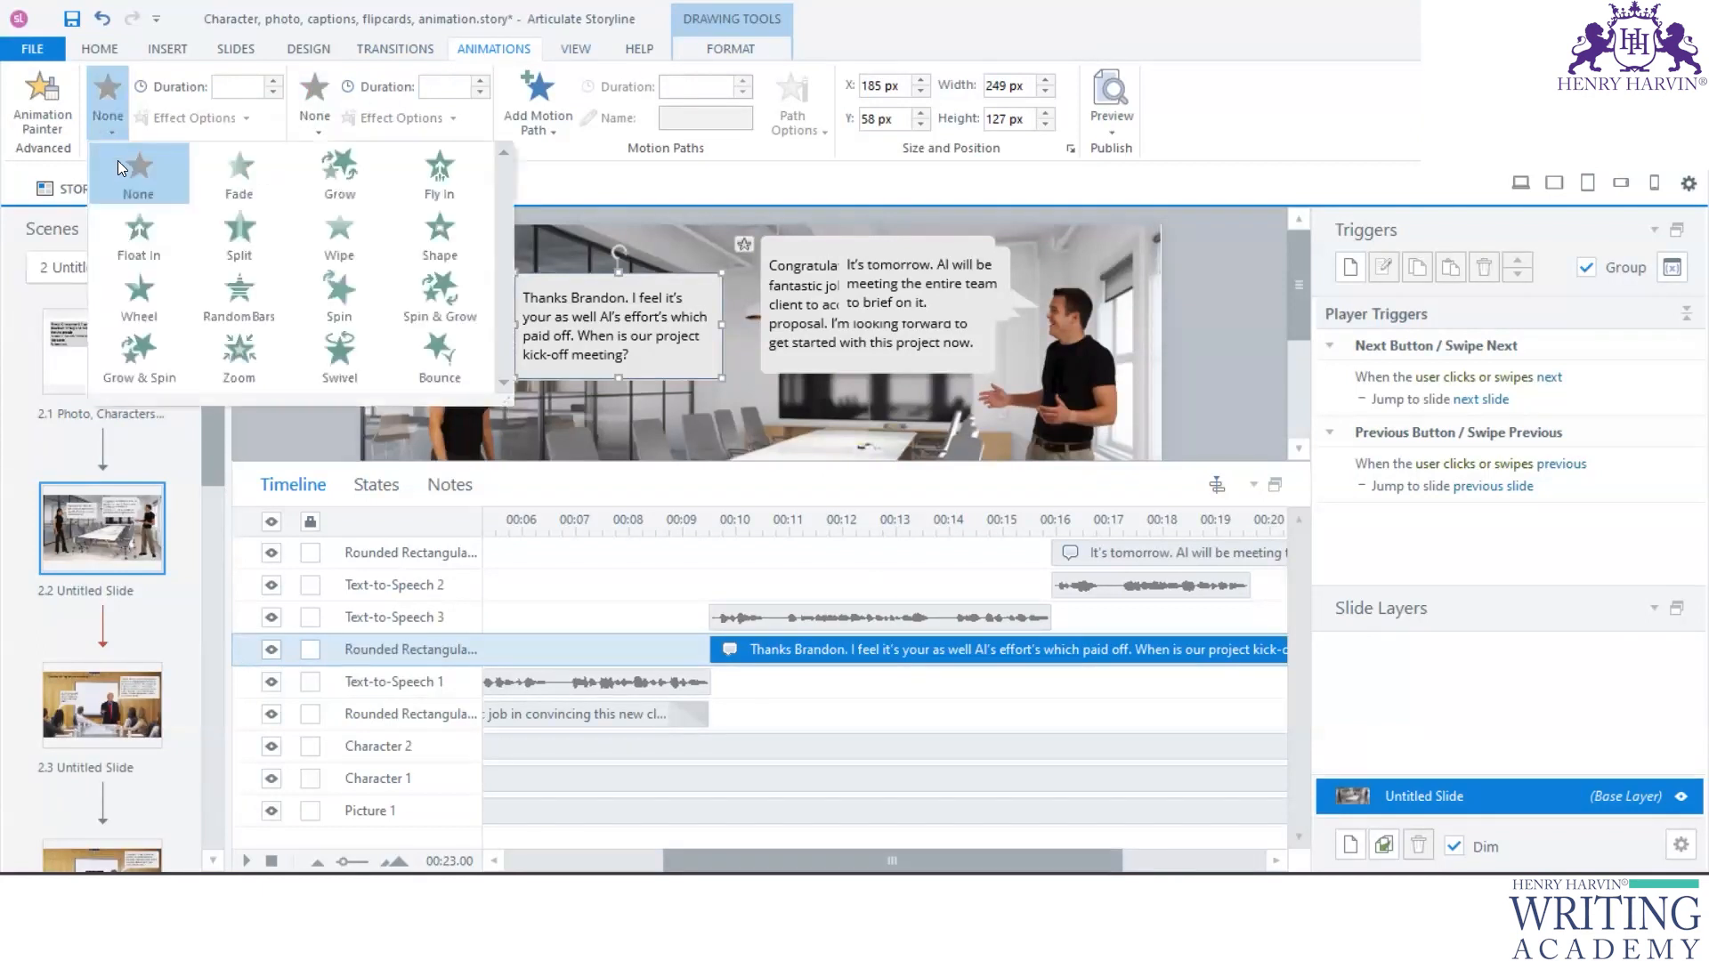
click(241, 184)
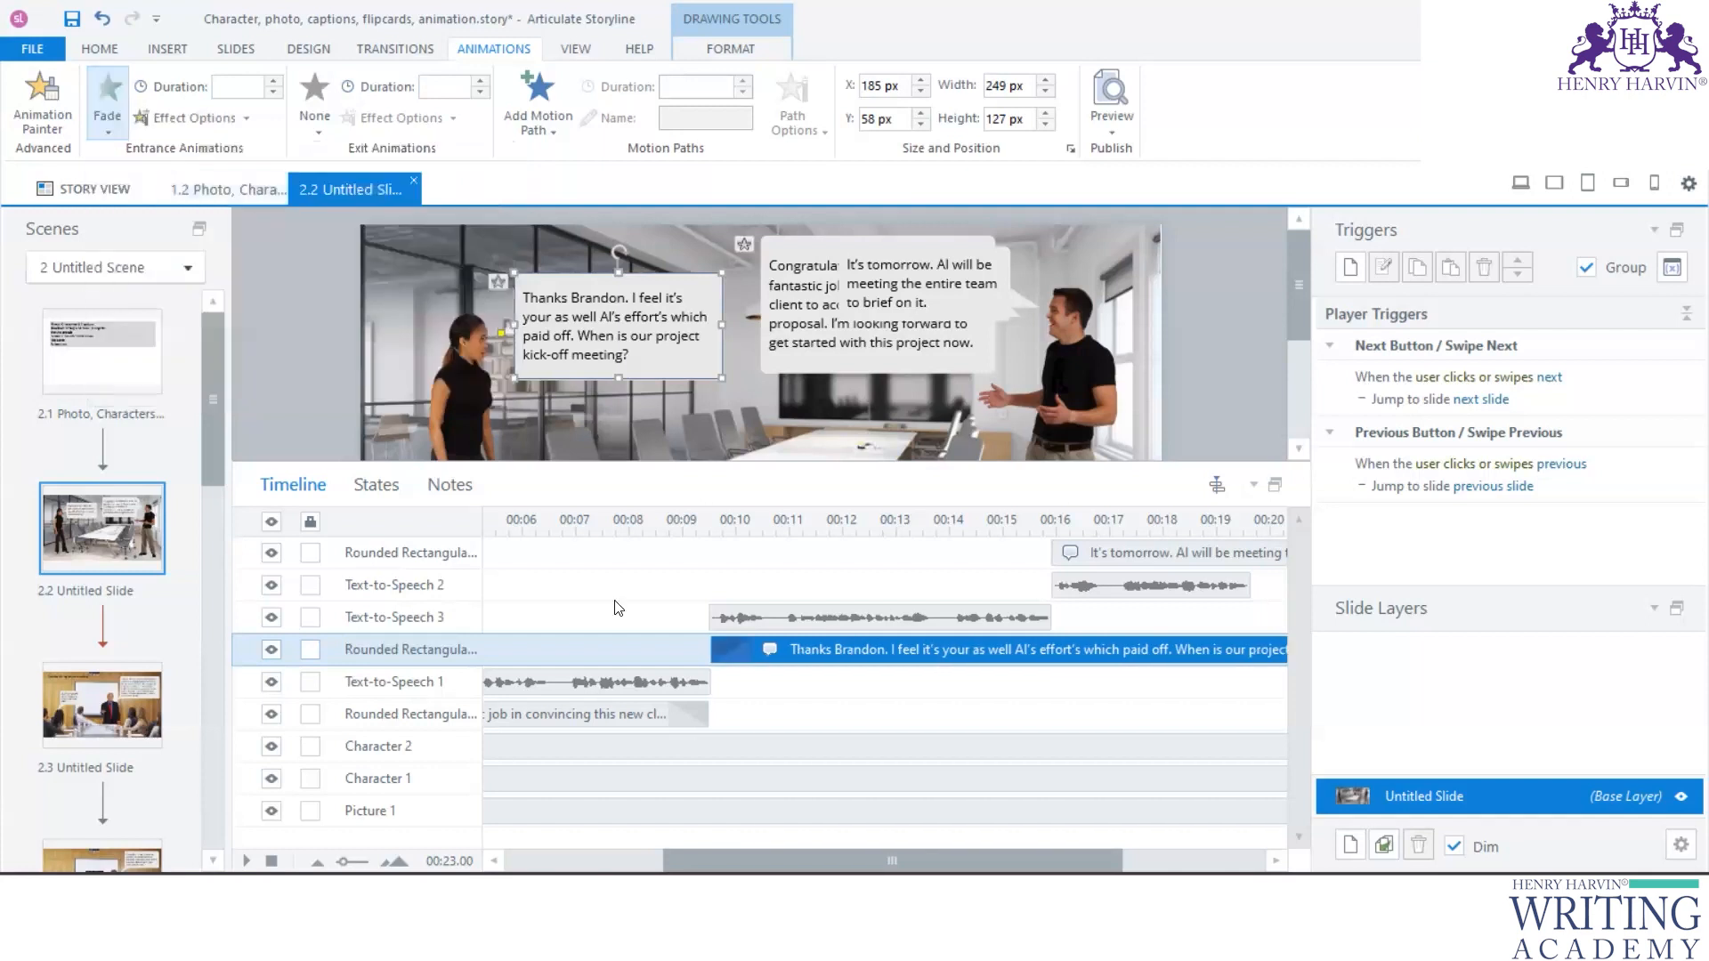
- Apply a Fade exit animation to the "Thanks" caption and shorten it to end with Text-to-Speech 3 at about 16 seconds
scroll(687, 791, left, 5)
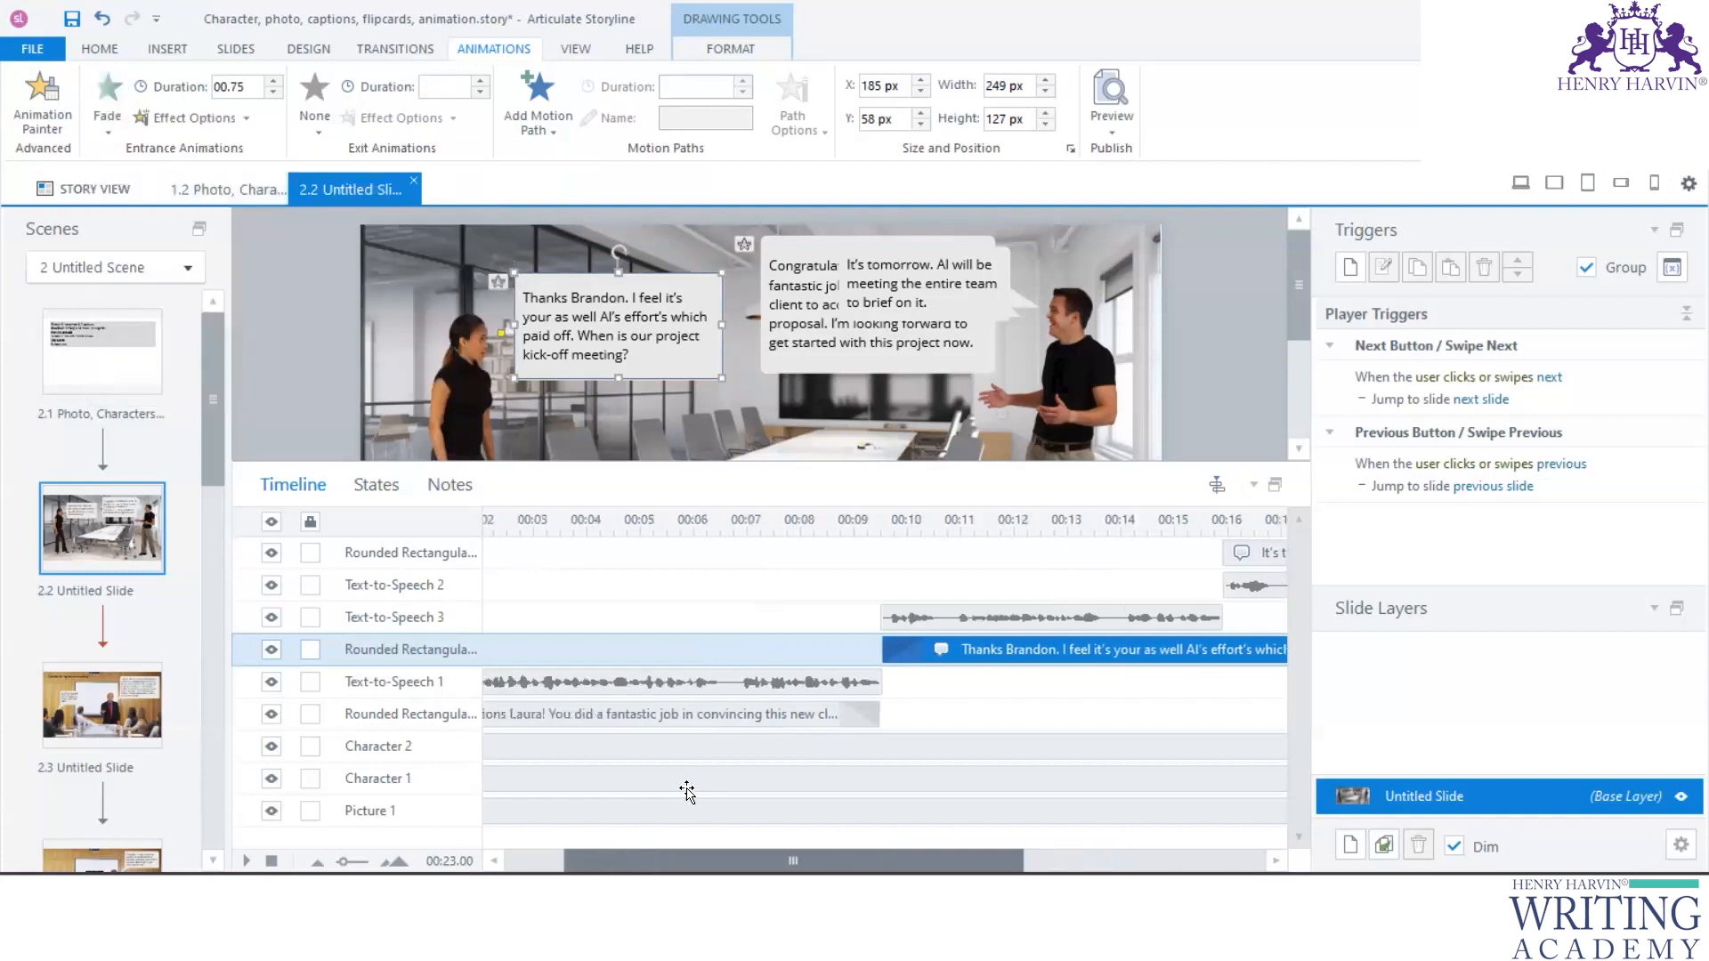
scroll(687, 791, right, 10)
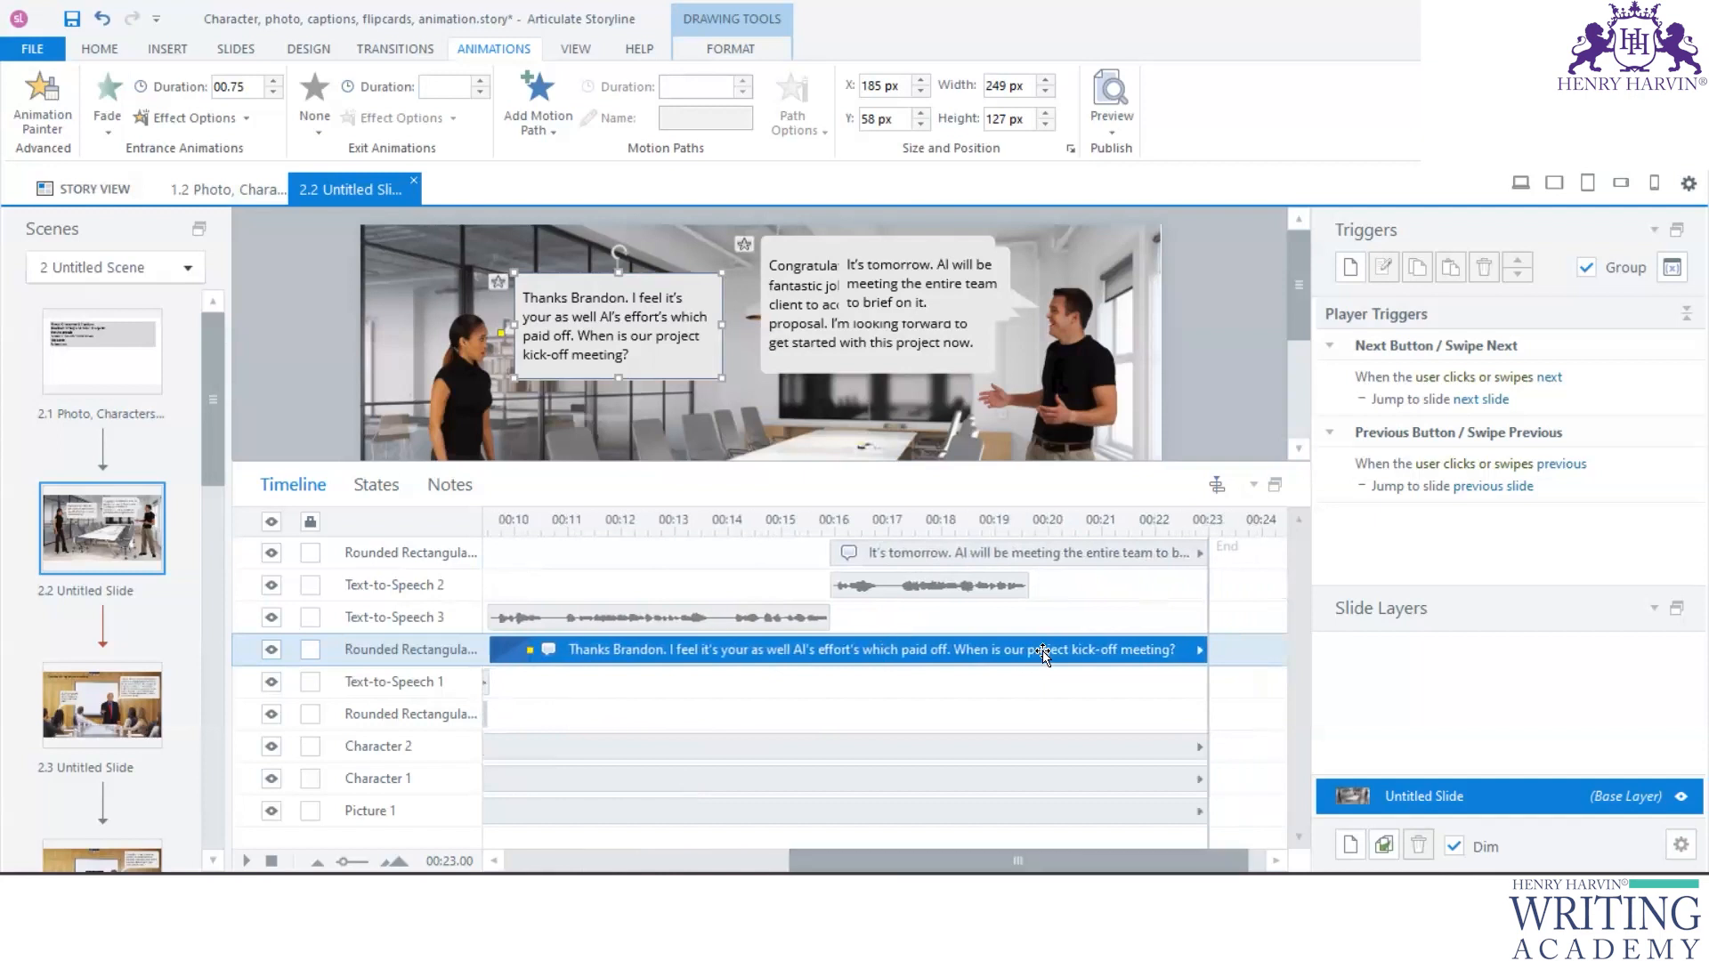
click(317, 134)
click(445, 174)
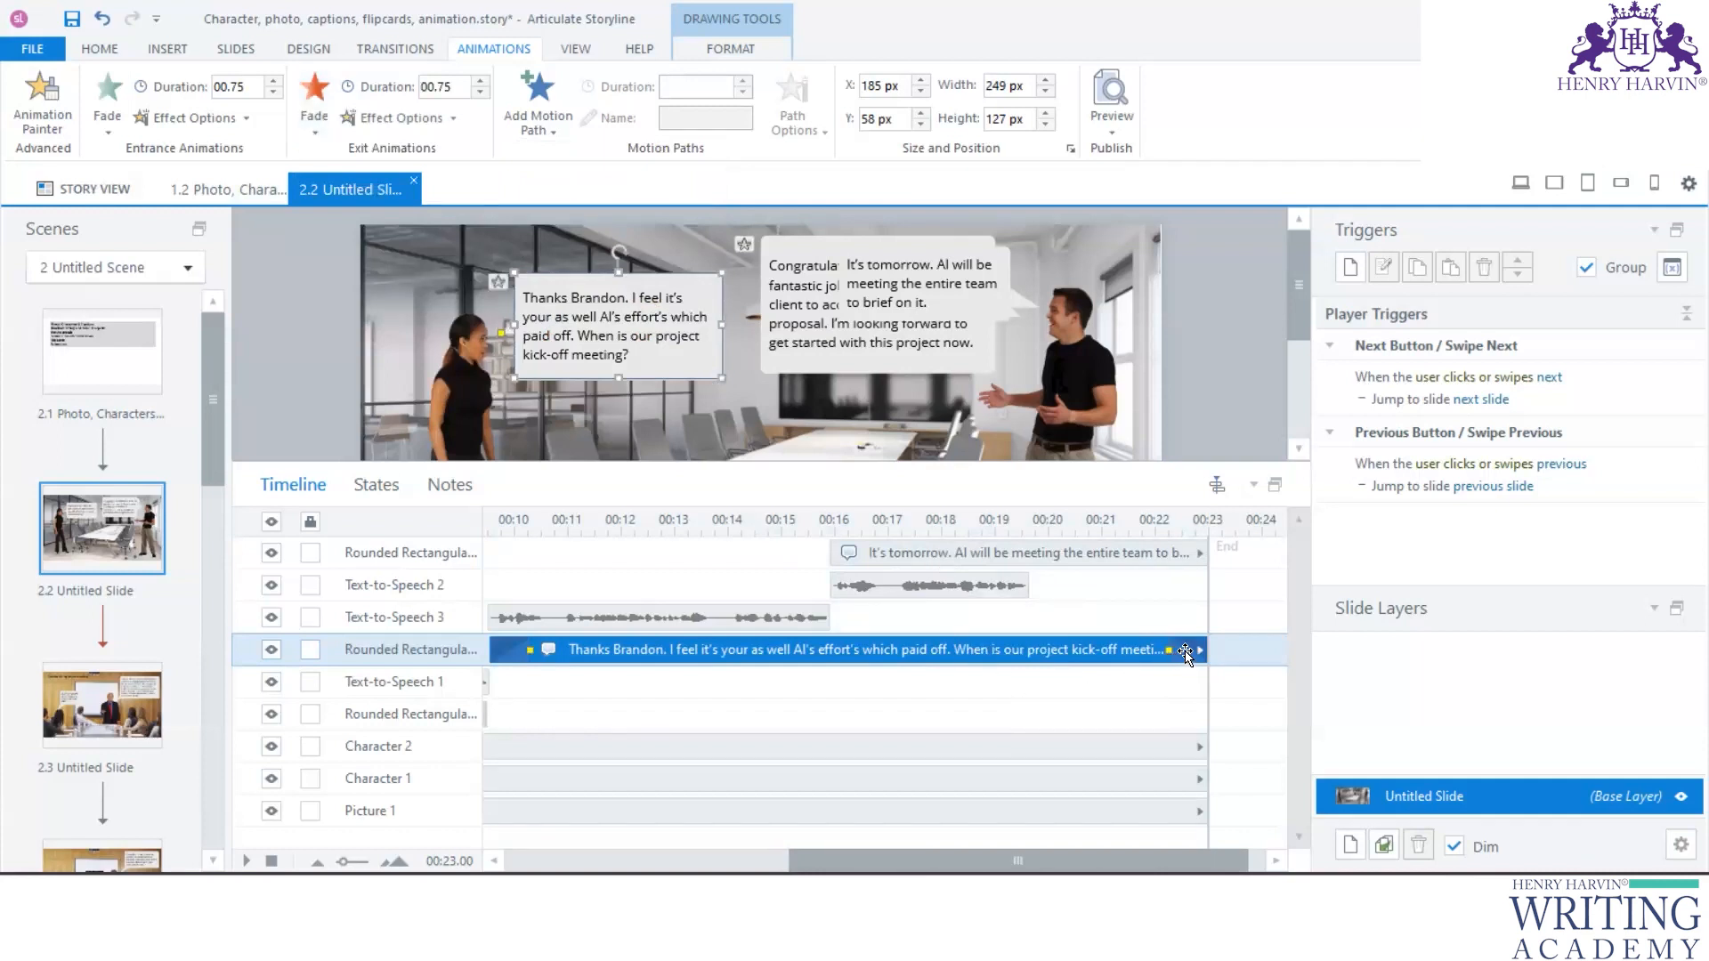
drag(1201, 650, 838, 650)
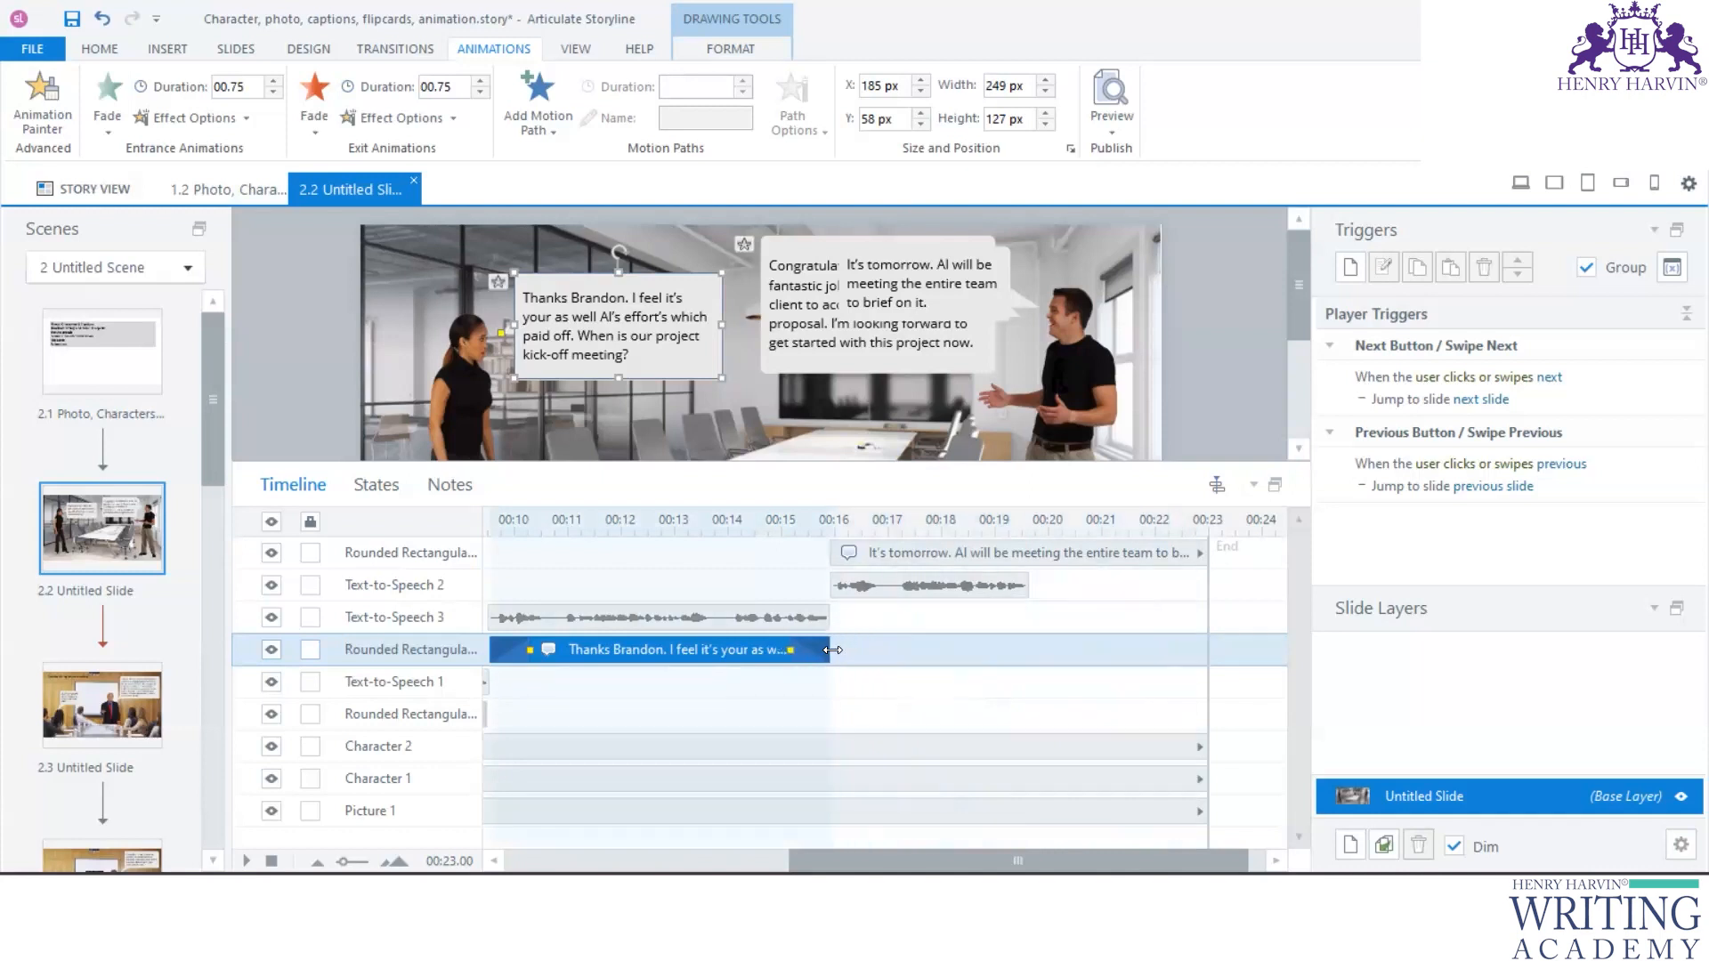
- Apply a Fade entrance animation to the "It's tomorrow" caption
click(1024, 586)
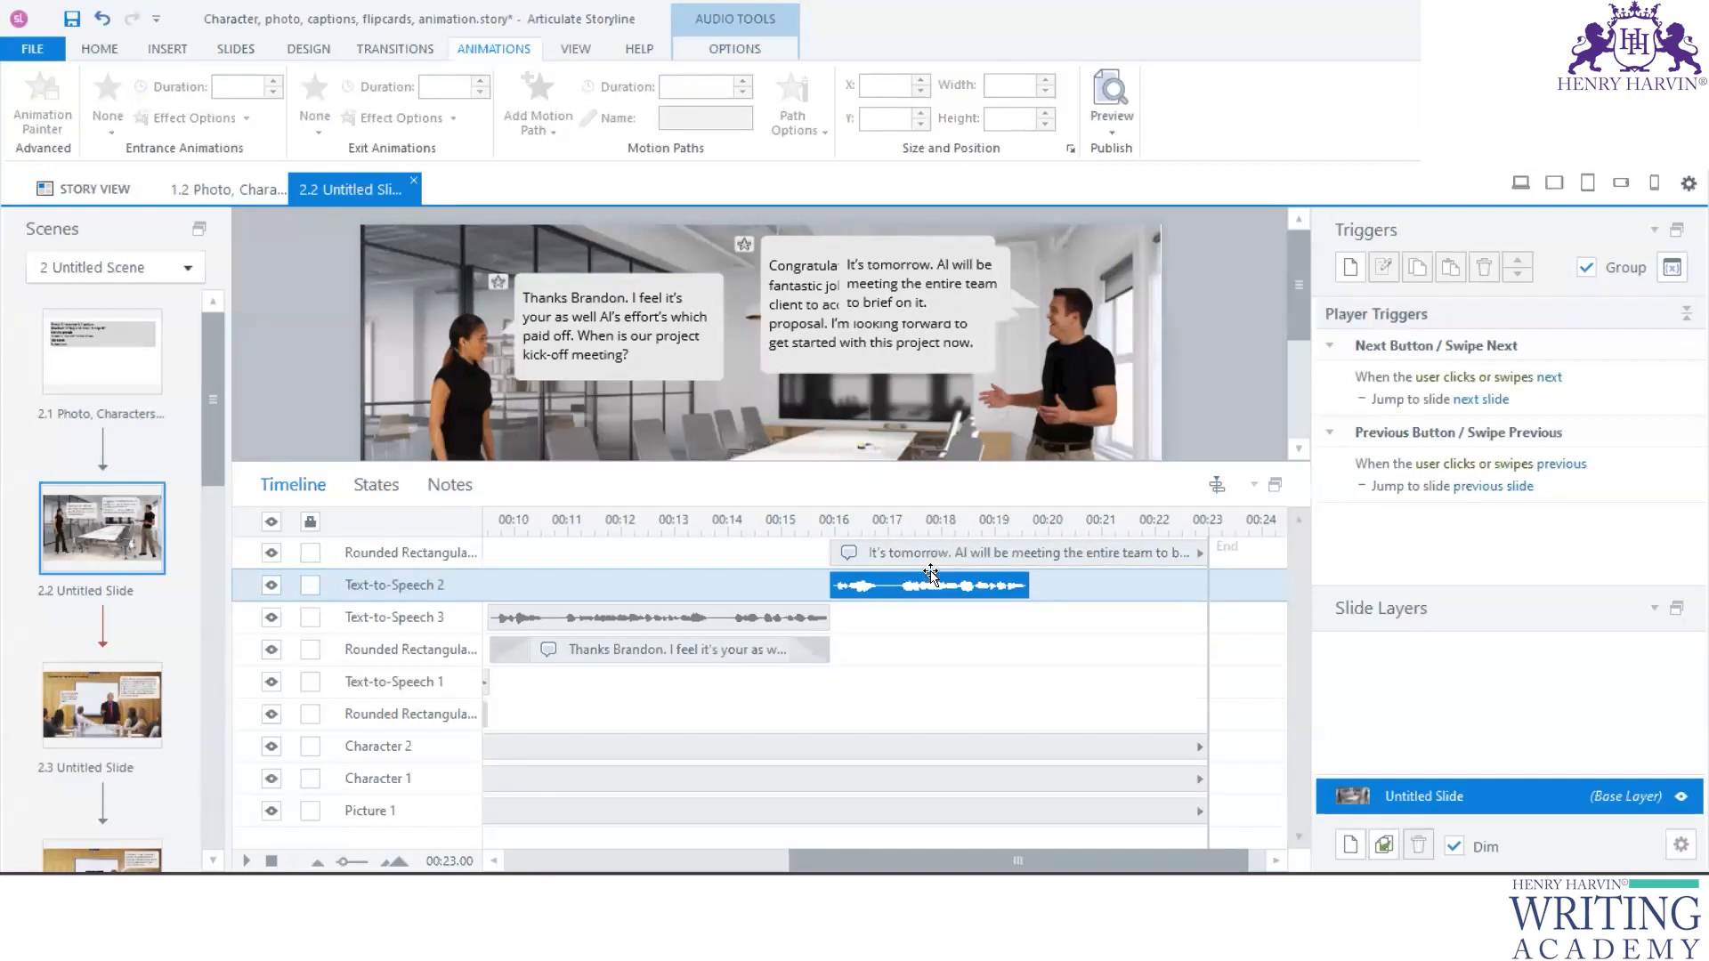
click(931, 553)
click(108, 134)
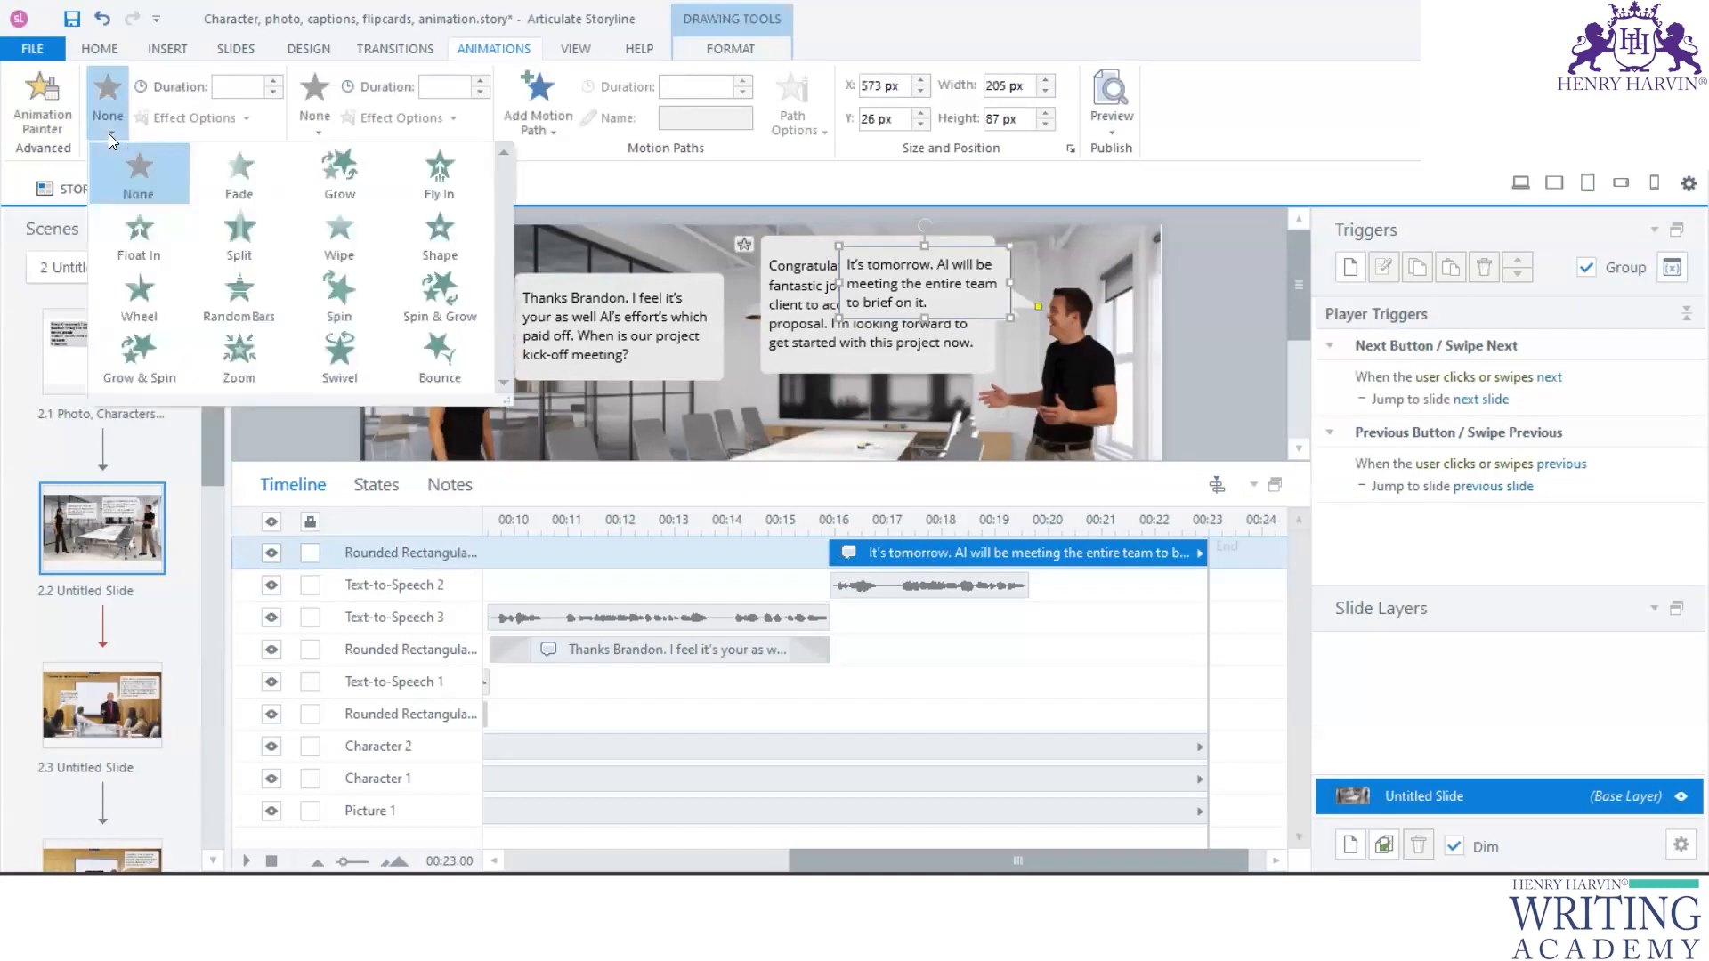
click(249, 185)
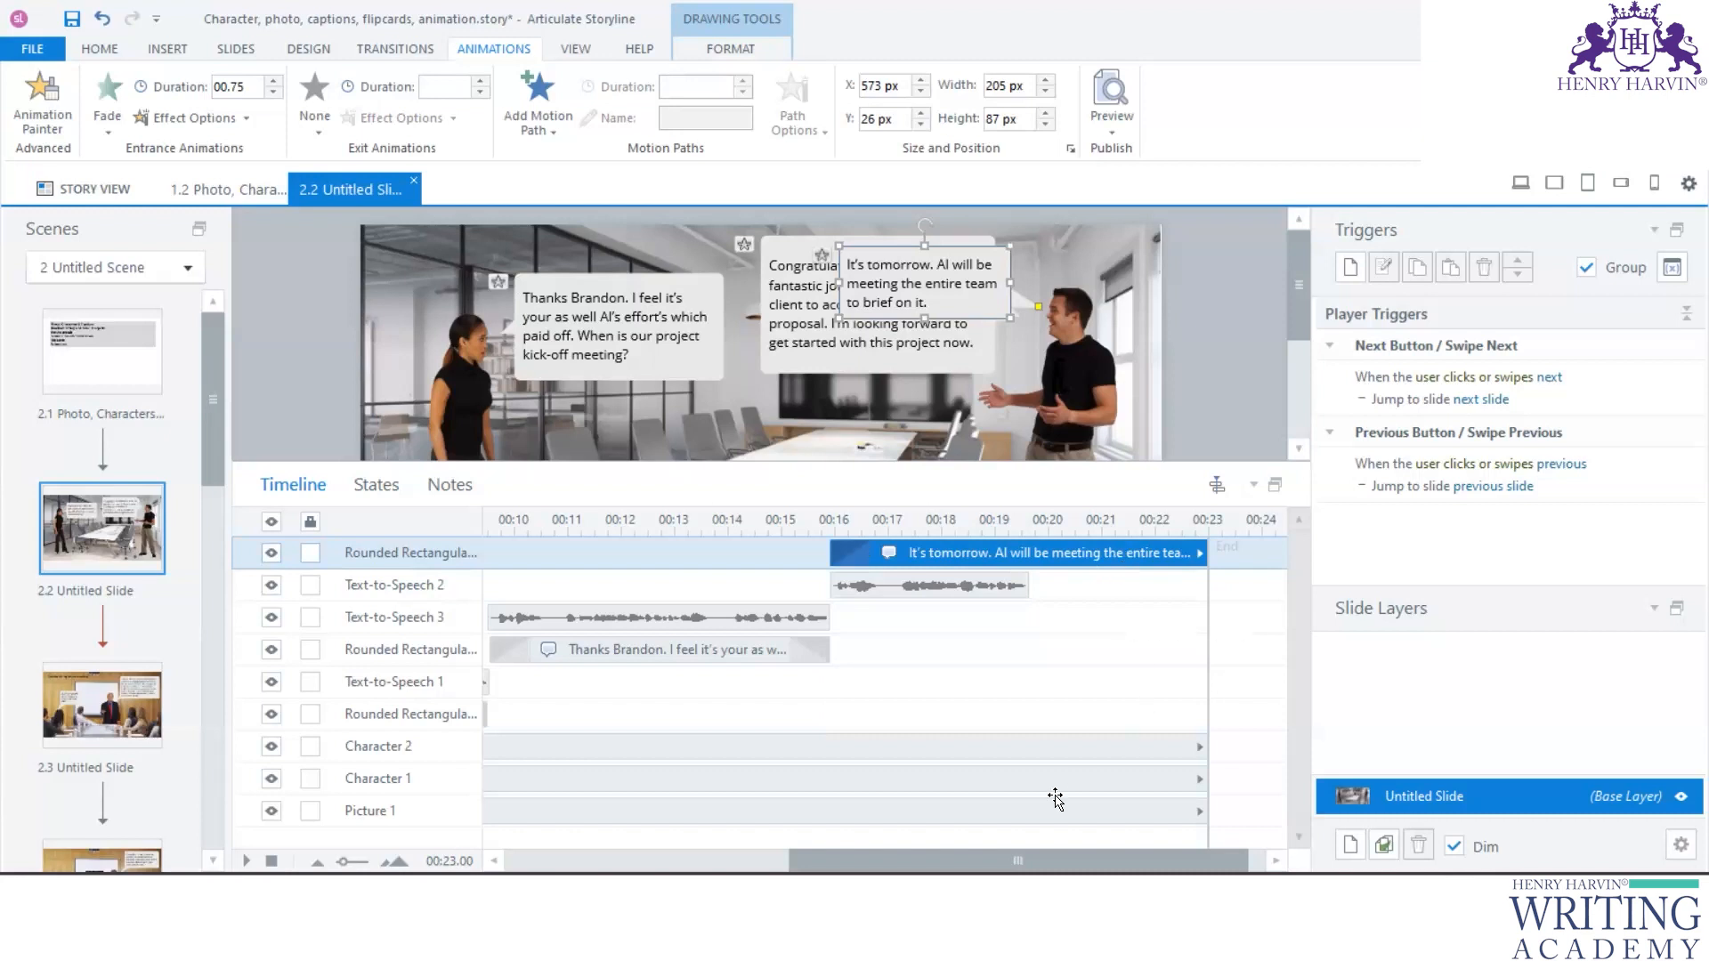
- Shorten slide 2.2's timeline to end at 20 seconds, shortly after Text-to-Speech 2 finishes
scroll(1055, 799, left, 1)
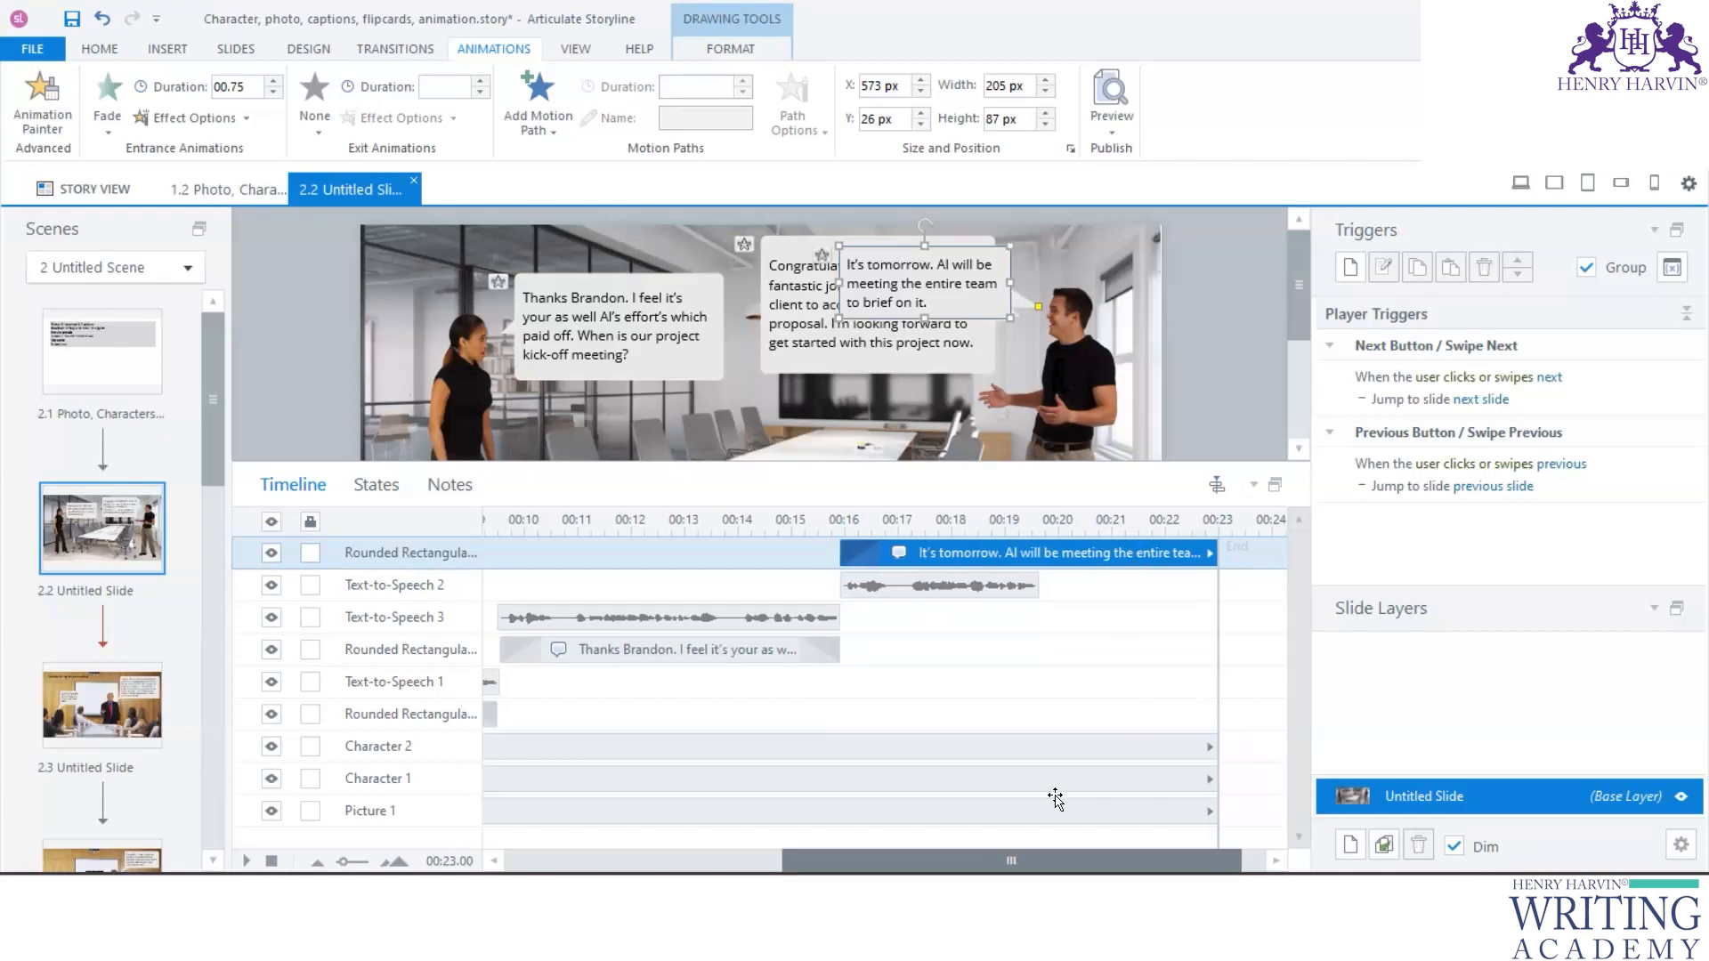
scroll(1055, 799, left, 10)
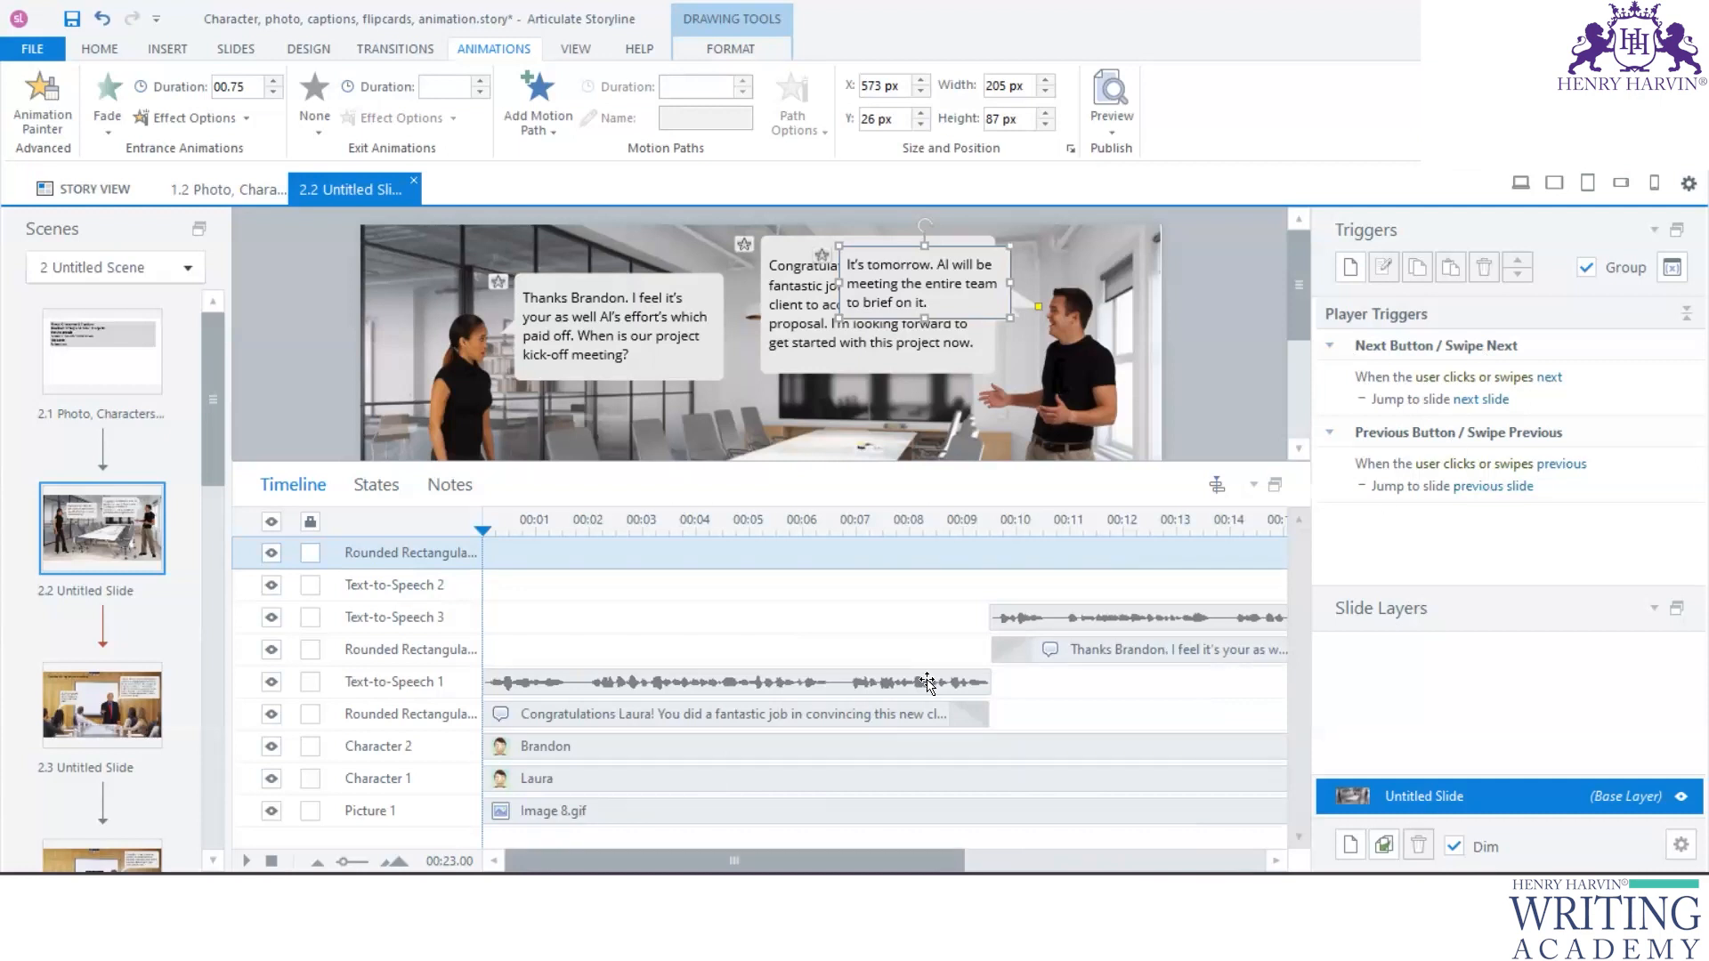
scroll(926, 684, right, 8)
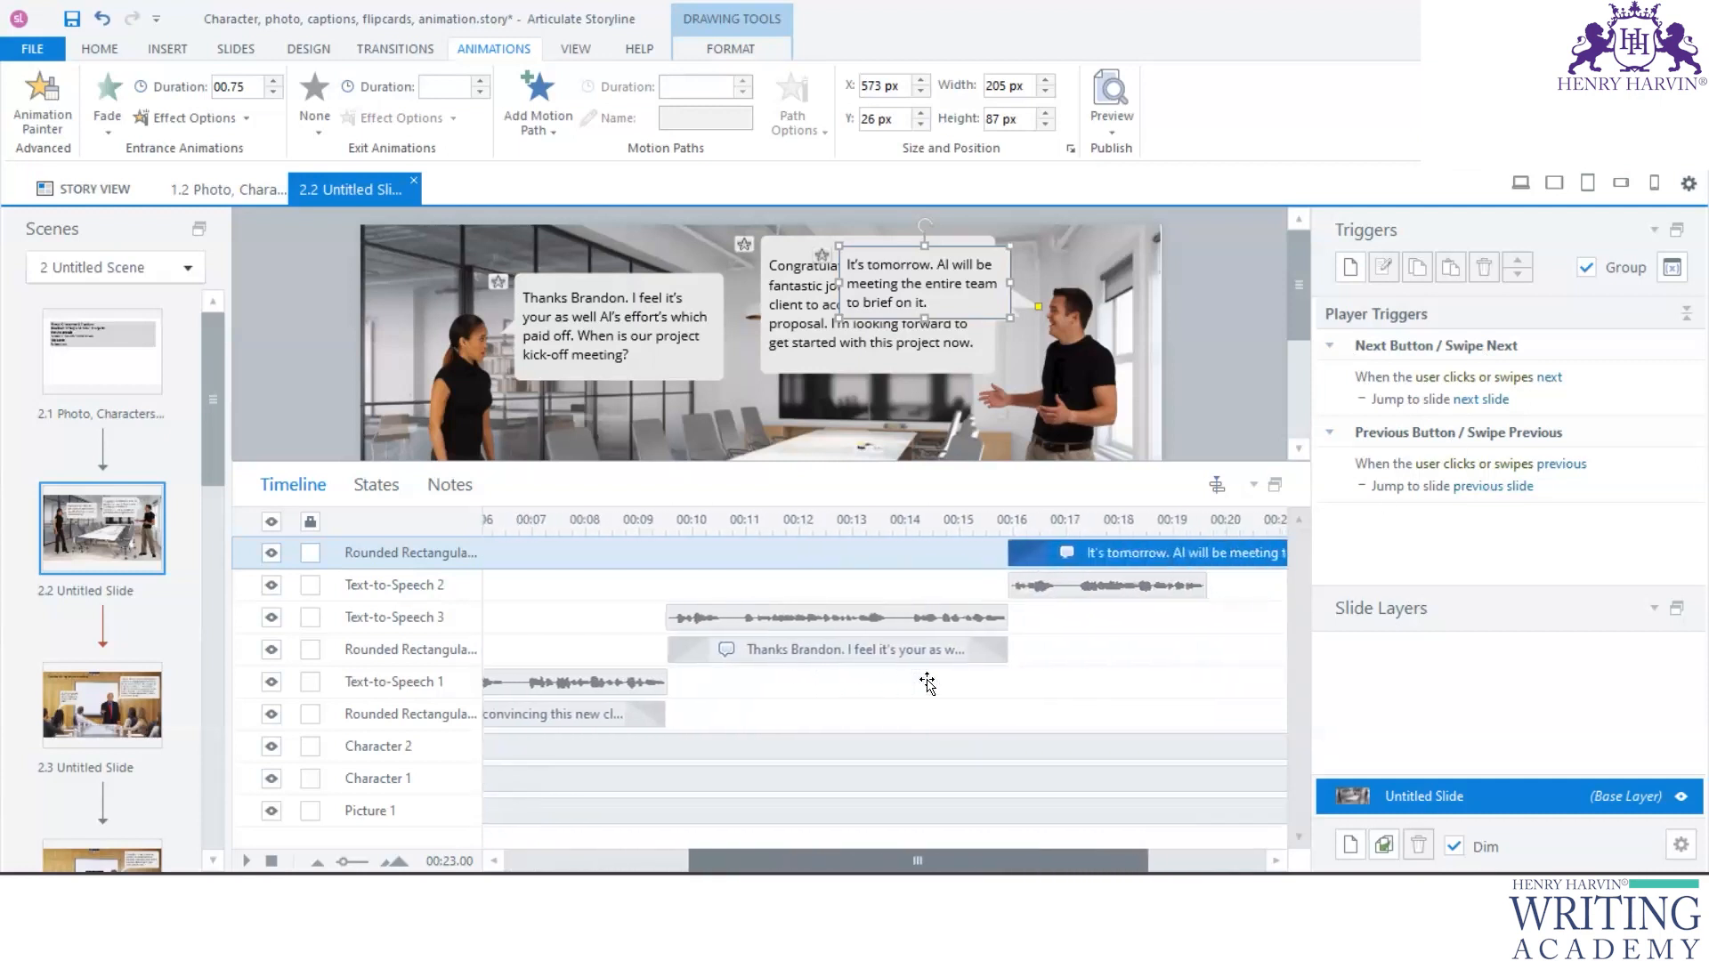
scroll(927, 684, right, 1)
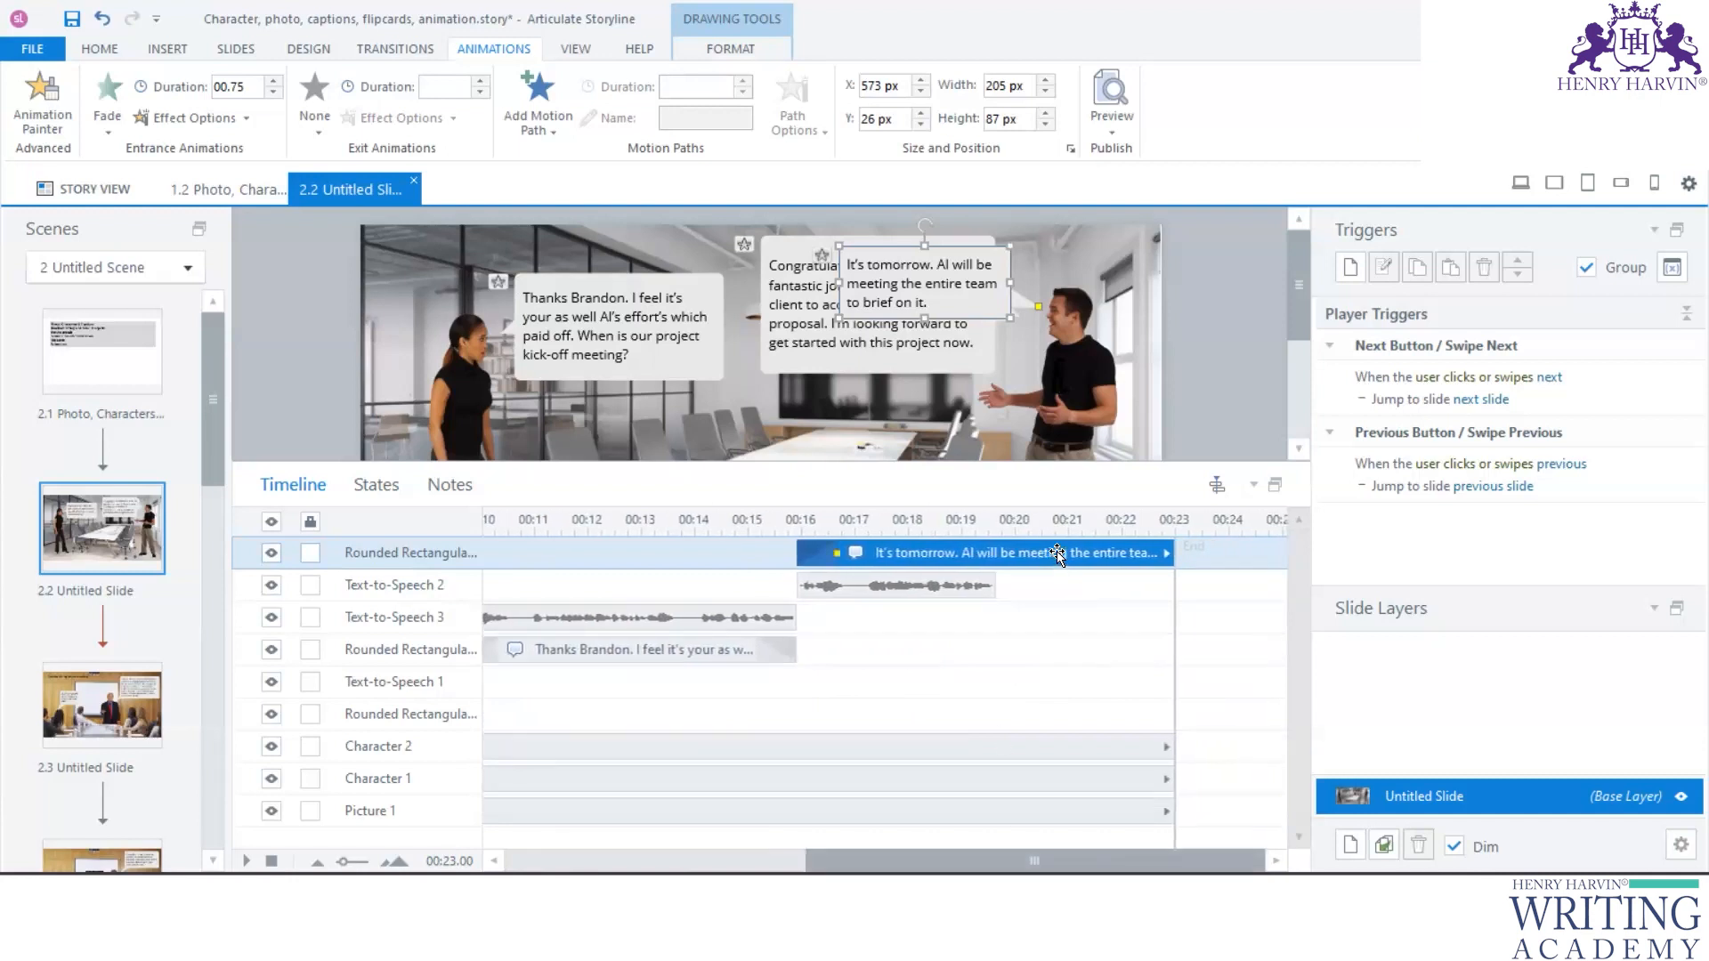
mouse_move(1175, 548)
mouse_down()
mouse_move(995, 558)
mouse_move(1015, 555)
mouse_up()
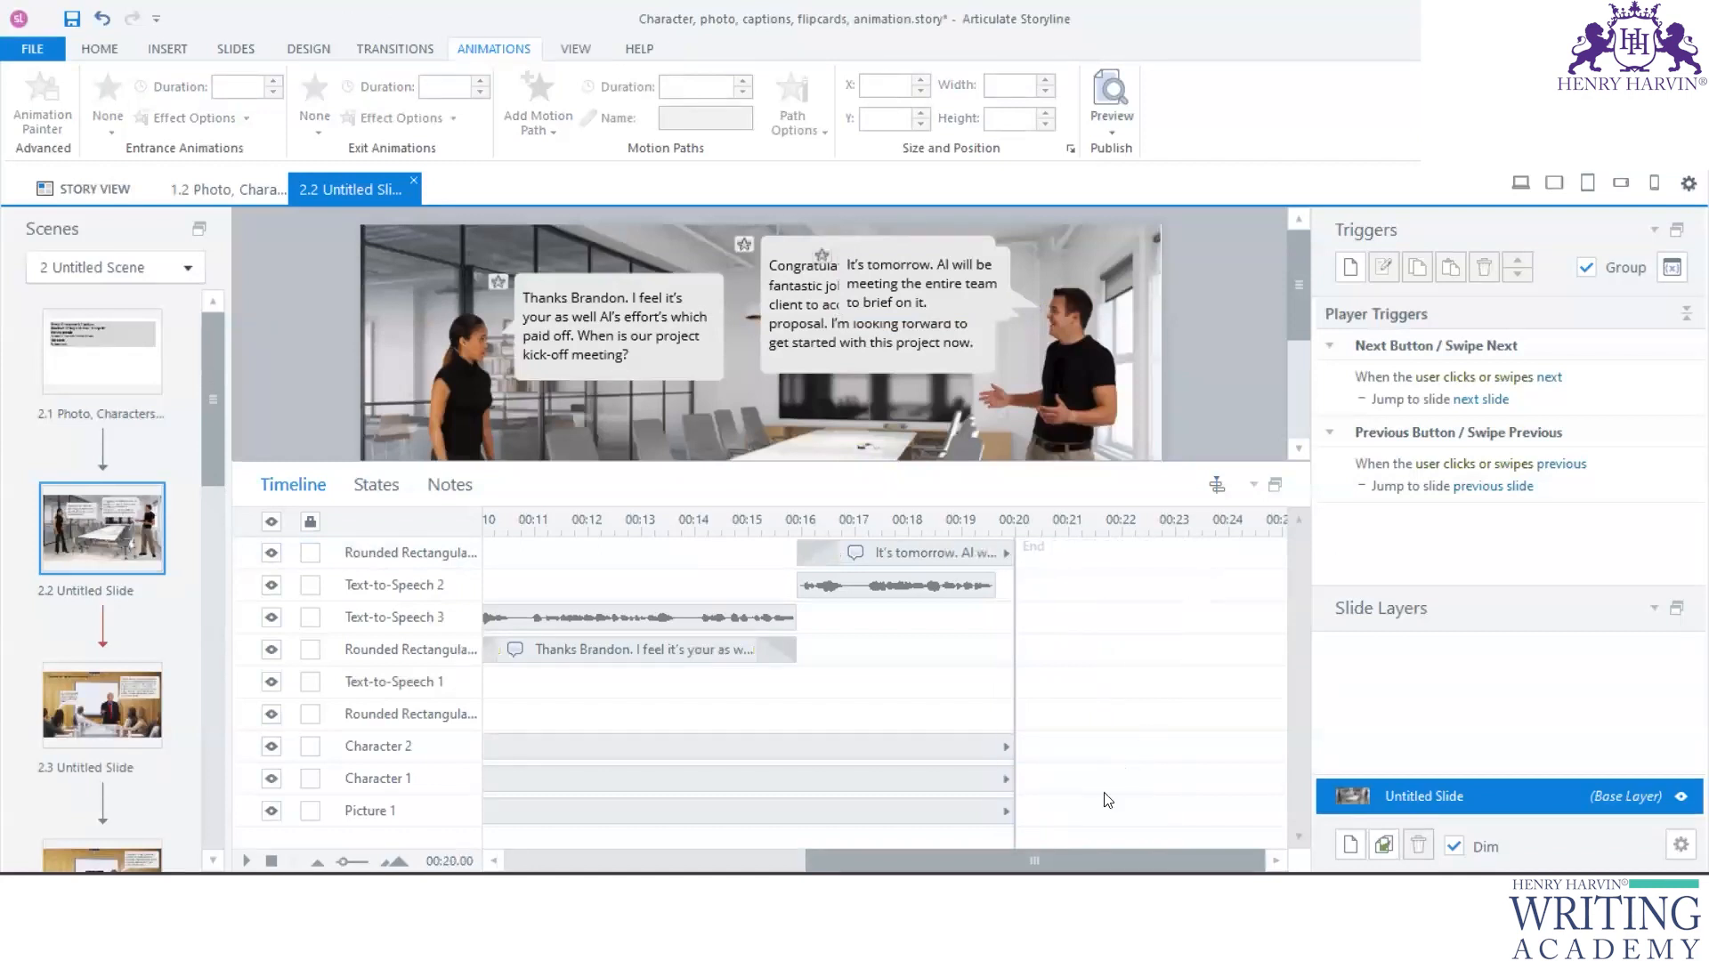
- Review how captions and audio clips are sequenced on slide 2.2's timeline and compare them with those on slide 2.3
scroll(1107, 799, left, 10)
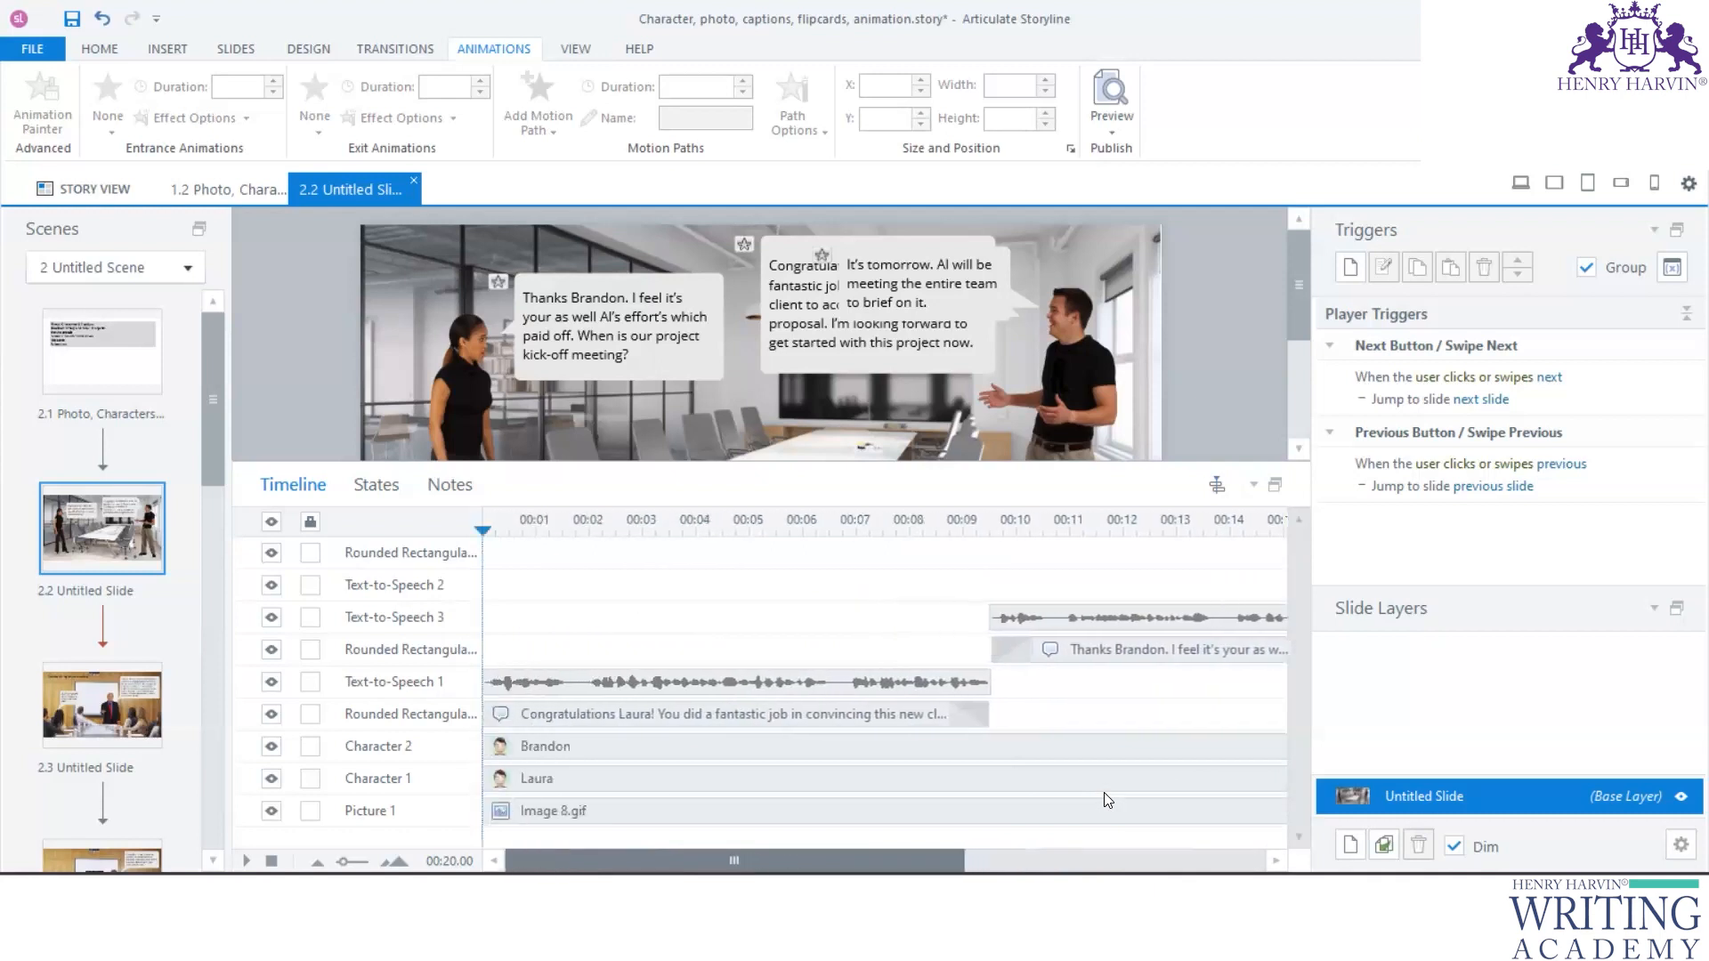
click(659, 688)
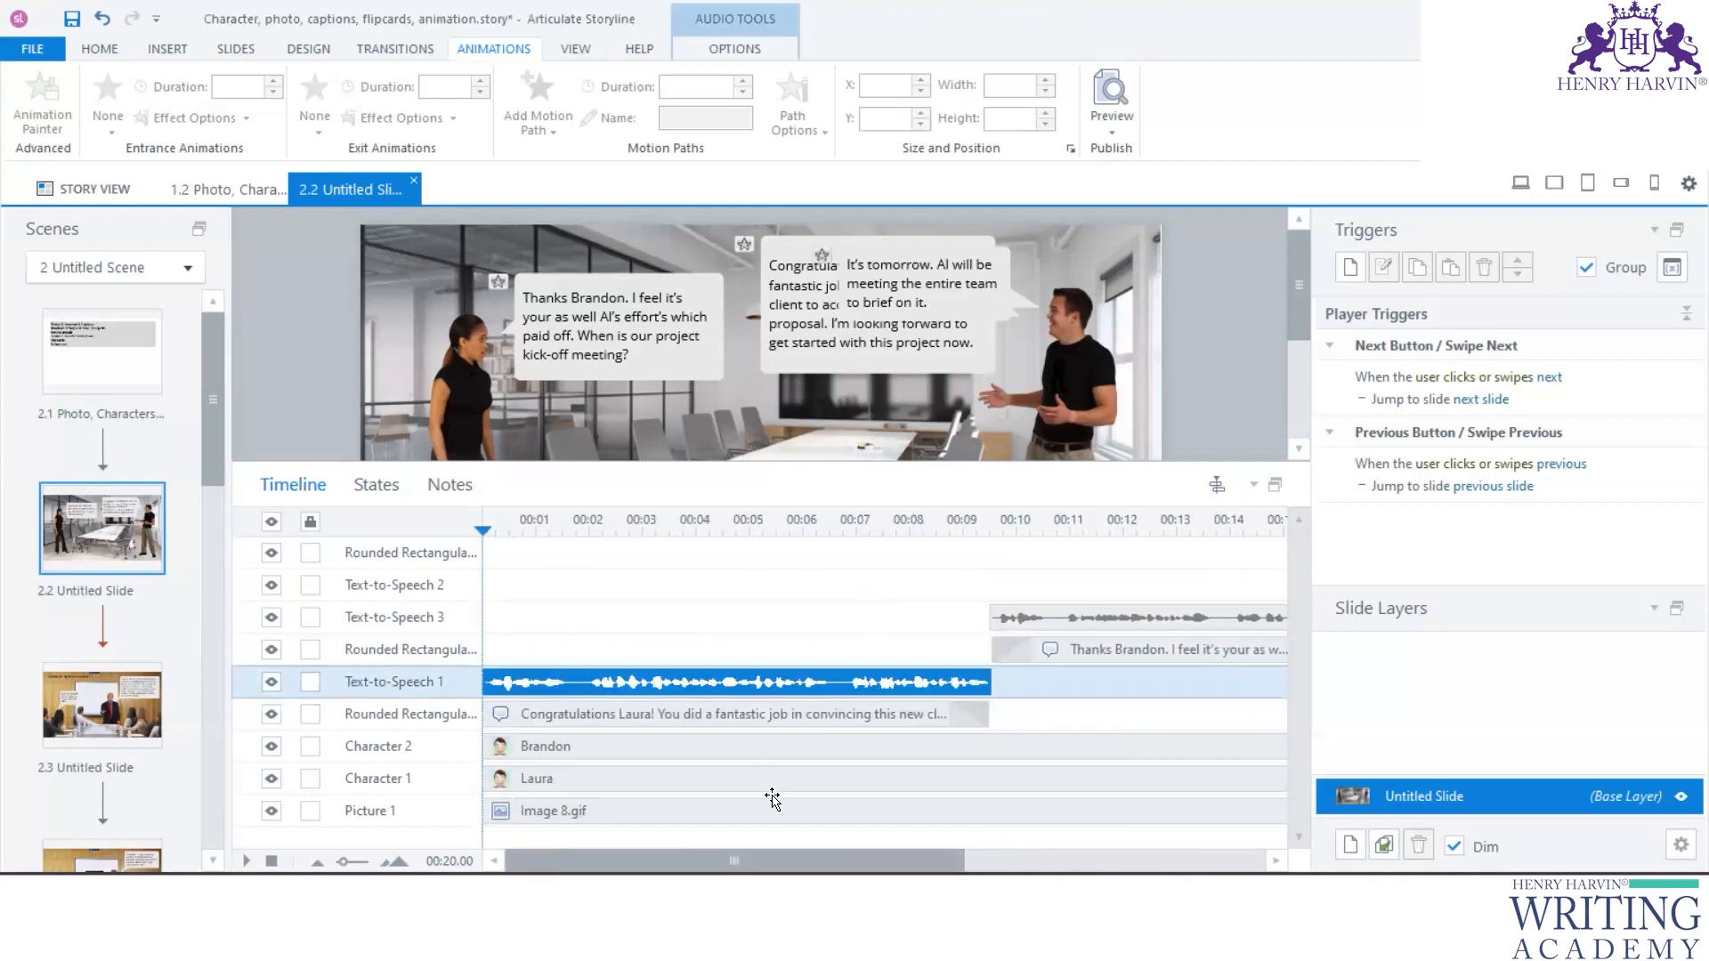
mouse_move(773, 860)
mouse_down()
mouse_move(1005, 861)
mouse_move(773, 861)
mouse_up()
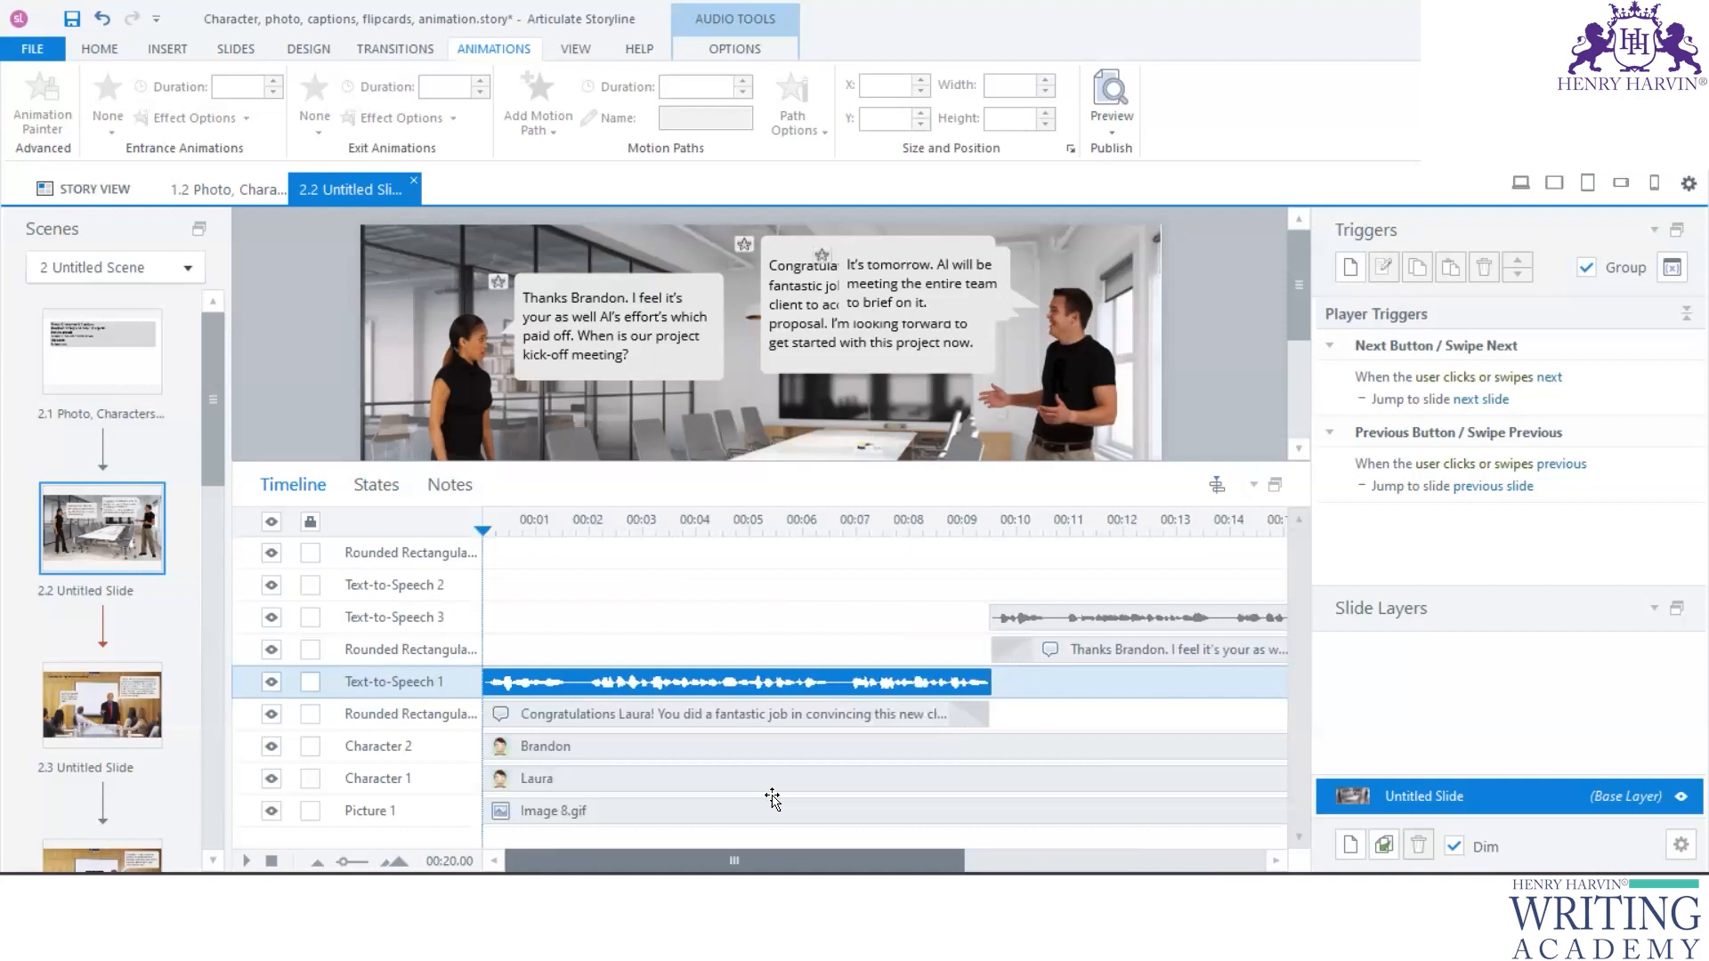
click(100, 726)
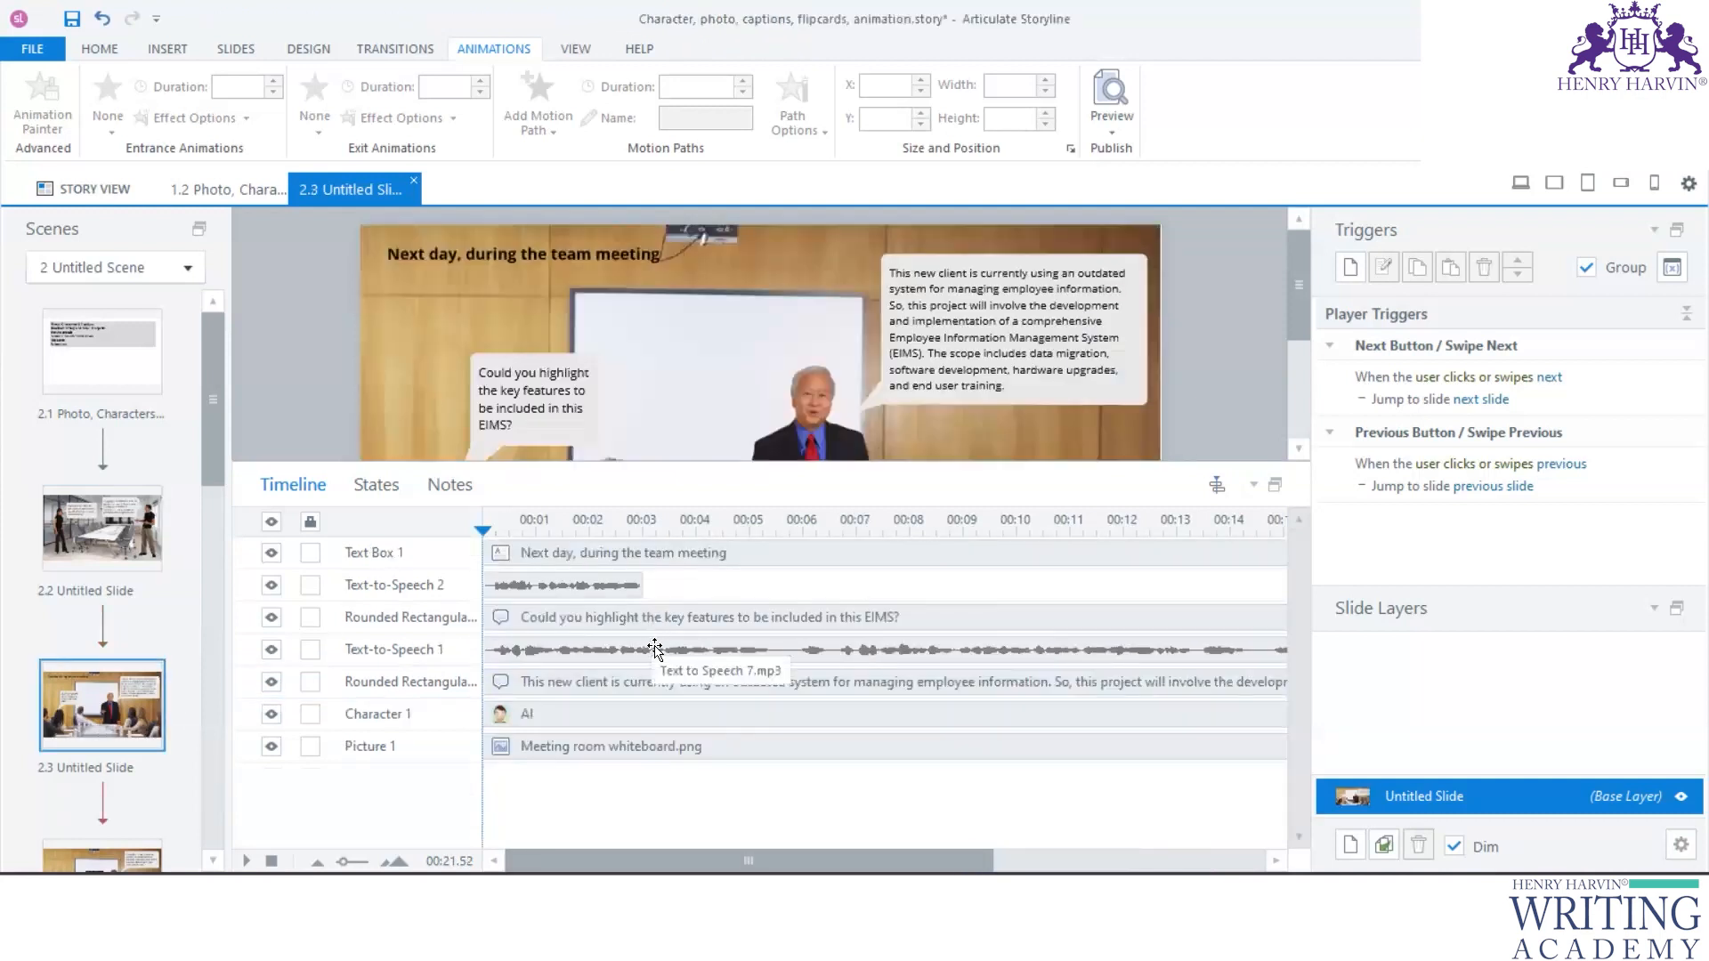
click(642, 648)
click(125, 553)
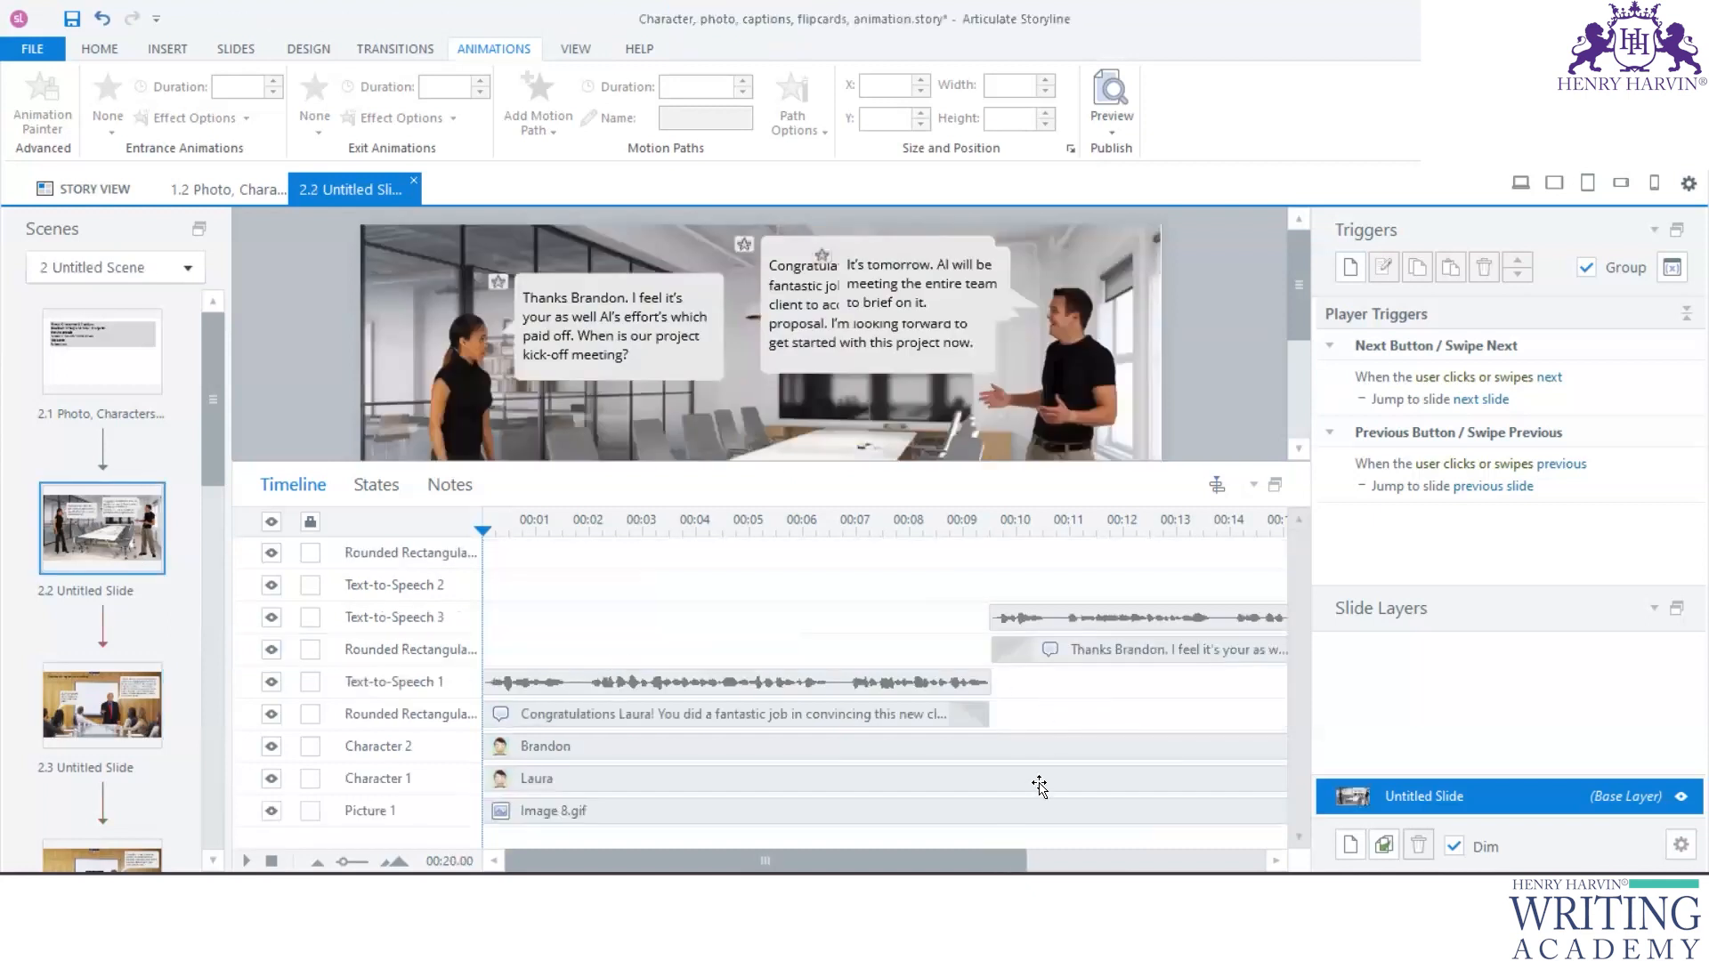
scroll(1040, 786, right, 5)
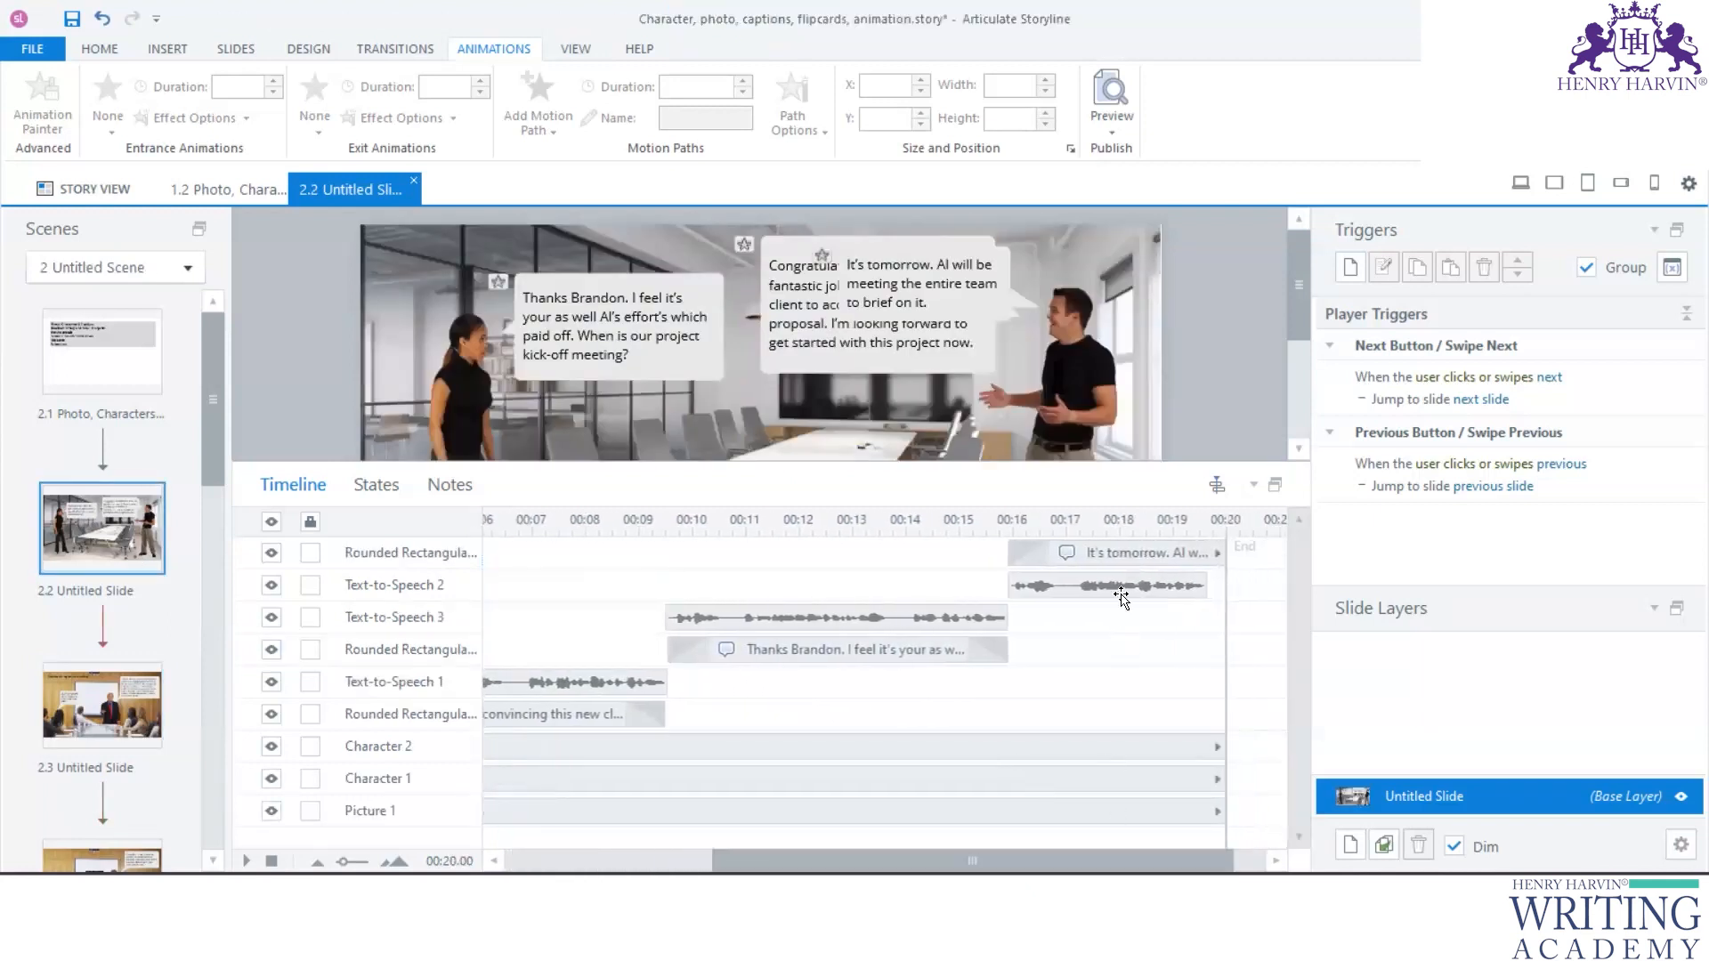
click(1118, 558)
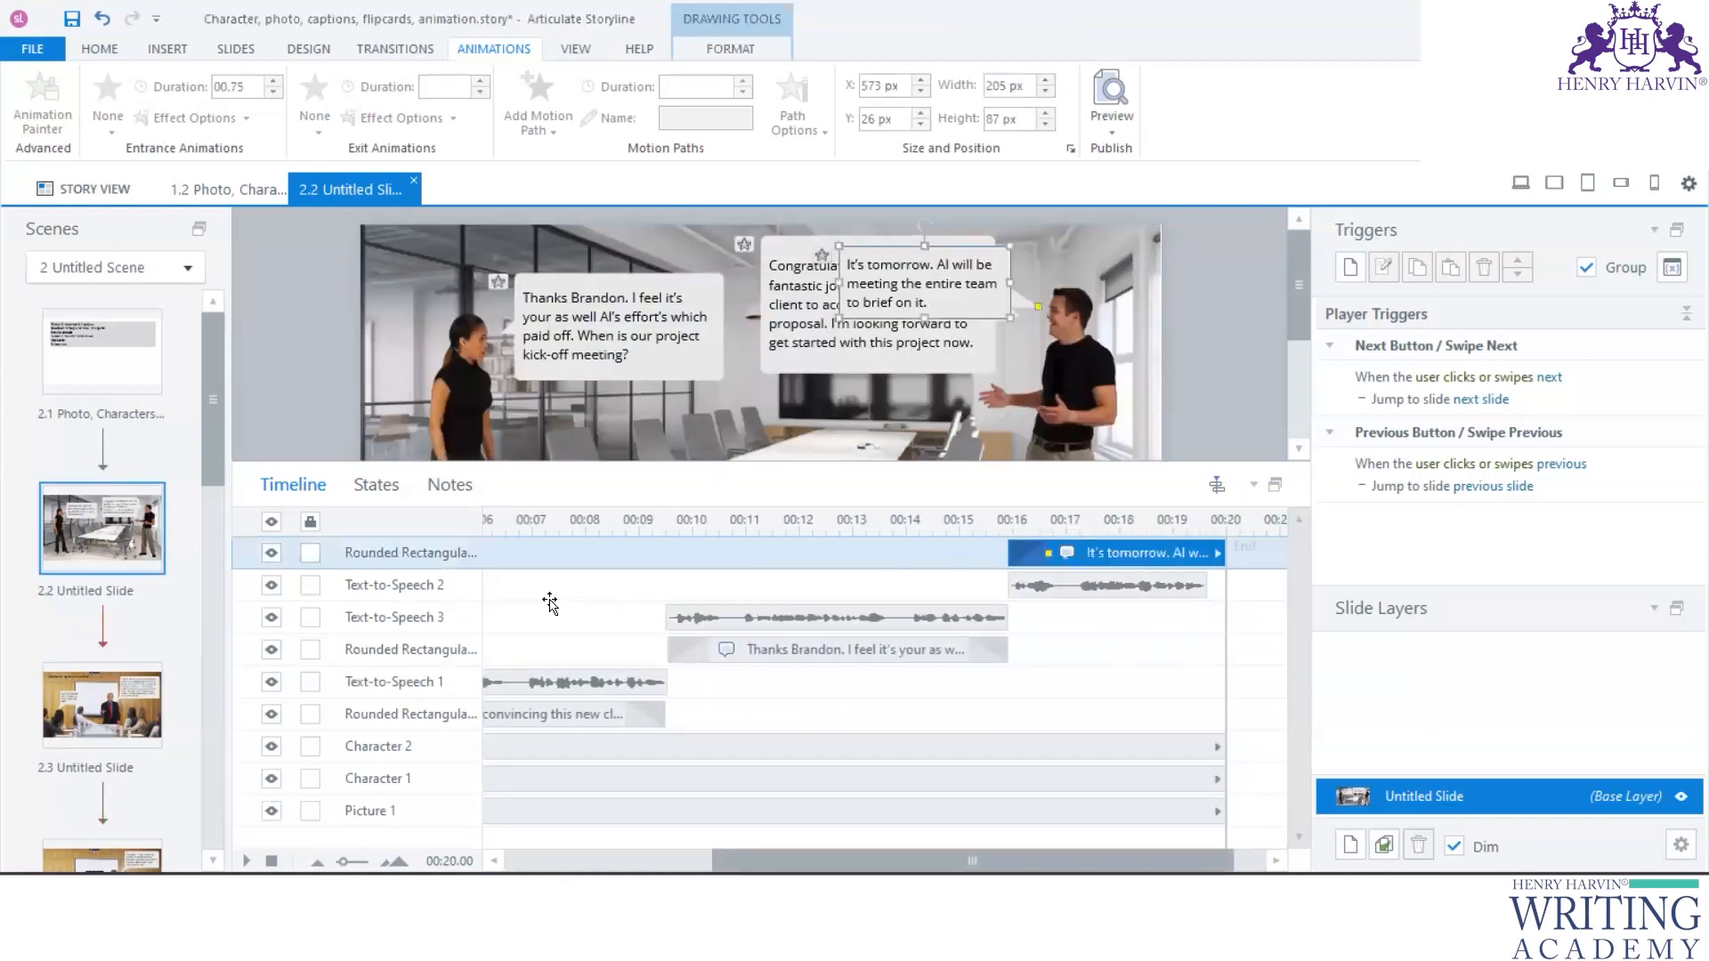
click(1093, 589)
click(819, 622)
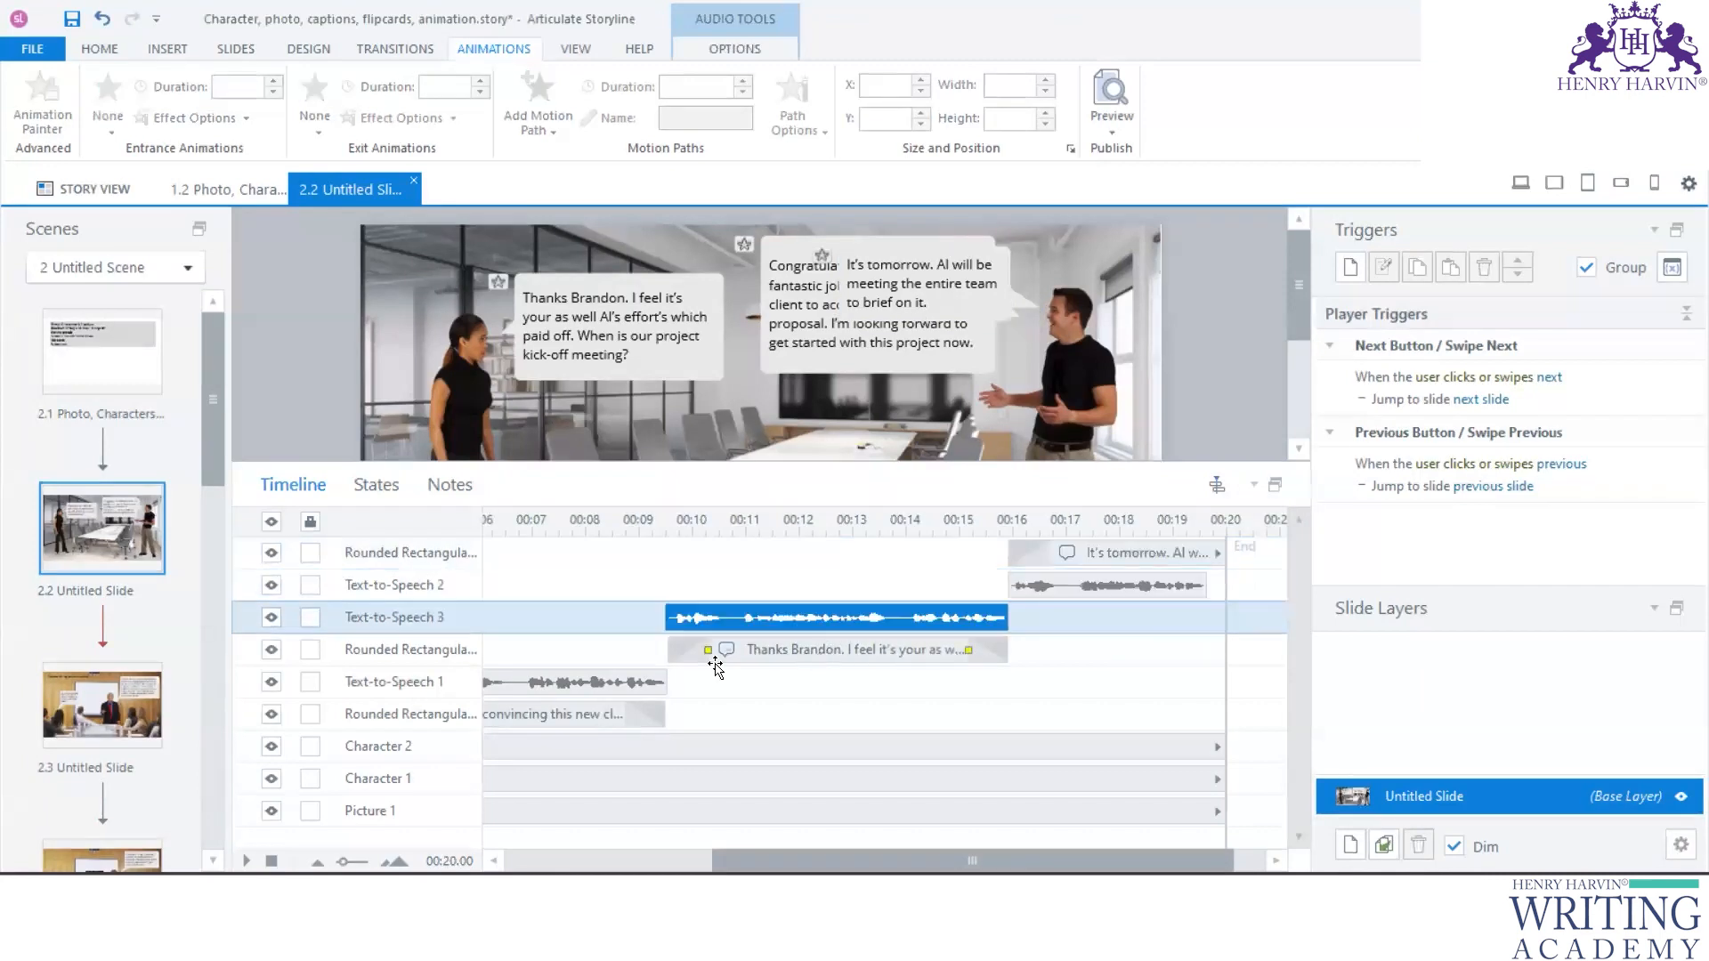
- Open slide 2.3 and extend its timeline to 28.25 seconds
click(96, 696)
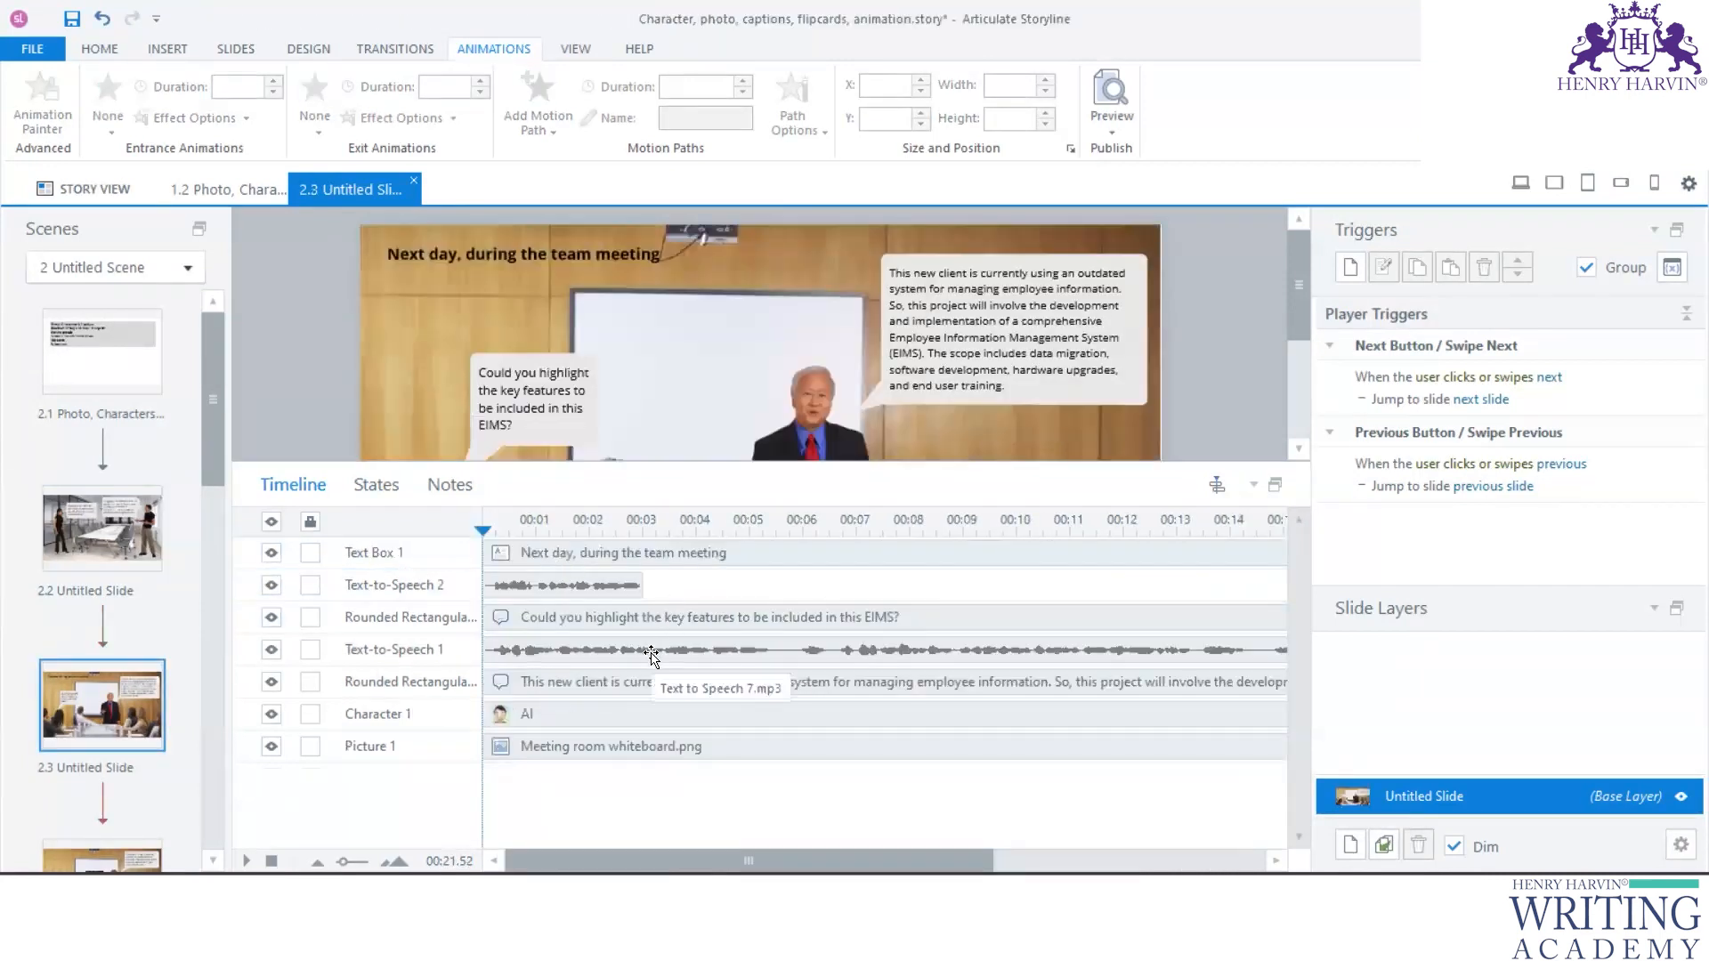
click(650, 657)
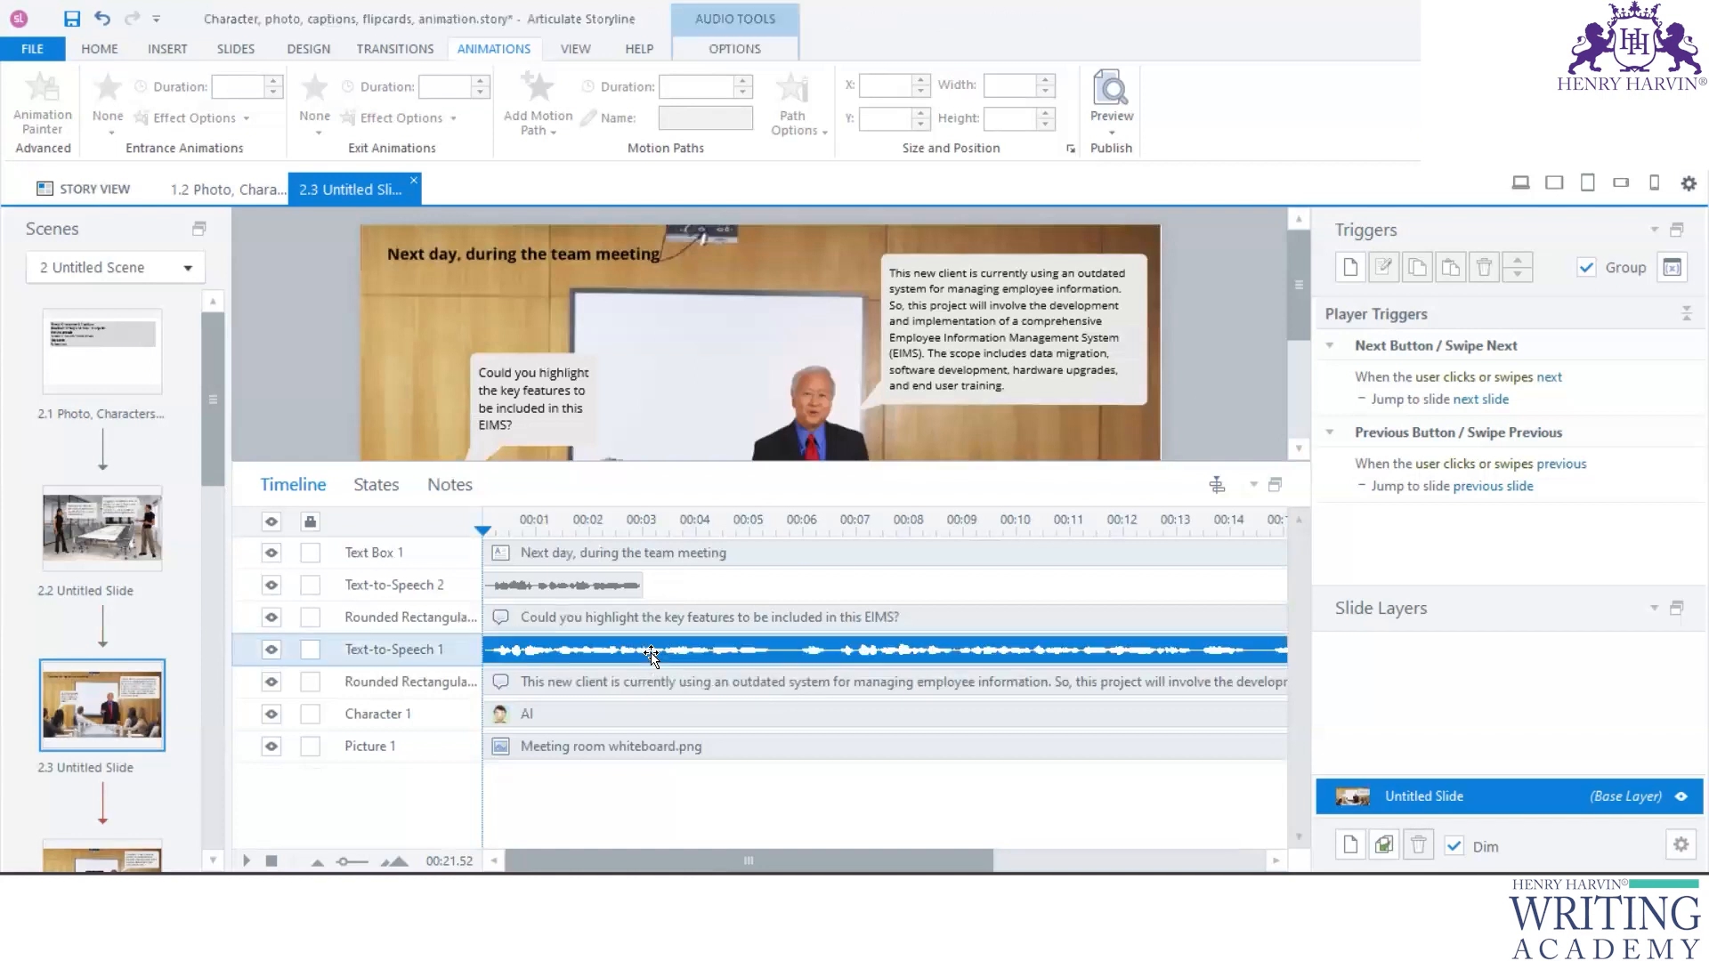
click(592, 557)
ctrl+click(590, 587)
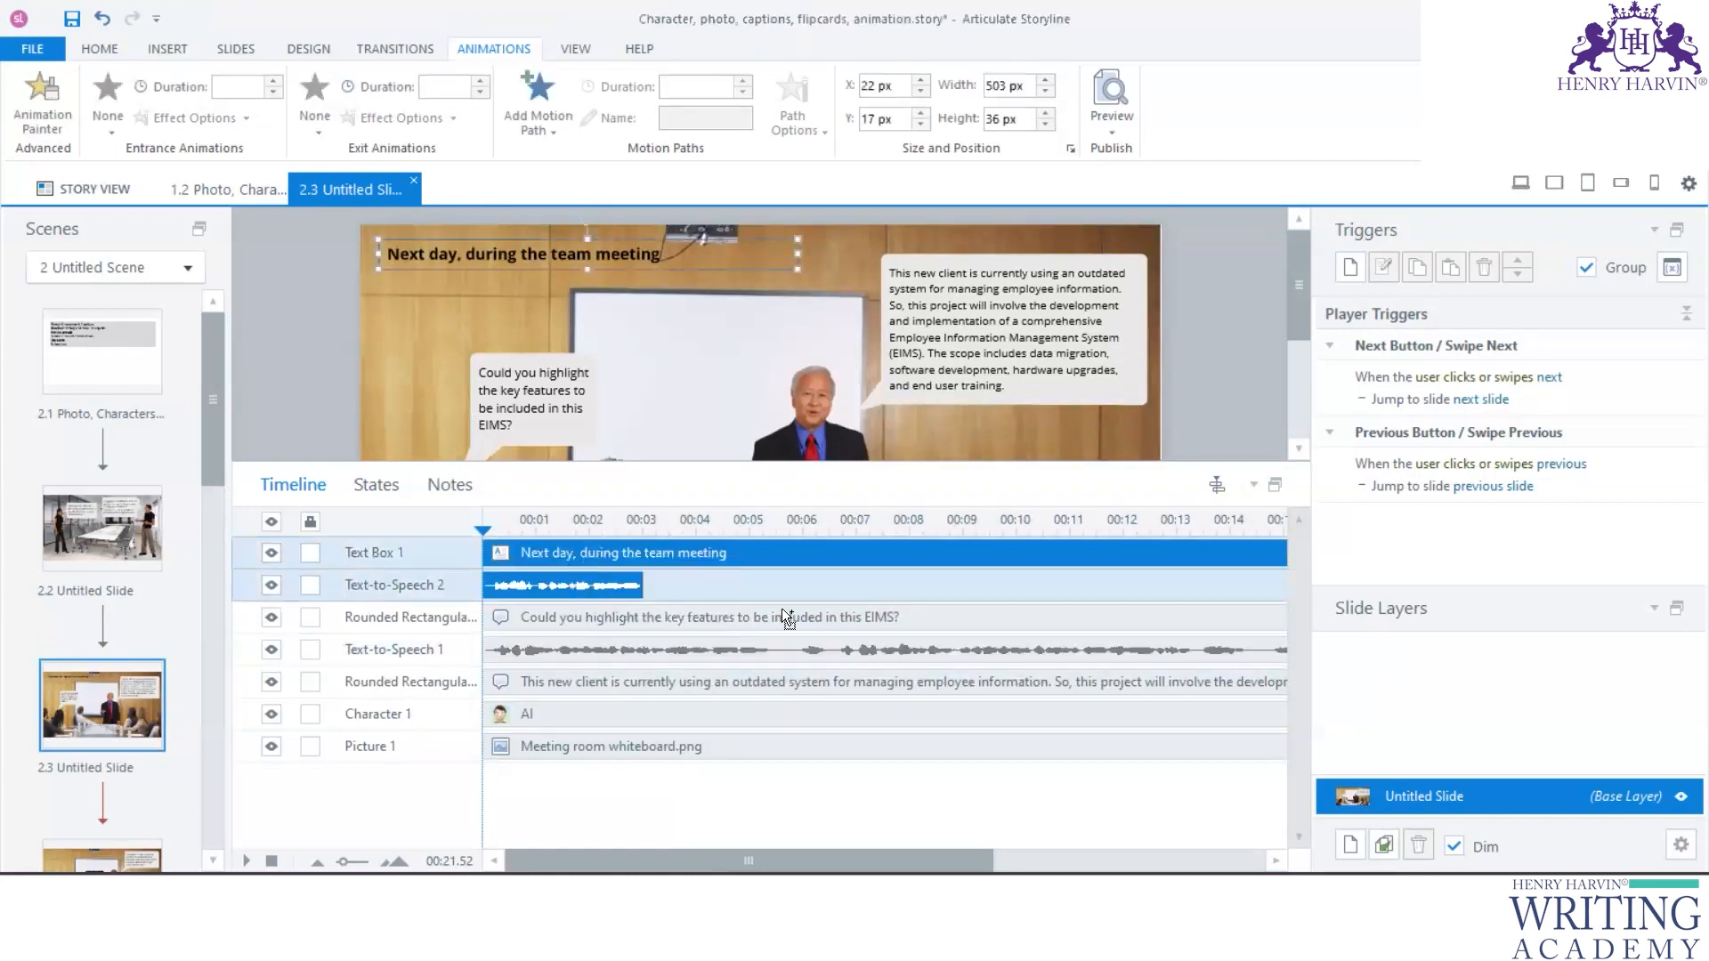
drag(961, 861, 1072, 861)
drag(1109, 793, 1106, 793)
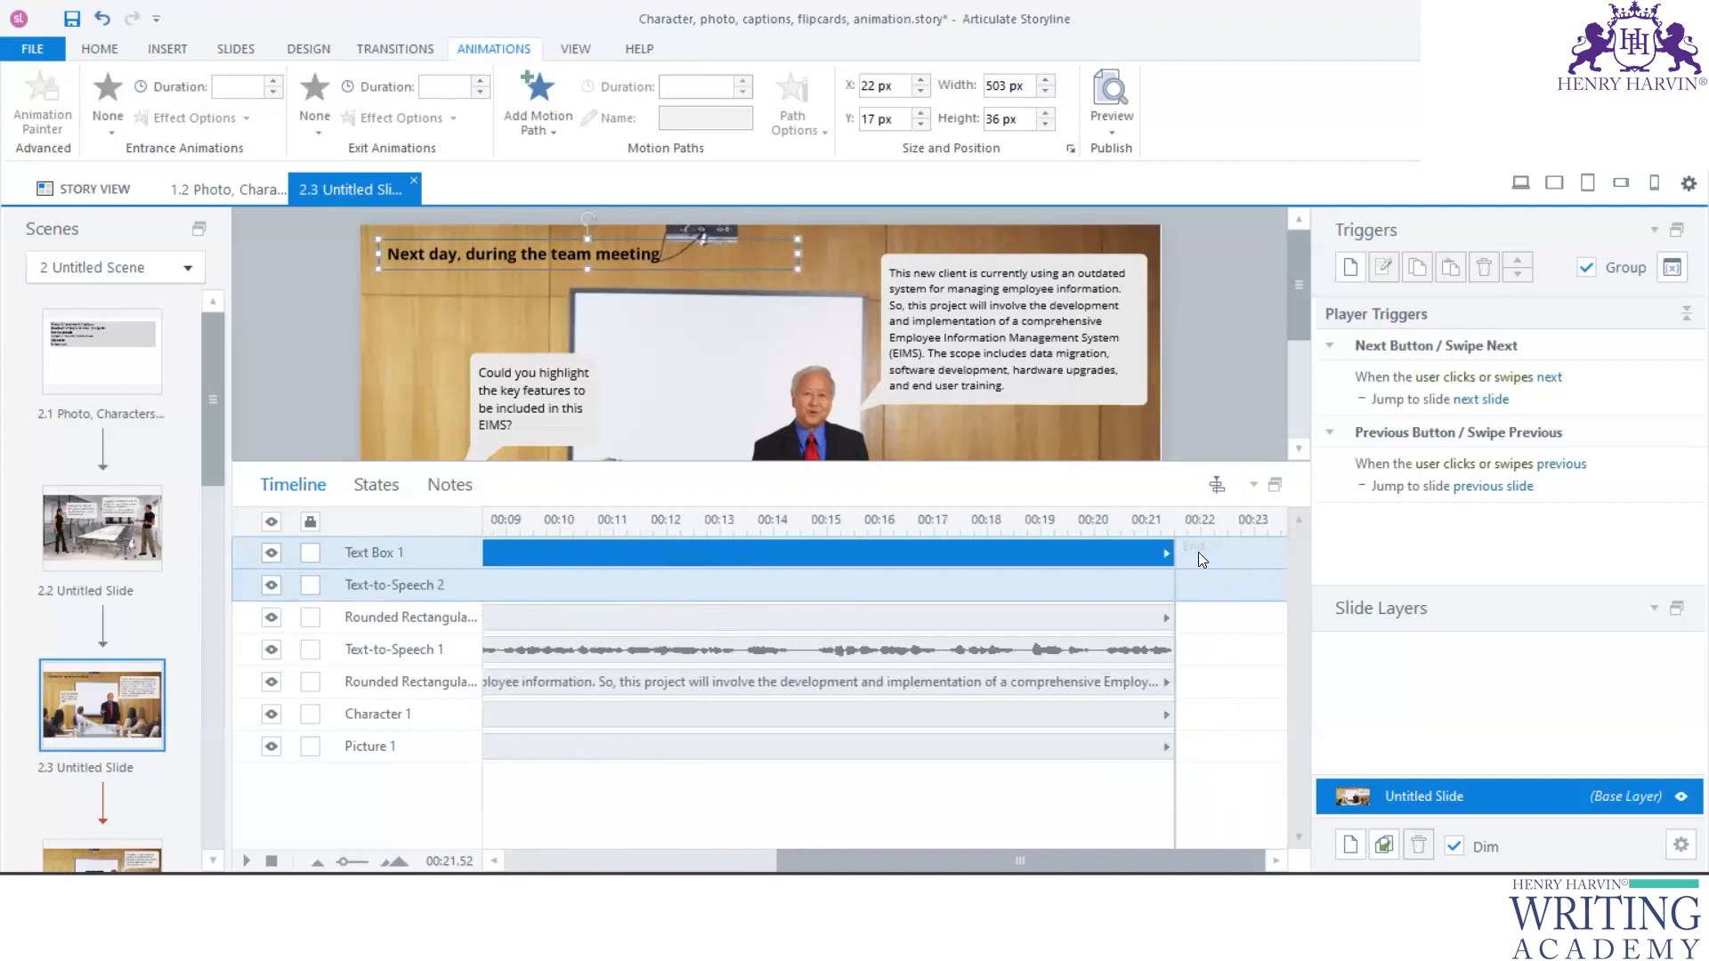
mouse_move(1175, 535)
mouse_down()
mouse_move(1284, 535)
mouse_move(1295, 588)
mouse_up()
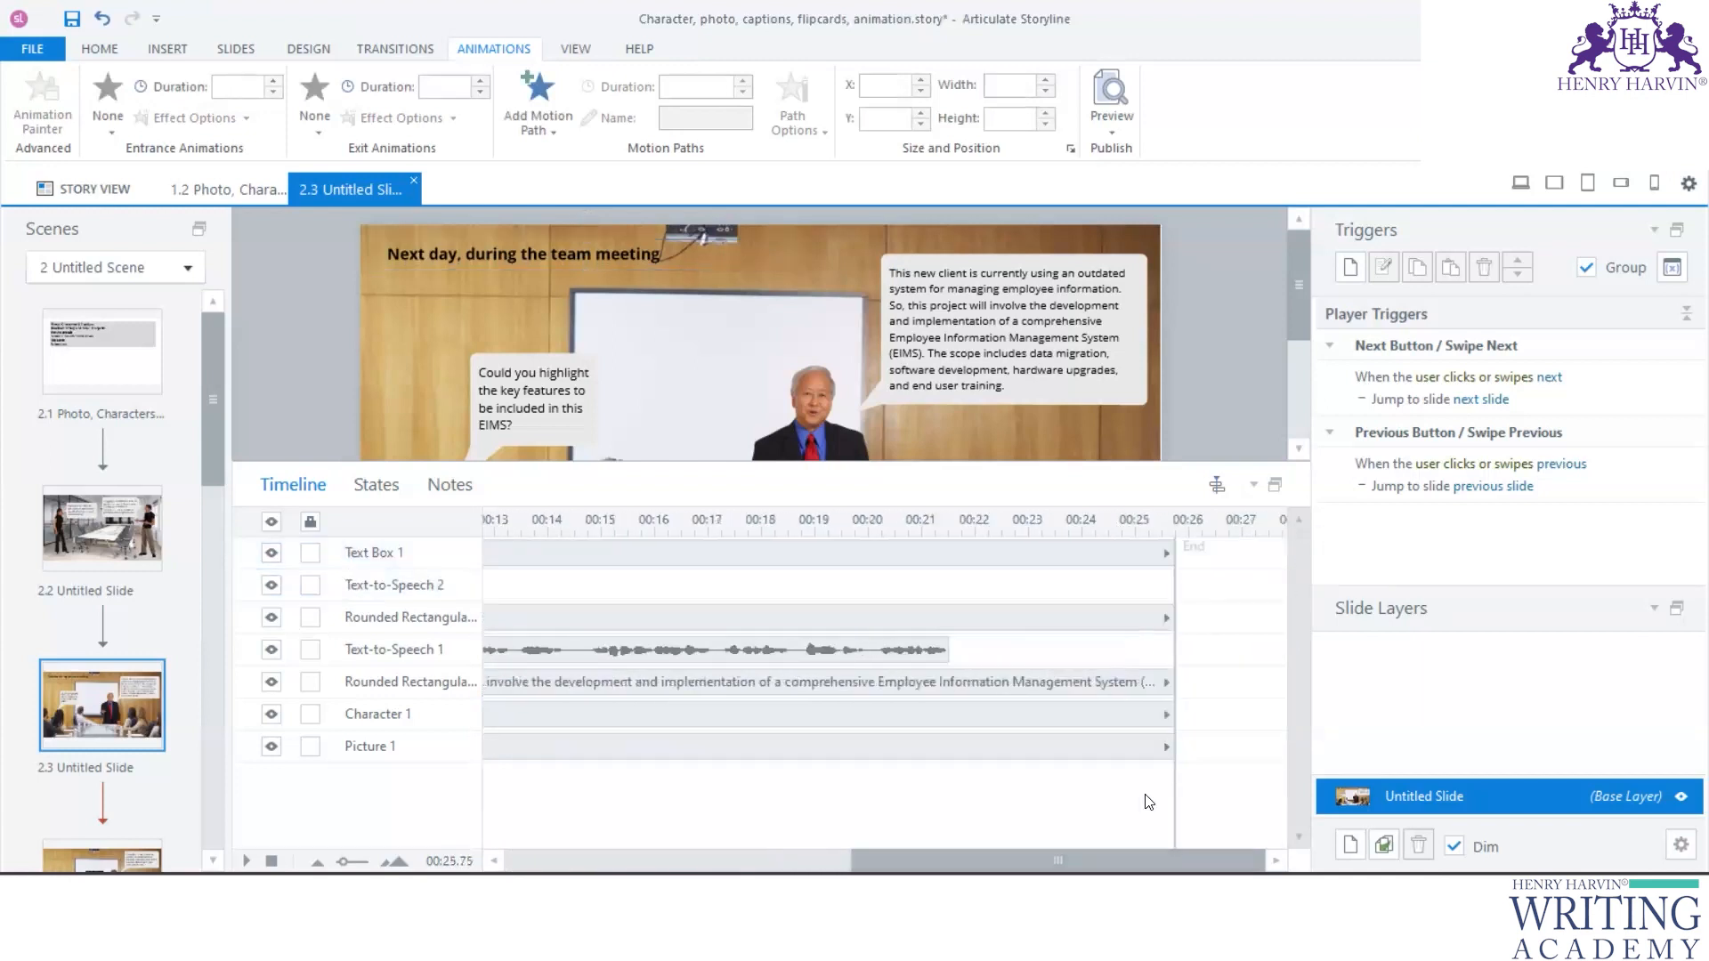
drag(1175, 540, 1298, 541)
- Move Text Box 1 and Text-to-Speech 2 together to start at about 21.5 seconds, where Text-to-Speech 1 ends
drag(1116, 860, 726, 860)
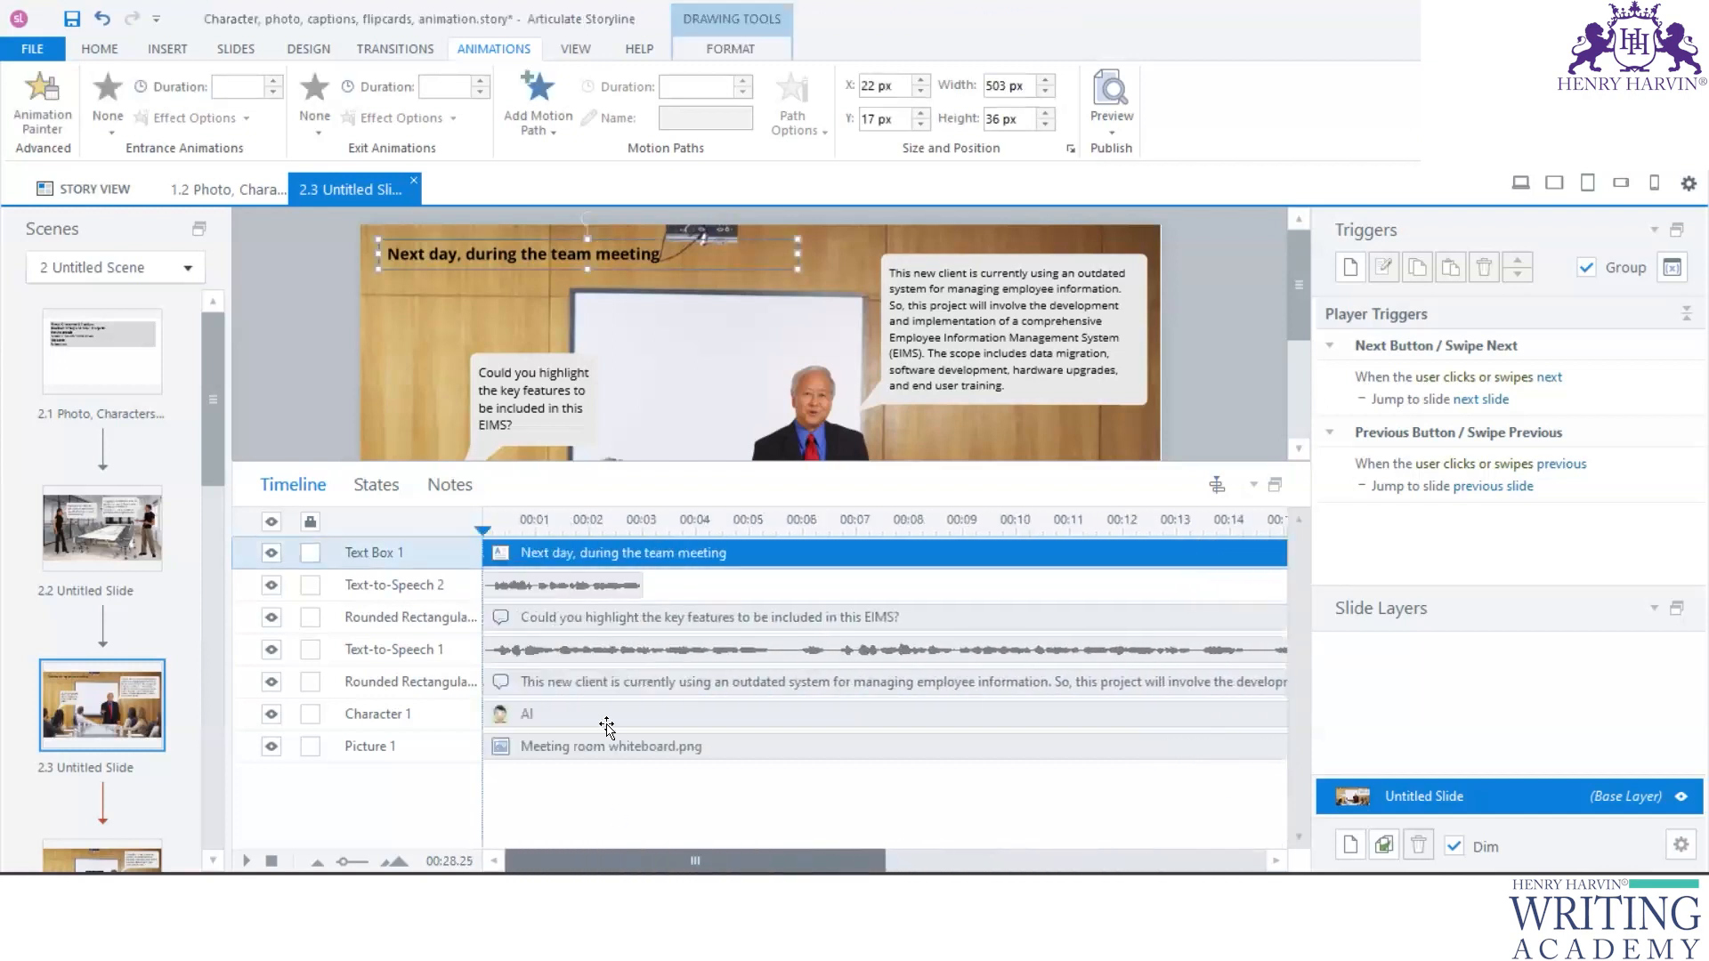
ctrl+click(614, 583)
drag(637, 559, 1139, 585)
- Apply a Fade exit animation to the "This new client" caption on slide 2.3
scroll(1164, 800, left, 5)
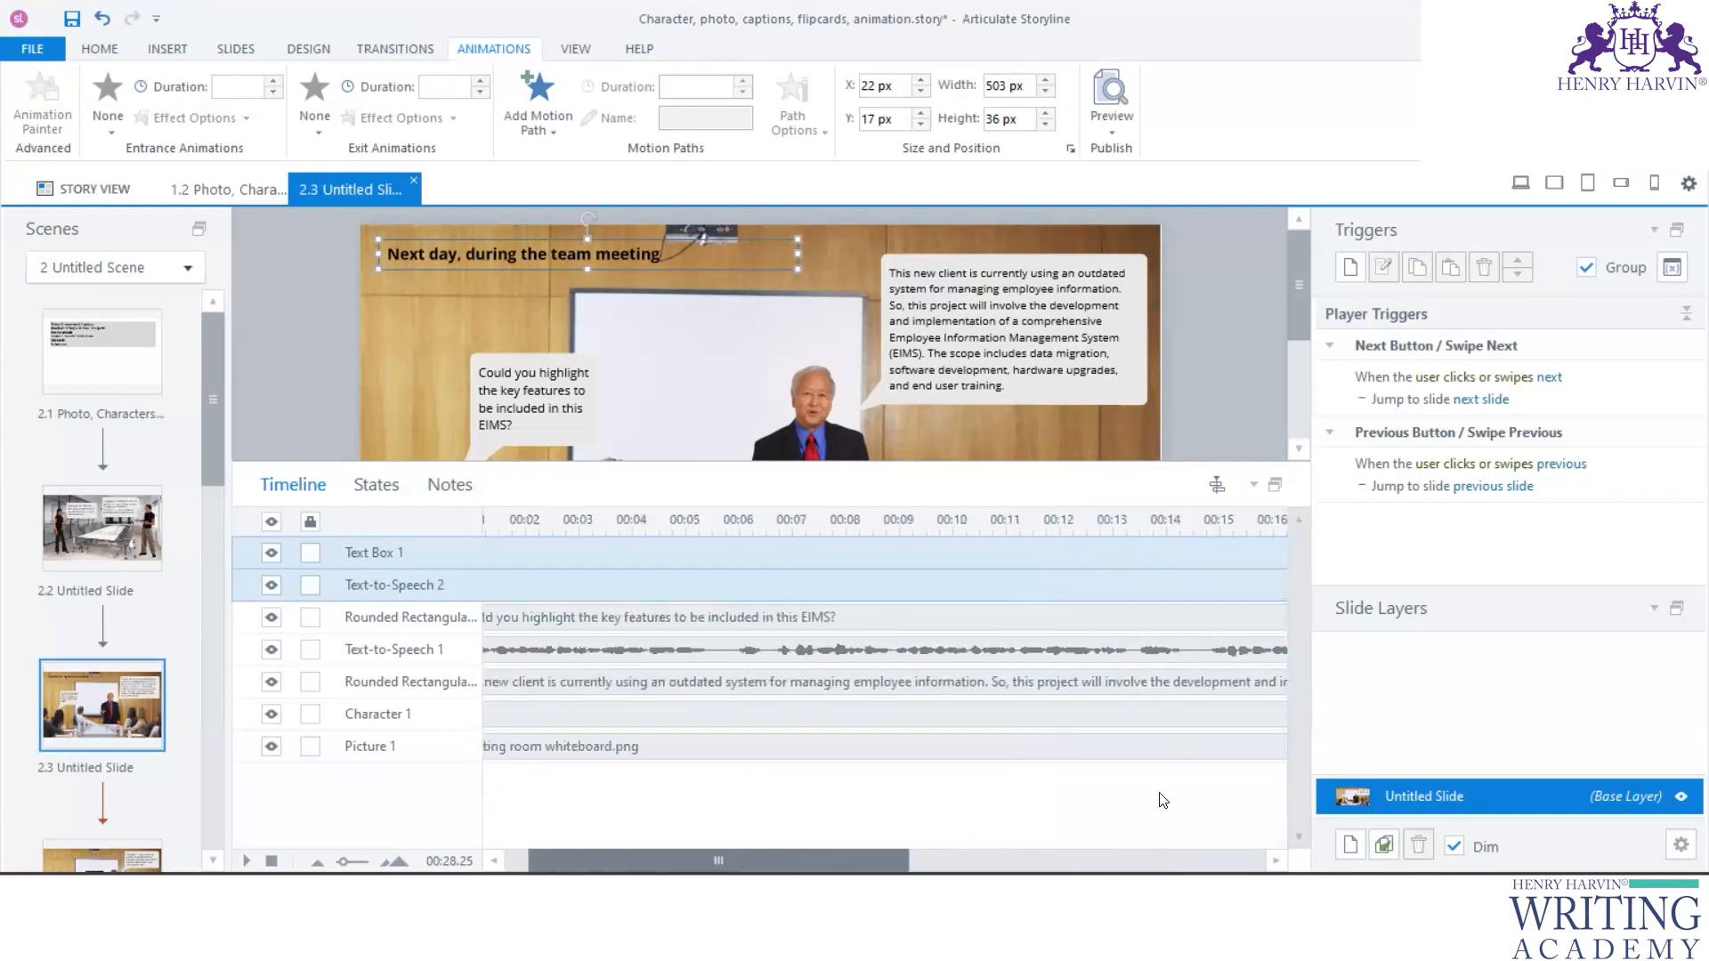
click(695, 617)
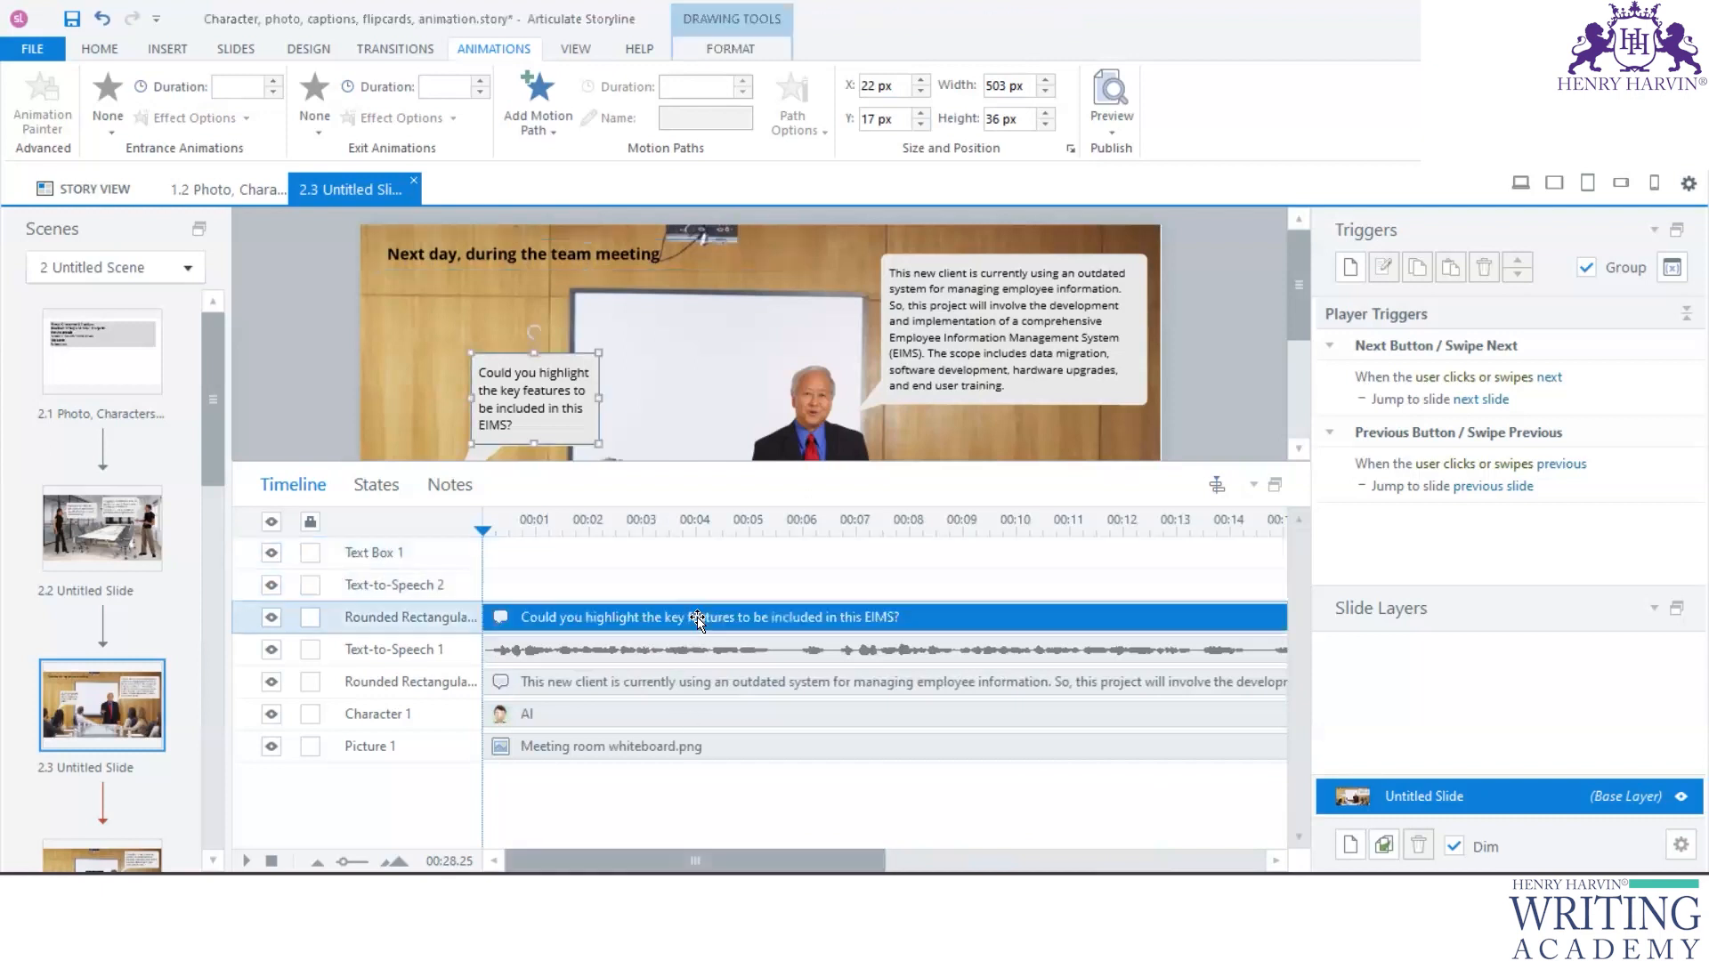
click(841, 684)
scroll(1090, 763, right, 5)
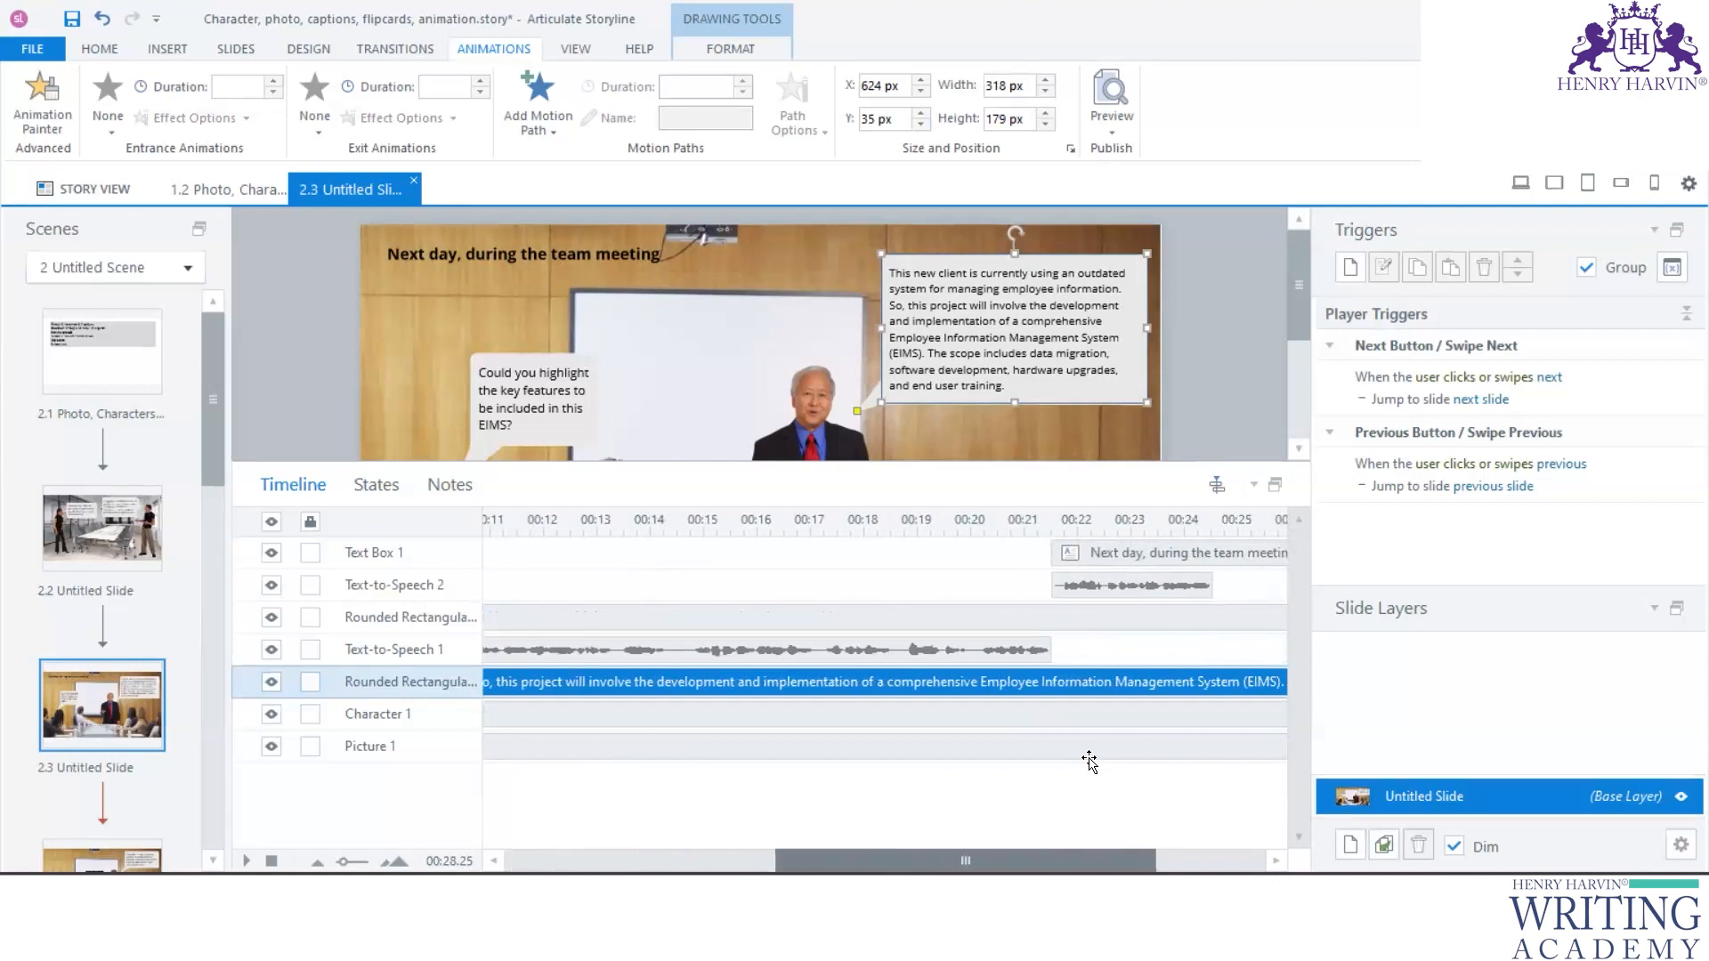
drag(1090, 763, 1067, 746)
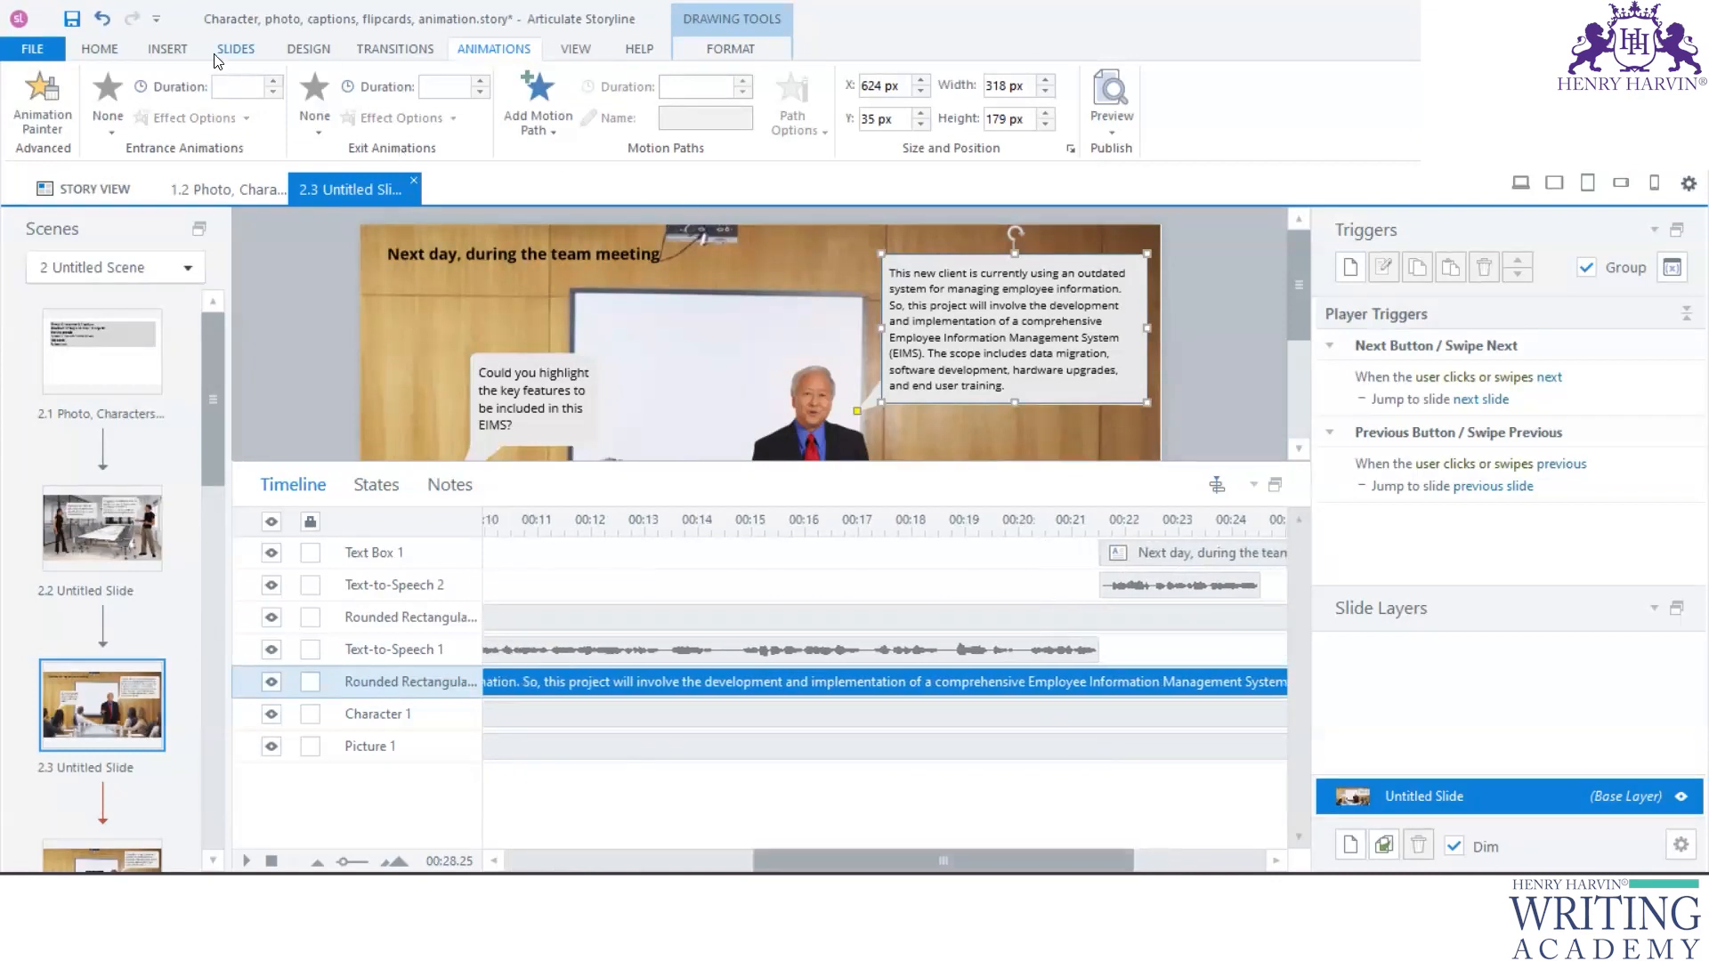
click(314, 116)
click(445, 182)
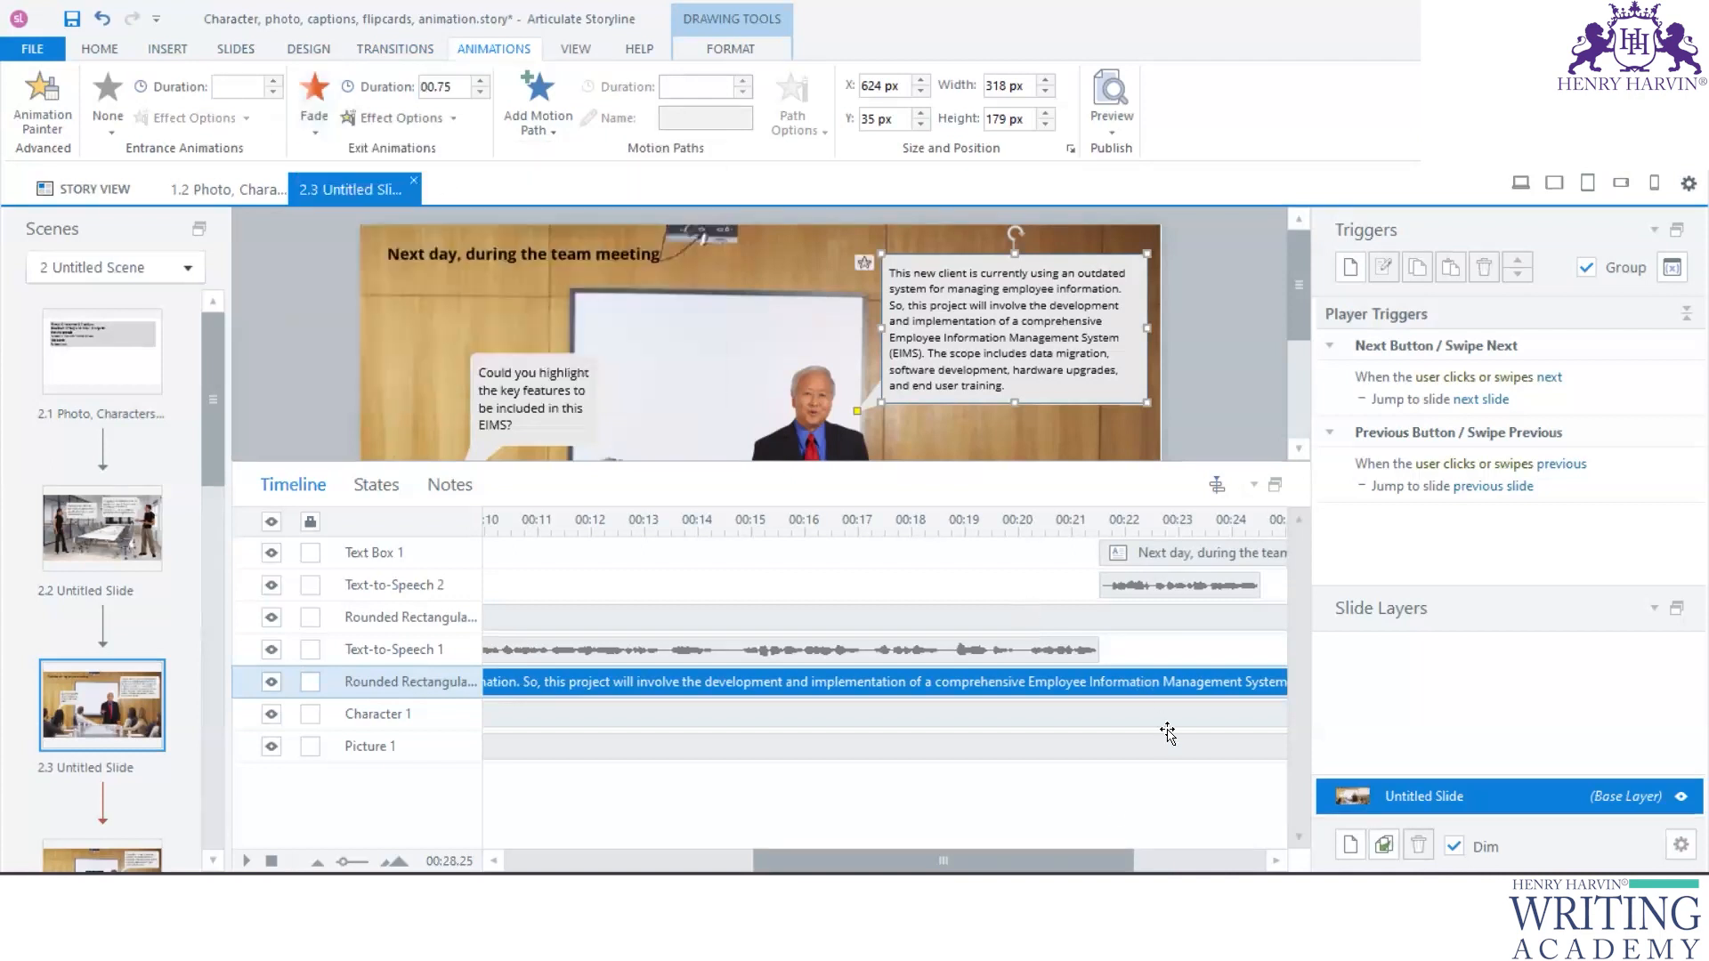
scroll(1117, 810, right, 5)
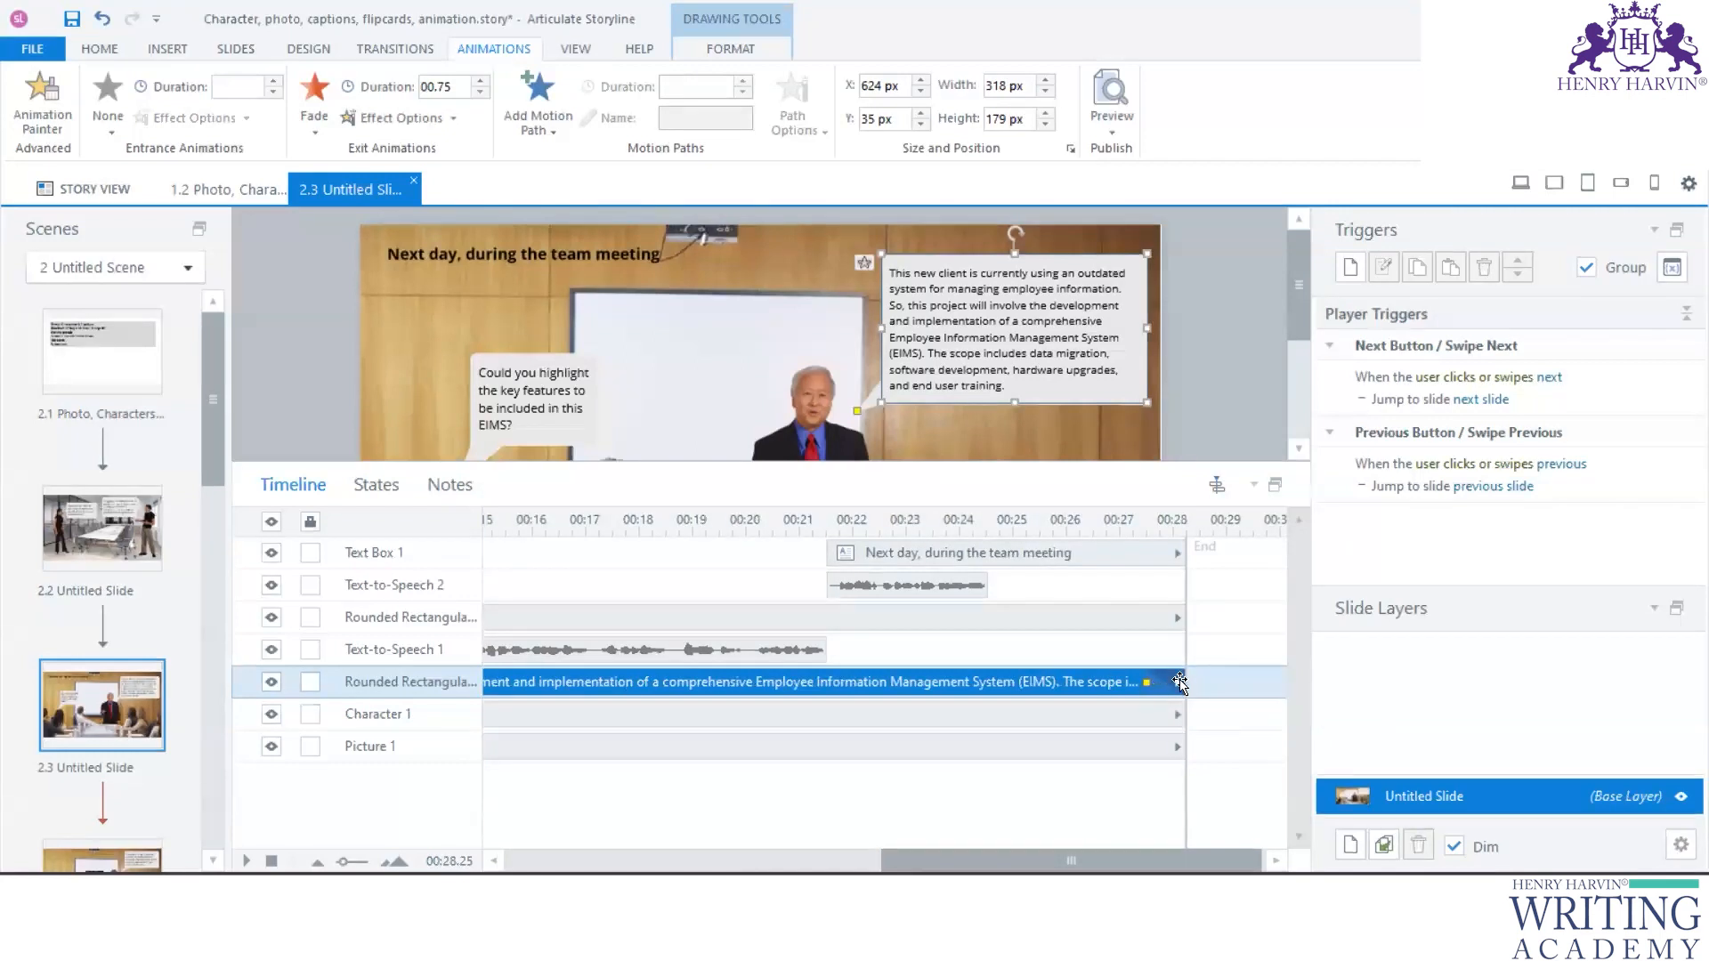
- End the "This new client" caption at about 21.5 seconds and apply a Fade entrance animation to the "Next day, during the team meeting" text
drag(1100, 682, 832, 689)
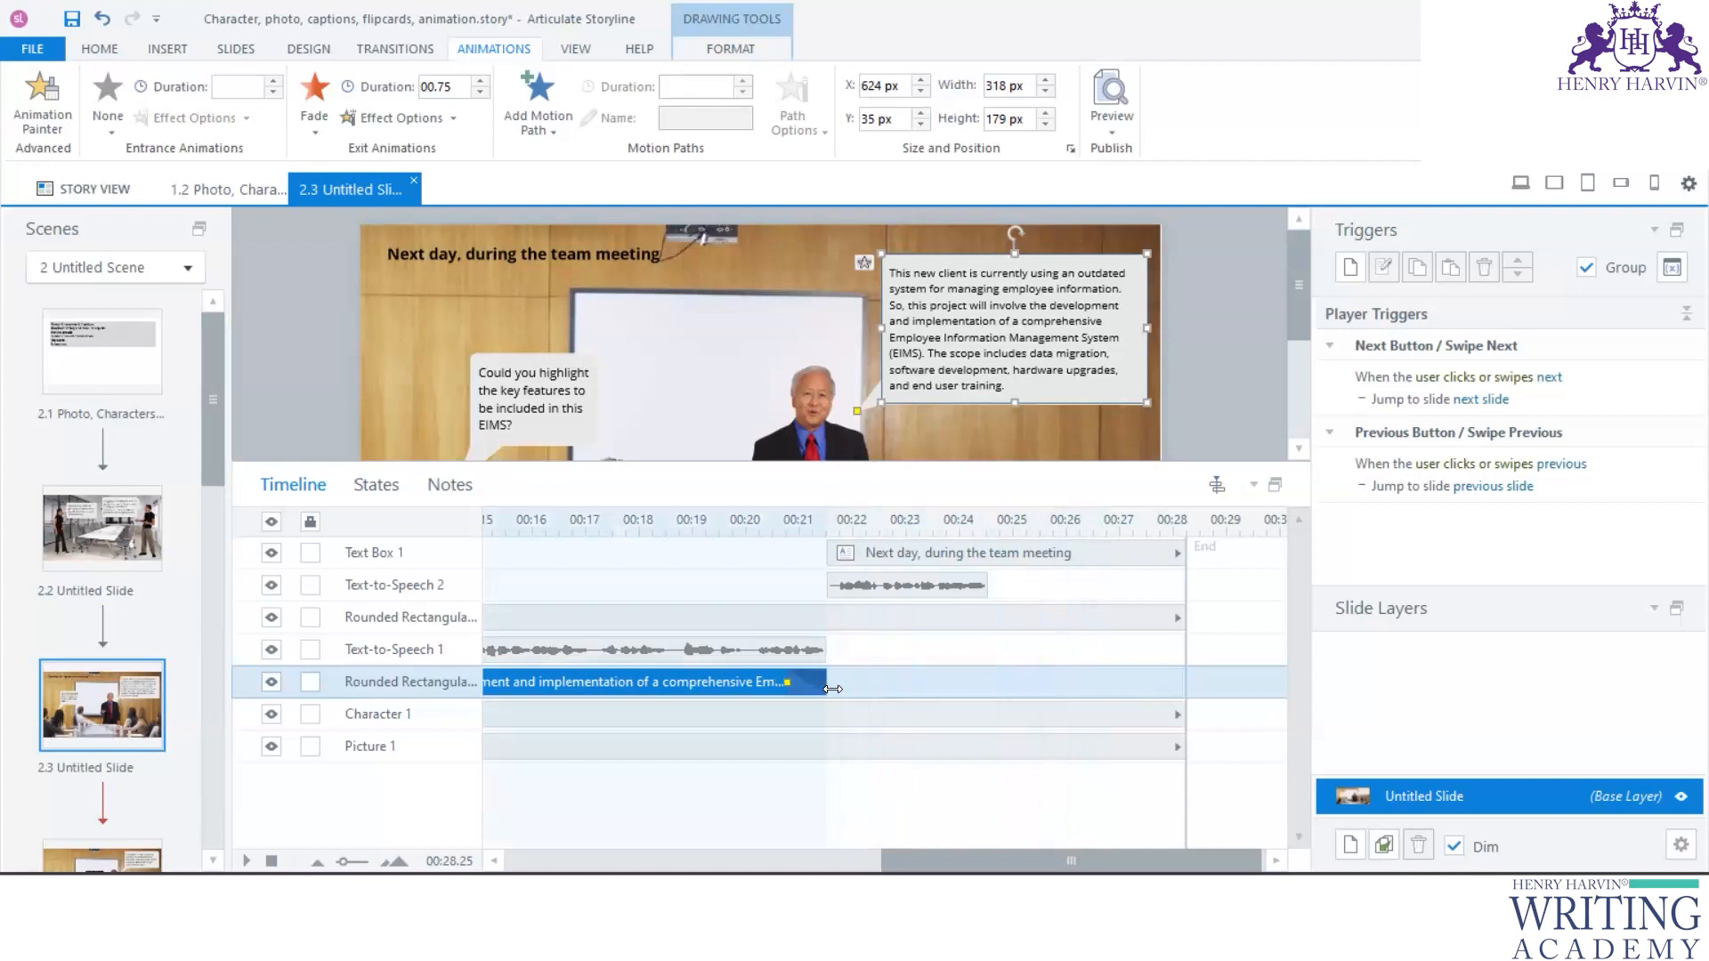
click(917, 585)
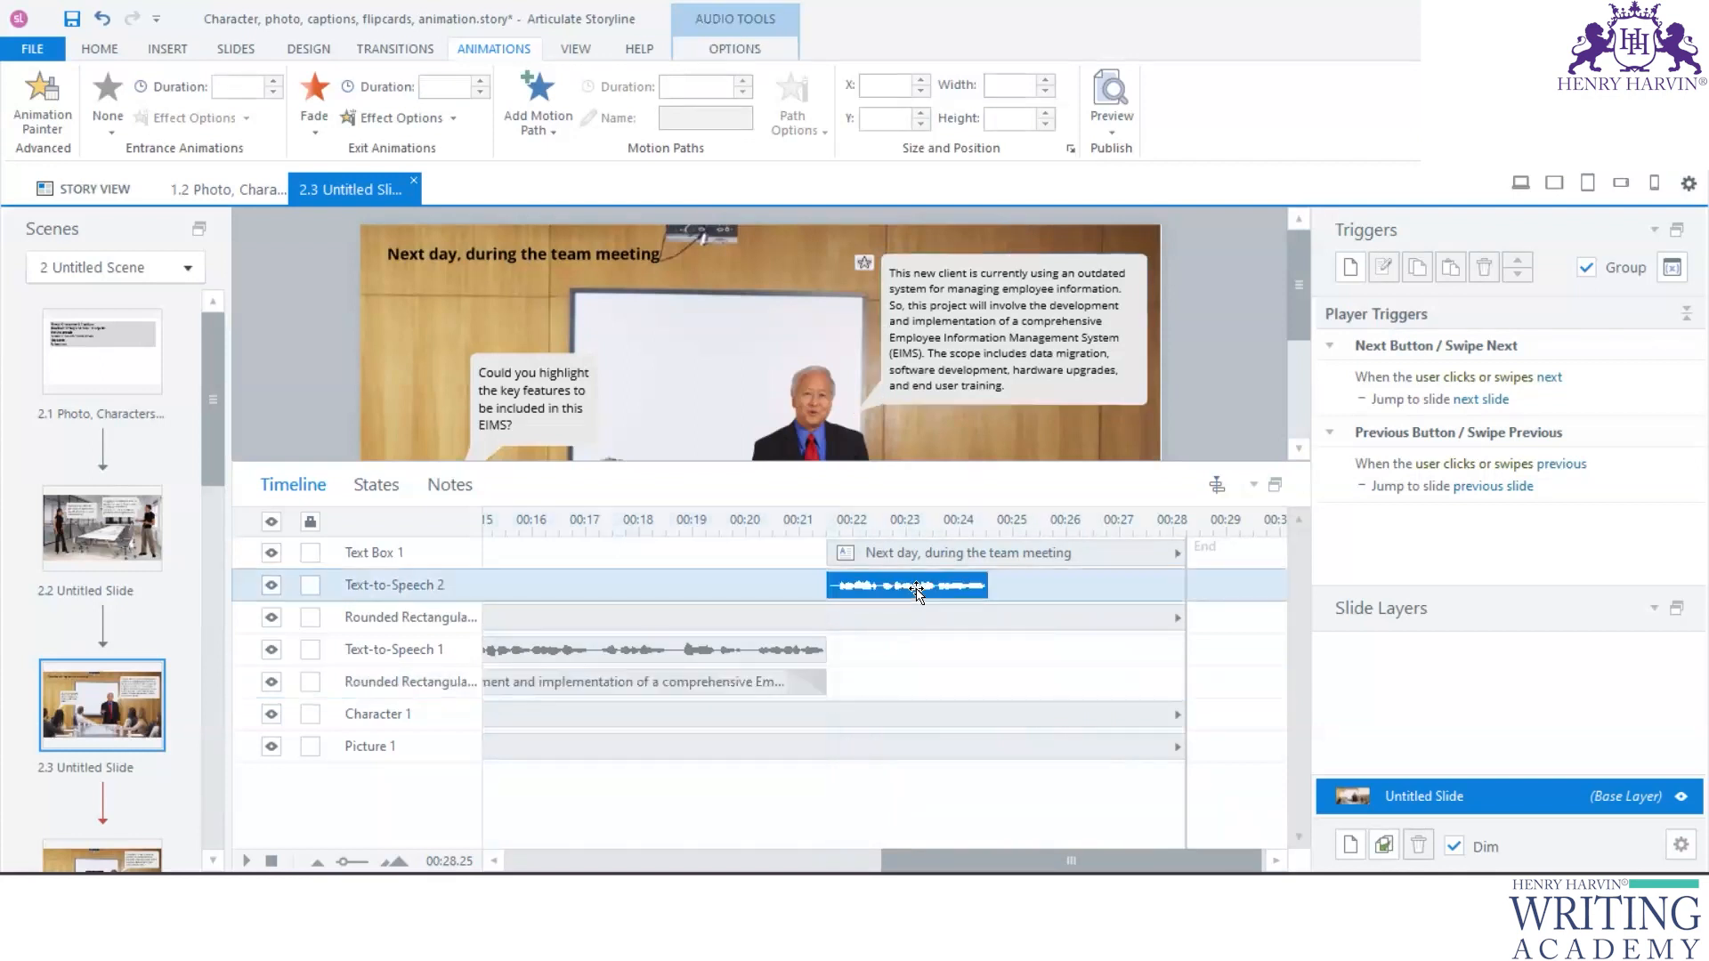
click(915, 554)
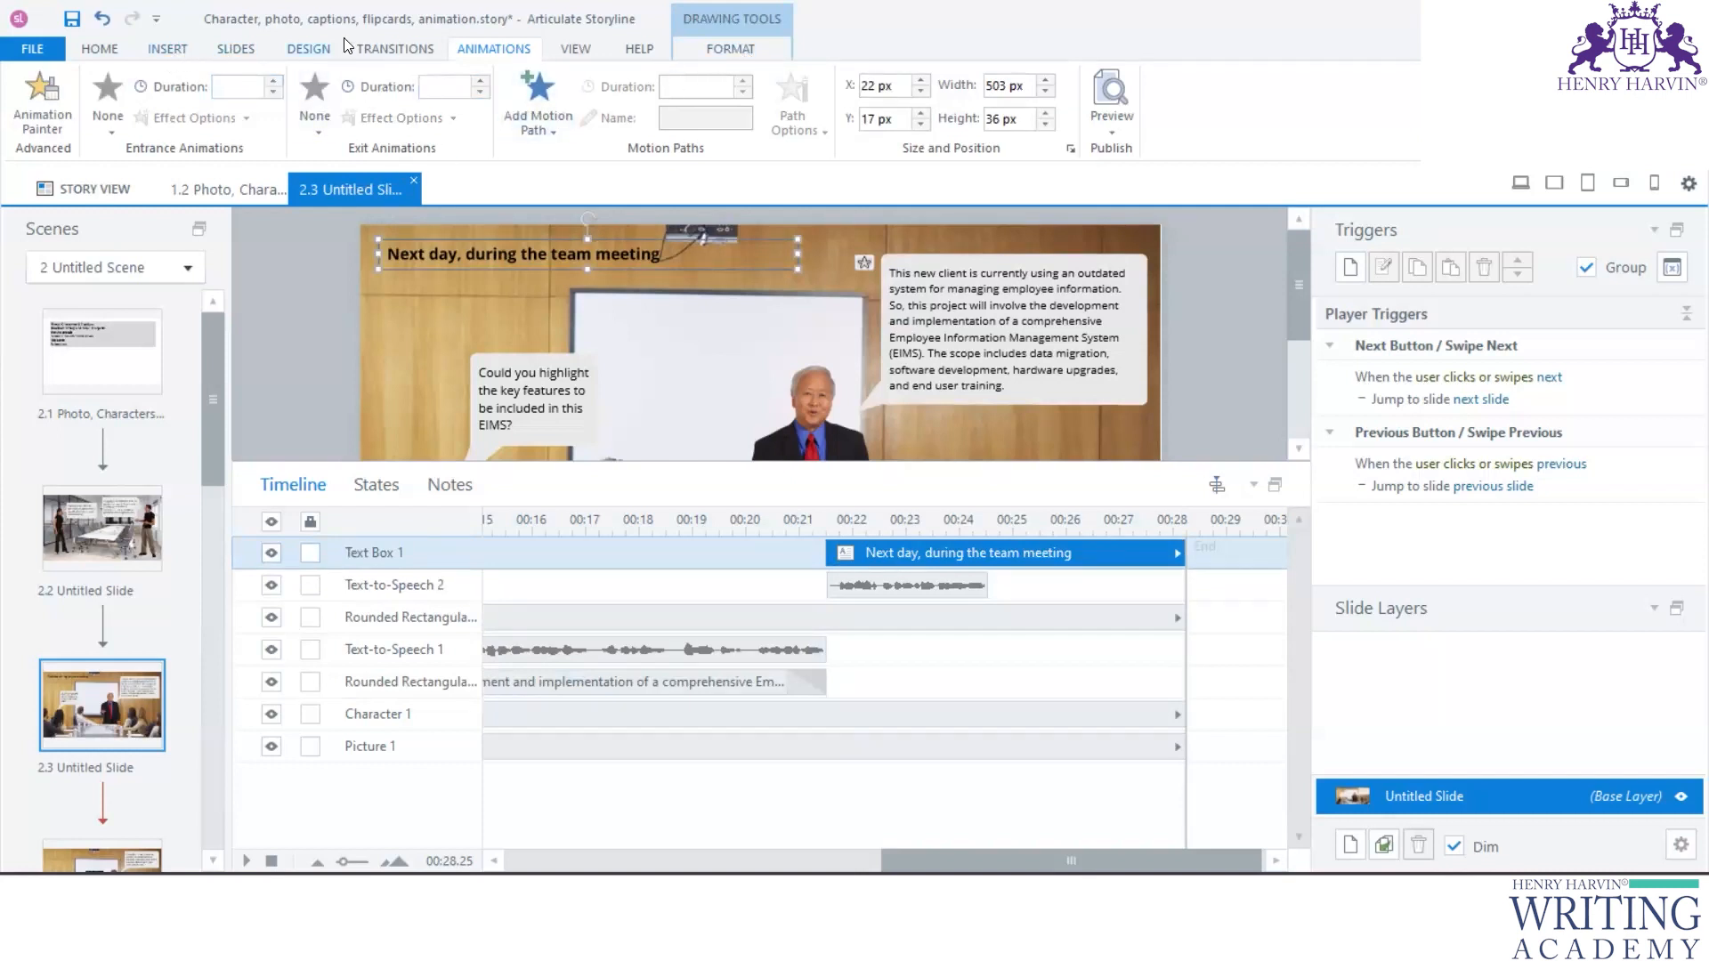
click(107, 108)
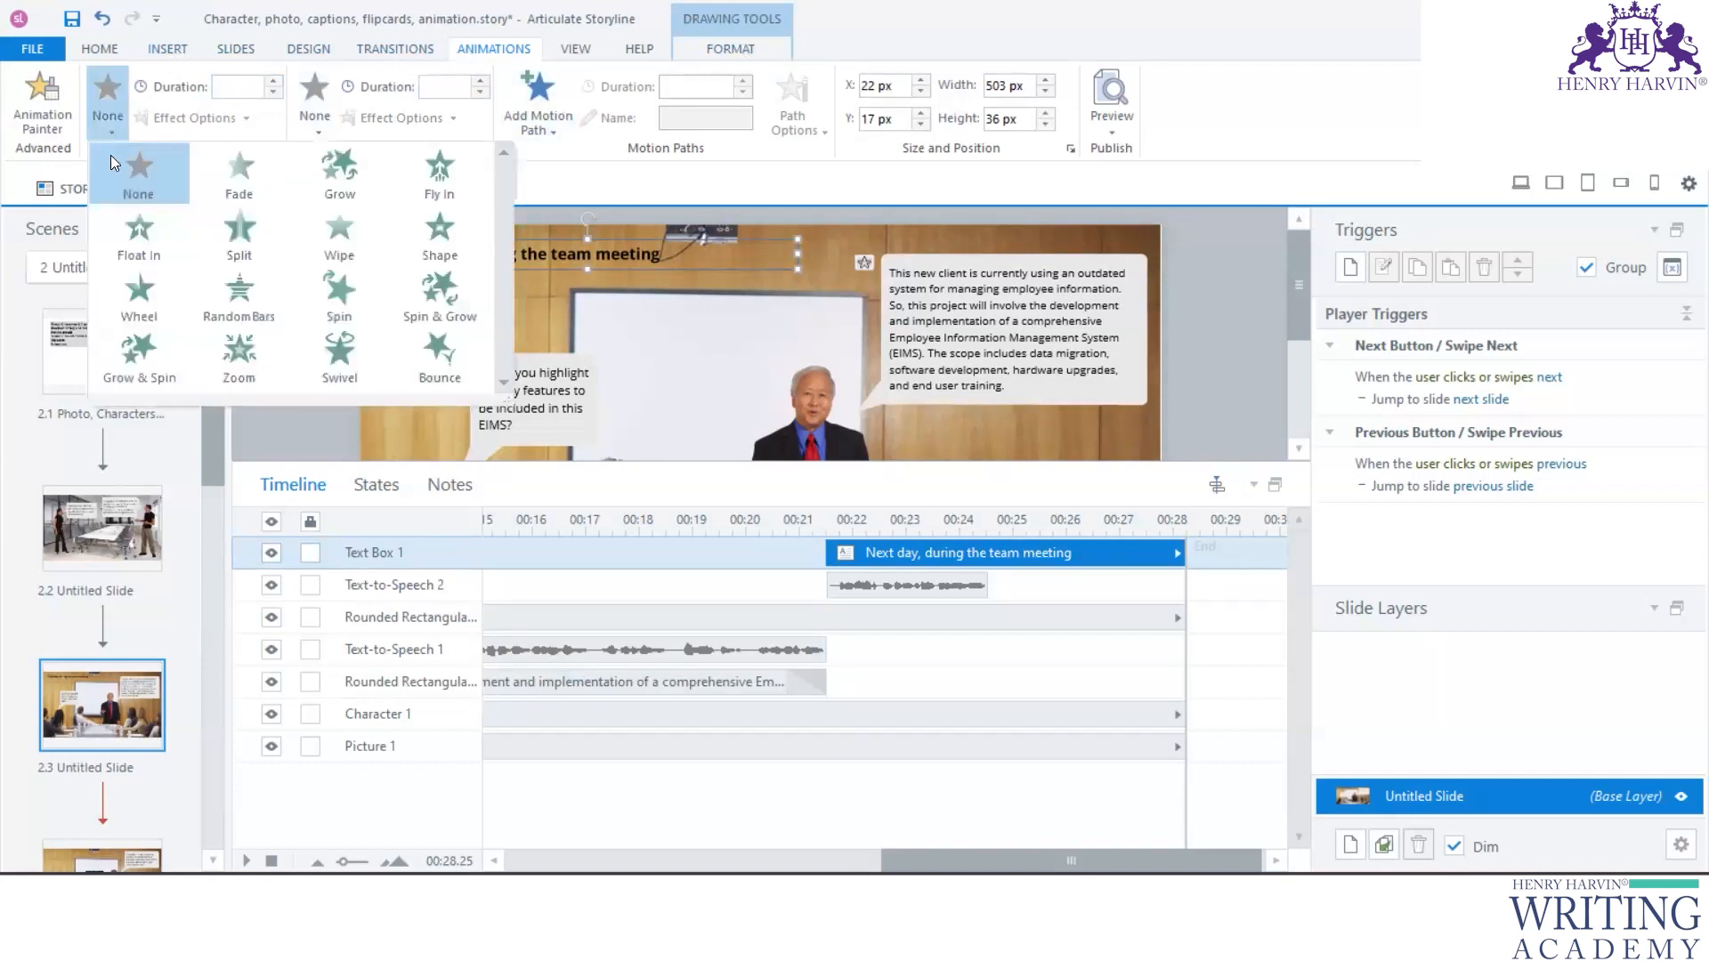
click(233, 178)
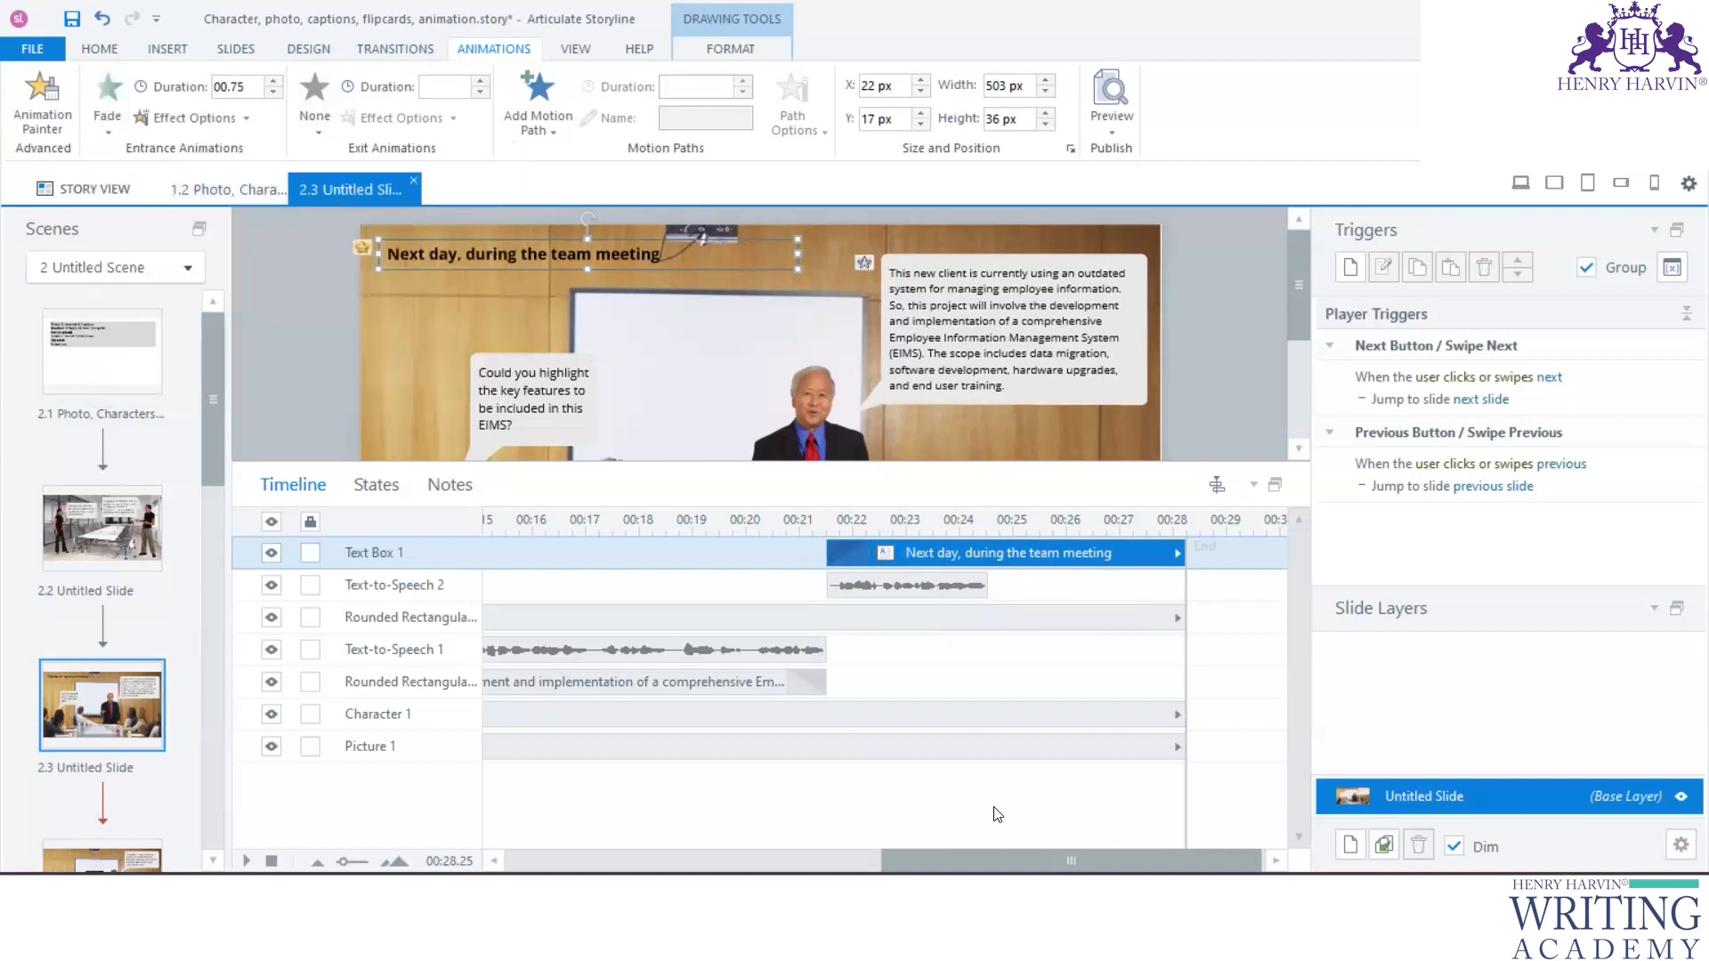
- Shorten slide 2.3's timeline to 25 seconds and start the "Could you highlight" caption and Text-to-Speech 1 at about 0.25 seconds
mouse_move(1197, 592)
mouse_down()
mouse_move(1002, 712)
mouse_move(997, 749)
mouse_up()
scroll(997, 749, left, 10)
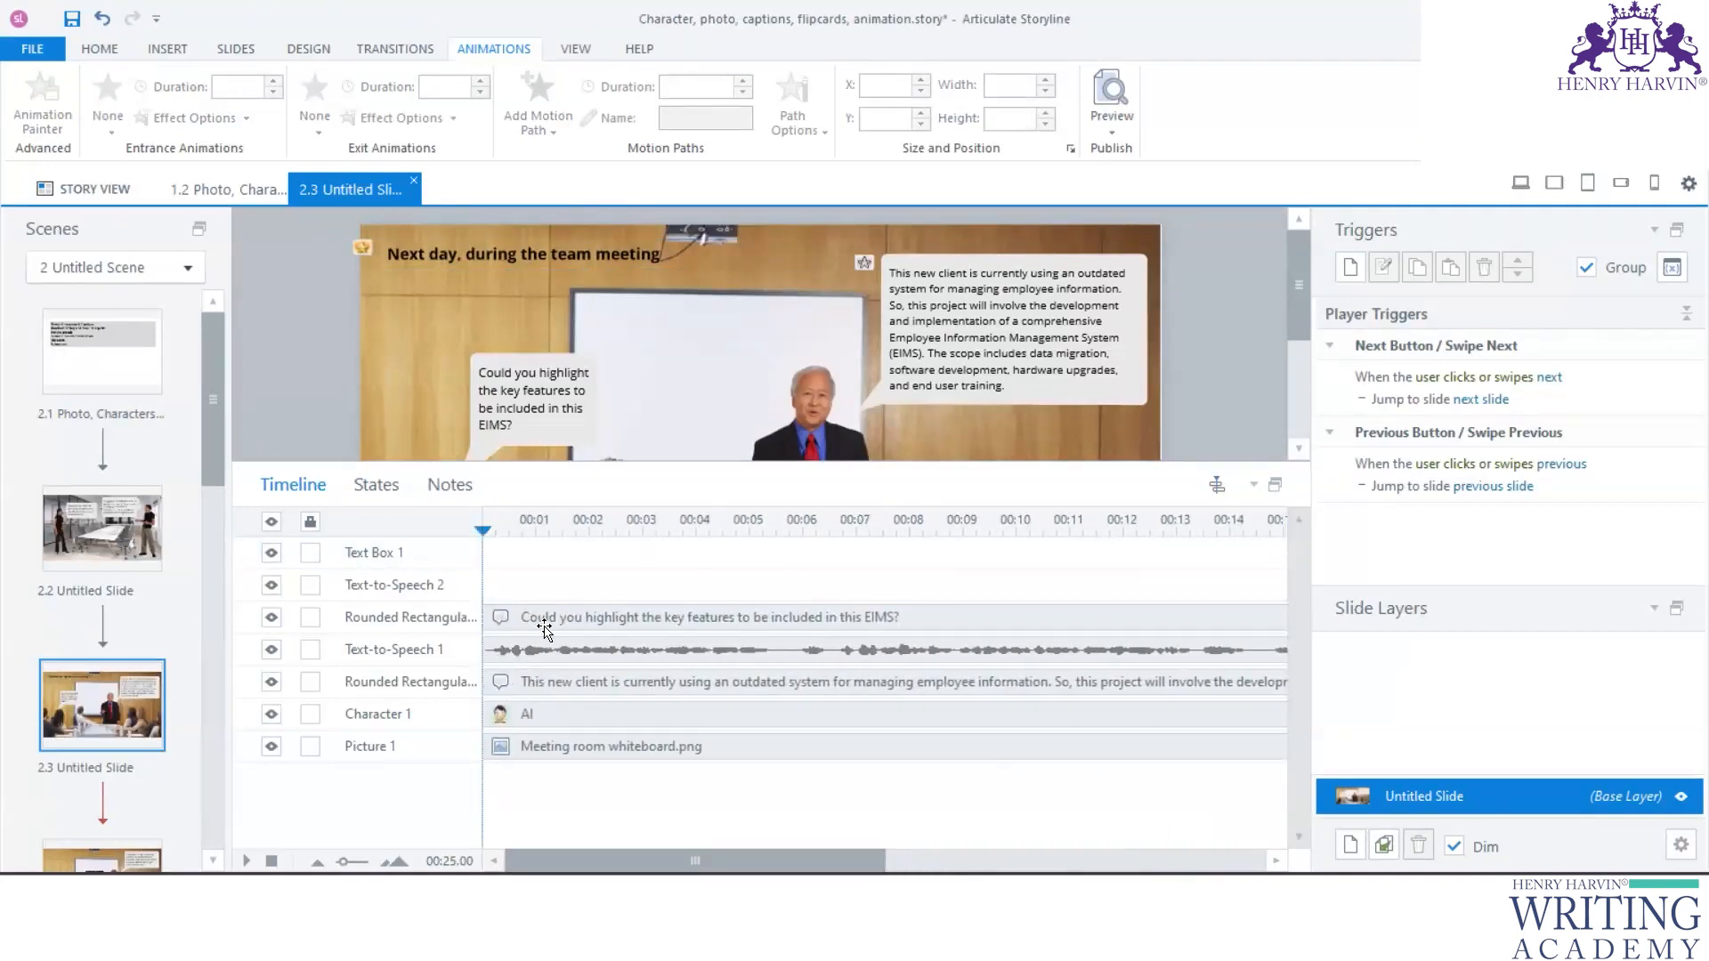
drag(545, 618, 574, 647)
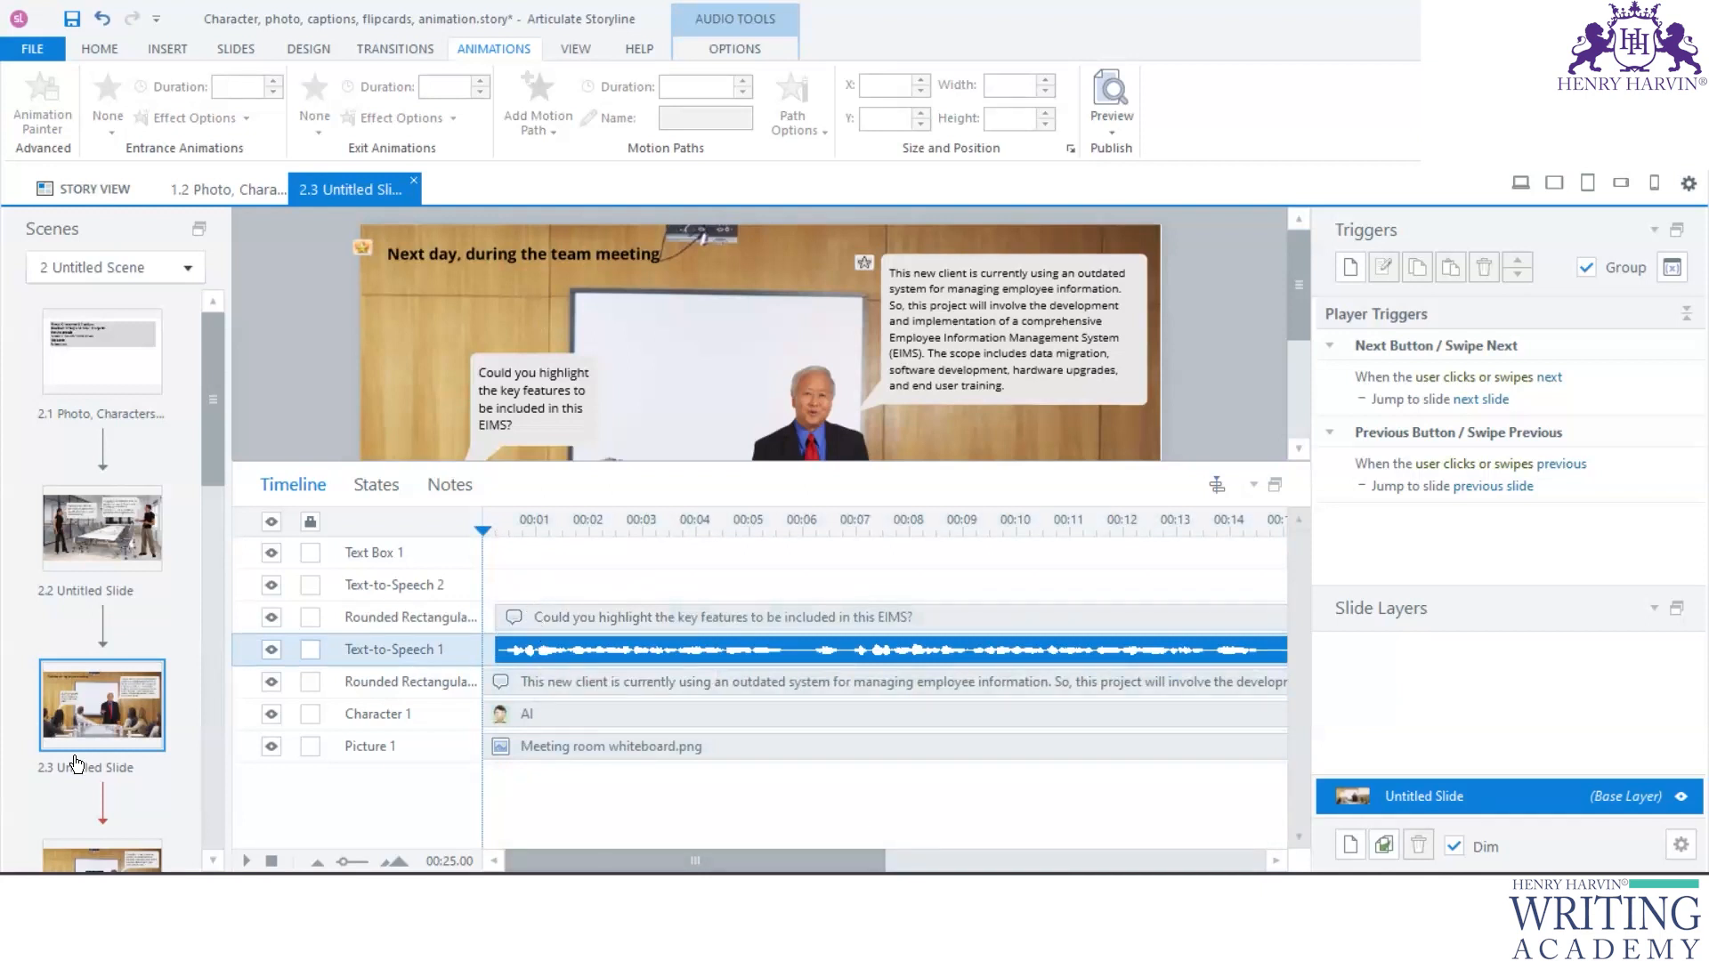
- Open slide 2.4 and apply a Fade entrance animation to the "centralized database," text on the whiteboard
scroll(94, 729, down, 3)
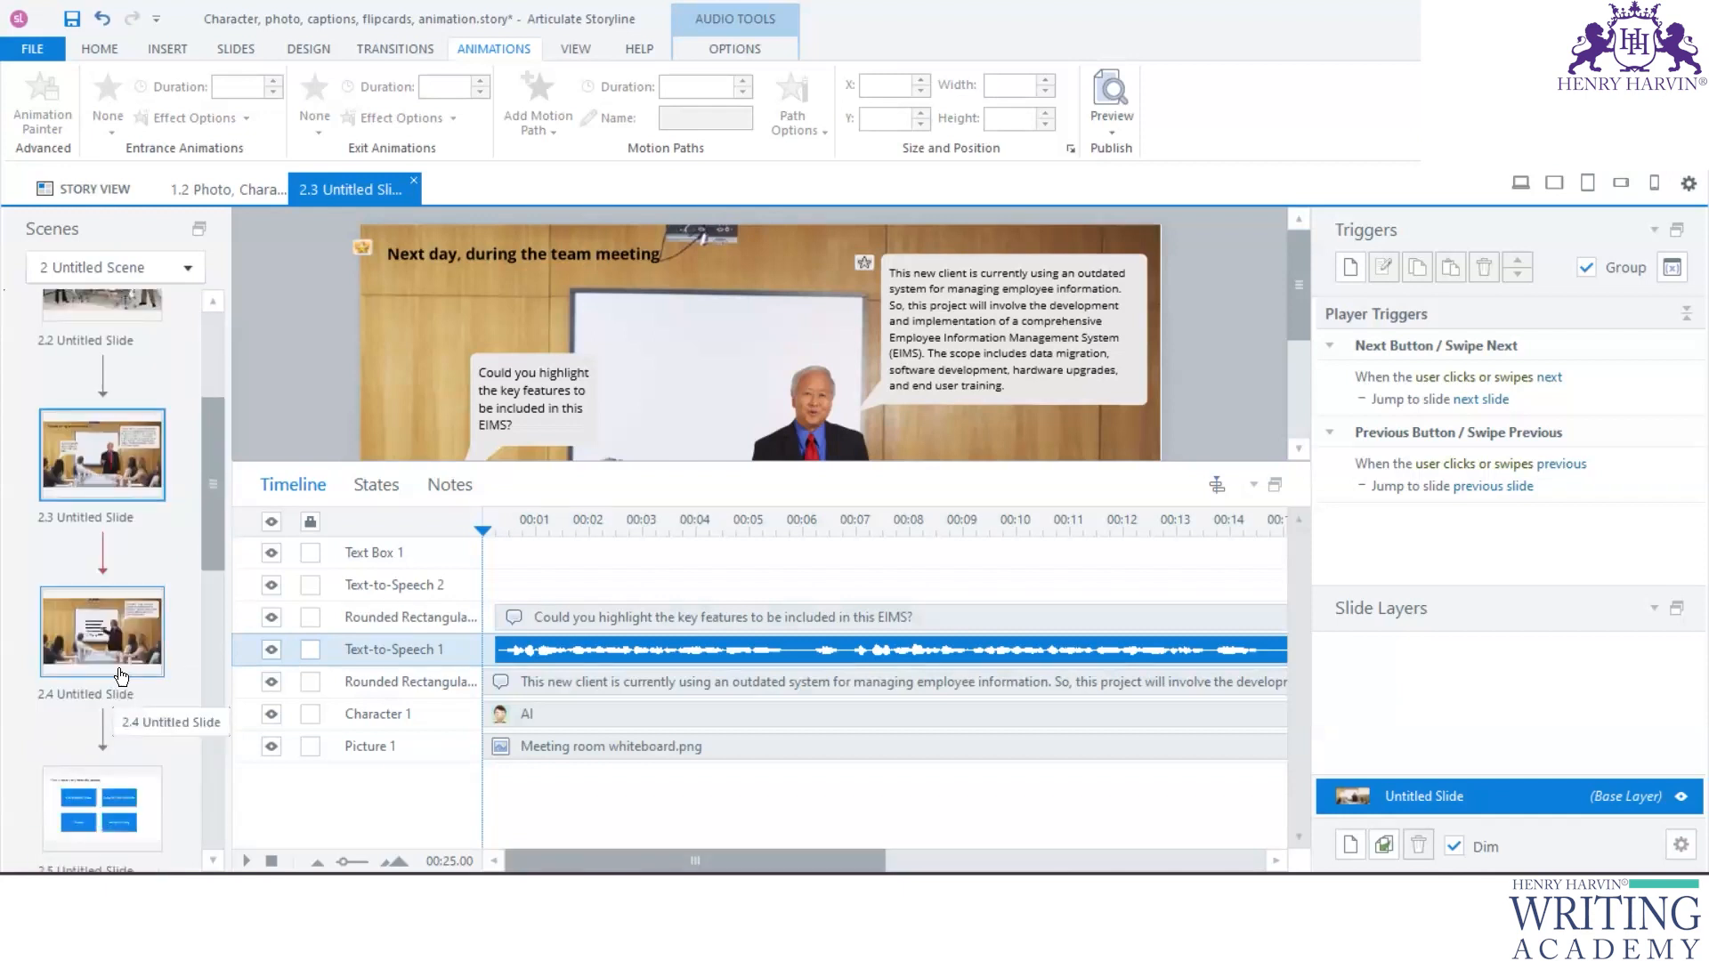
double_click(121, 673)
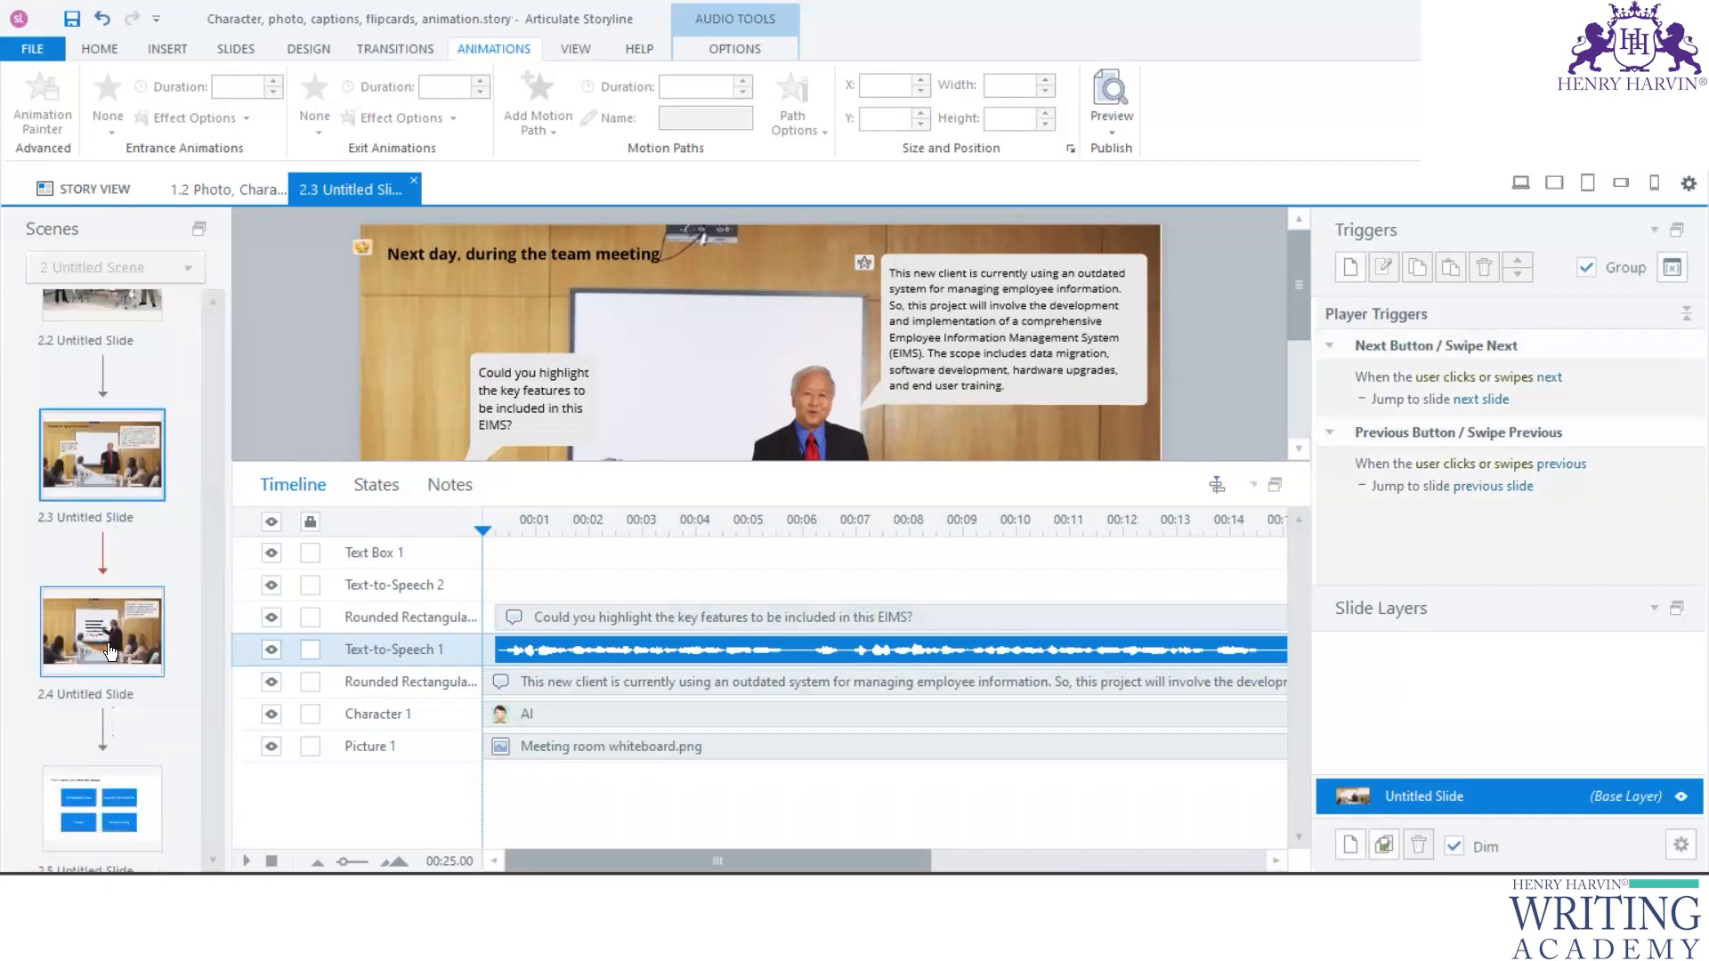
drag(725, 464, 725, 589)
click(713, 374)
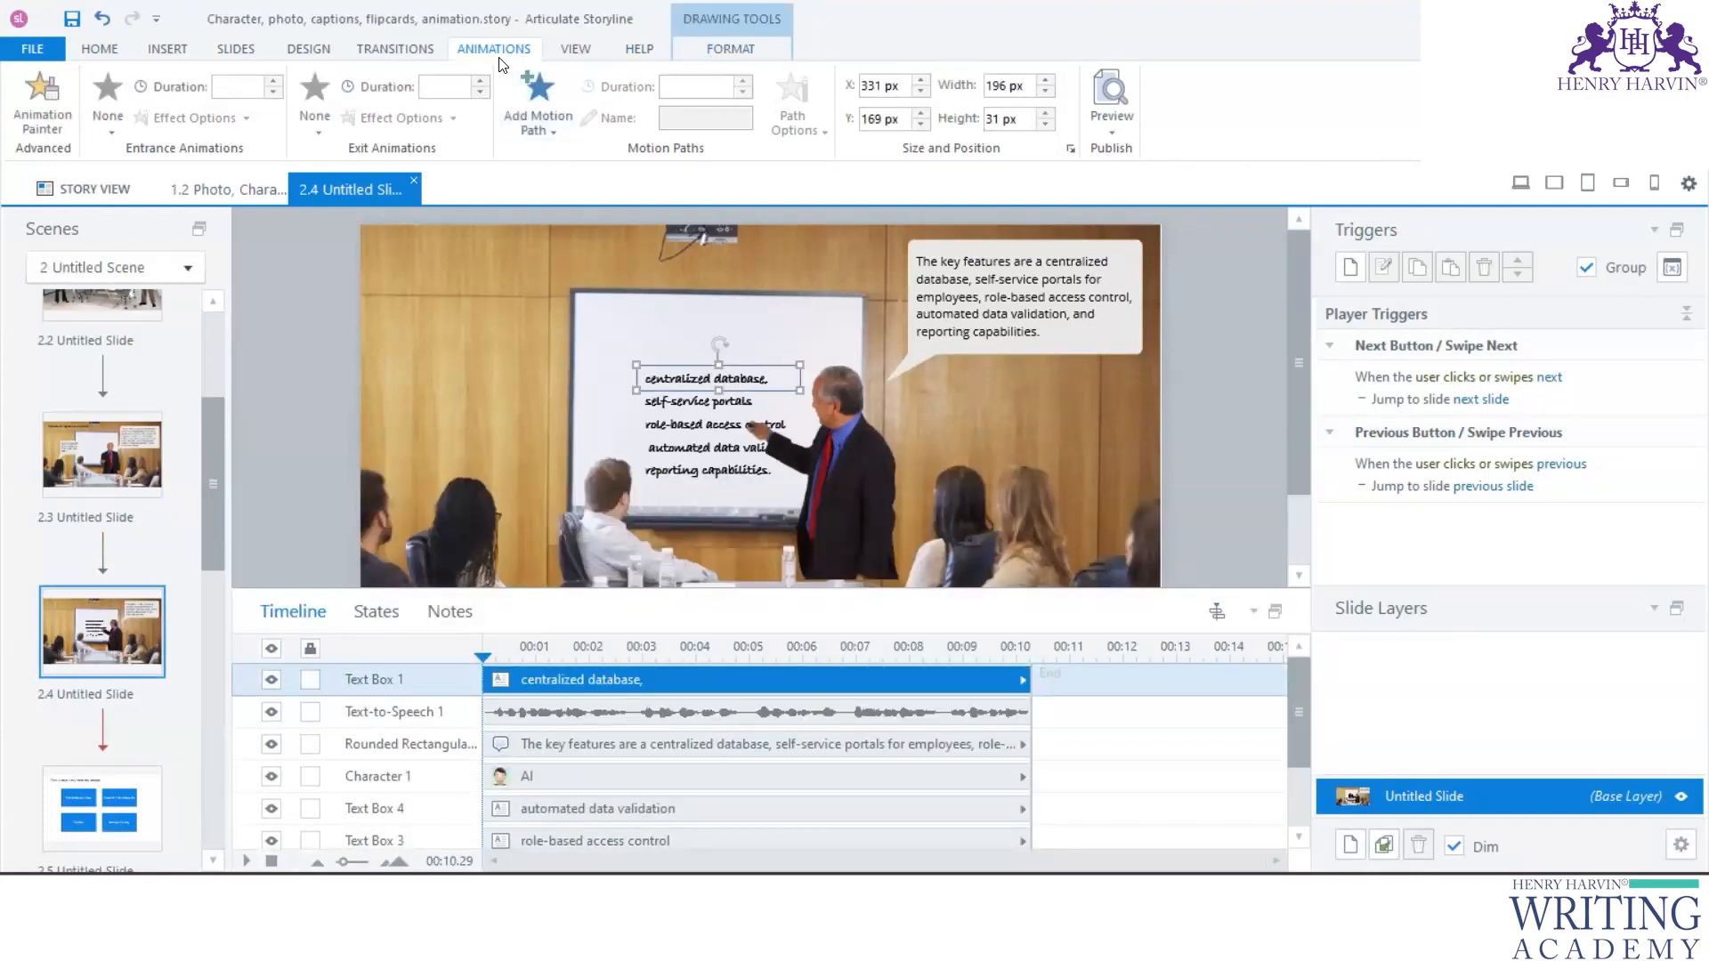
click(108, 124)
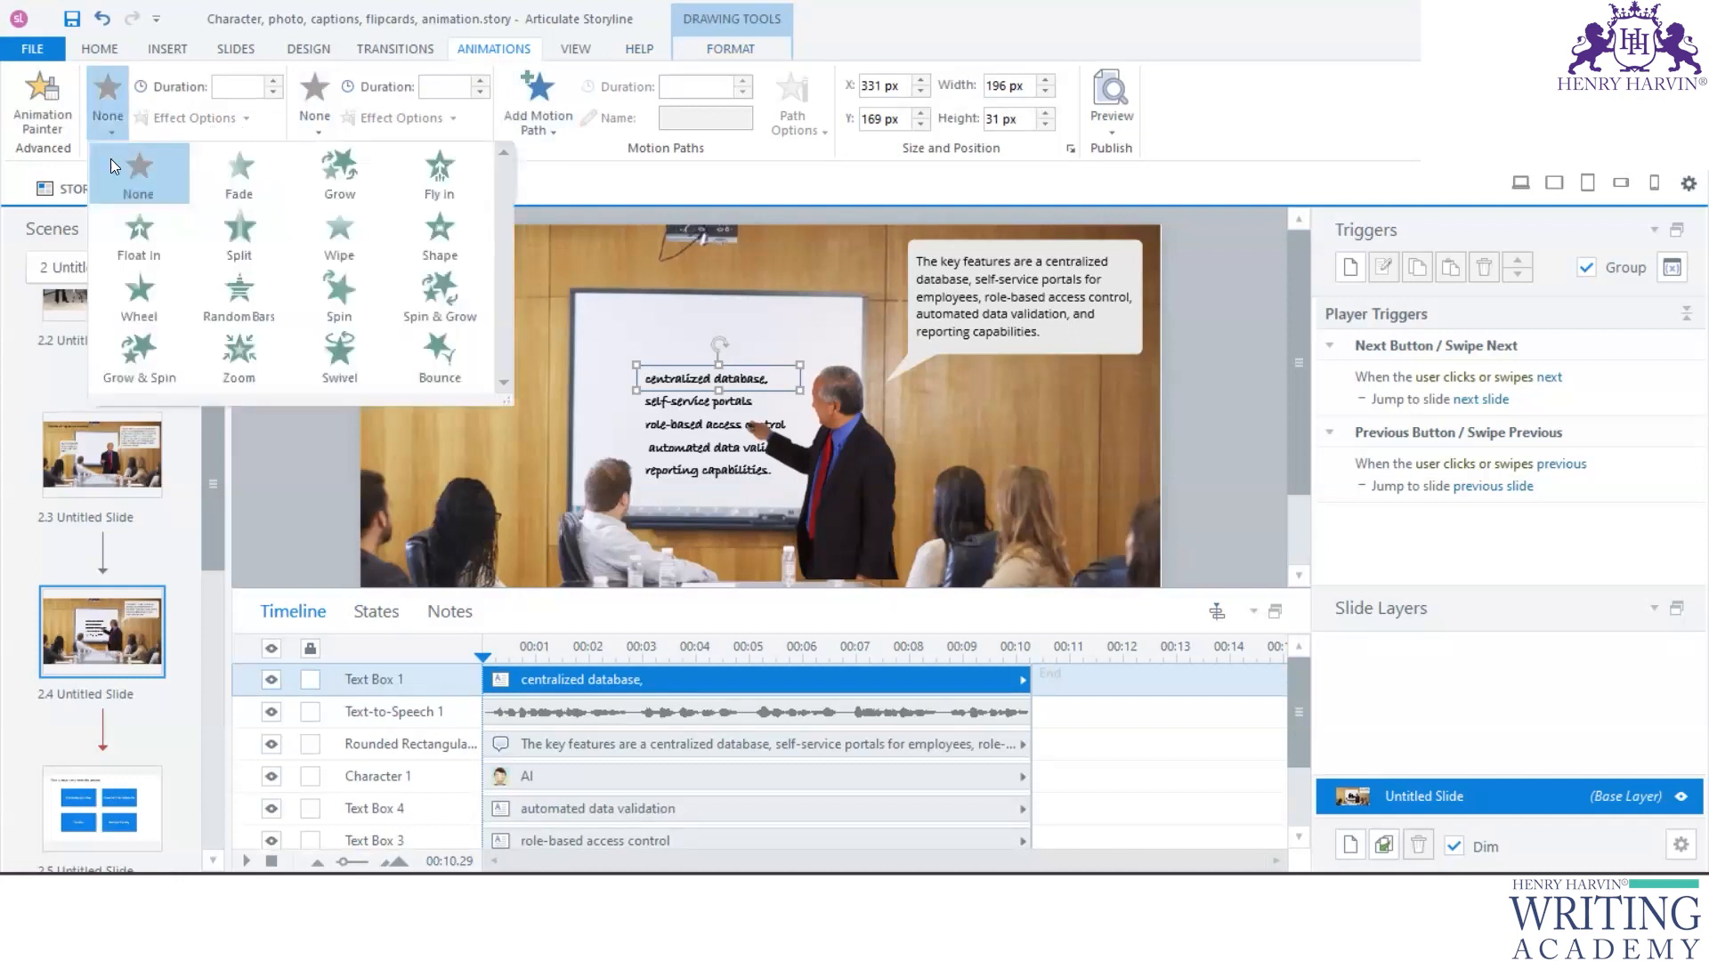
click(235, 178)
- Apply Fade entrance animations to the "self-service portals" and "role-based access control" texts on the whiteboard
click(746, 399)
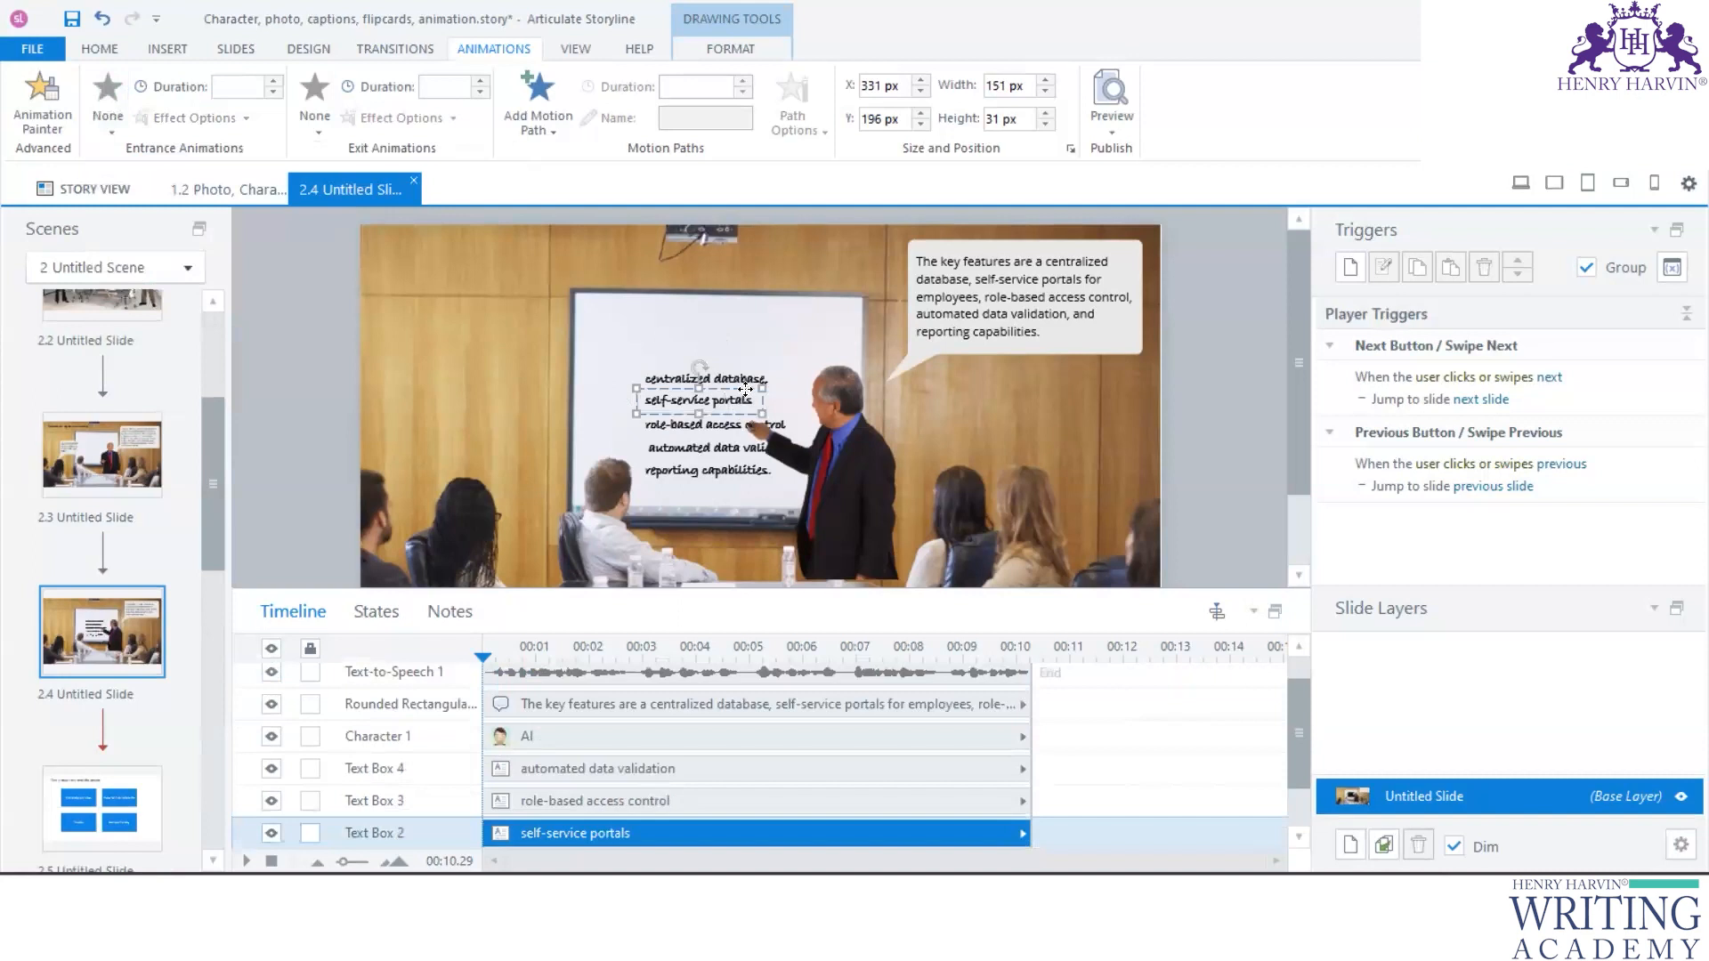
click(108, 125)
click(265, 187)
click(733, 420)
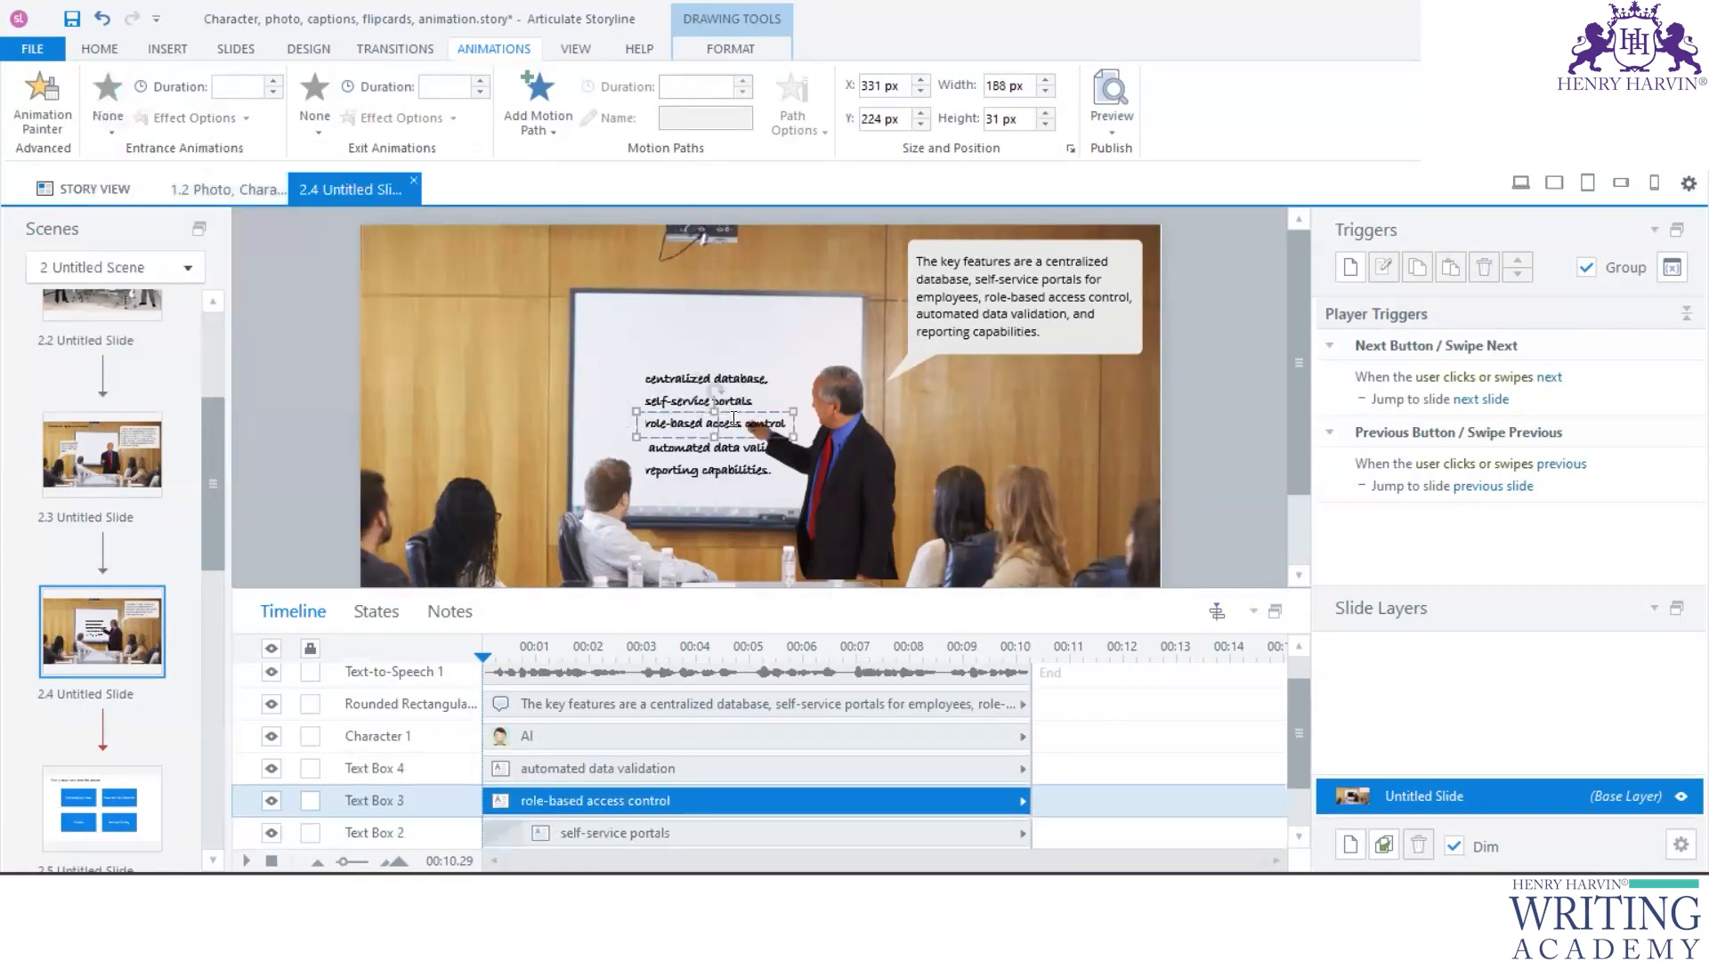
click(110, 127)
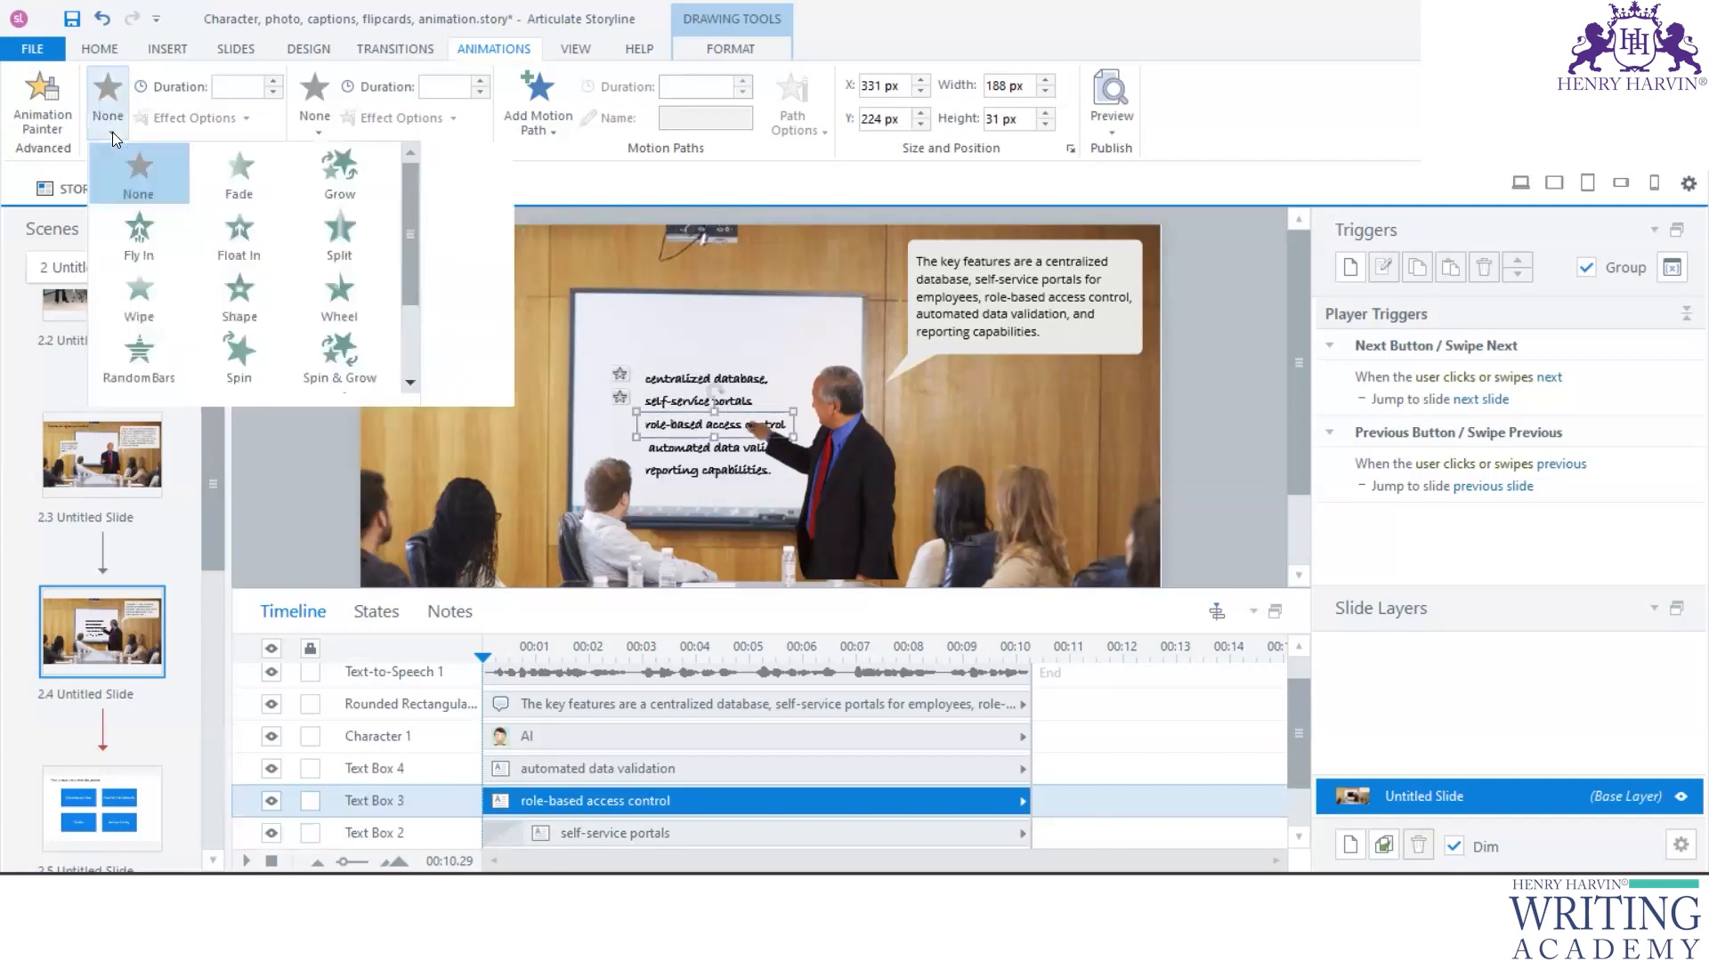
click(250, 193)
- Apply Fade entrance animations to the "automated data validation" and "reporting capabilities." texts on the whiteboard
click(695, 445)
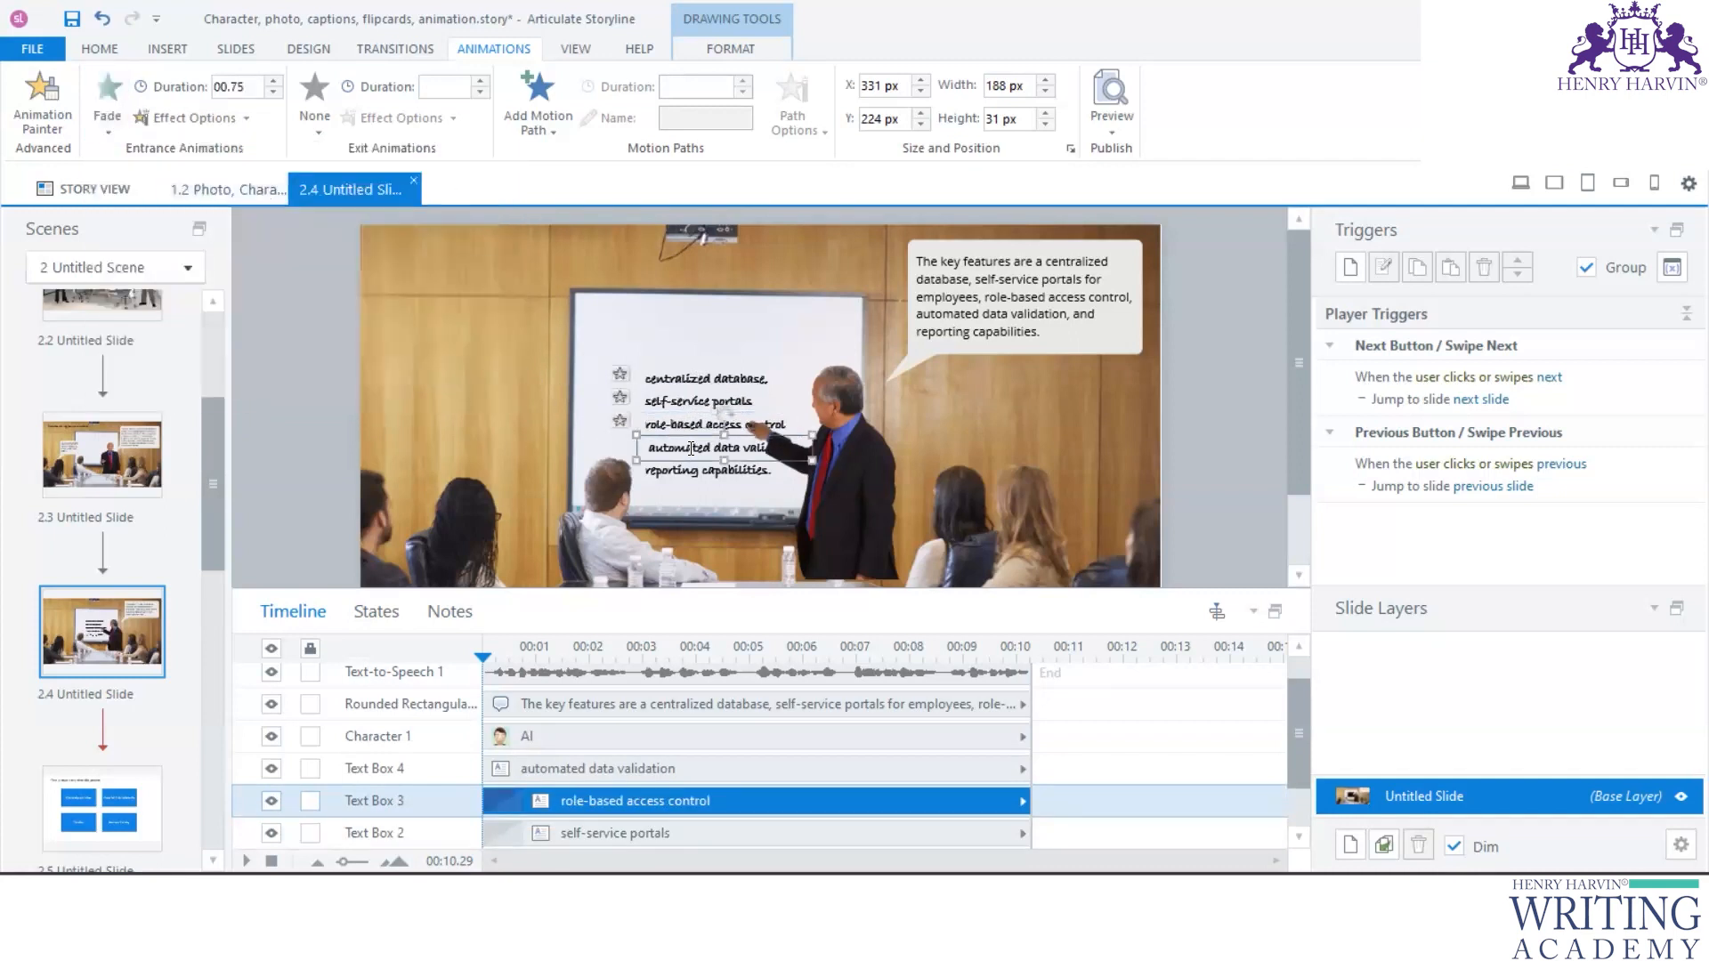
click(111, 127)
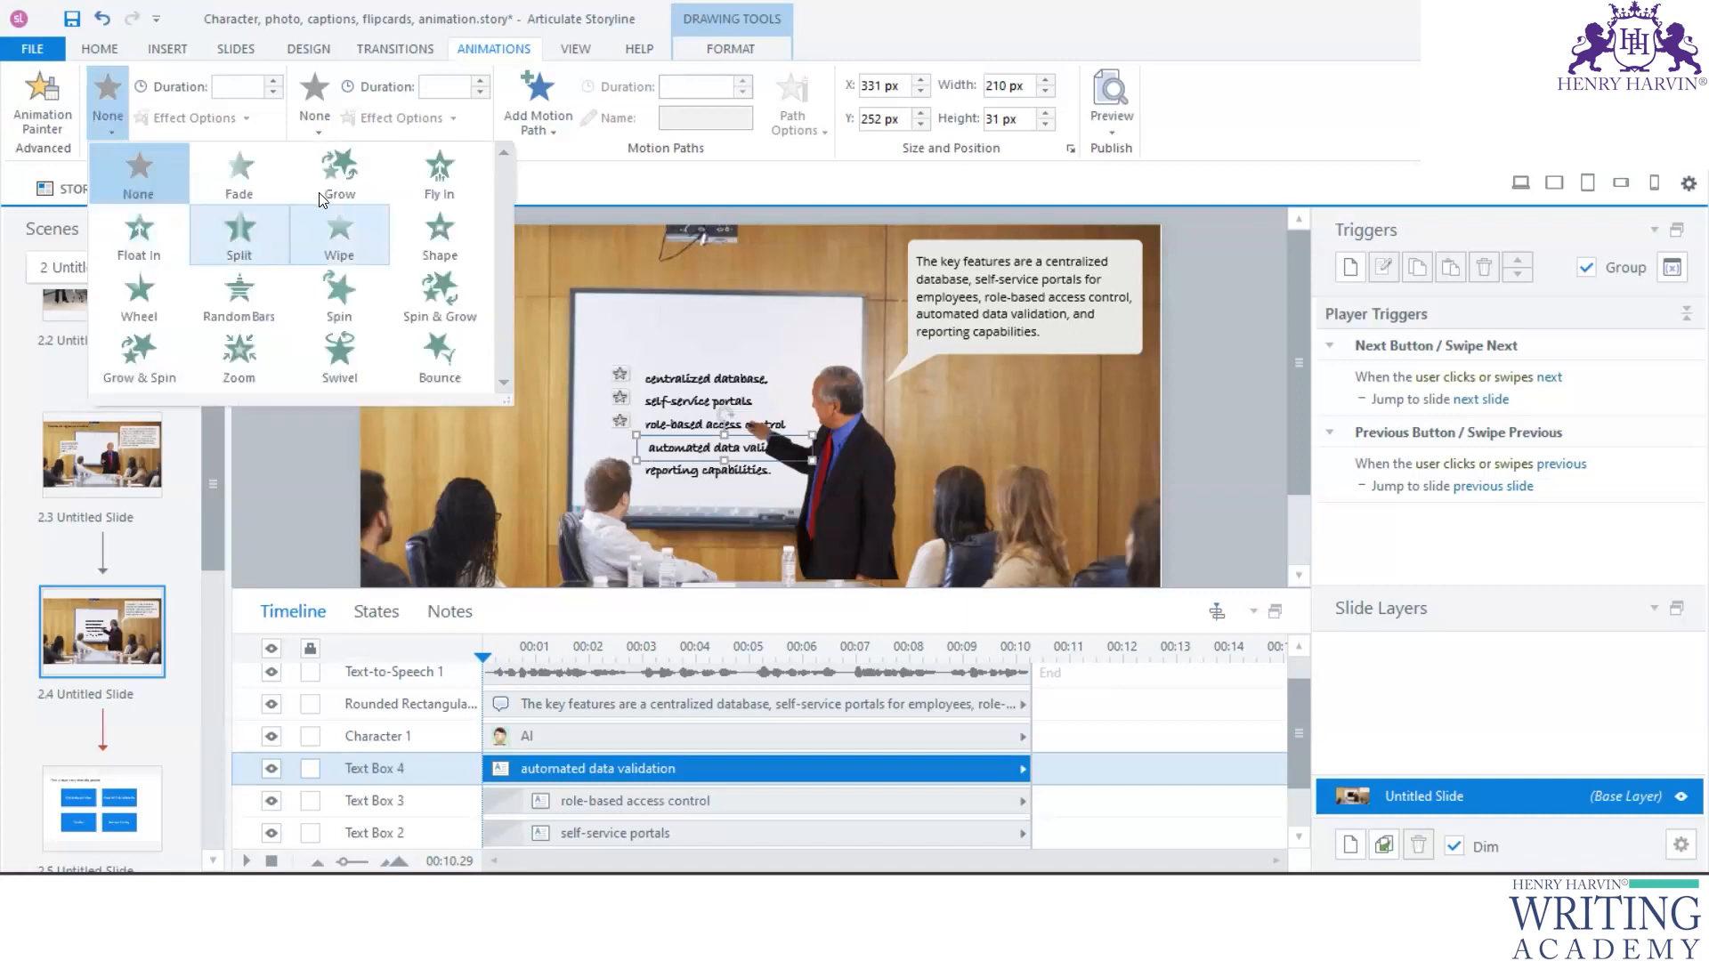
click(235, 176)
click(688, 472)
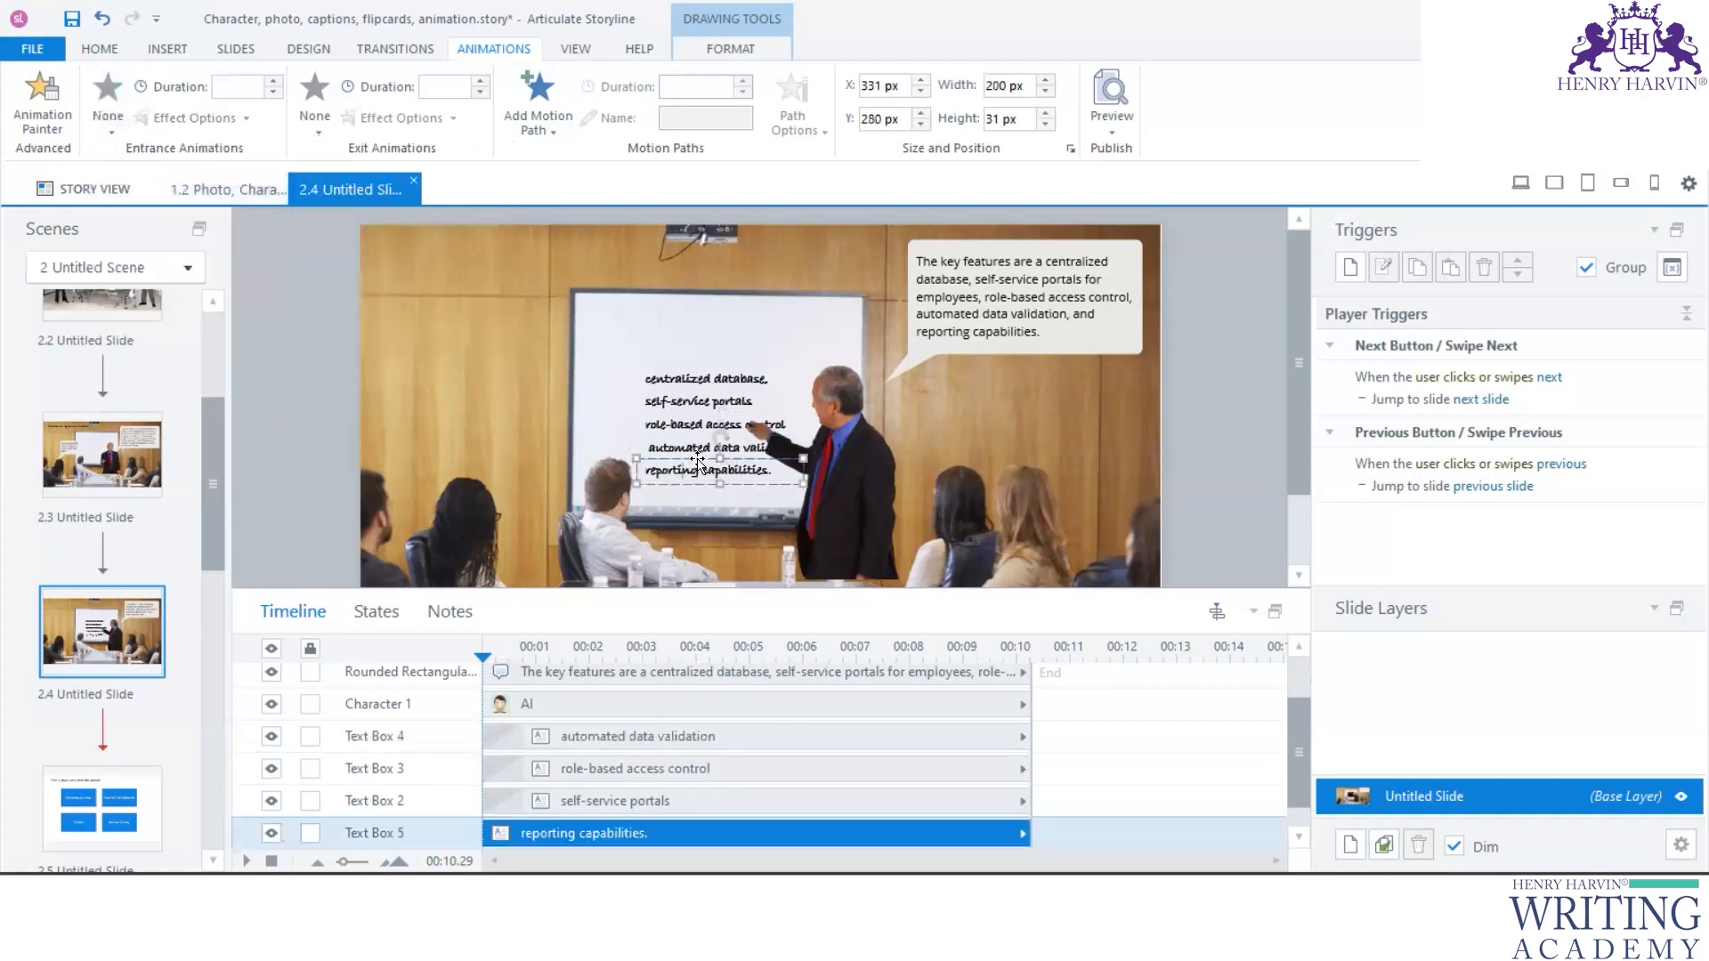
click(109, 134)
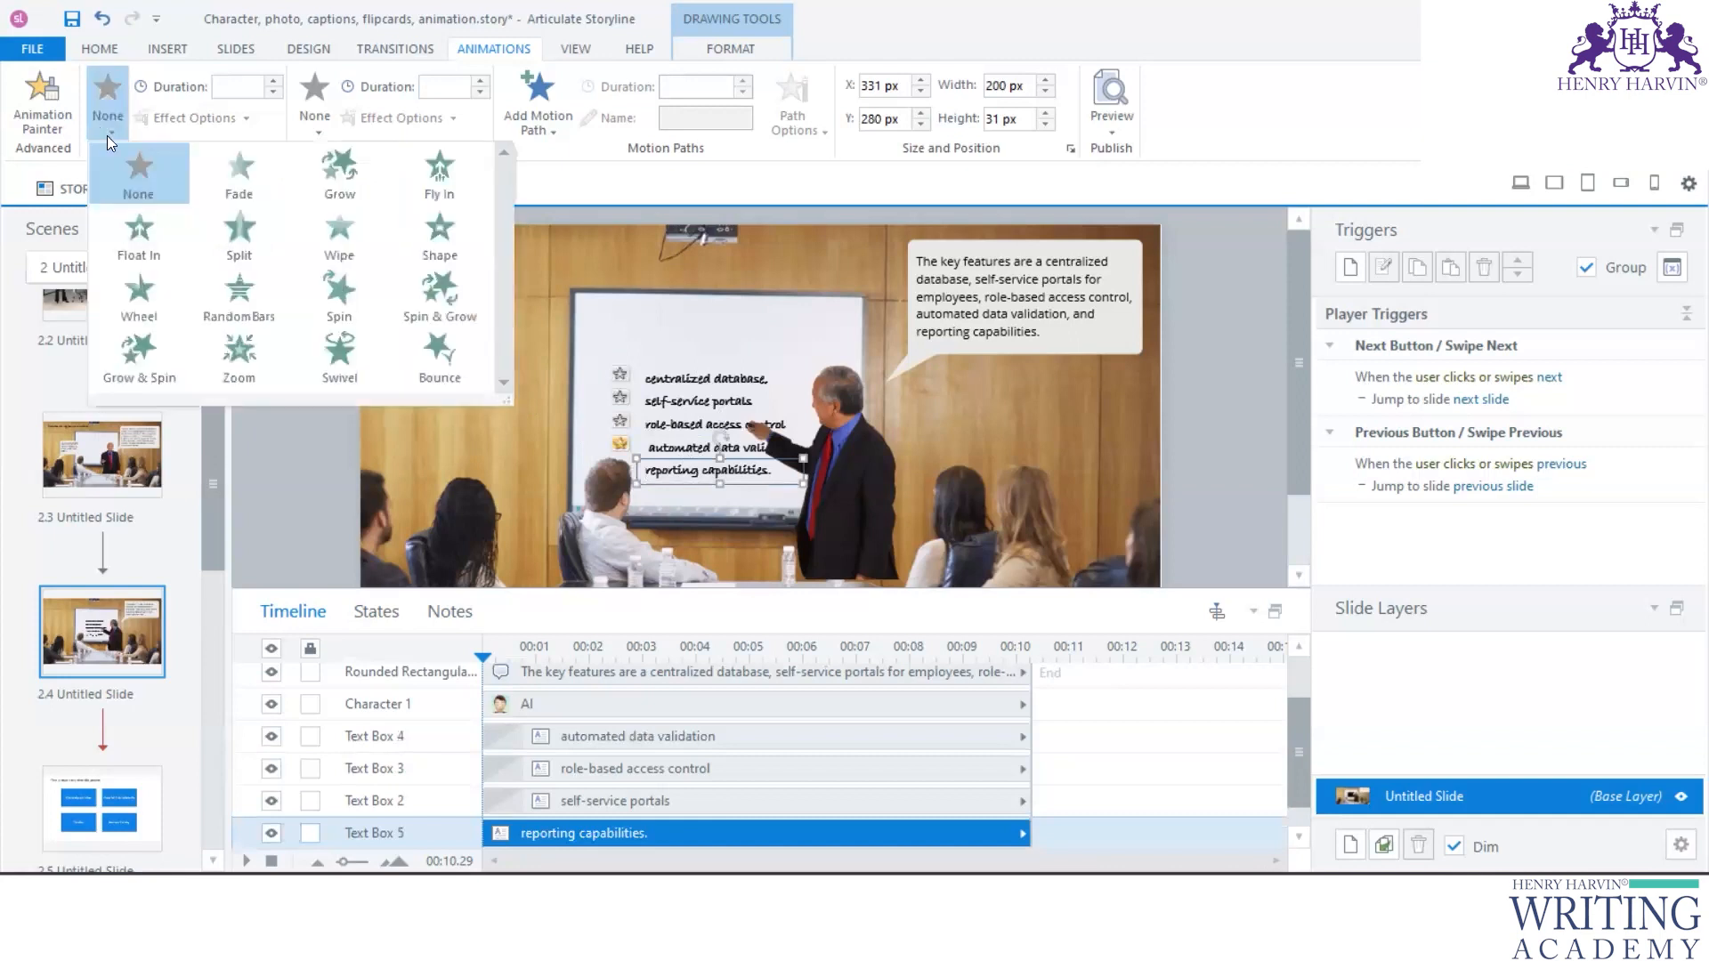
click(234, 178)
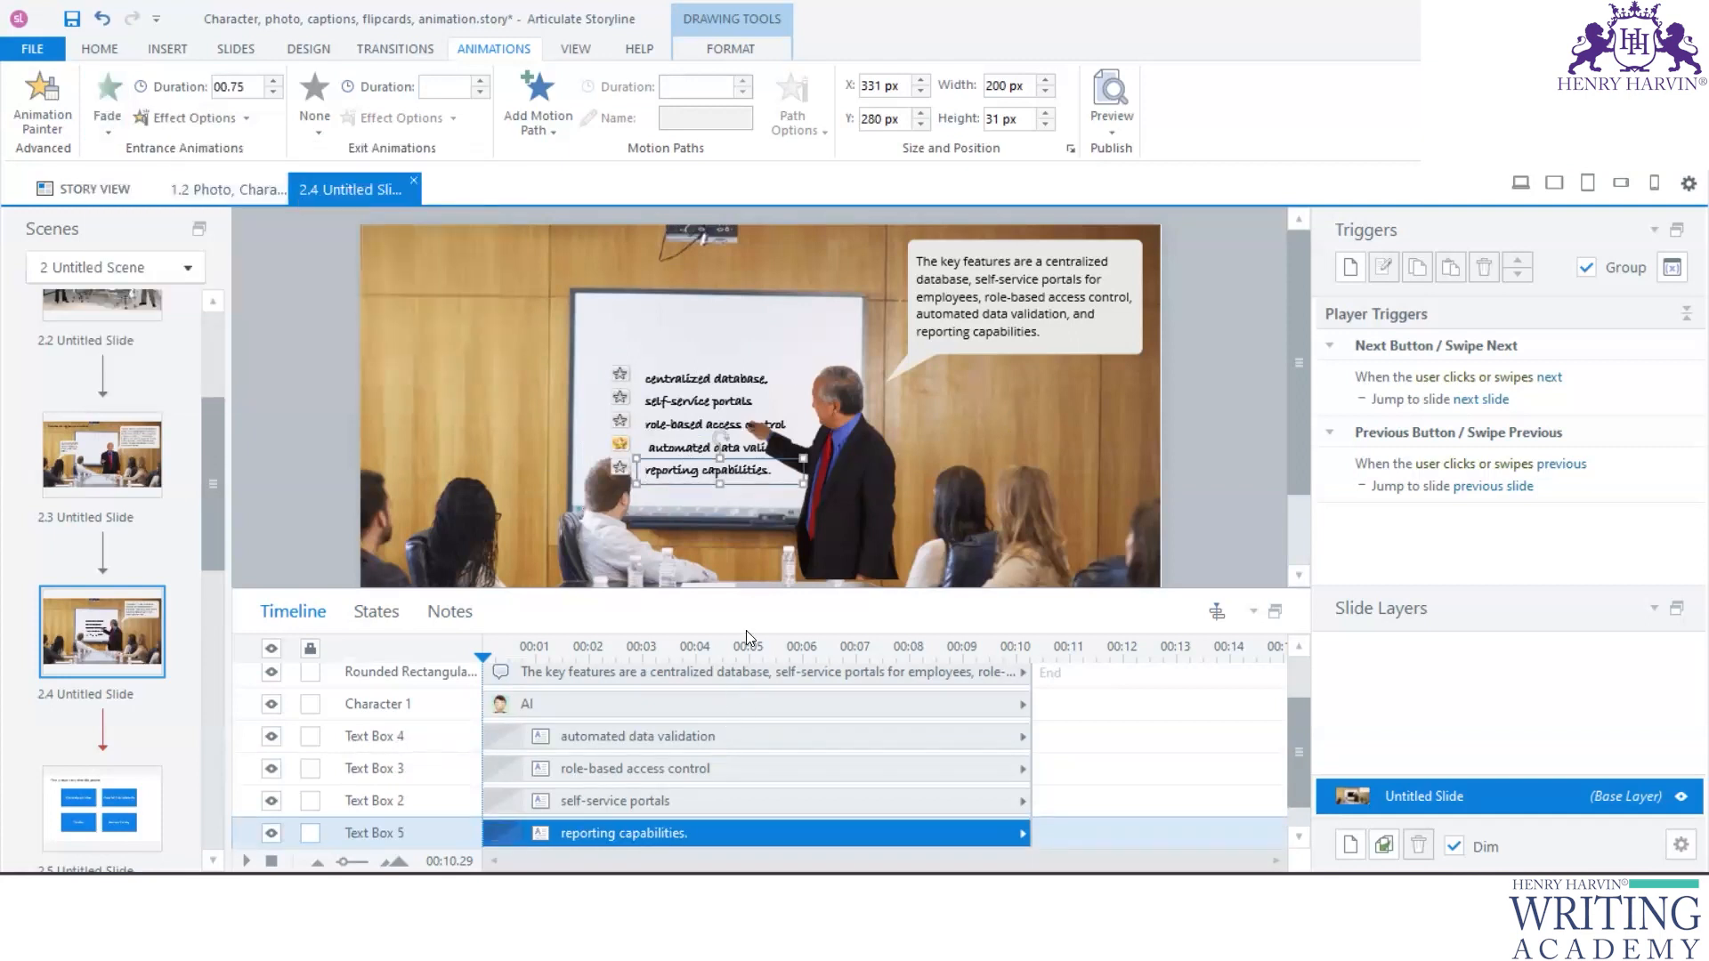
- Enlarge the timeline area and extend slide 2.4's timeline to 13.5 seconds
drag(762, 601, 763, 462)
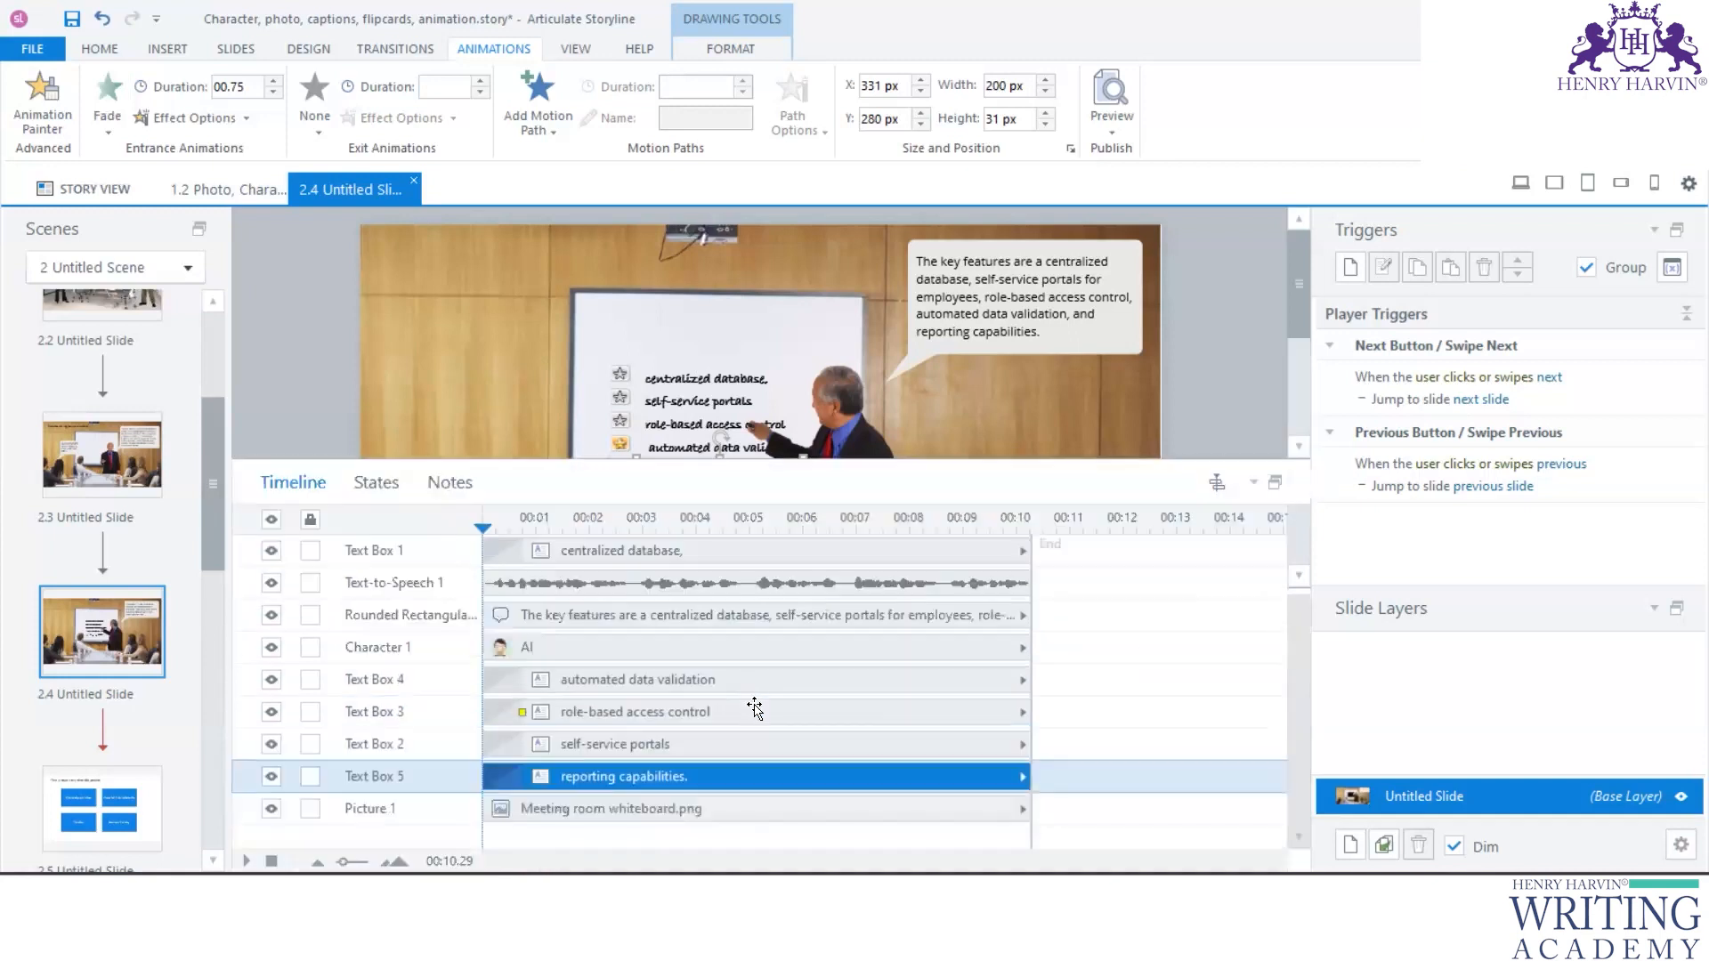
click(650, 591)
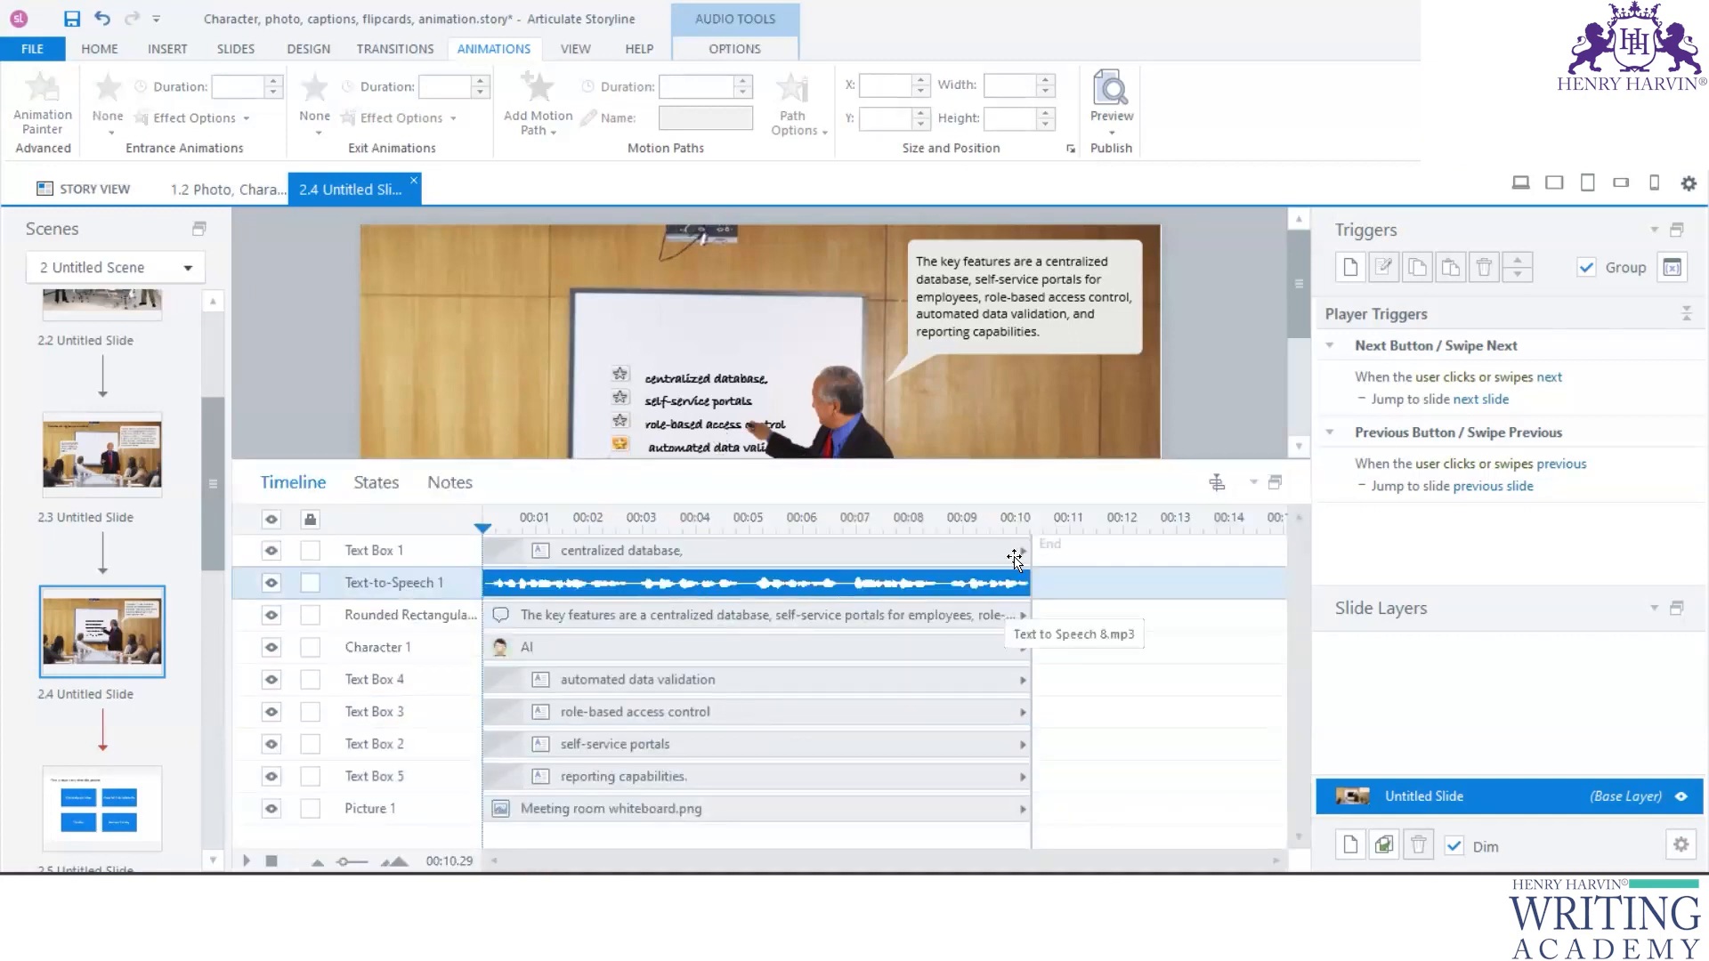
drag(1030, 542, 1202, 544)
- Reorder Text Boxes 1, 2 and 4 on the timeline and start them at about 0.5, 2 and 2.75 seconds respectively
click(1068, 551)
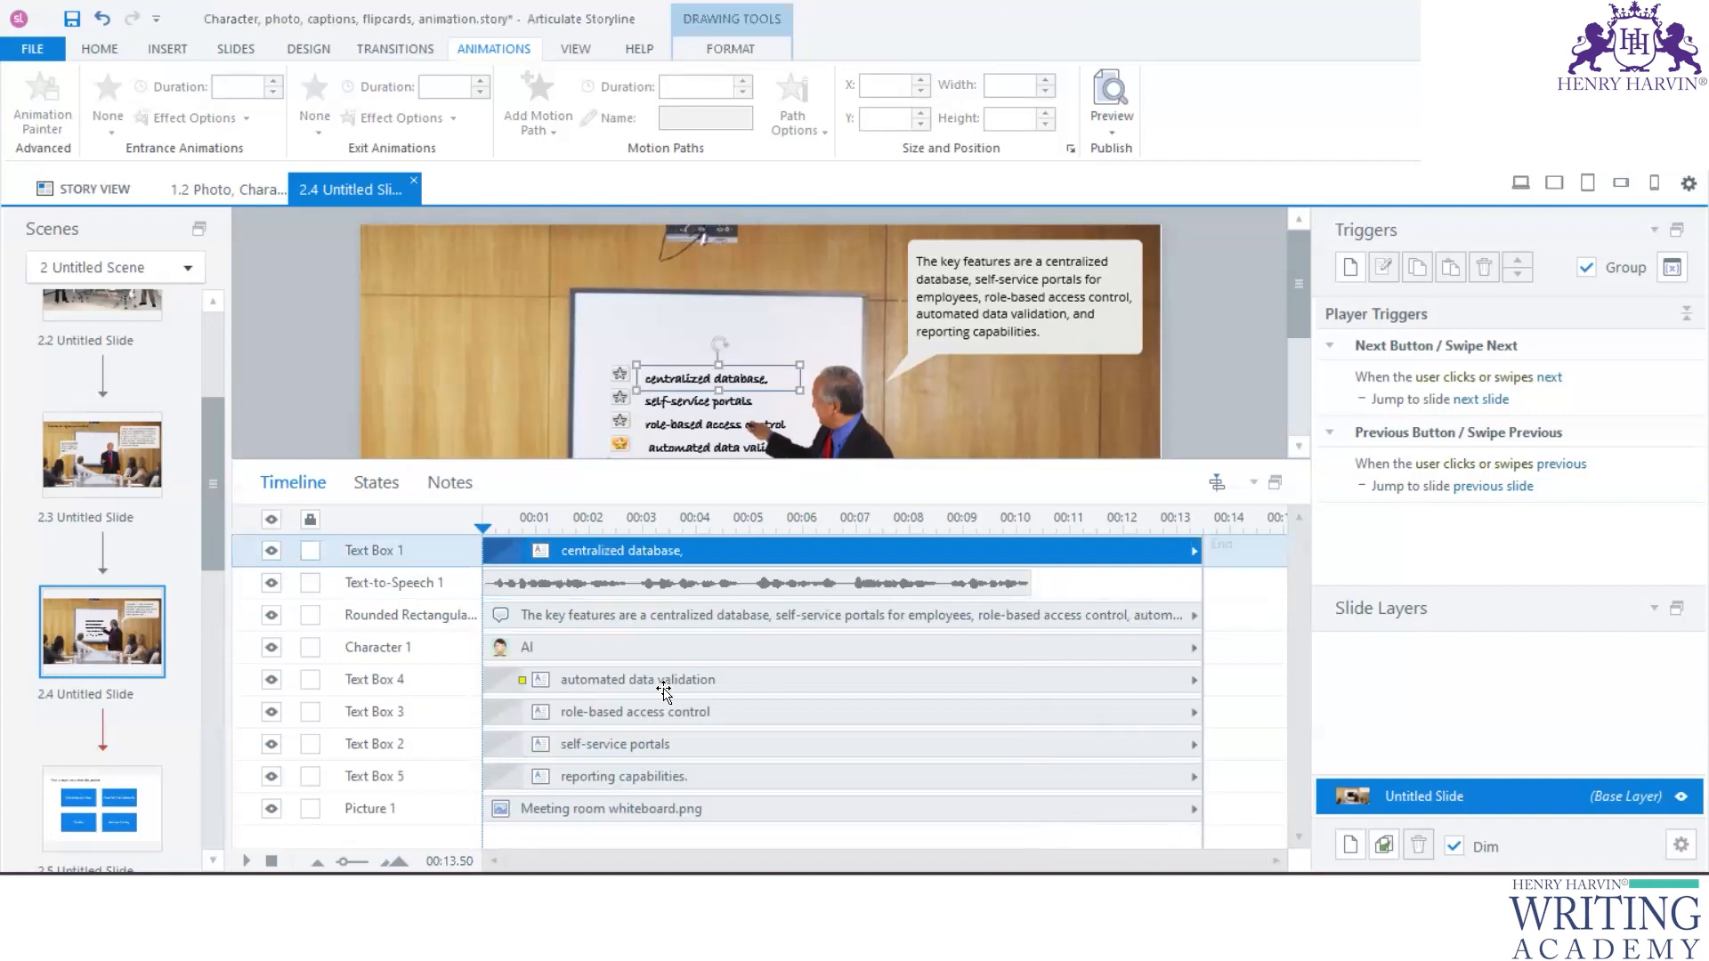
click(612, 680)
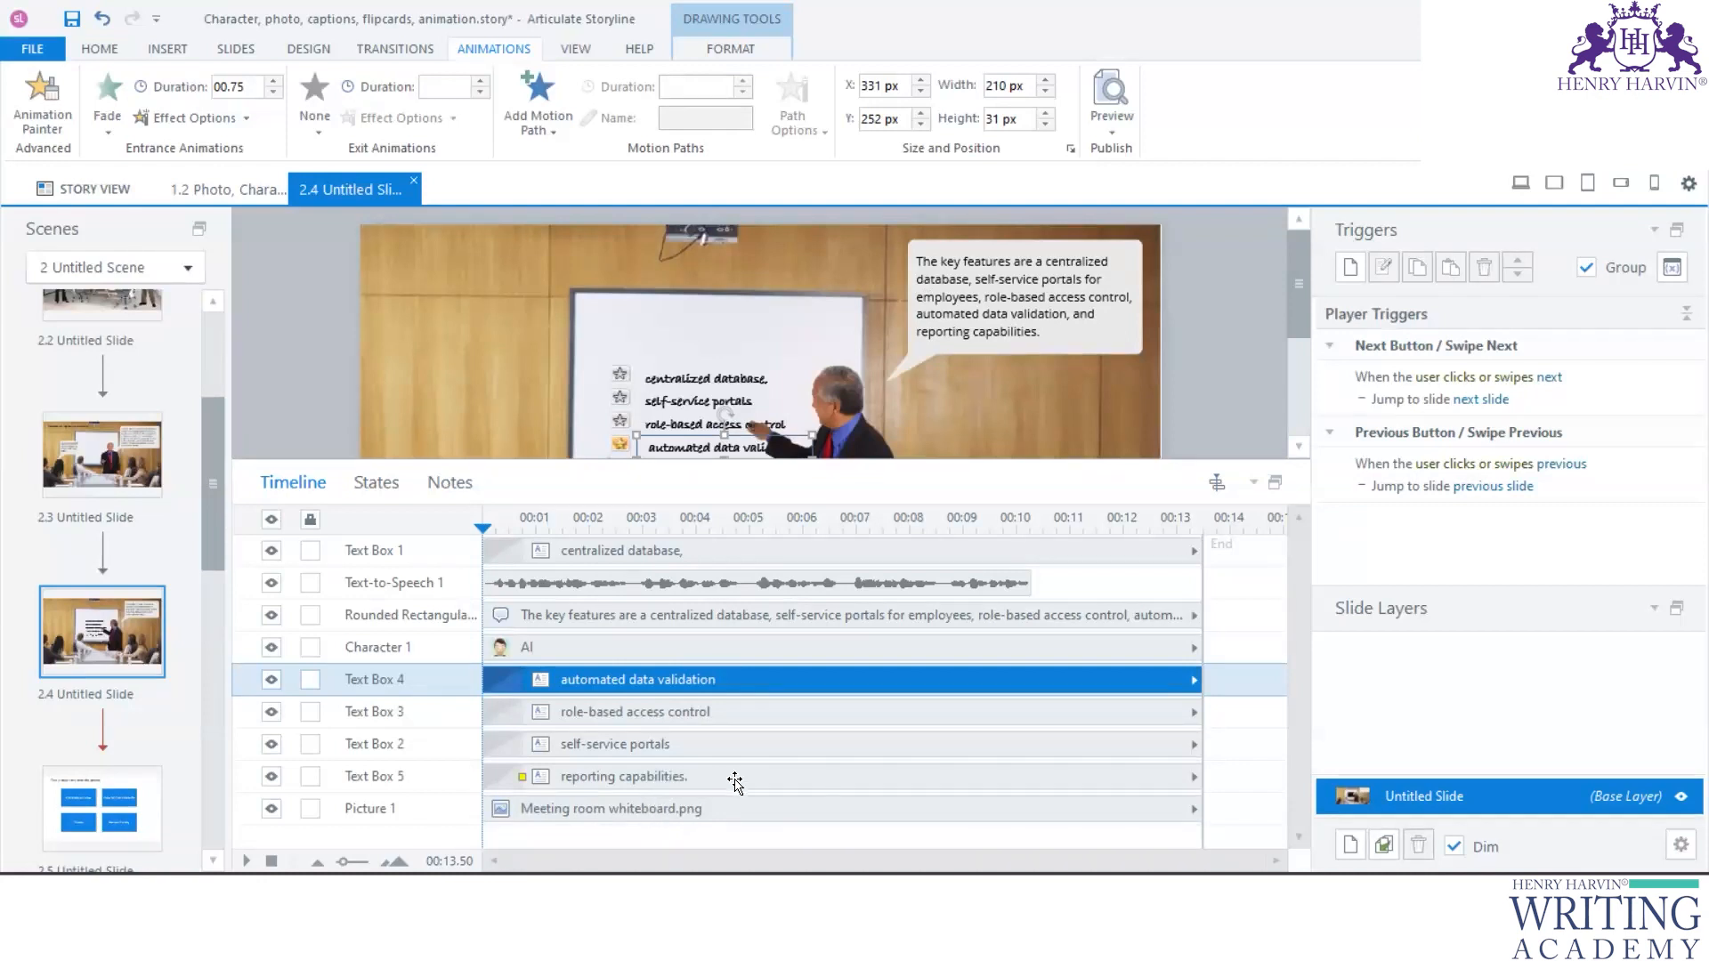
drag(684, 554, 791, 683)
drag(698, 744, 712, 681)
drag(667, 679, 748, 681)
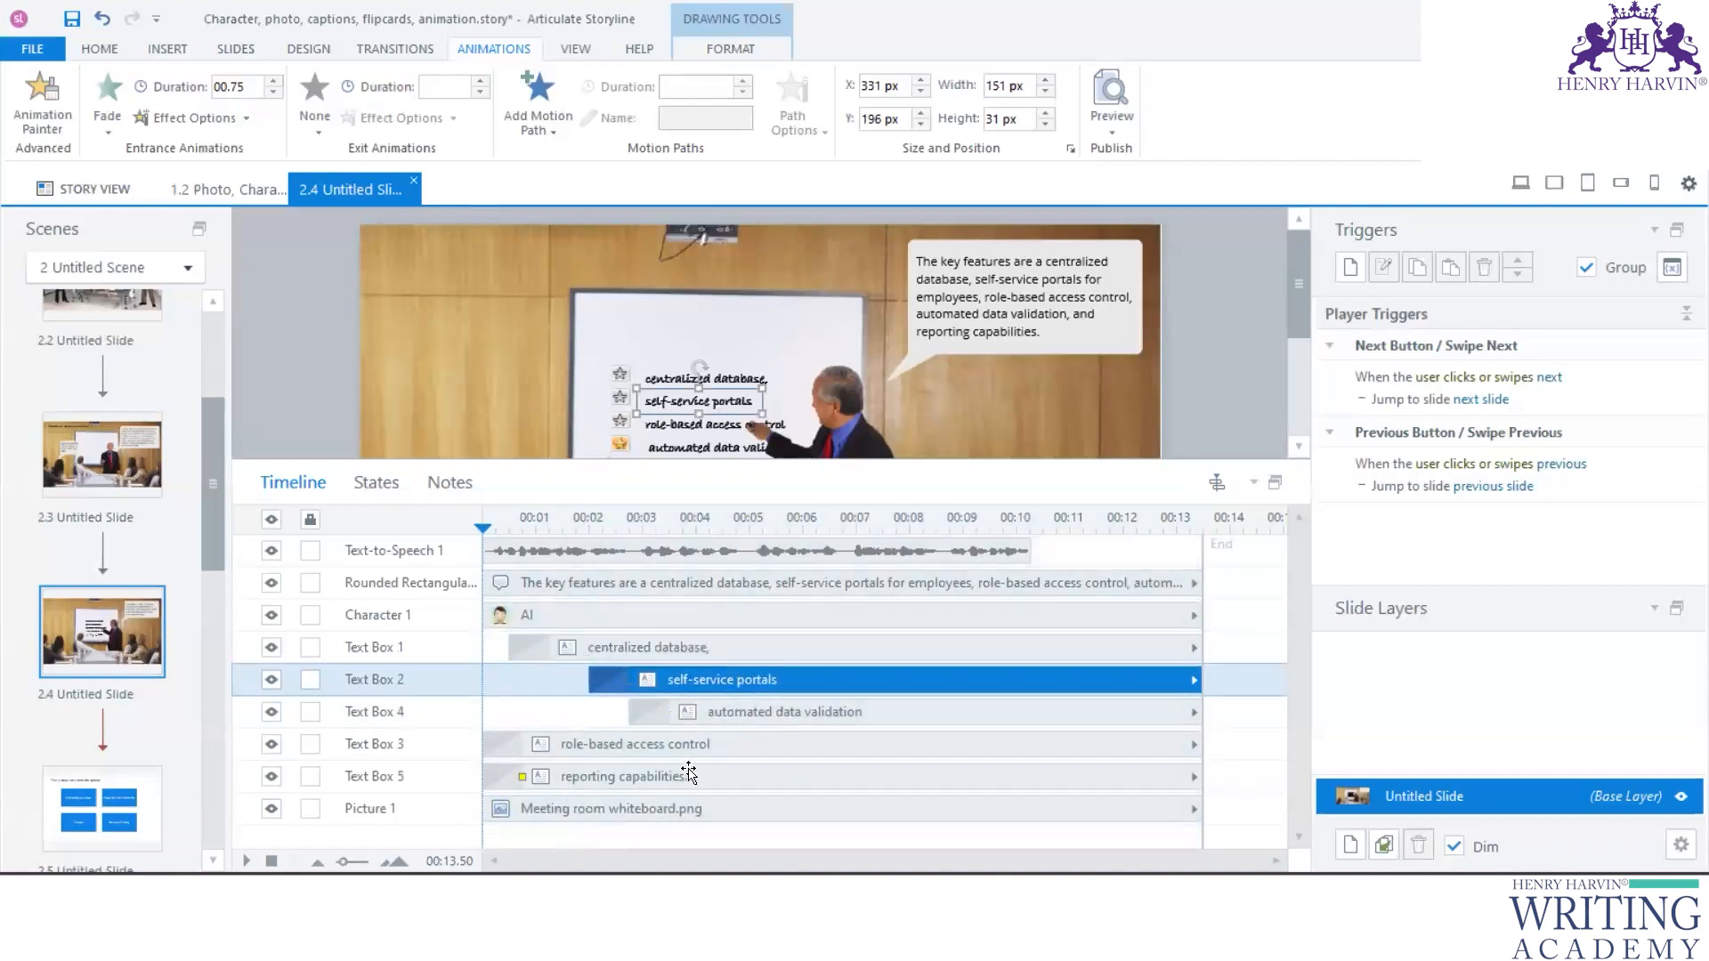
- Move Text Box 3 above Text Box 4 and start Text Boxes 3, 4 and 5 at about 3.75, 4.75 and 6.5 seconds
drag(701, 745, 839, 712)
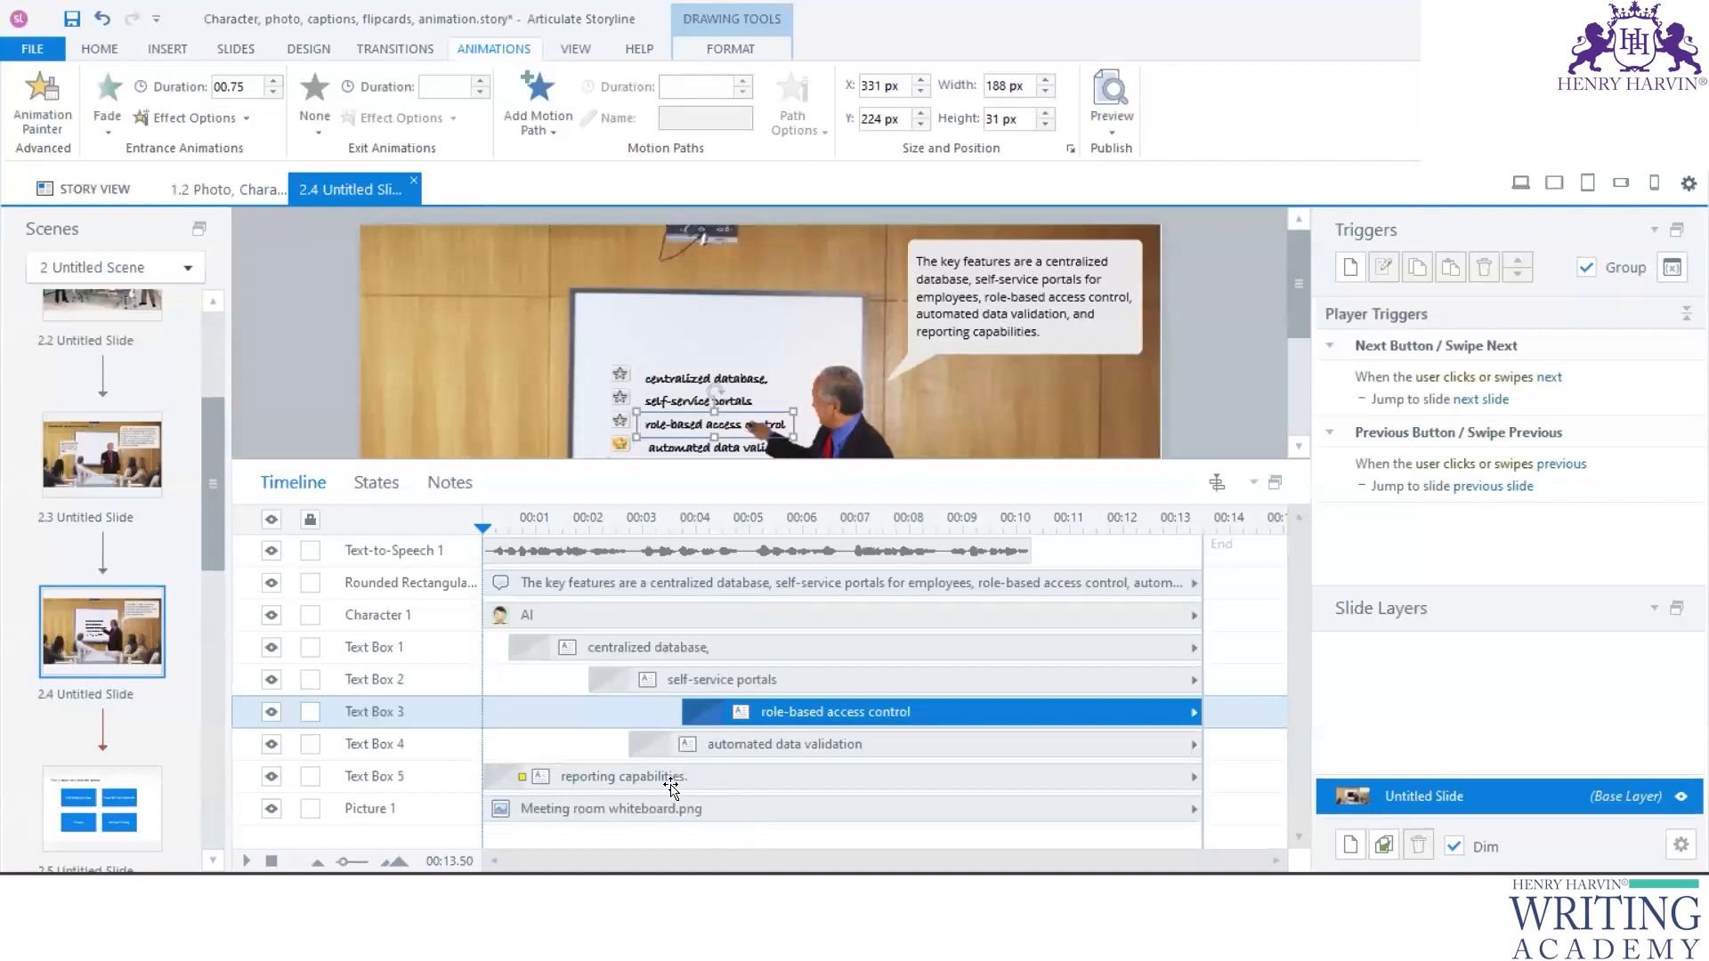
drag(739, 748, 845, 746)
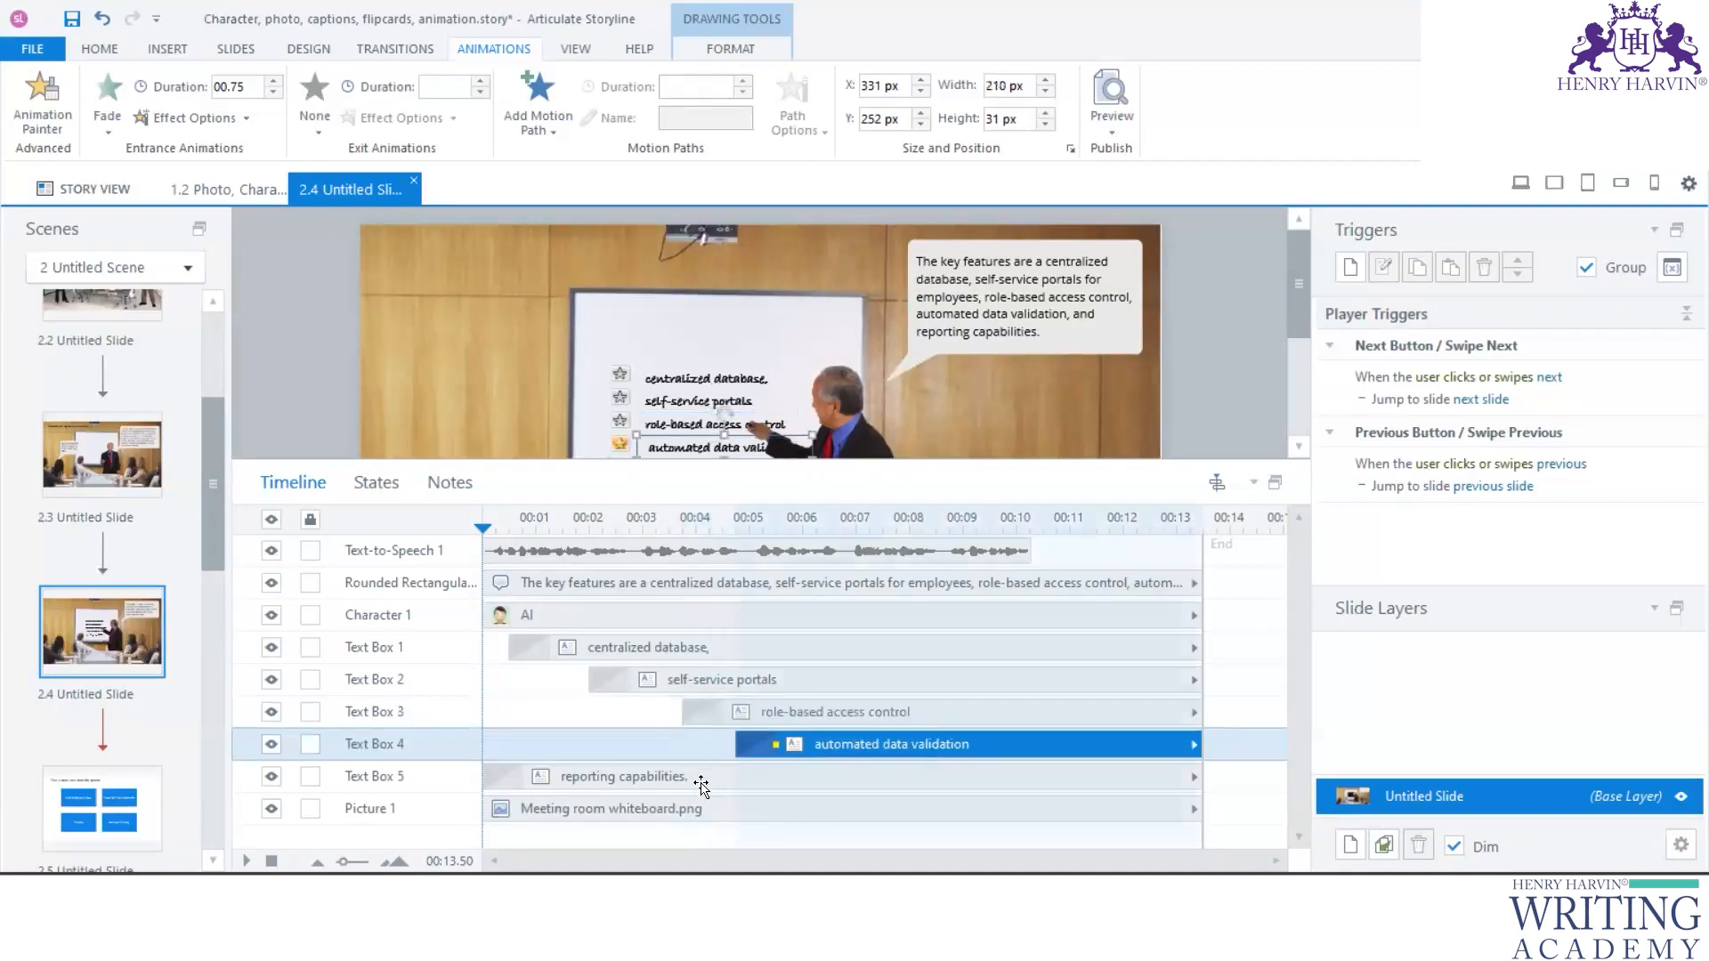
drag(649, 777, 980, 764)
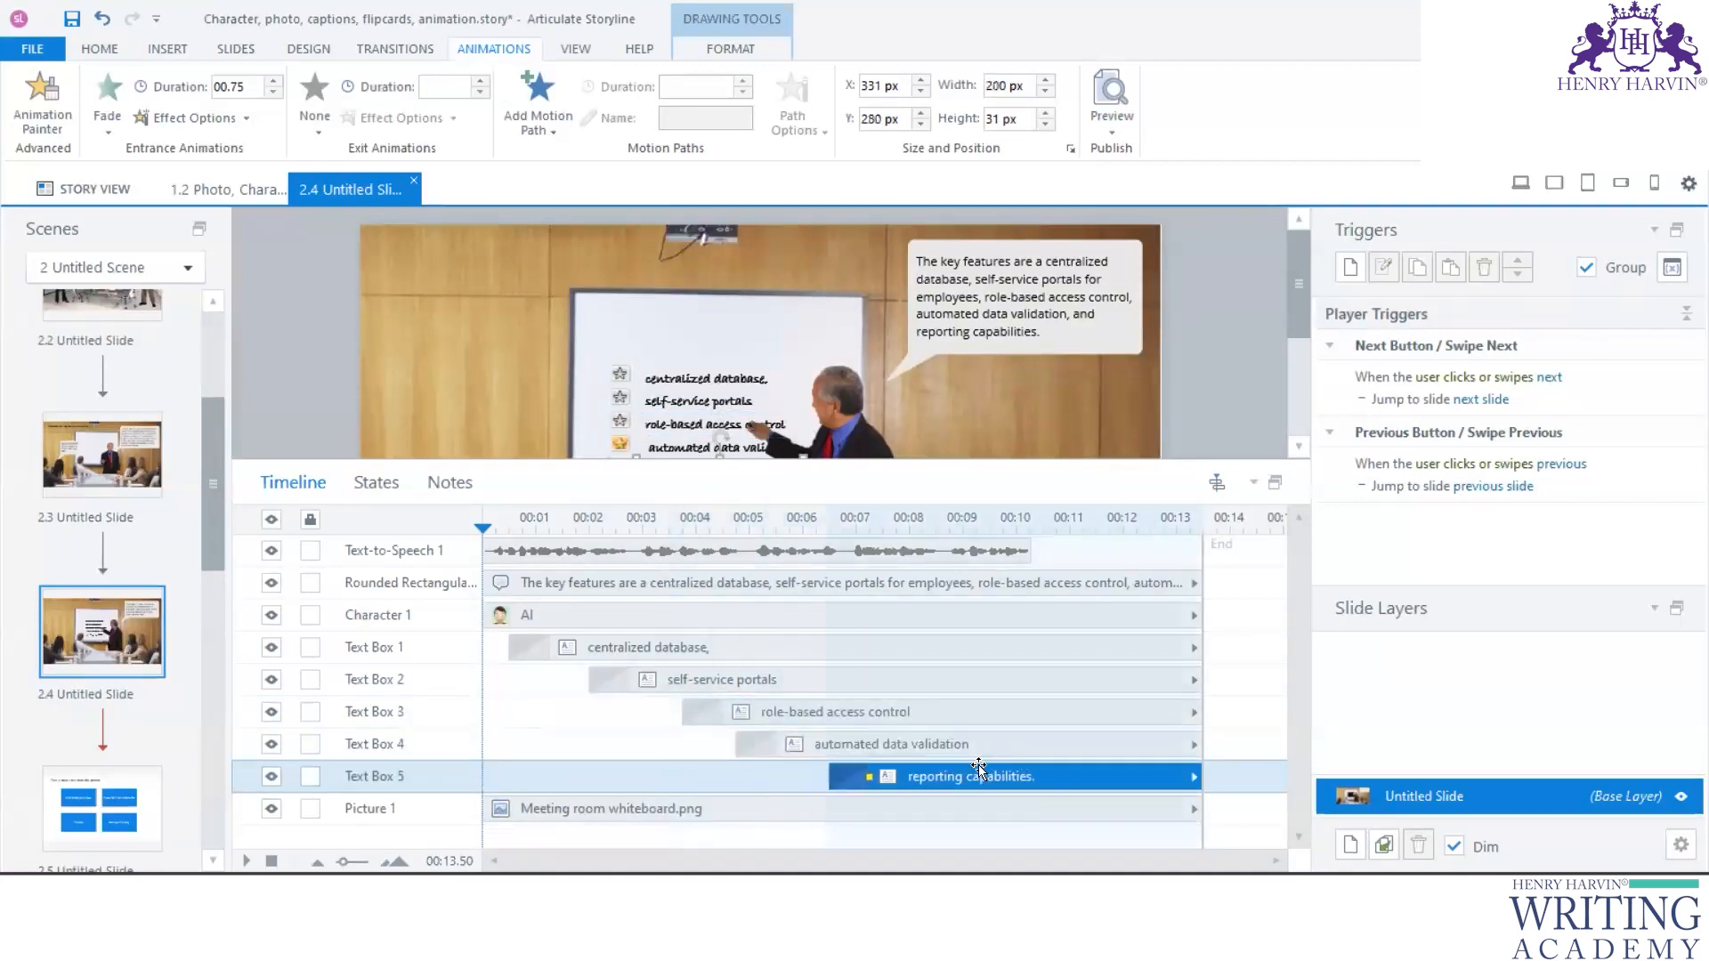
- Fine-tune Text Boxes 2, 3, 4 and 5 to start at about 2.5, 4, 5.25 and 6.75 seconds
drag(669, 682, 903, 772)
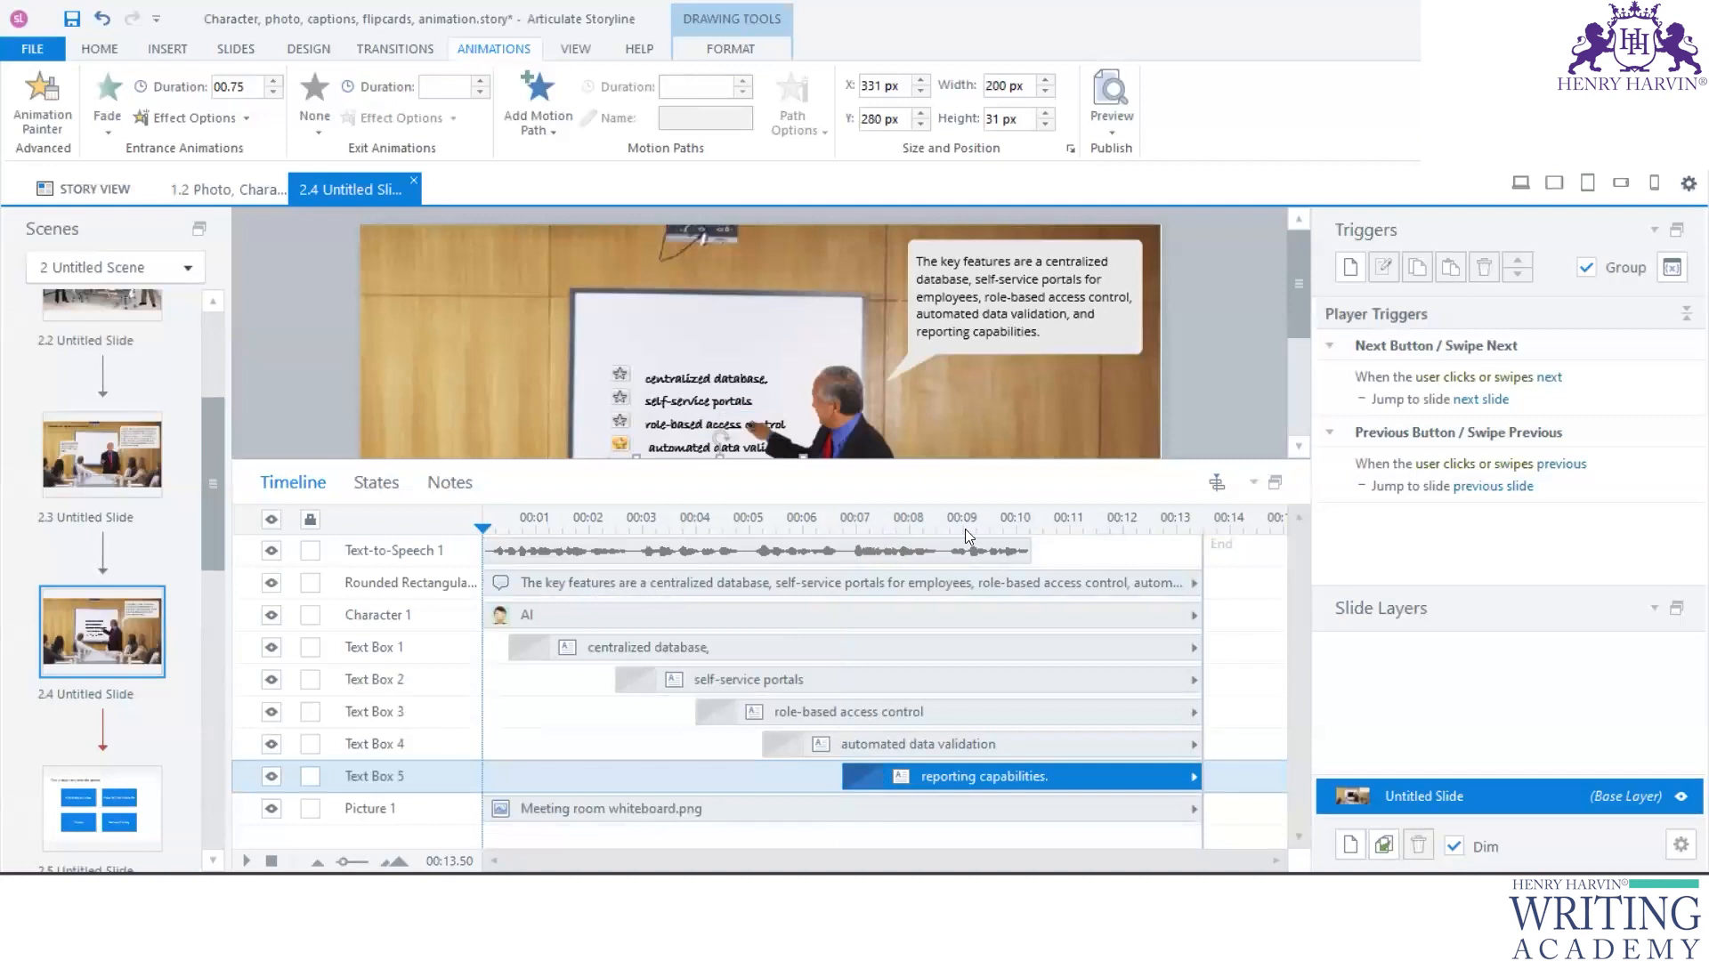
drag(886, 774, 846, 745)
click(805, 712)
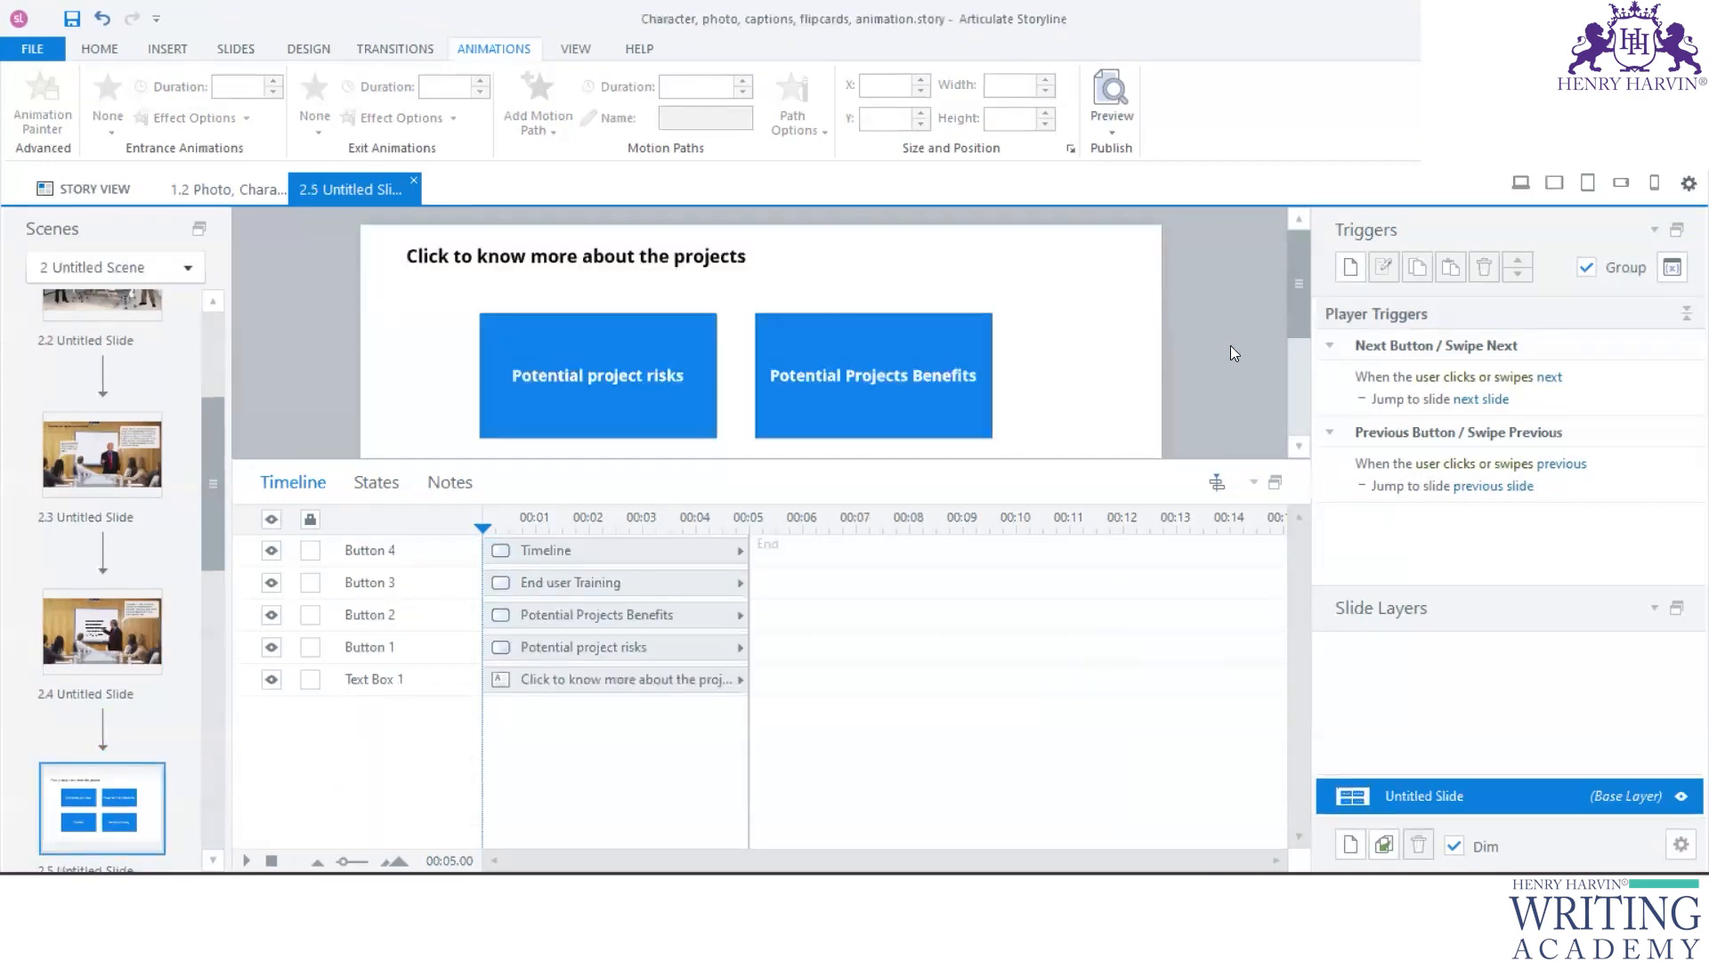
- Look over the project buttons on slide 2.5 and go back through the scene to slide 2.2
drag(783, 459, 749, 753)
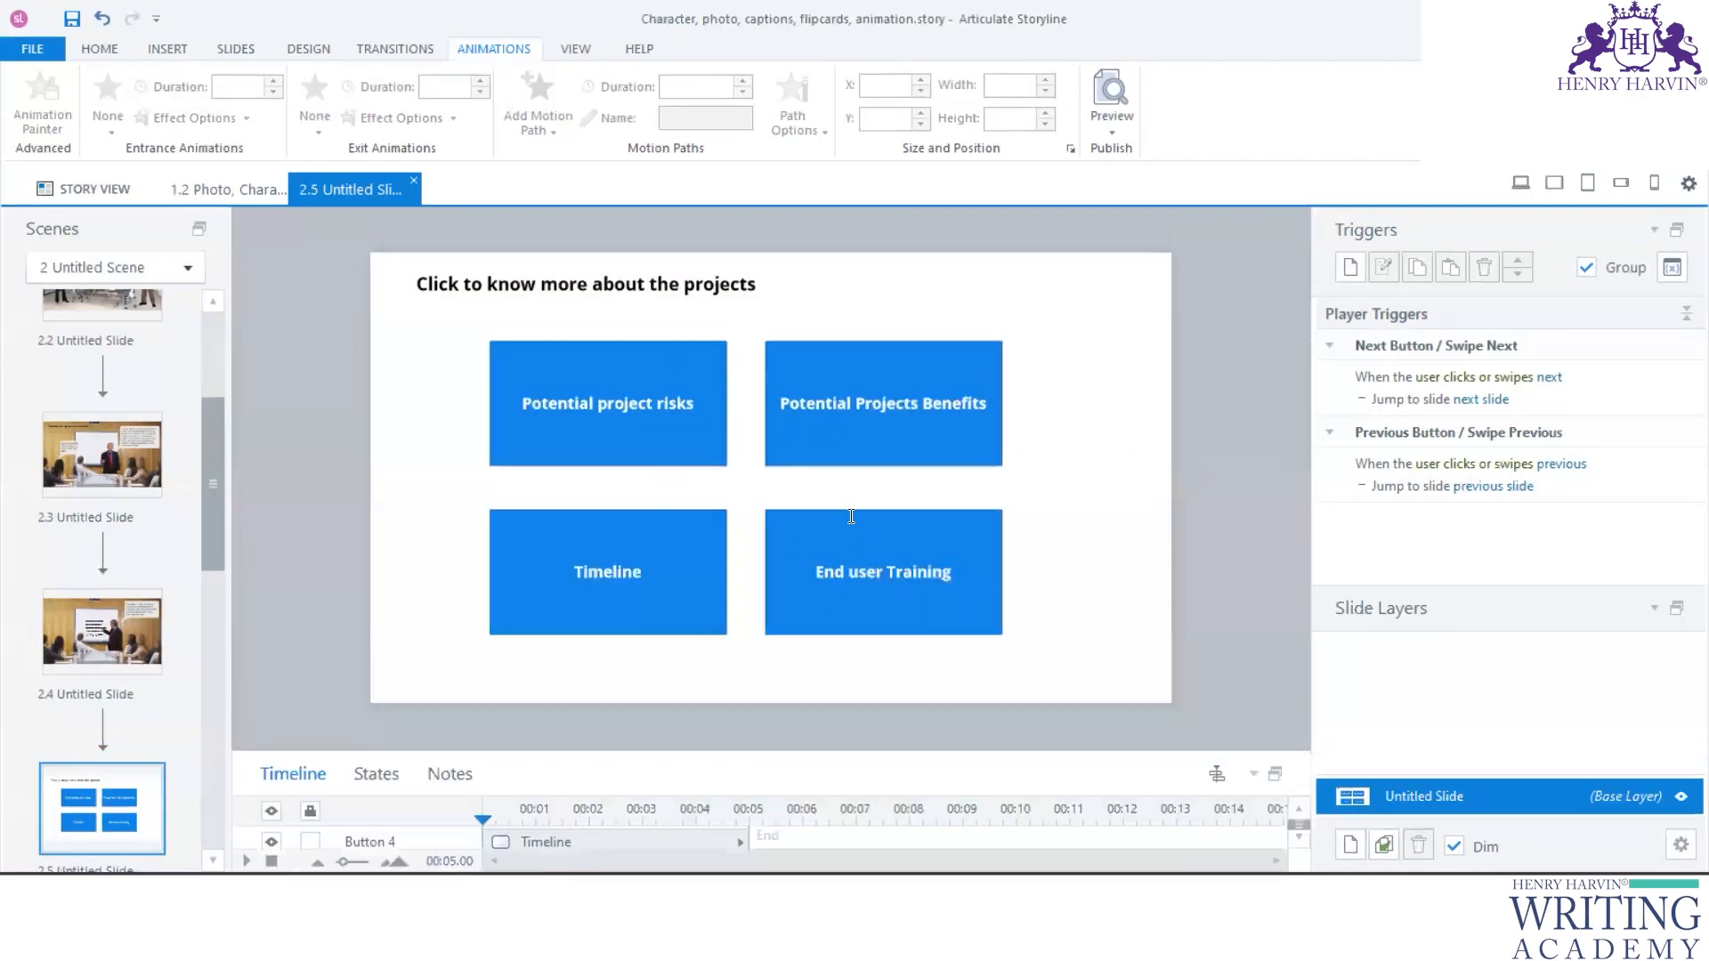
click(150, 634)
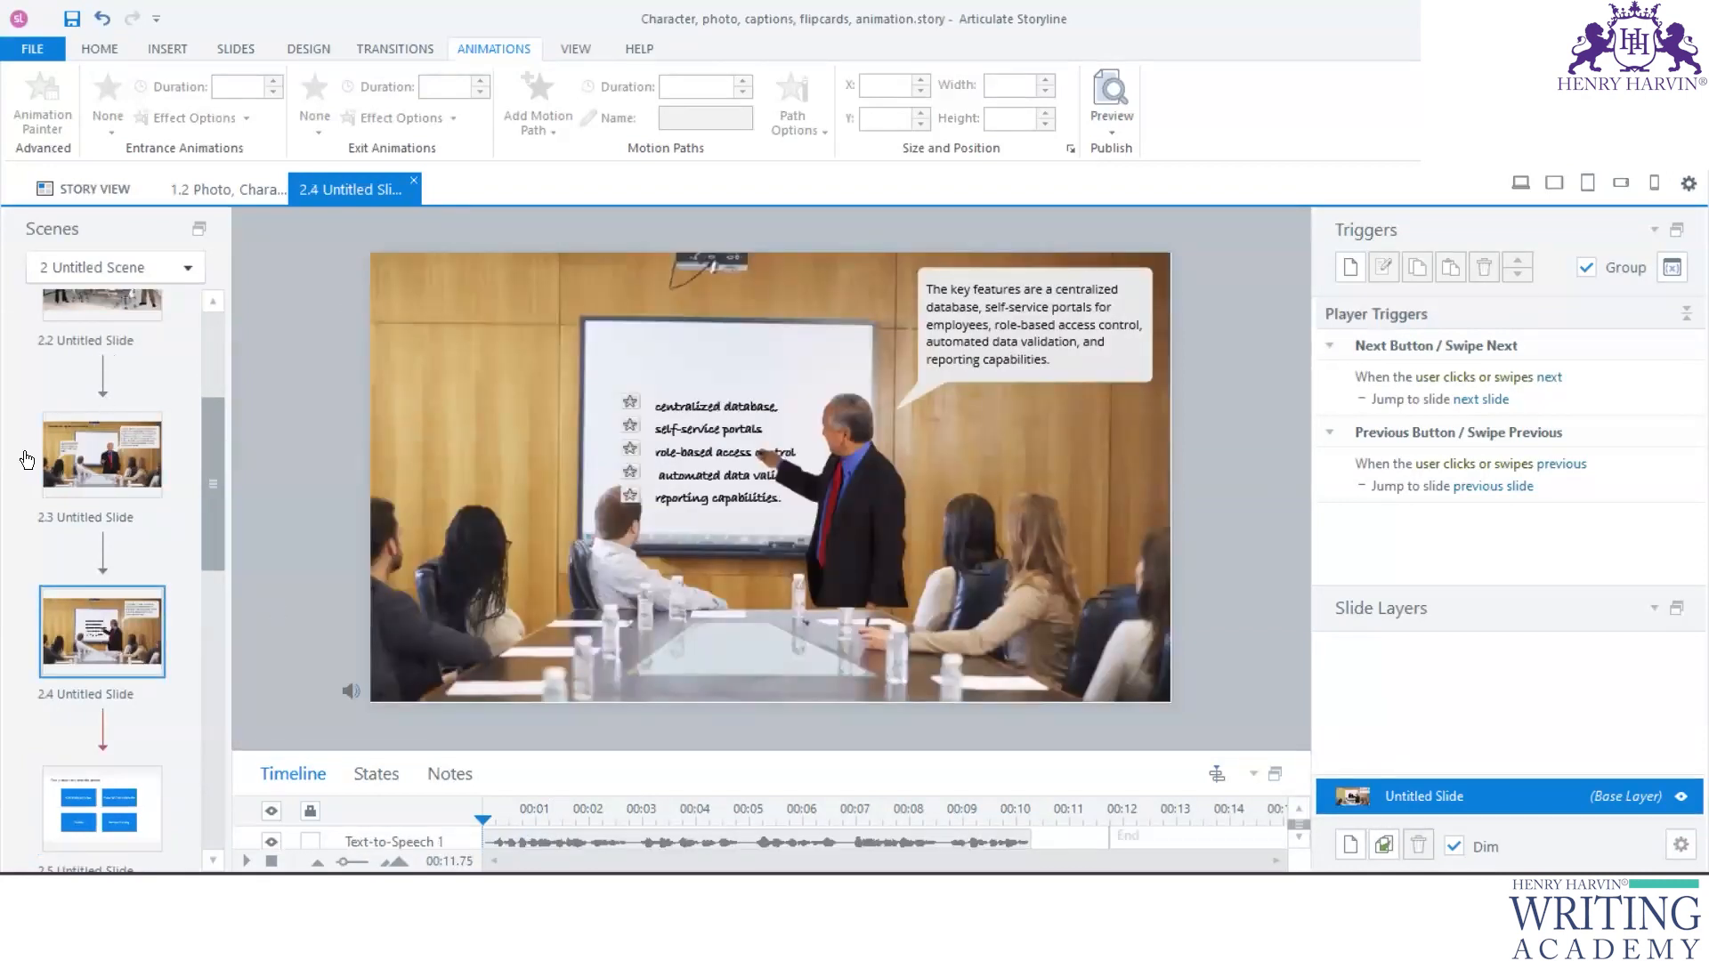
click(76, 459)
scroll(119, 461, up, 1)
scroll(119, 458, up, 1)
click(119, 452)
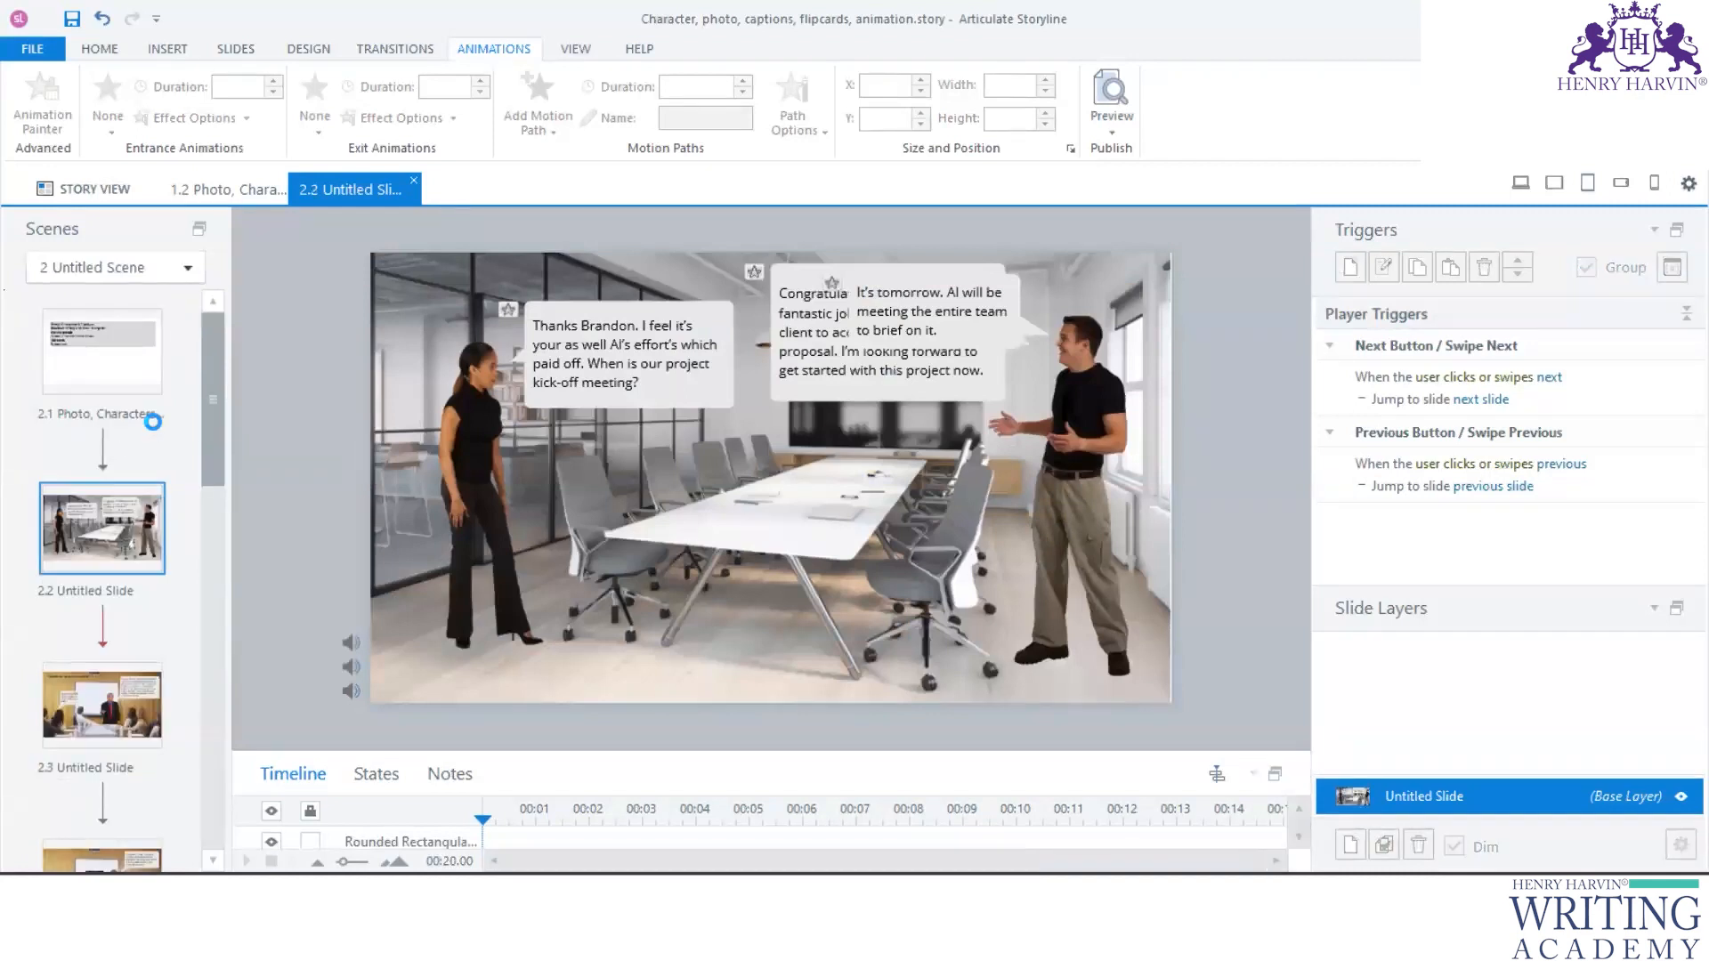
- Preview the current scene and advance from its opening slide to the conference room conversation
click(1118, 138)
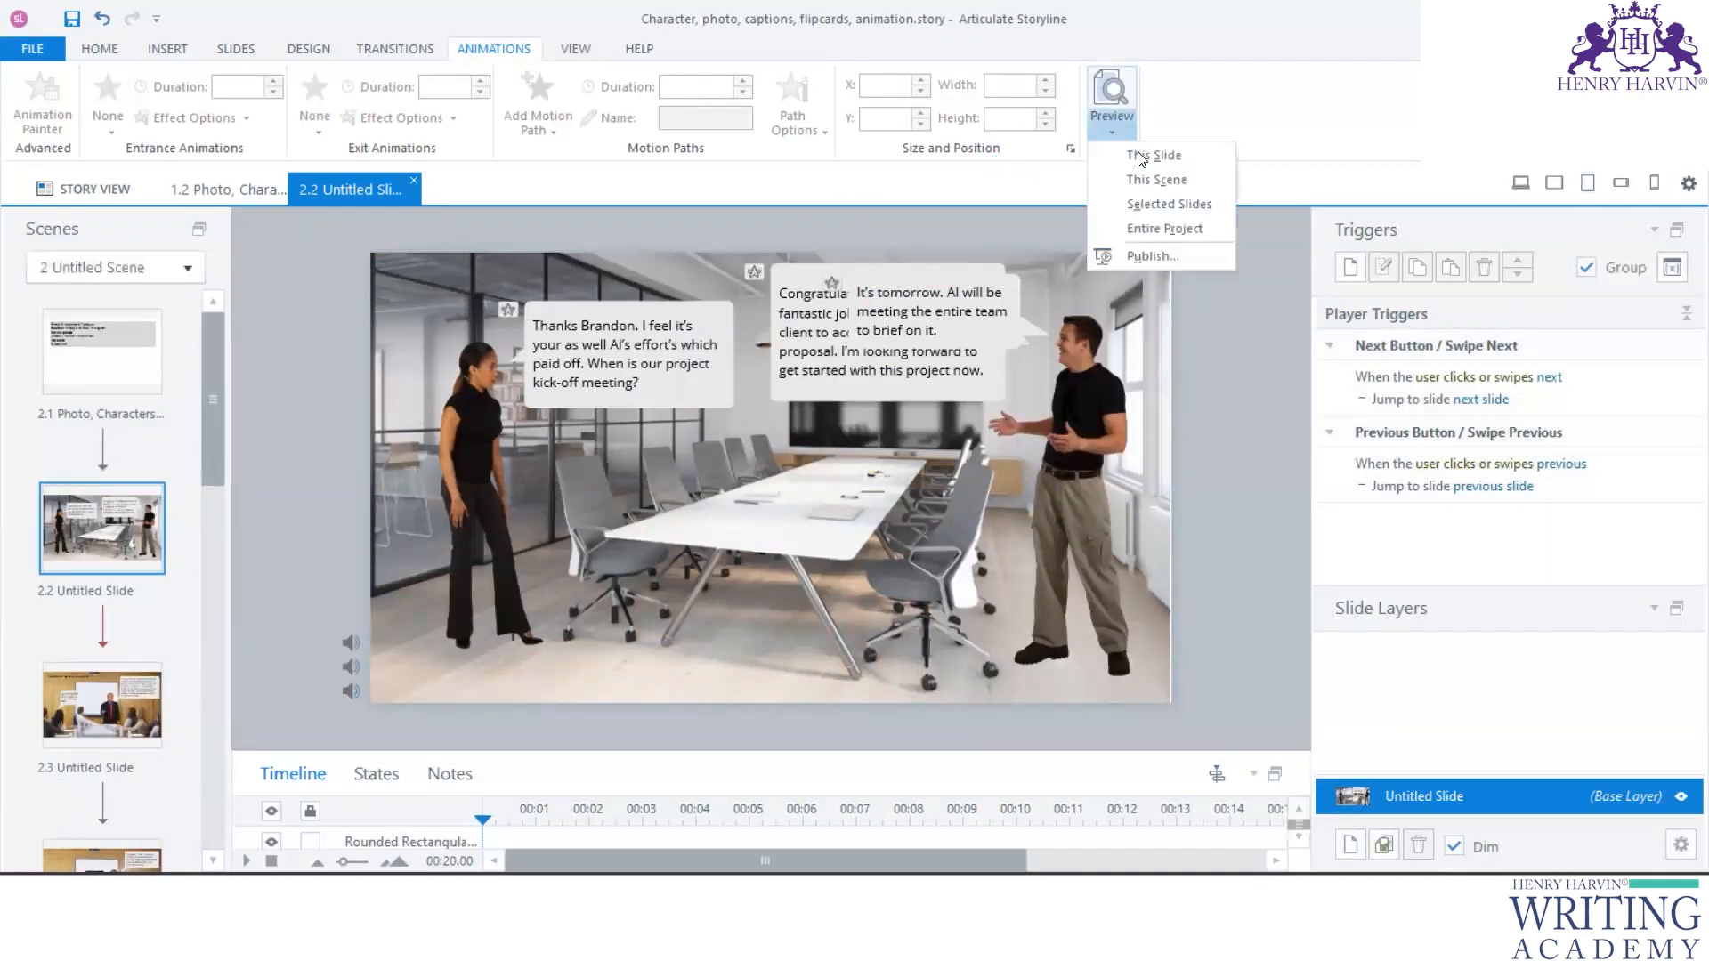
click(1163, 175)
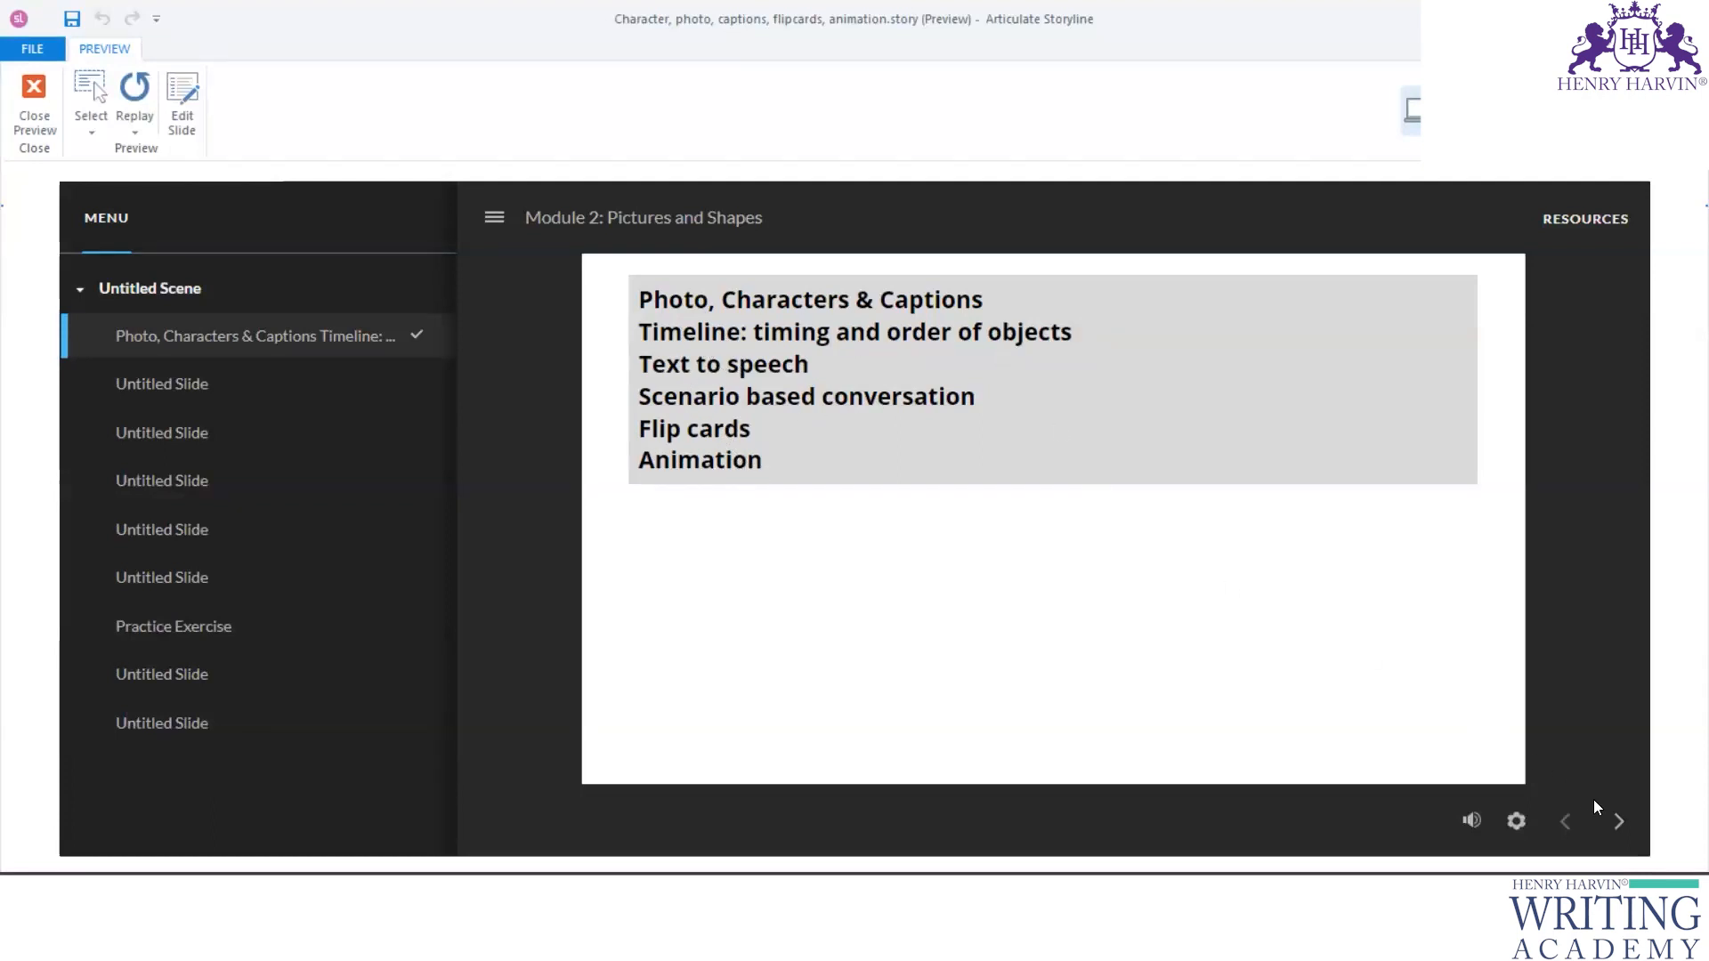
click(1619, 823)
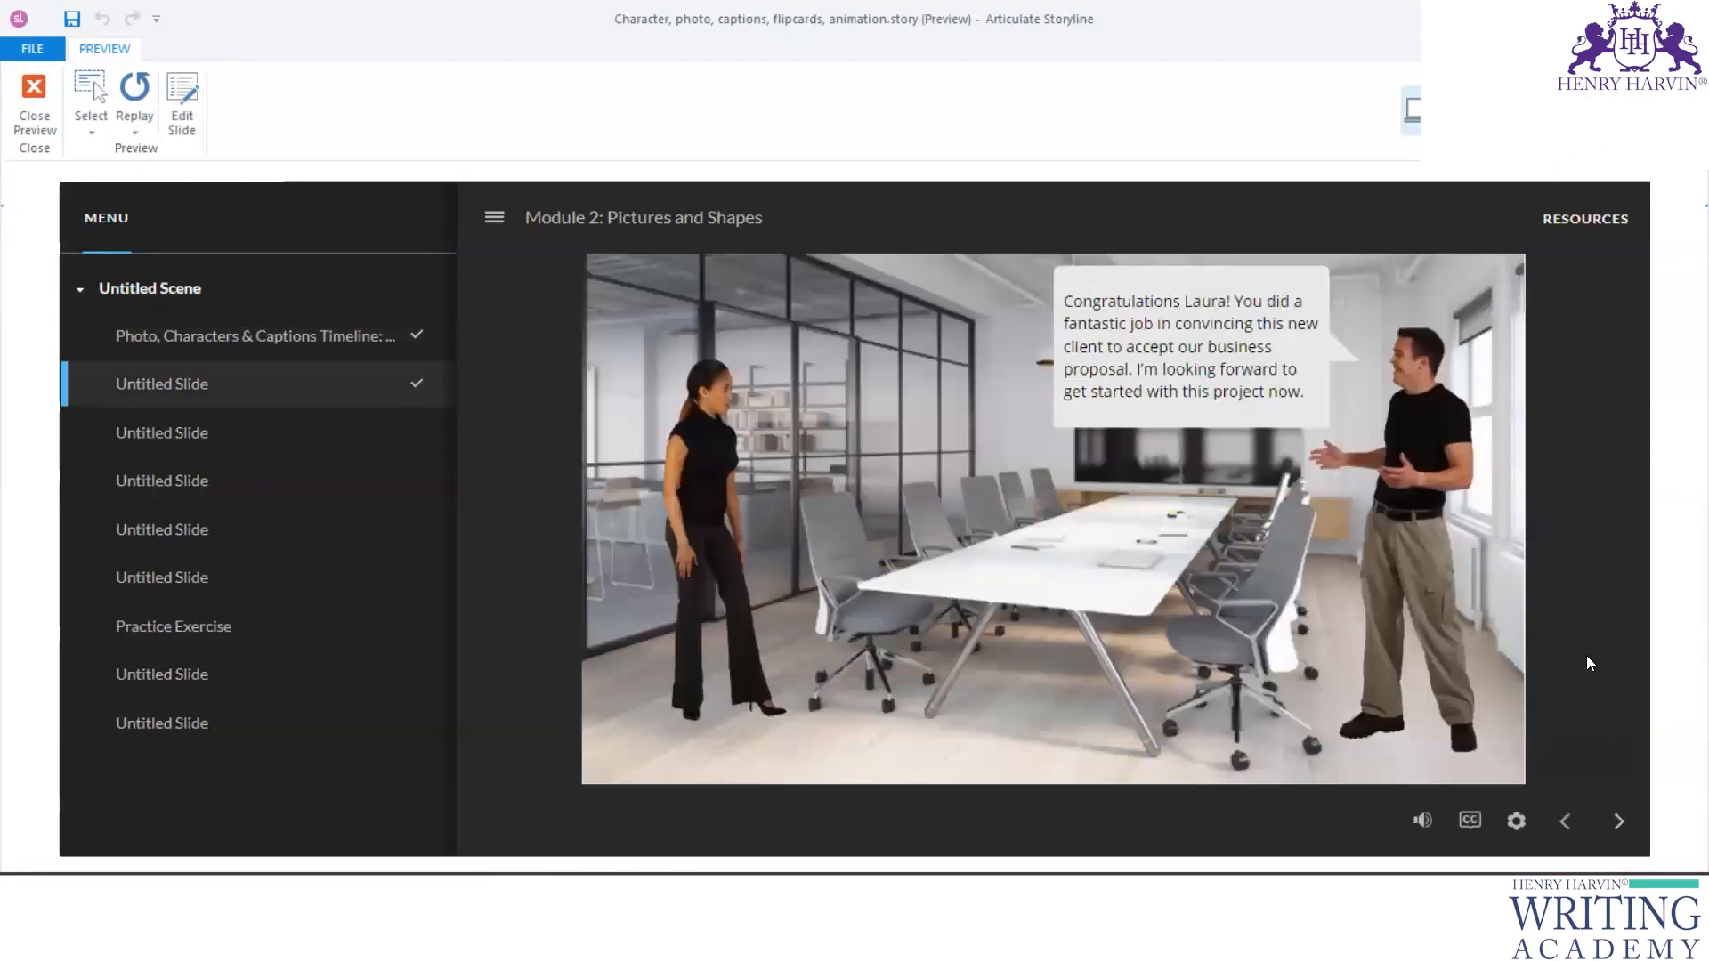